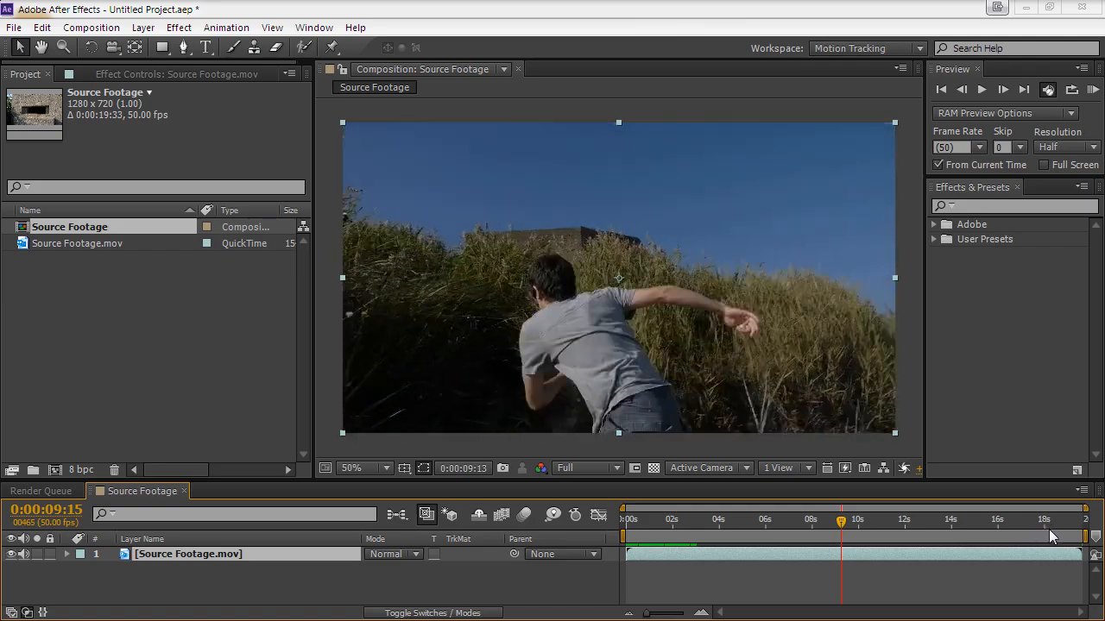
# Trim the Source Footage.mov layer to start at 0:00:09:11 and end at 0:00:17:46
pyautogui.click(826, 523)
pyautogui.moveTo(827, 525); pyautogui.dragTo(840, 524)
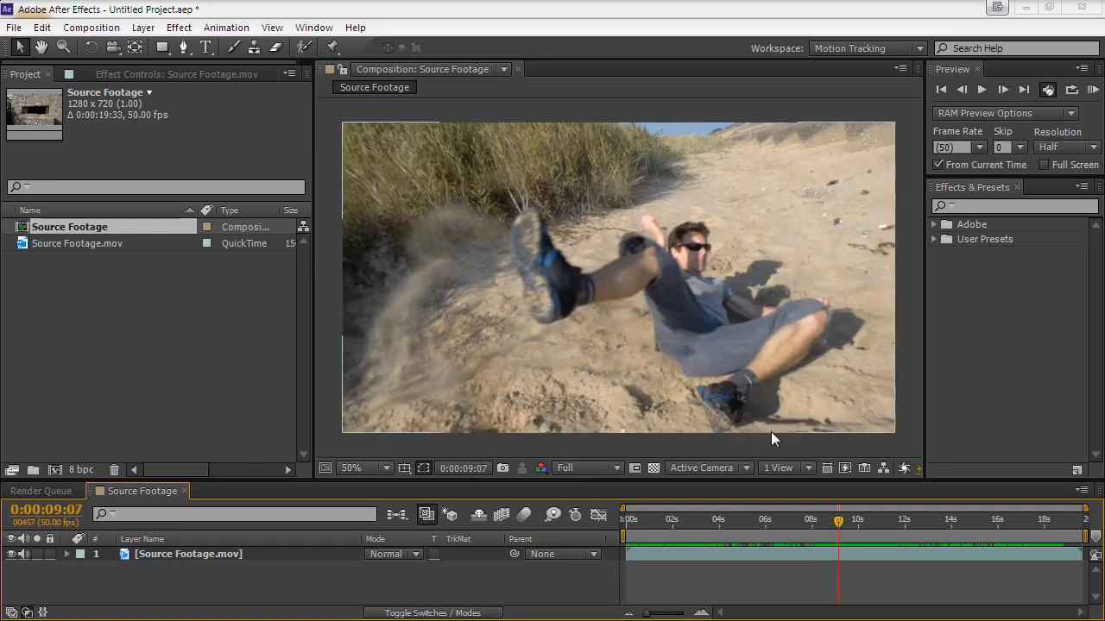
pyautogui.moveTo(840, 522)
pyautogui.mouseDown()
pyautogui.moveTo(886, 528)
pyautogui.moveTo(839, 532)
pyautogui.mouseUp()
pyautogui.click(173, 558)
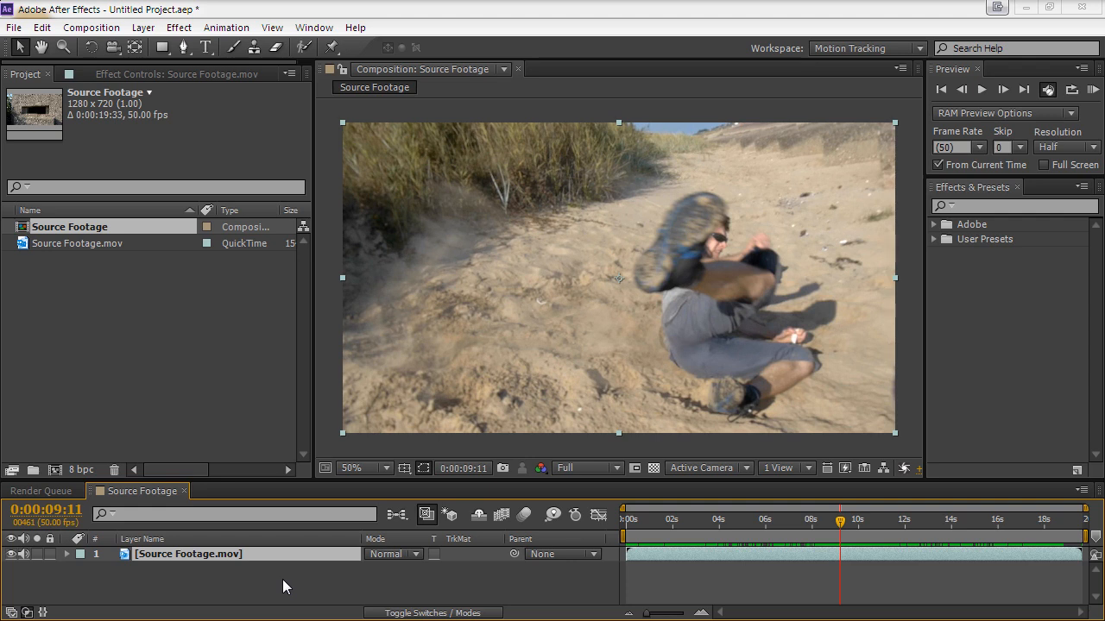
pyautogui.hotkey('alt', '[')
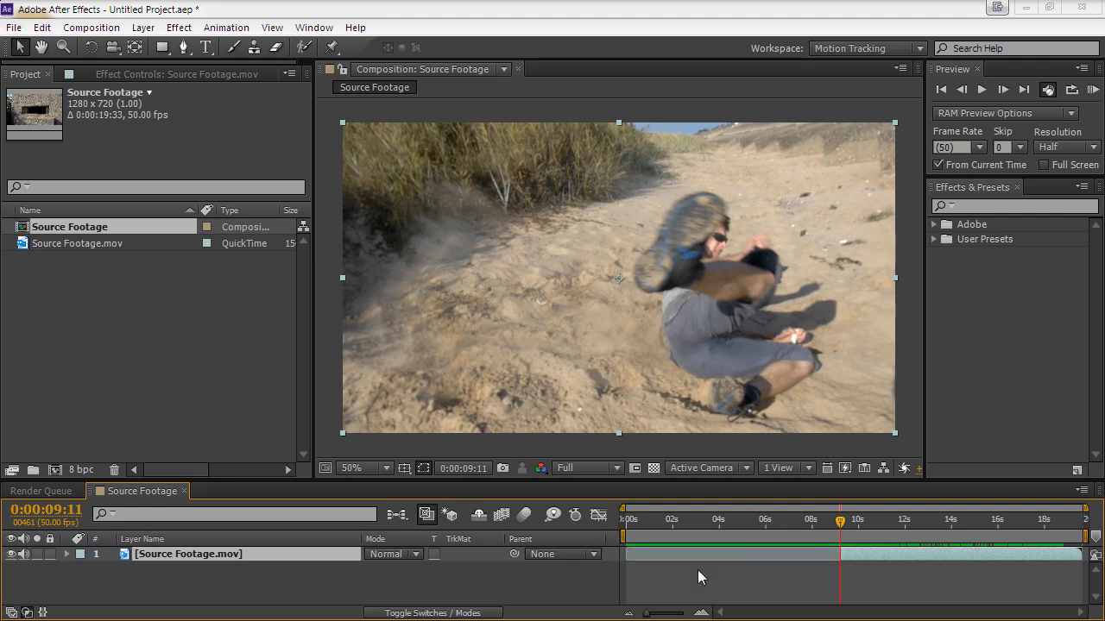
pyautogui.moveTo(841, 520); pyautogui.dragTo(1042, 523)
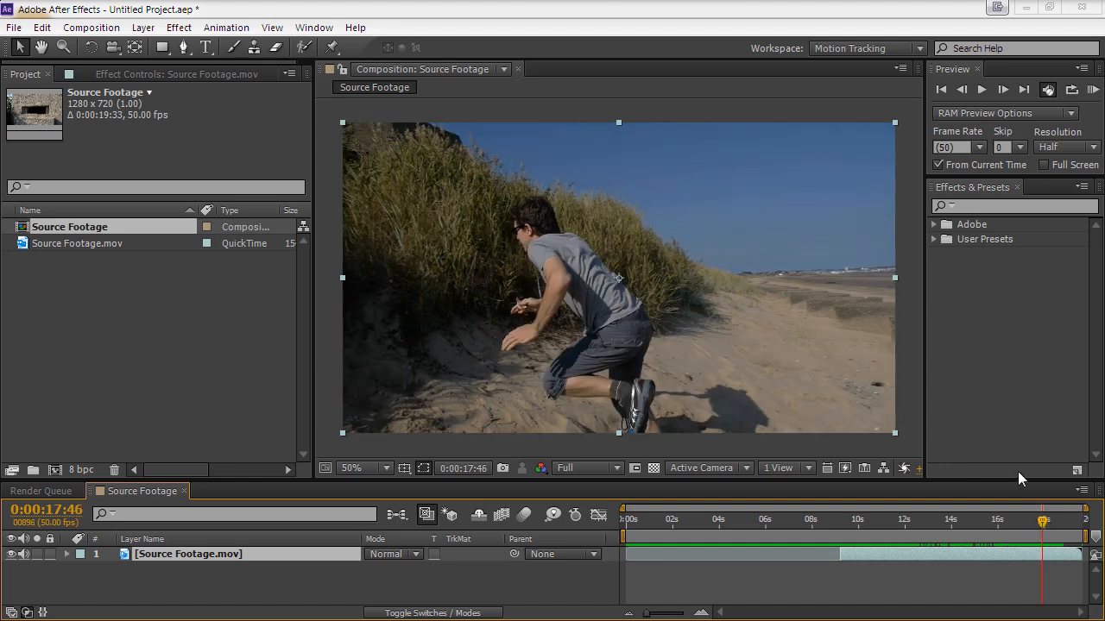
pyautogui.hotkey('alt', ']')
# Run Track Camera on the trimmed Source Footage.mov layer and go to the frame at 0:00:11:26
pyautogui.moveTo(1038, 515); pyautogui.dragTo(934, 528)
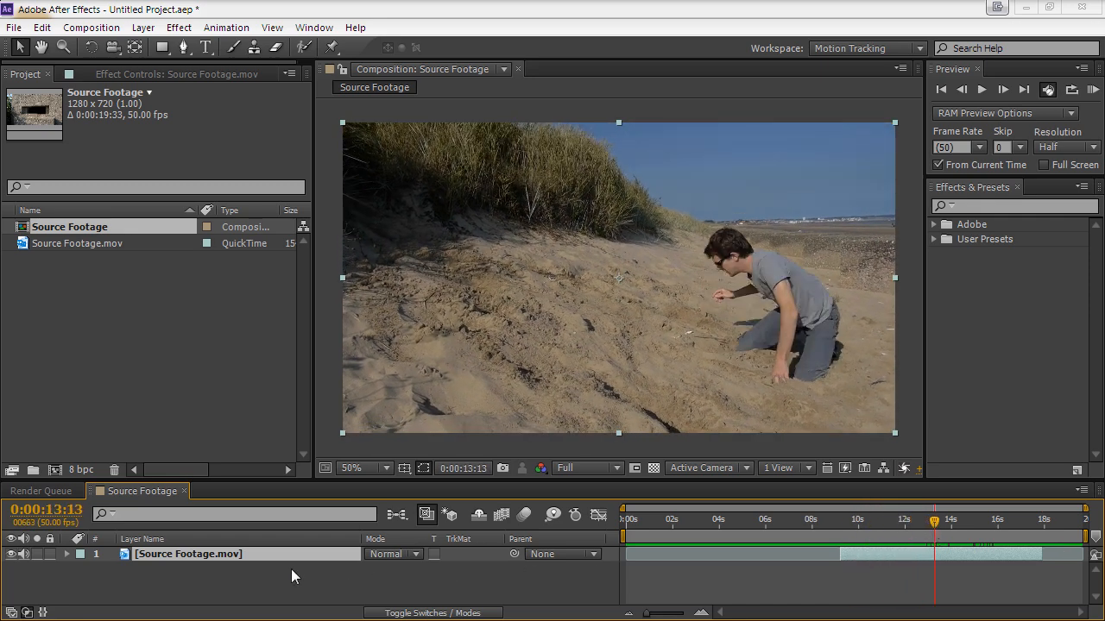
pyautogui.rightClick(217, 554)
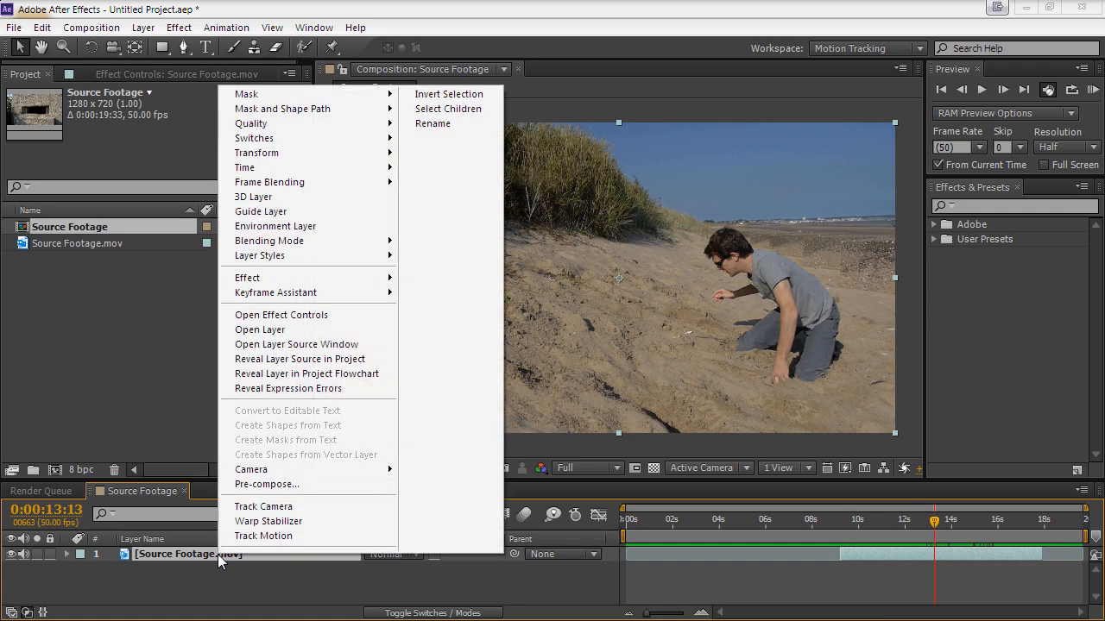
pyautogui.click(277, 509)
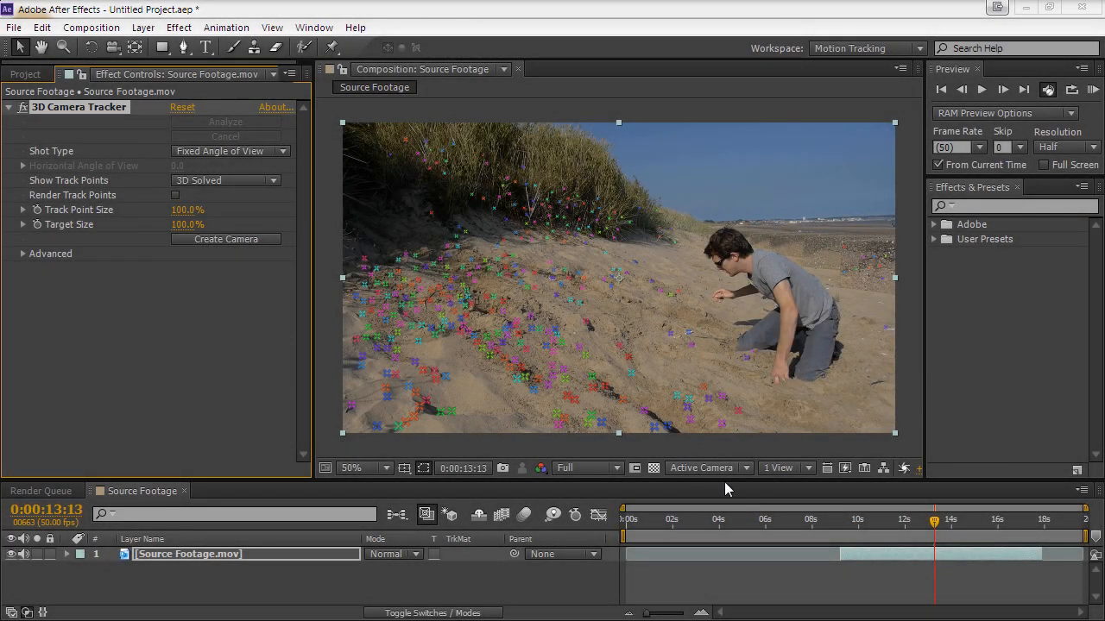
pyautogui.moveTo(929, 528); pyautogui.dragTo(879, 523)
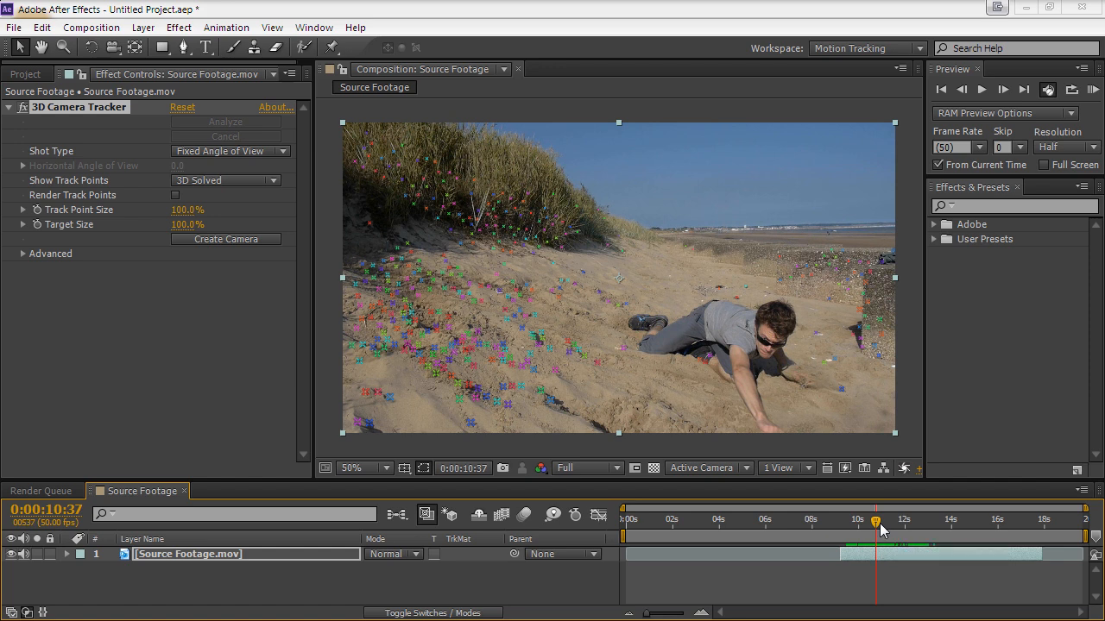
pyautogui.moveTo(875, 523); pyautogui.dragTo(893, 523)
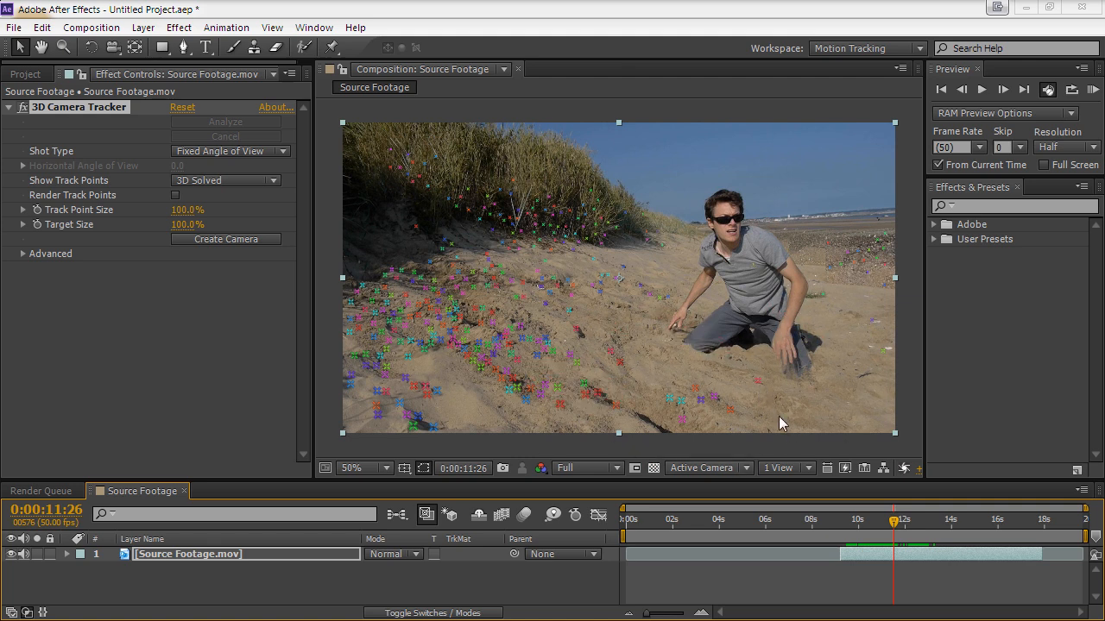
pyautogui.moveTo(789, 388); pyautogui.dragTo(604, 427)
pyautogui.moveTo(718, 449); pyautogui.dragTo(790, 388)
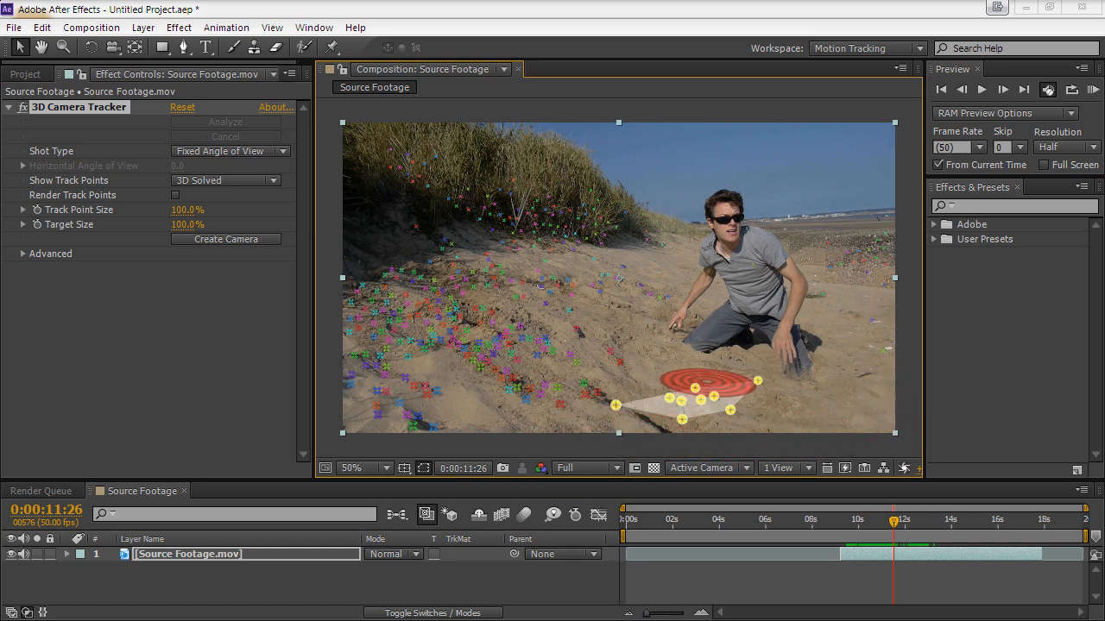
pyautogui.click(721, 377)
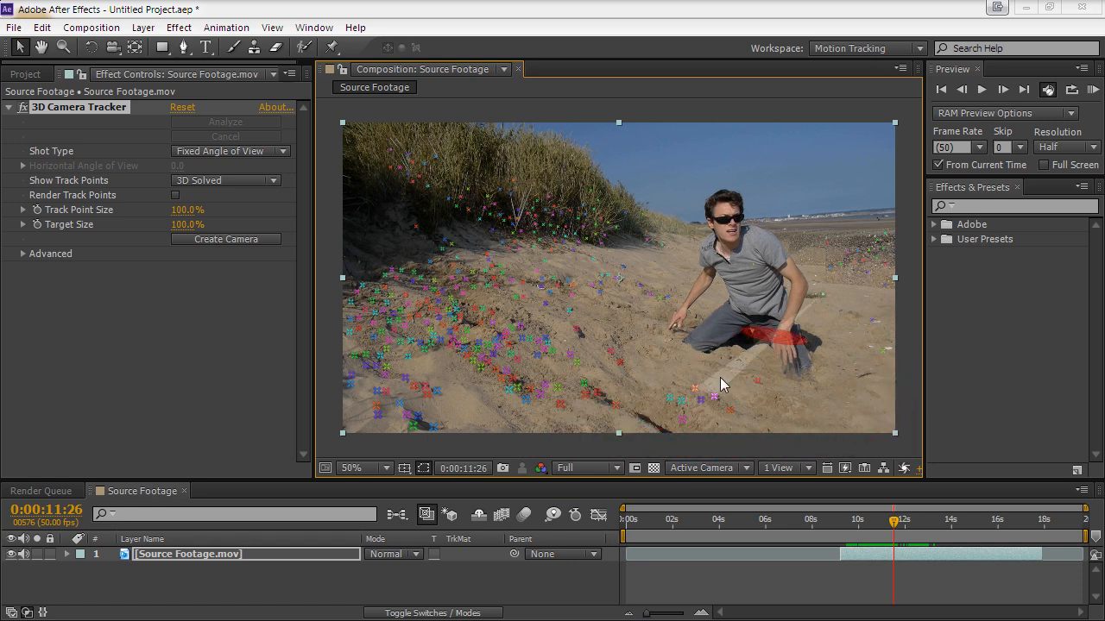
# Create a solid and camera from the group of track points on the sand in front of the man
pyautogui.moveTo(576, 369); pyautogui.dragTo(756, 435)
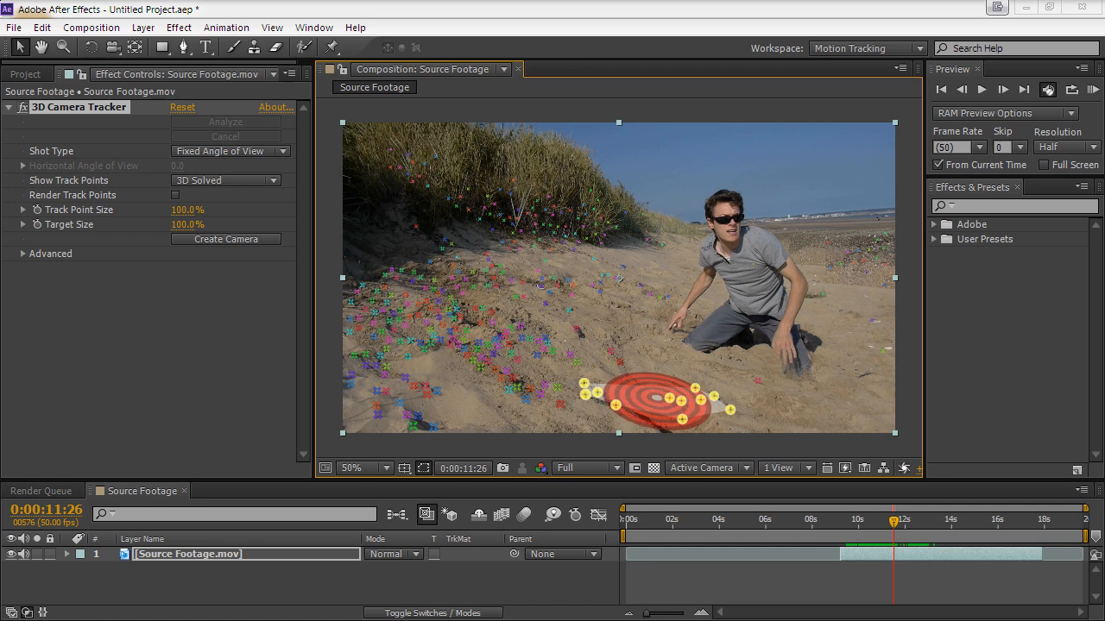
pyautogui.rightClick(657, 398)
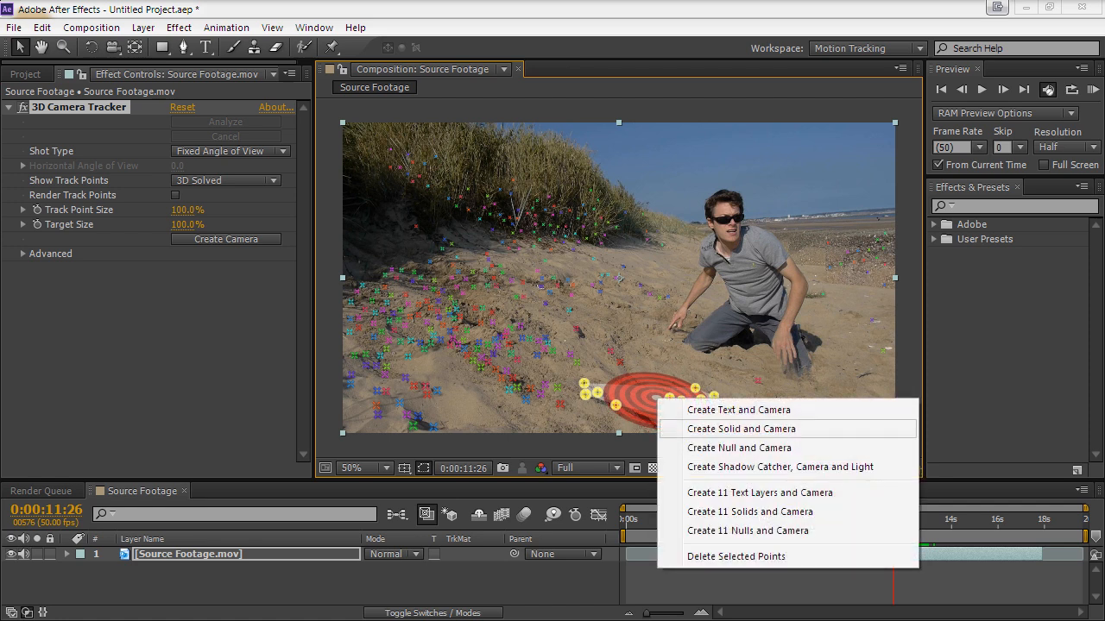
pyautogui.click(741, 429)
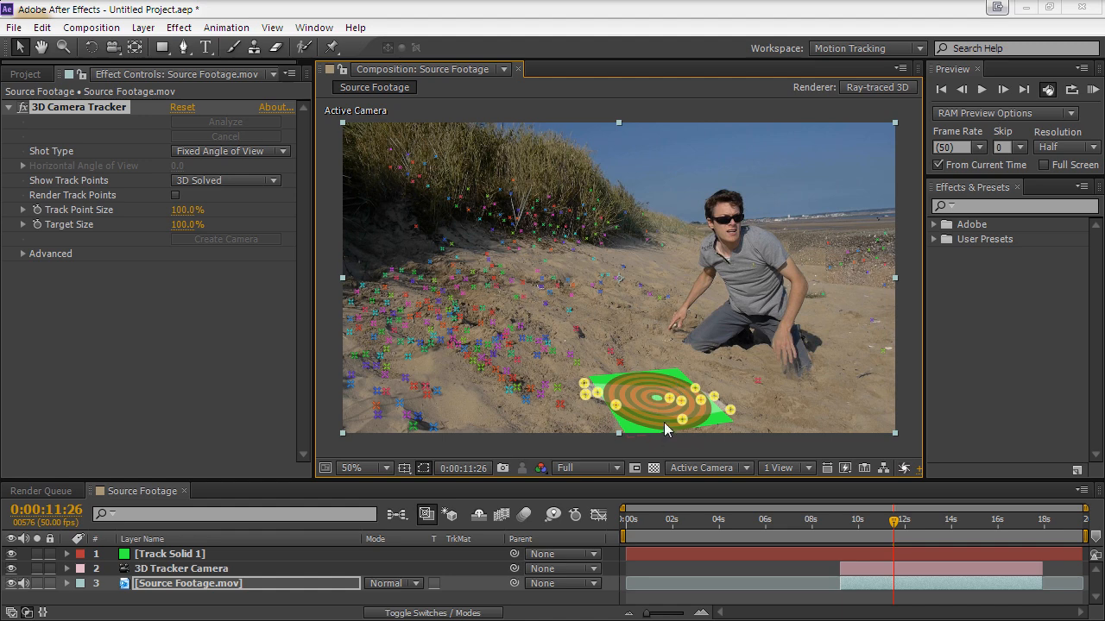
# Preview the tracked solid from 0:00:09:16 and delete the 3D Camera Tracker effect from the footage layer
pyautogui.click(842, 514)
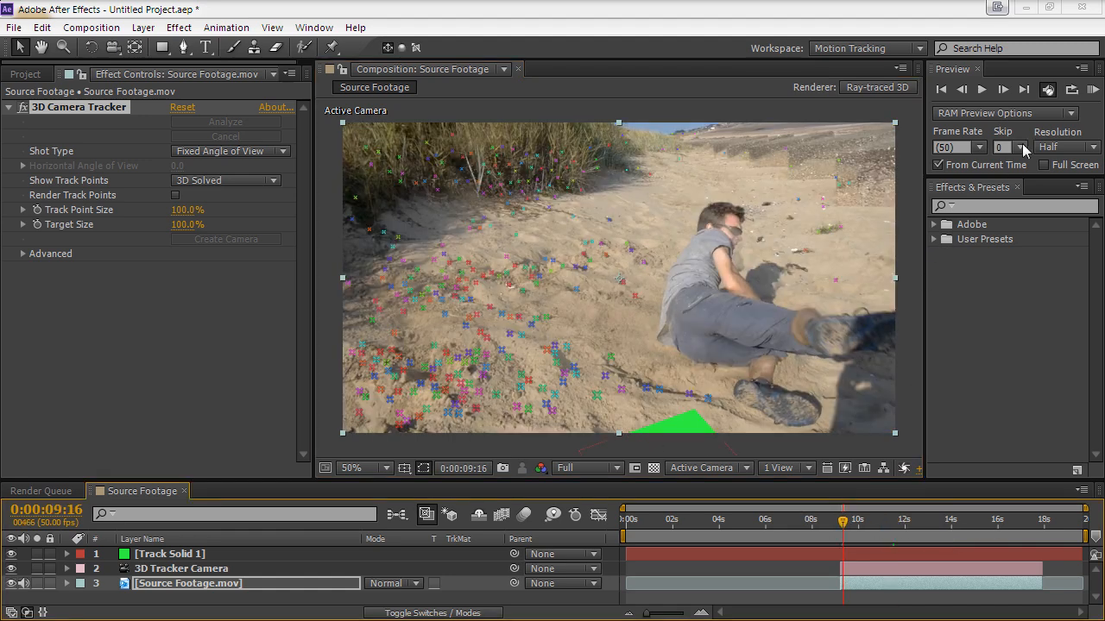
pyautogui.click(1092, 89)
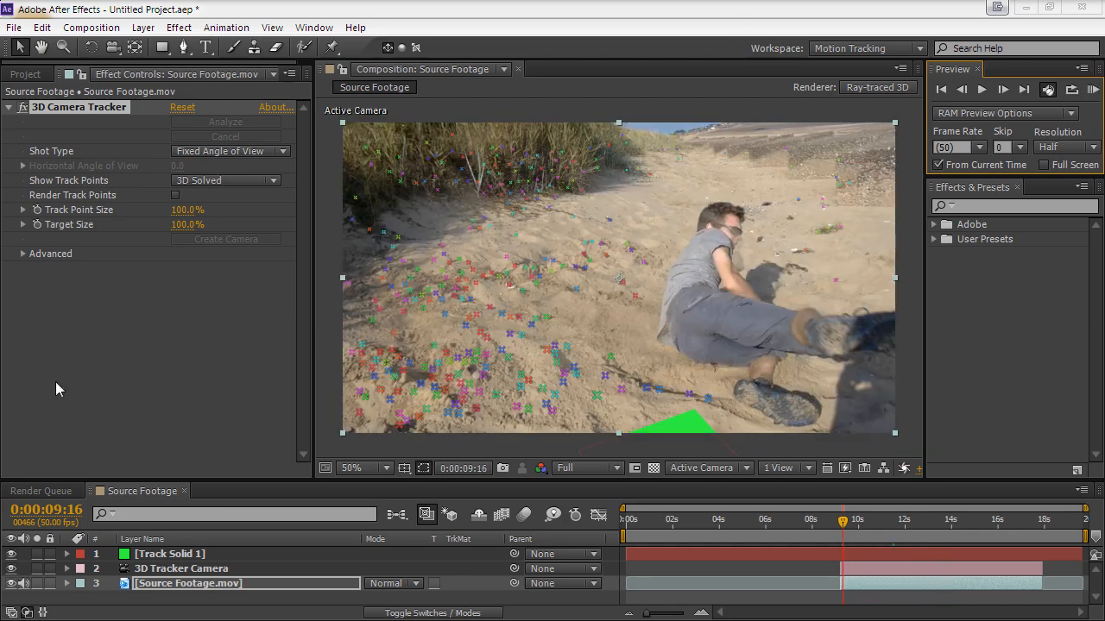
pyautogui.click(83, 114)
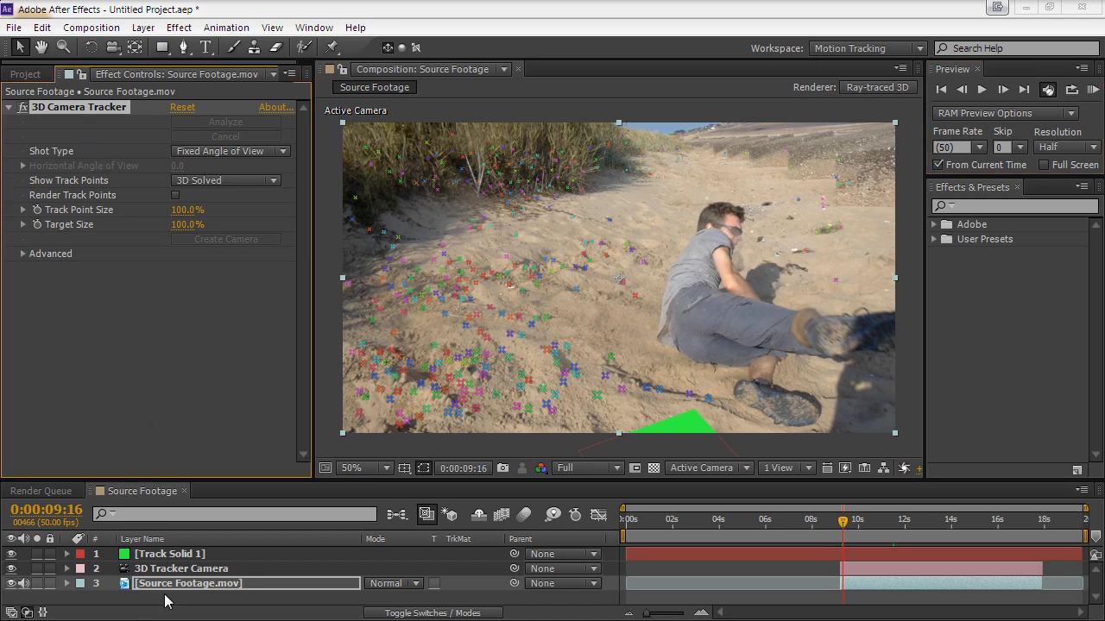
pyautogui.press('Delete')
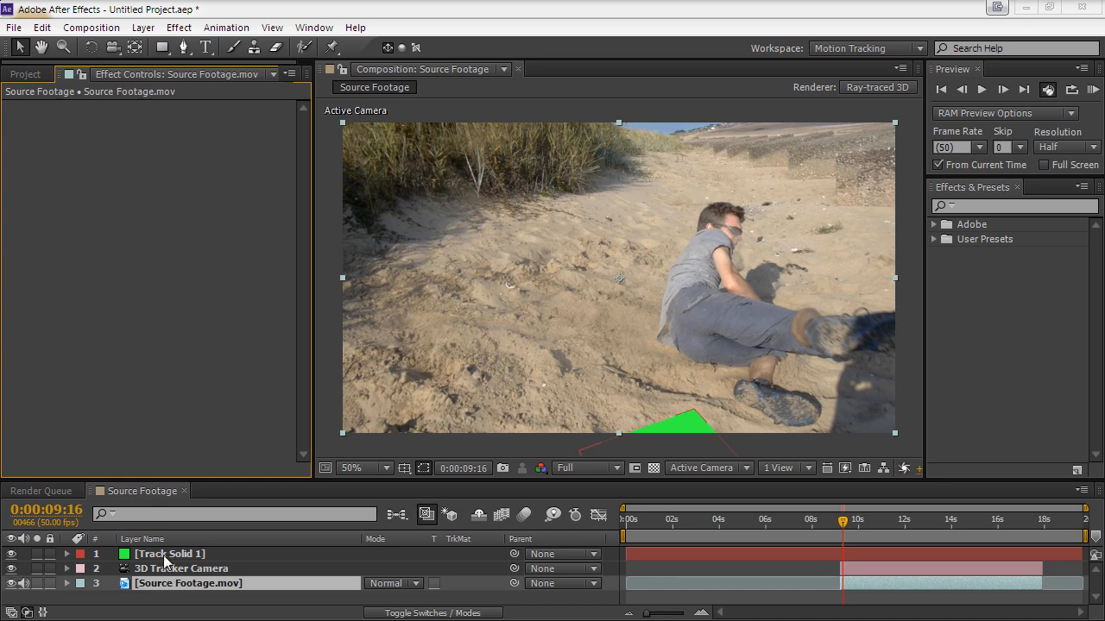
# Rename the green track solid in the Solids folder as "base"
pyautogui.click(35, 77)
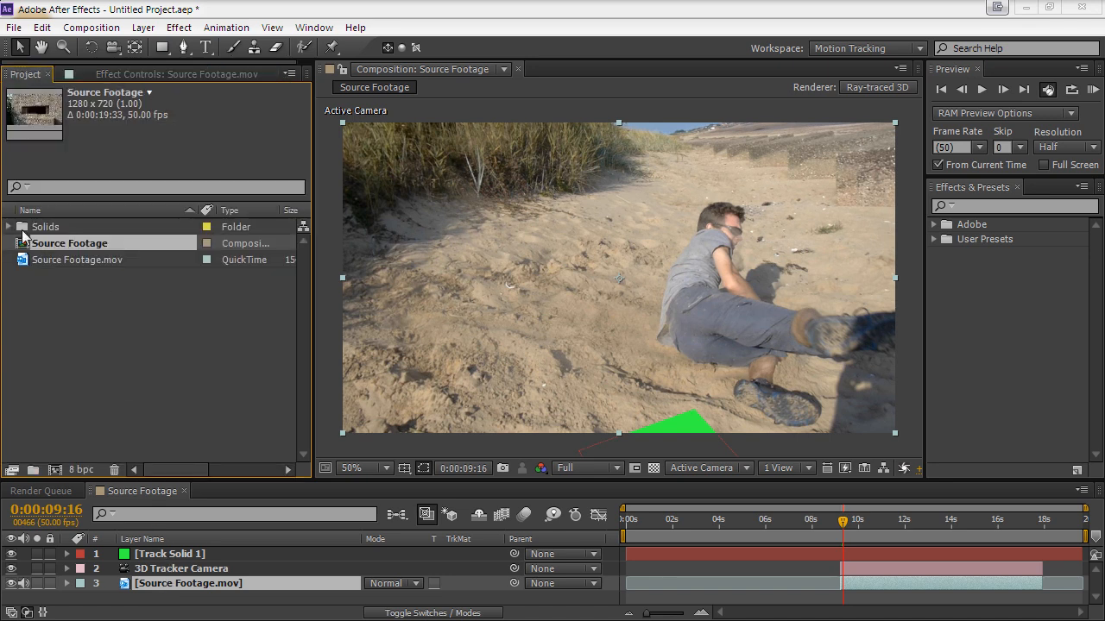
pyautogui.click(9, 227)
pyautogui.click(57, 245)
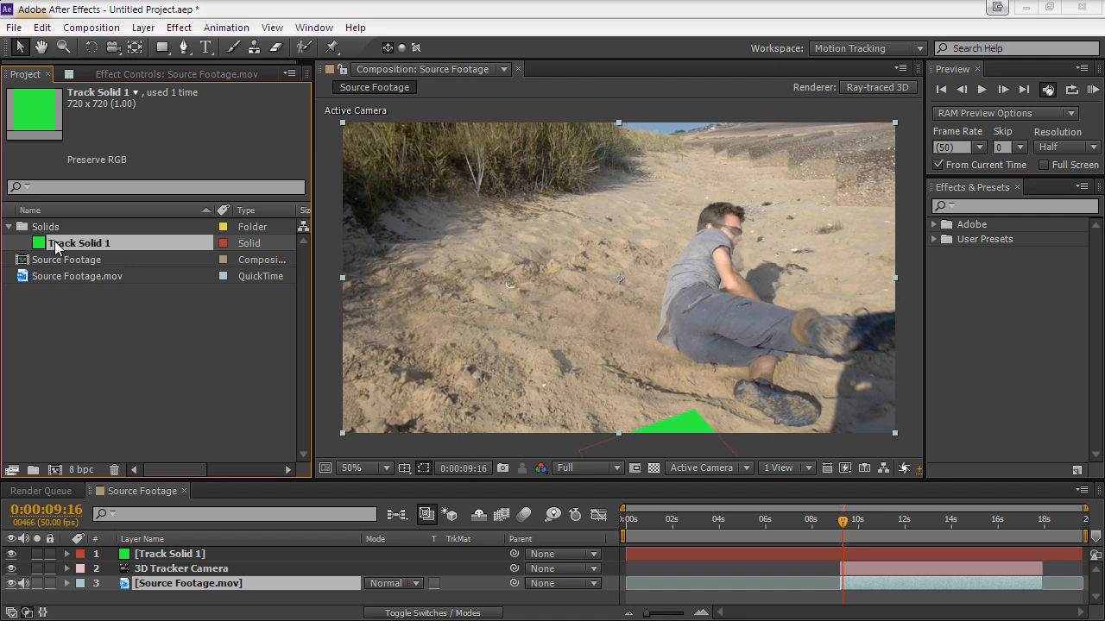
pyautogui.press('Return')
pyautogui.write('base')
pyautogui.press('Return')
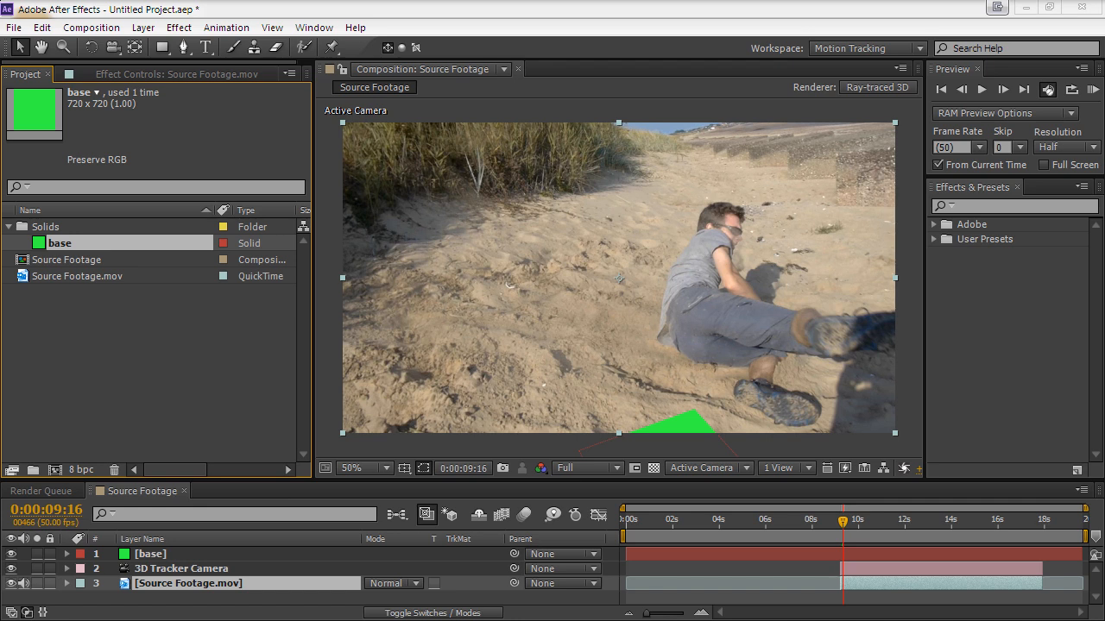
# Extend both ends of the Source Footage.mov layer back to its full length and go to 0:00:15:10
pyautogui.moveTo(841, 583); pyautogui.dragTo(627, 584)
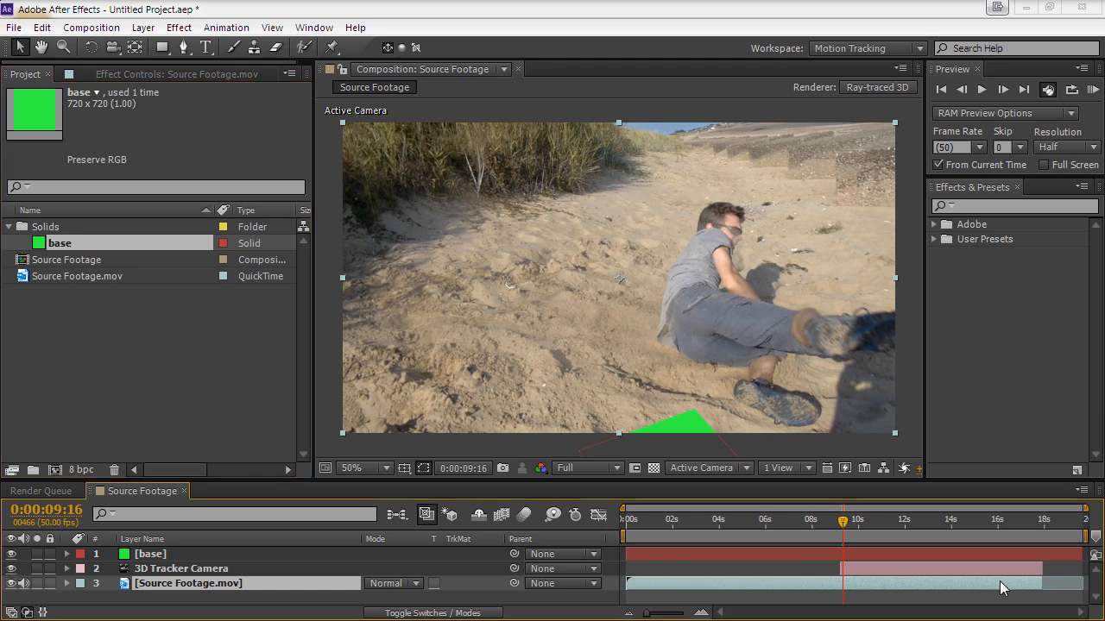
pyautogui.moveTo(1042, 583); pyautogui.dragTo(1081, 583)
pyautogui.moveTo(843, 528); pyautogui.dragTo(983, 529)
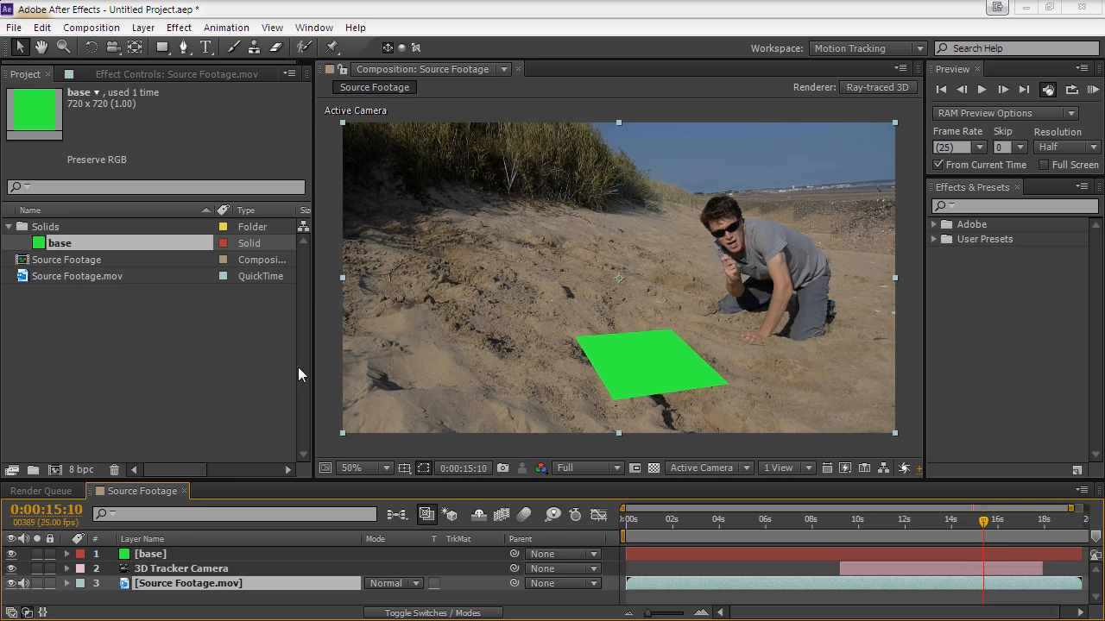
# Create a composition named "Energy Shield Comp" with a duration of 0:00:09:08
pyautogui.click(56, 469)
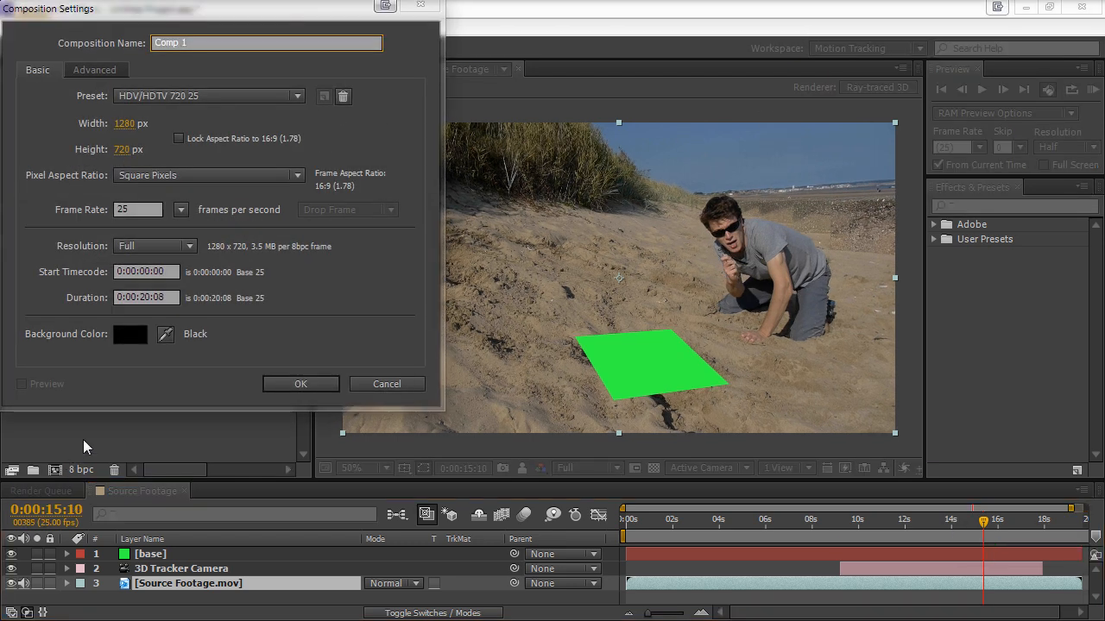
pyautogui.press('BackSpace')
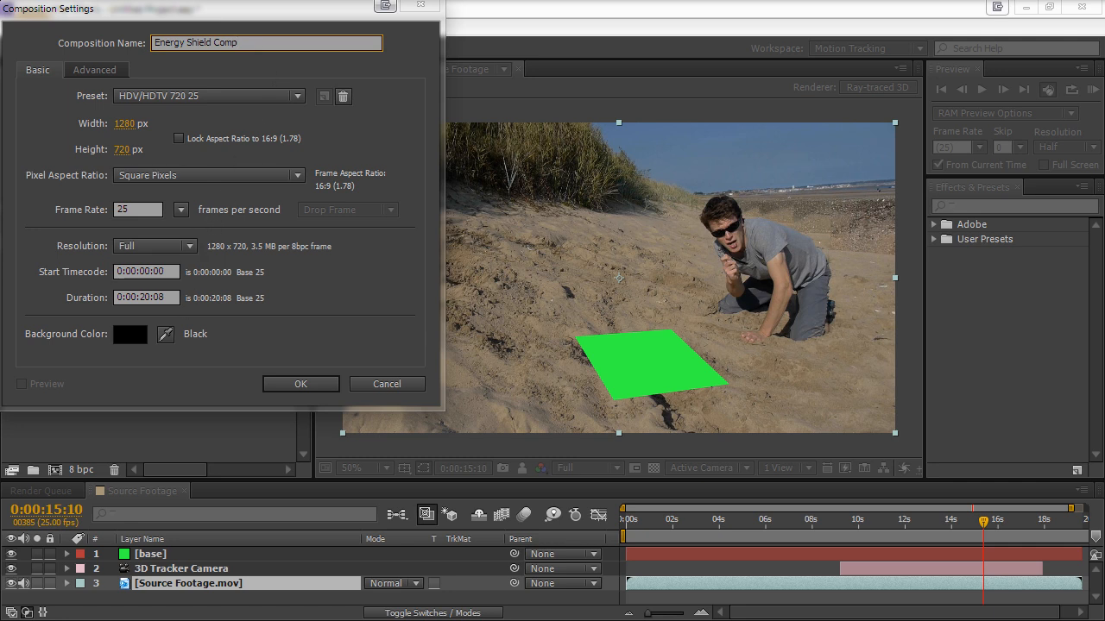
pyautogui.click(151, 298)
pyautogui.press('BackSpace')
pyautogui.press('BackSpace')
pyautogui.write('09')
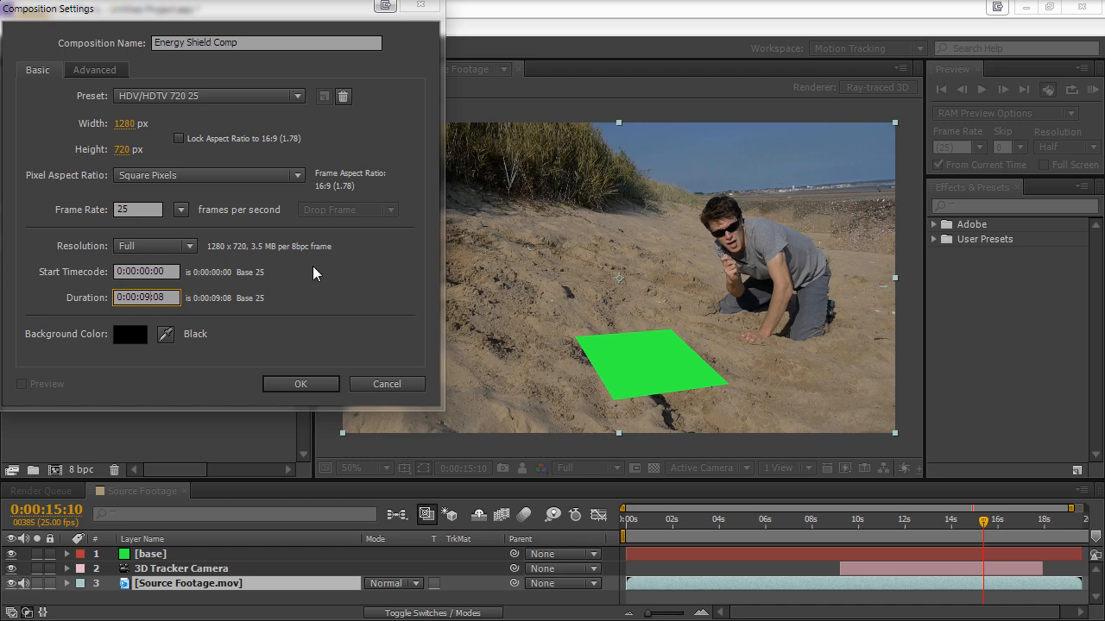
pyautogui.click(301, 385)
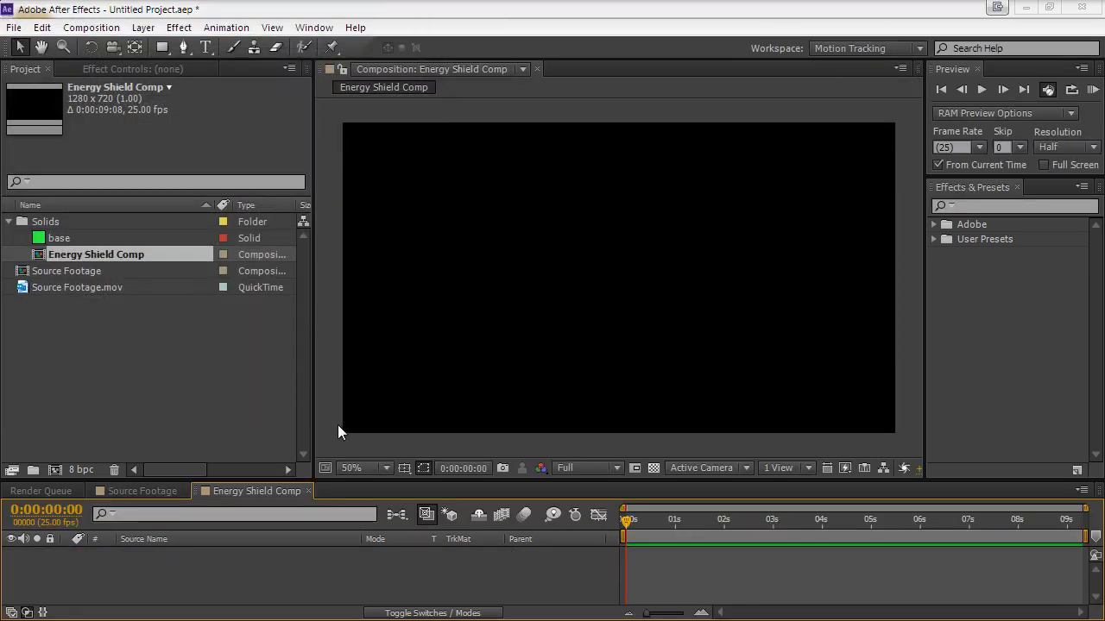
# Add a white, composition-sized solid named "transition" to the Energy Shield Comp
pyautogui.click(152, 29)
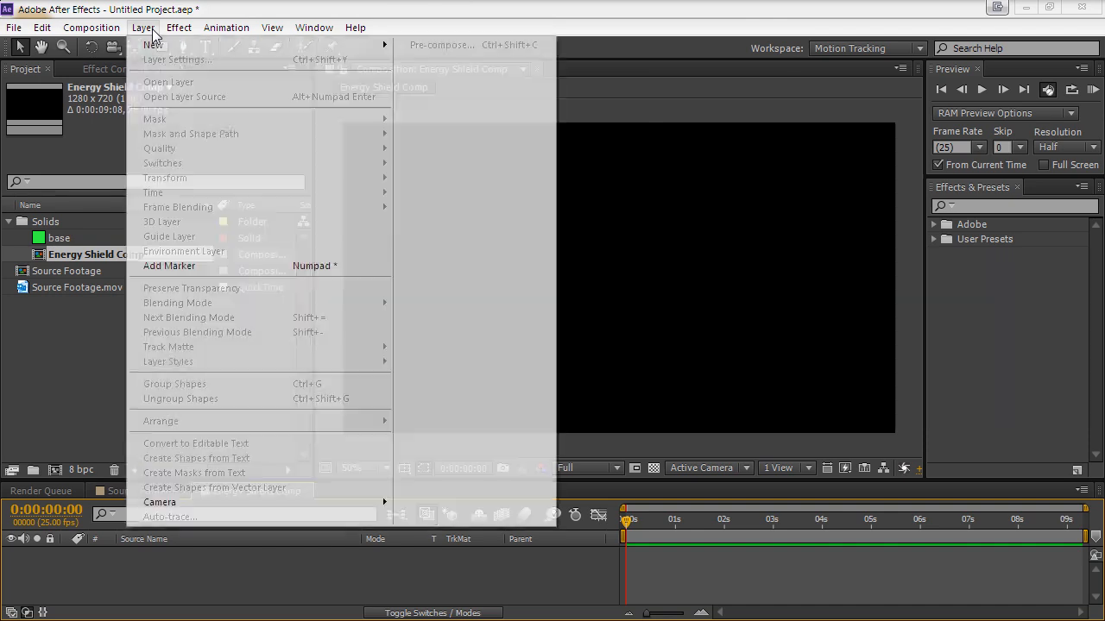
pyautogui.moveTo(216, 45)
pyautogui.click(452, 64)
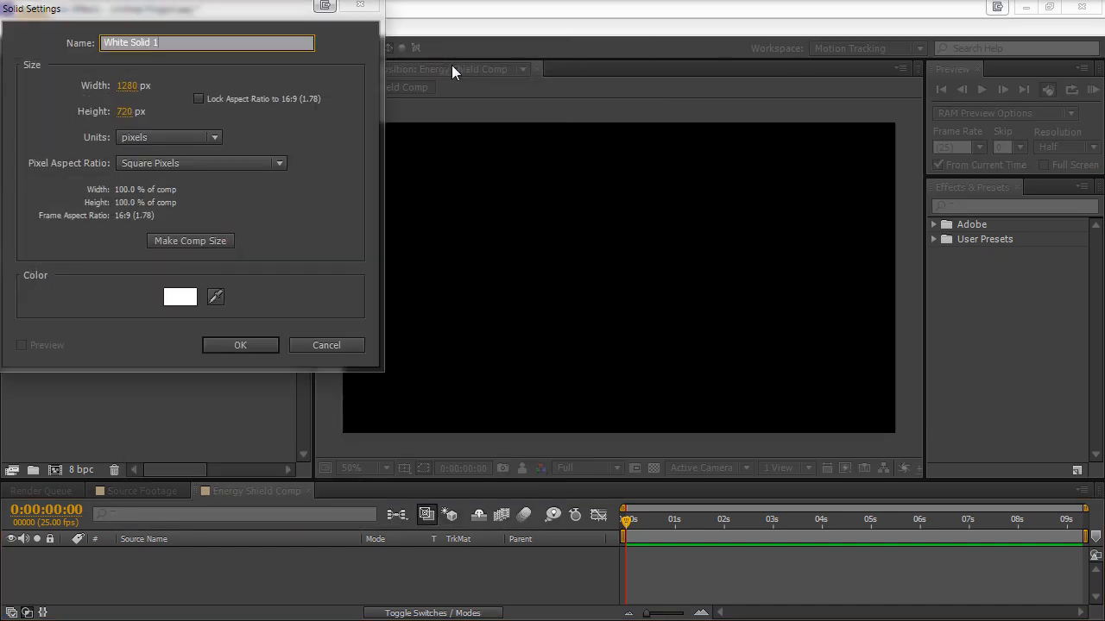
pyautogui.write('transition')
pyautogui.click(194, 245)
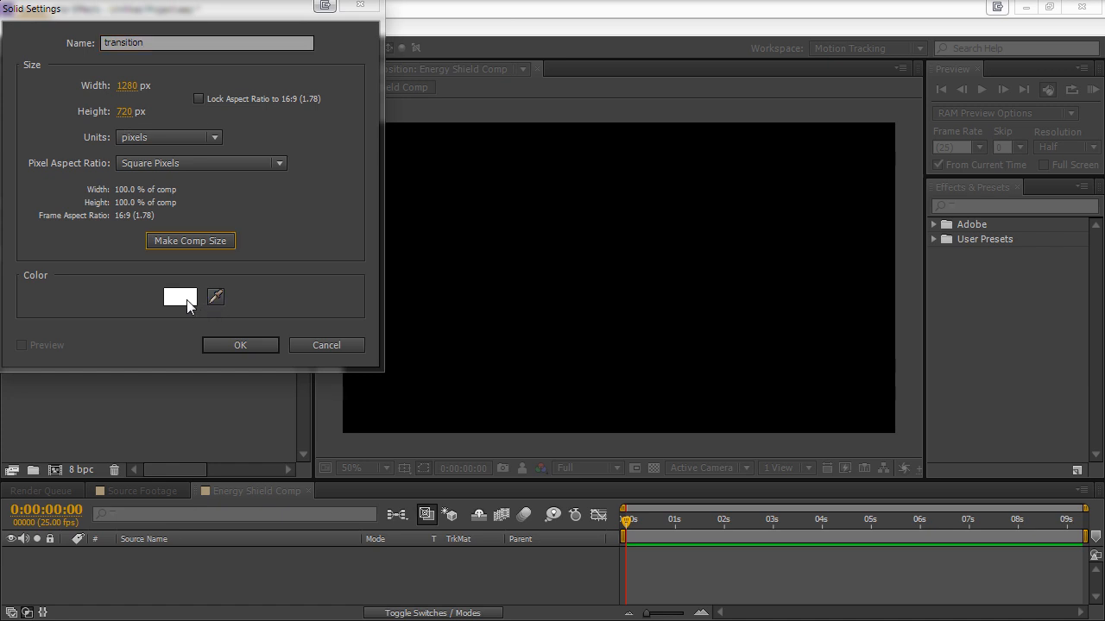
pyautogui.click(225, 345)
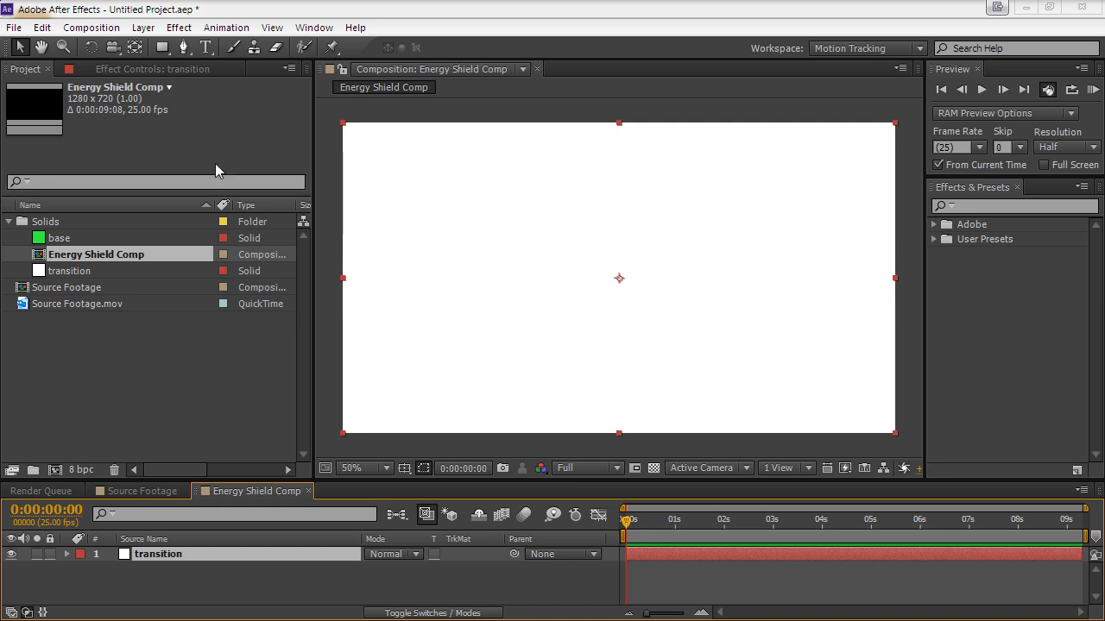
# Apply the Linear Wipe effect to the transition solid with a wipe angle of -90°, test the completion amount, and undo that test
pyautogui.click(178, 27)
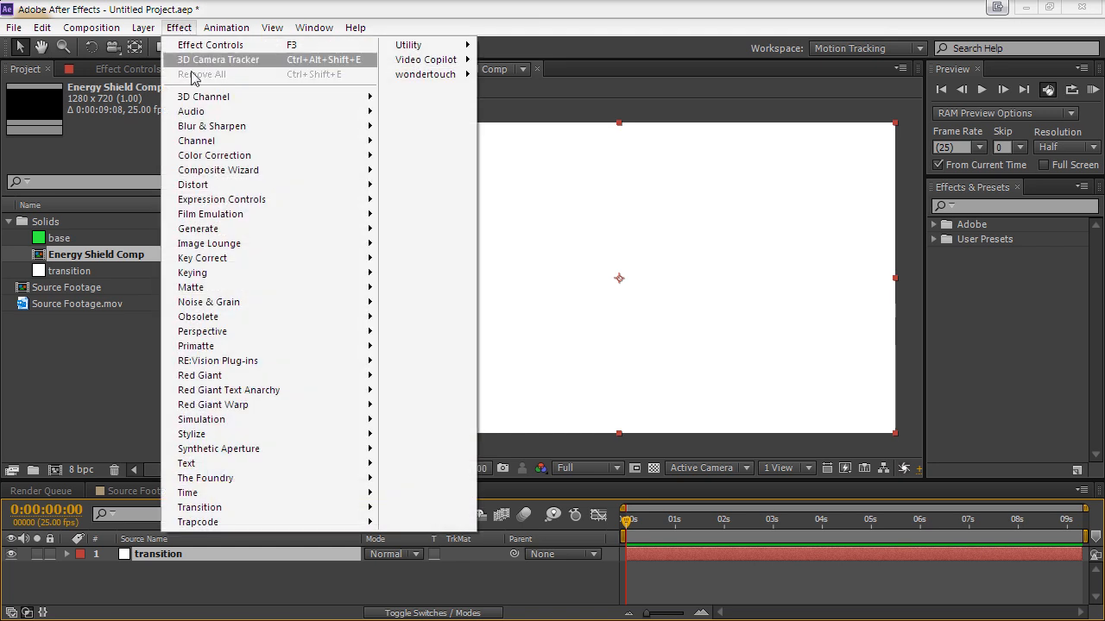
pyautogui.moveTo(365, 509)
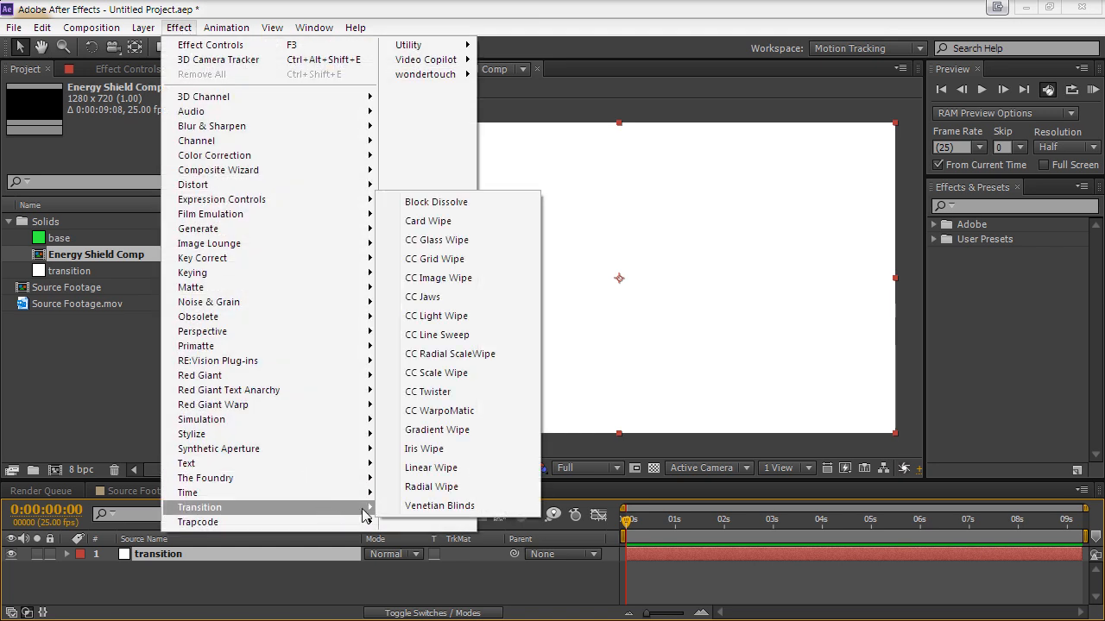
pyautogui.click(444, 470)
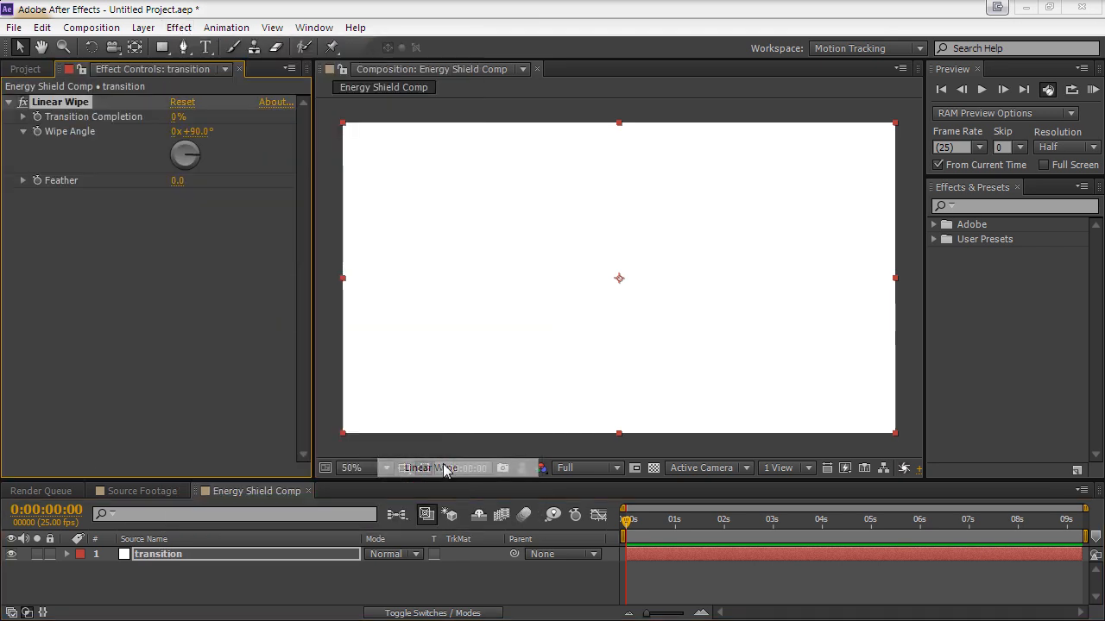
pyautogui.click(198, 132)
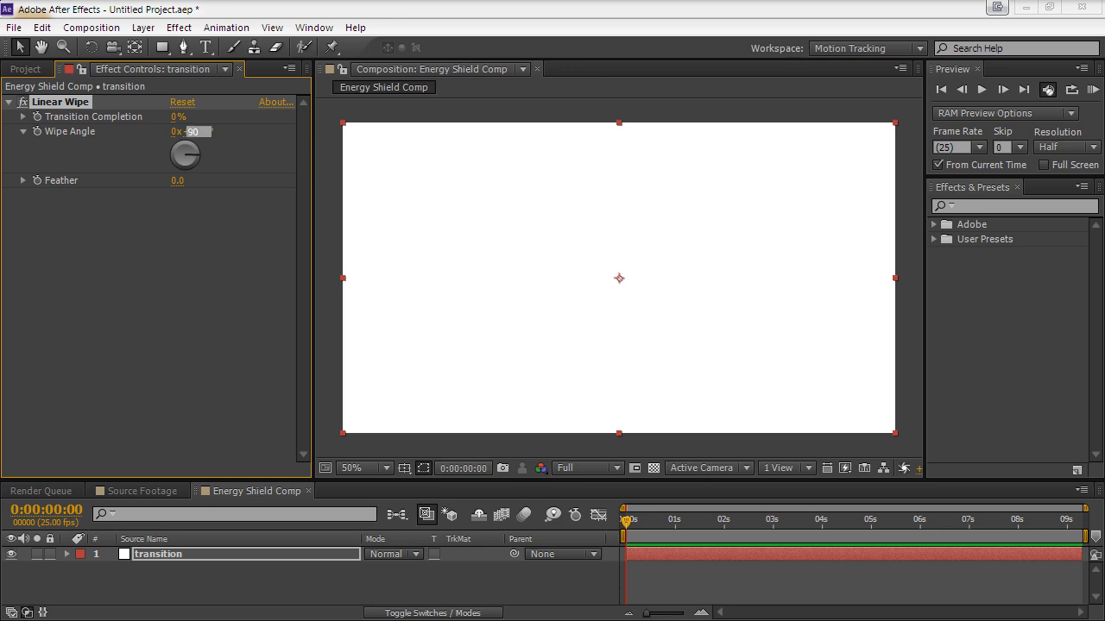
pyautogui.write('-90')
pyautogui.press('Return')
pyautogui.moveTo(177, 116); pyautogui.dragTo(268, 116)
pyautogui.hotkey('ctrl', 'z')
# Step frame by frame through the Source Footage composition between 0:00:10:10 and 0:00:11:02 to examine the timing of the man's arm sweep
pyautogui.click(138, 491)
pyautogui.click(990, 540)
pyautogui.moveTo(990, 539); pyautogui.dragTo(887, 533)
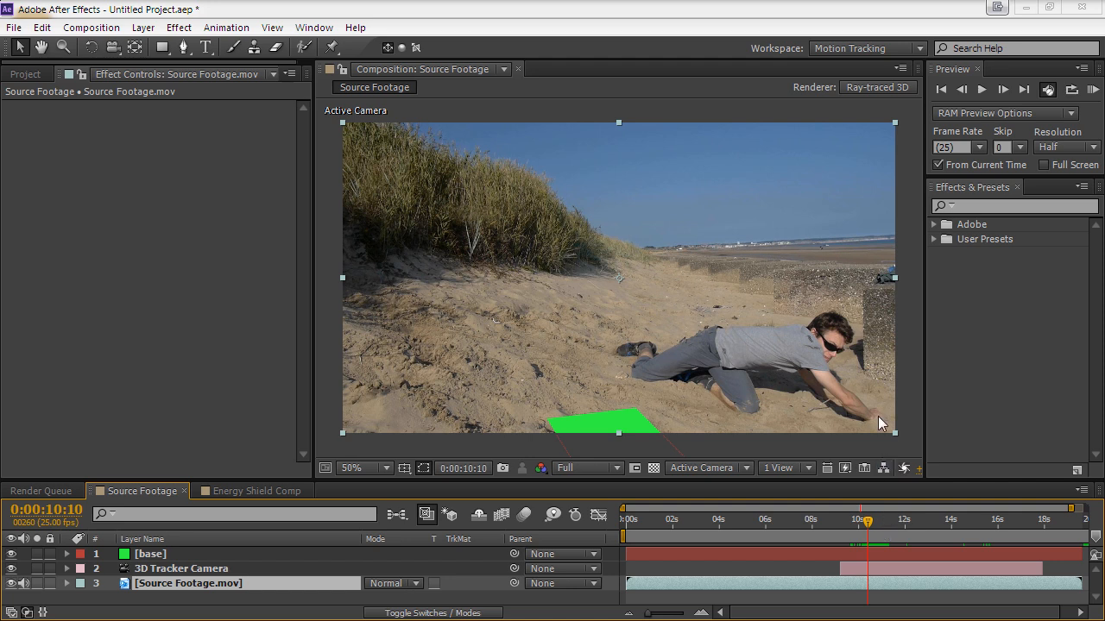
pyautogui.moveTo(872, 523); pyautogui.dragTo(874, 523)
pyautogui.press('pagedown')
pyautogui.press('pagedown')
pyautogui.press('pagedown')
pyautogui.press('pagedown')
pyautogui.press('pagedown')
pyautogui.press('pagedown')
pyautogui.press('pagedown')
pyautogui.press('pagedown')
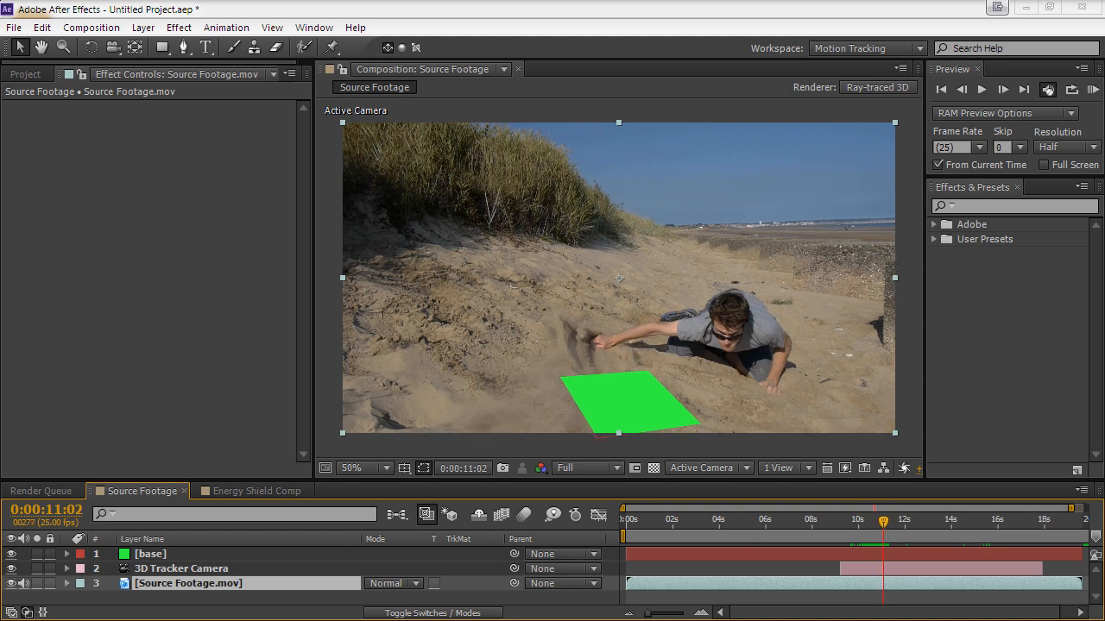
pyautogui.press('pageup')
pyautogui.press('pageup')
pyautogui.press('pageup')
pyautogui.press('pageup')
pyautogui.press('pageup')
pyautogui.press('pageup')
pyautogui.press('pageup')
pyautogui.press('pageup')
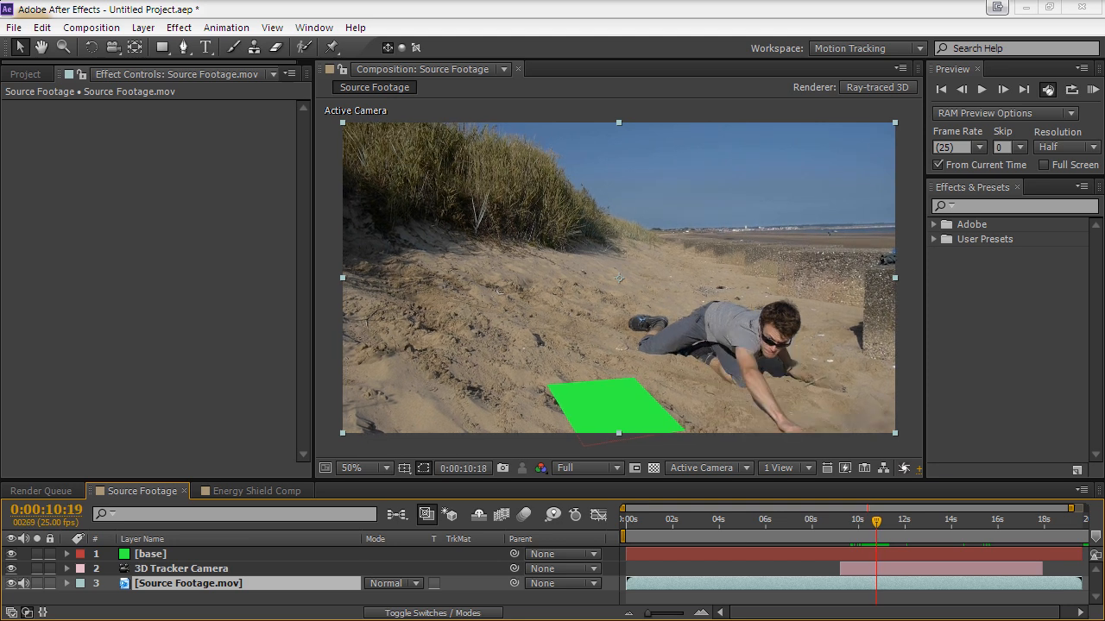
pyautogui.press('pageup')
pyautogui.press('pagedown')
pyautogui.press('pagedown')
pyautogui.press('pagedown')
pyautogui.press('pagedown')
pyautogui.press('pagedown')
pyautogui.press('pagedown')
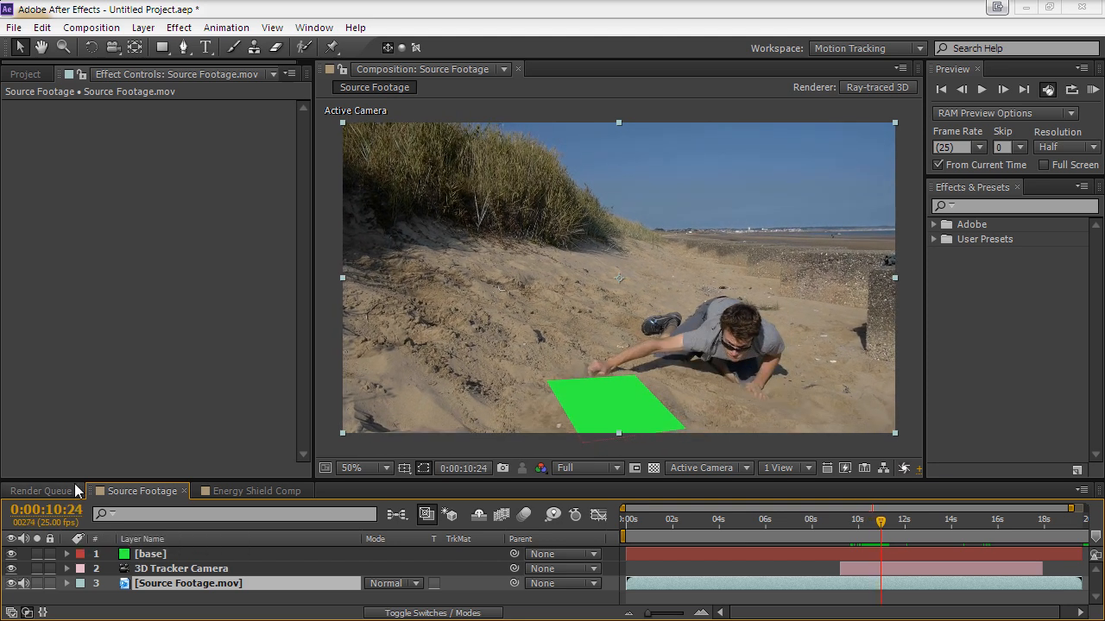
pyautogui.press('pagedown')
pyautogui.press('pagedown')
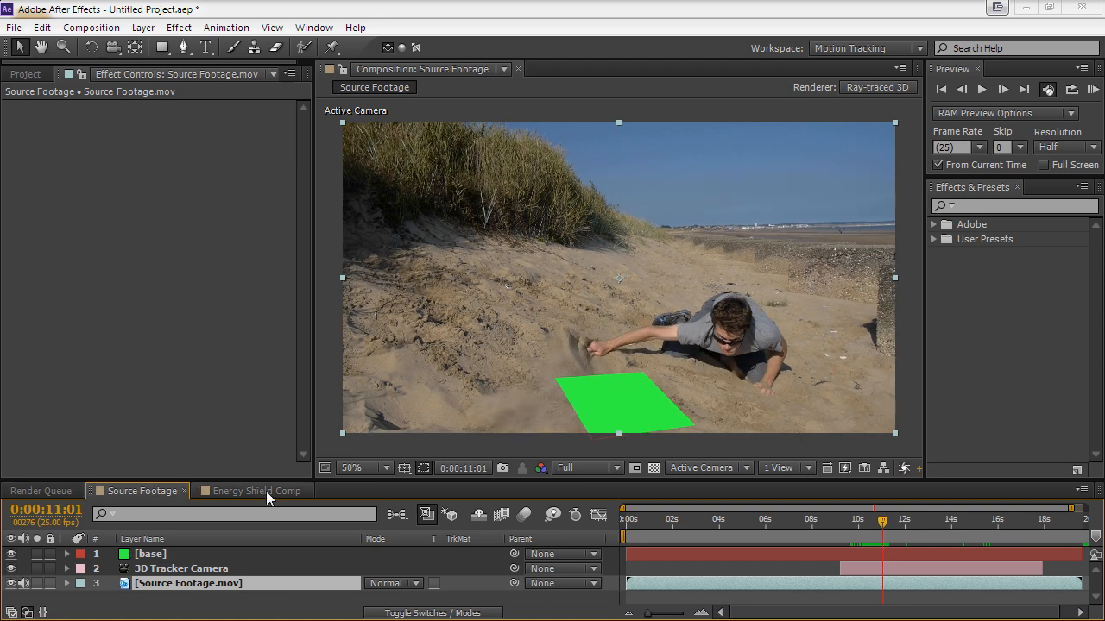
# In Energy Shield Comp, keyframe the Linear Wipe's Transition Completion from 0% at 0:00:00:00 to 100% at 0:00:00:12
pyautogui.click(266, 491)
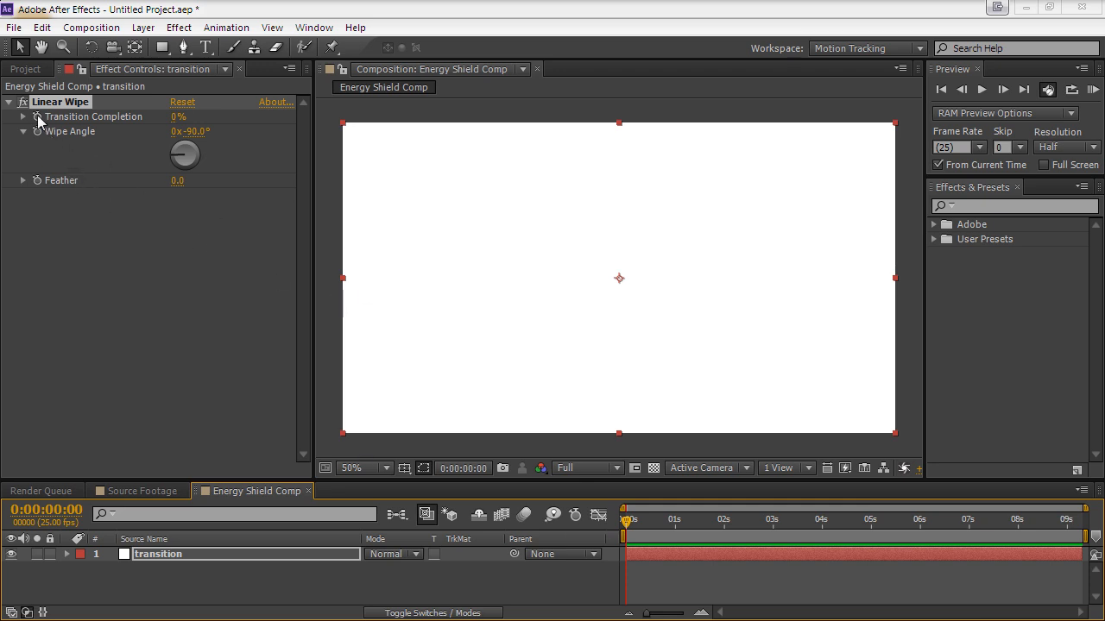
pyautogui.click(37, 117)
pyautogui.press('space')
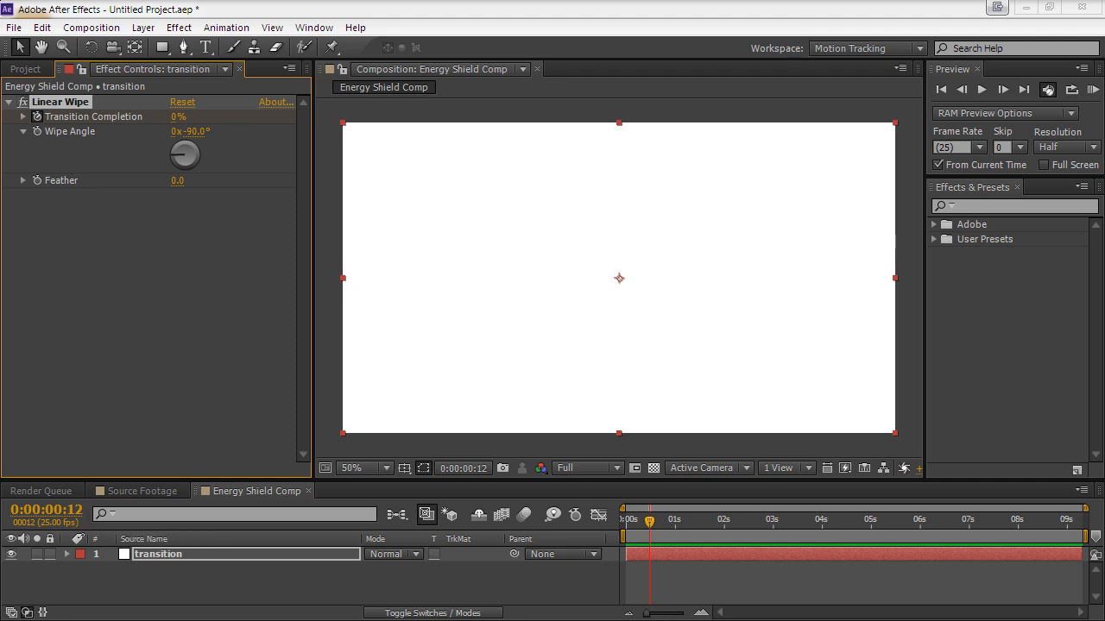
pyautogui.click(176, 116)
pyautogui.write('100')
pyautogui.press('Return')
# Go to 0:00:00:05 and set the Linear Wipe's feather to 200
pyautogui.moveTo(649, 522)
pyautogui.mouseDown()
pyautogui.moveTo(624, 521)
pyautogui.moveTo(651, 525)
pyautogui.moveTo(625, 527)
pyautogui.moveTo(636, 527)
pyautogui.mouseUp()
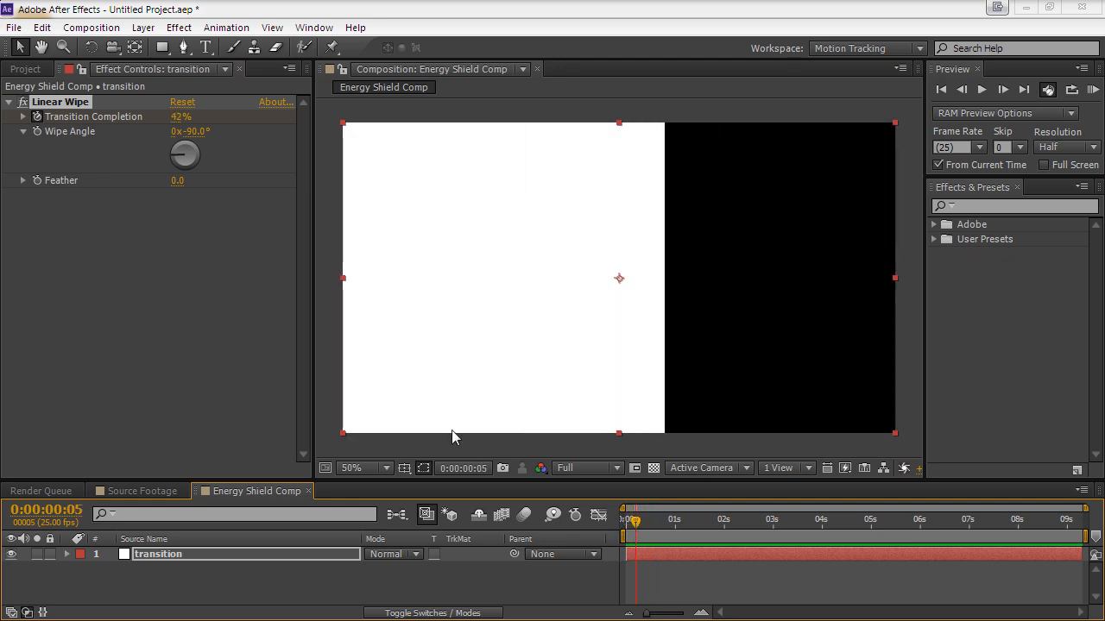
pyautogui.click(177, 181)
pyautogui.write('200')
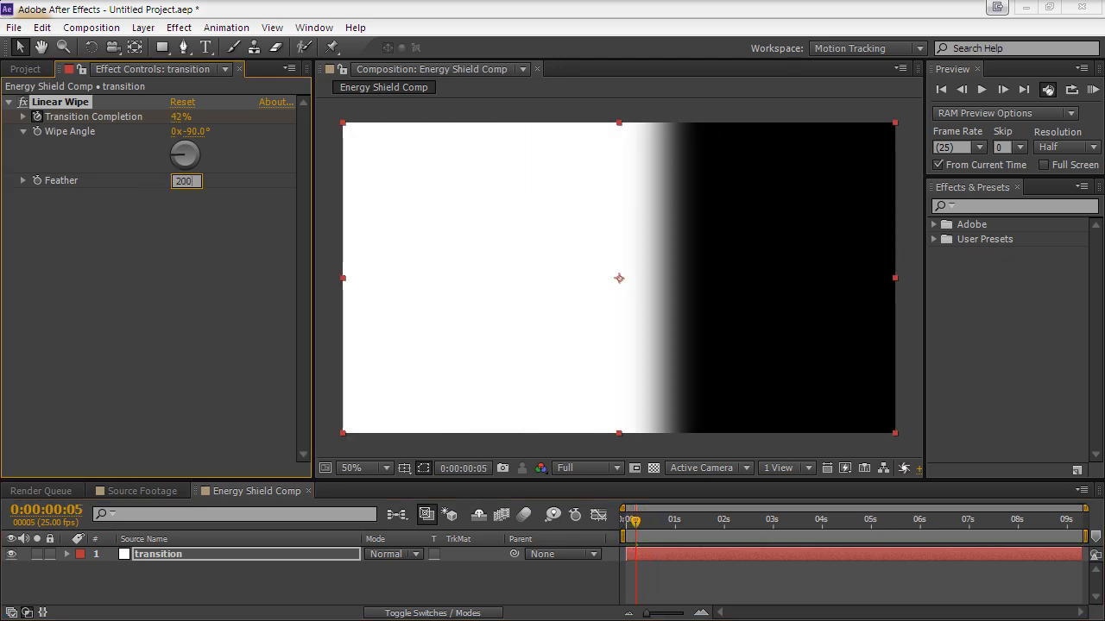
pyautogui.press('Return')
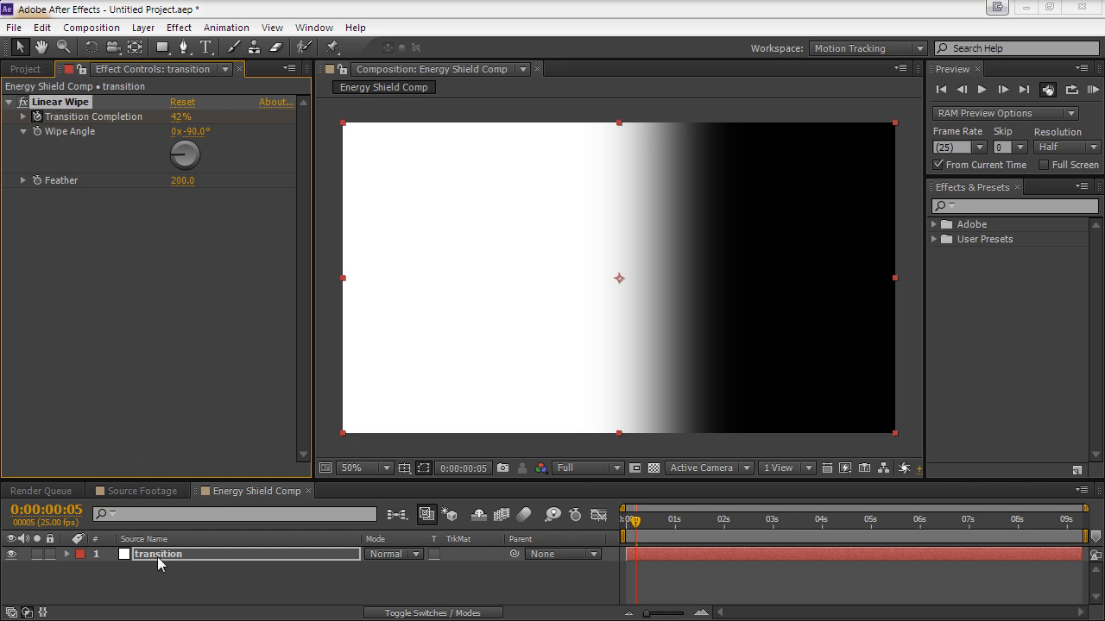
# Pre-compose the transition layer as "transition", moving all attributes into the new composition, and check the wipe around 0:00:00:05
pyautogui.click(143, 28)
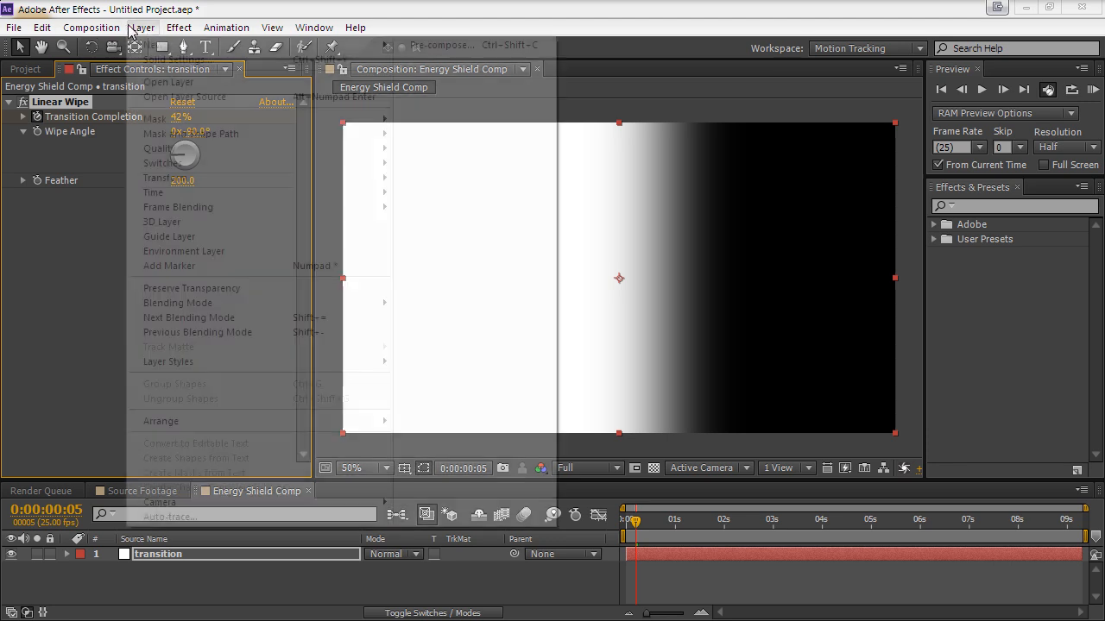
pyautogui.click(417, 48)
pyautogui.write('transition')
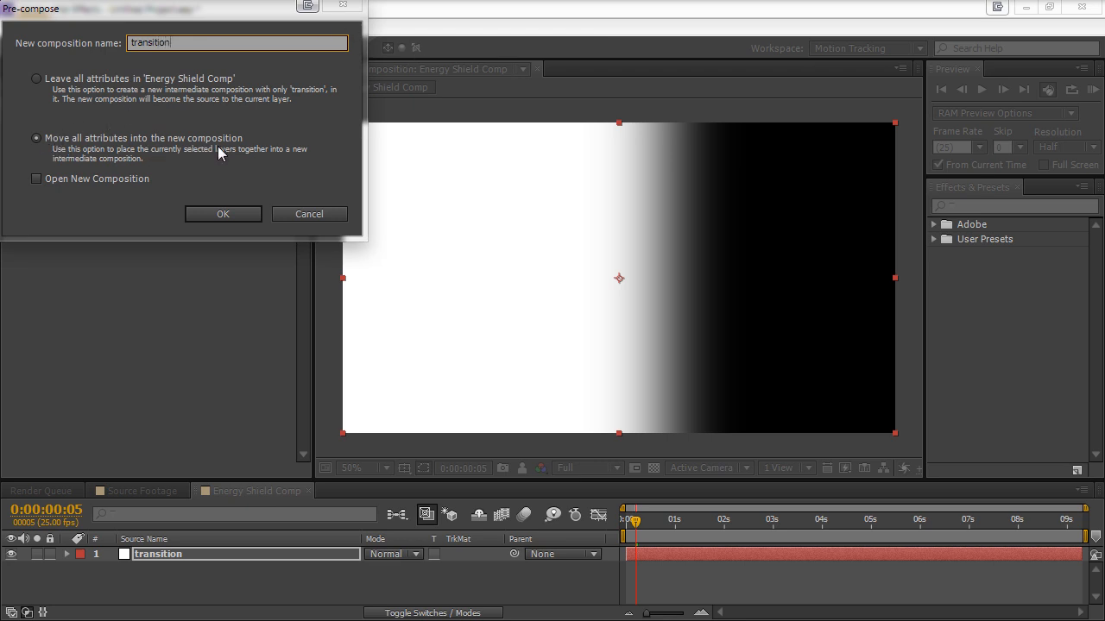
pyautogui.click(228, 210)
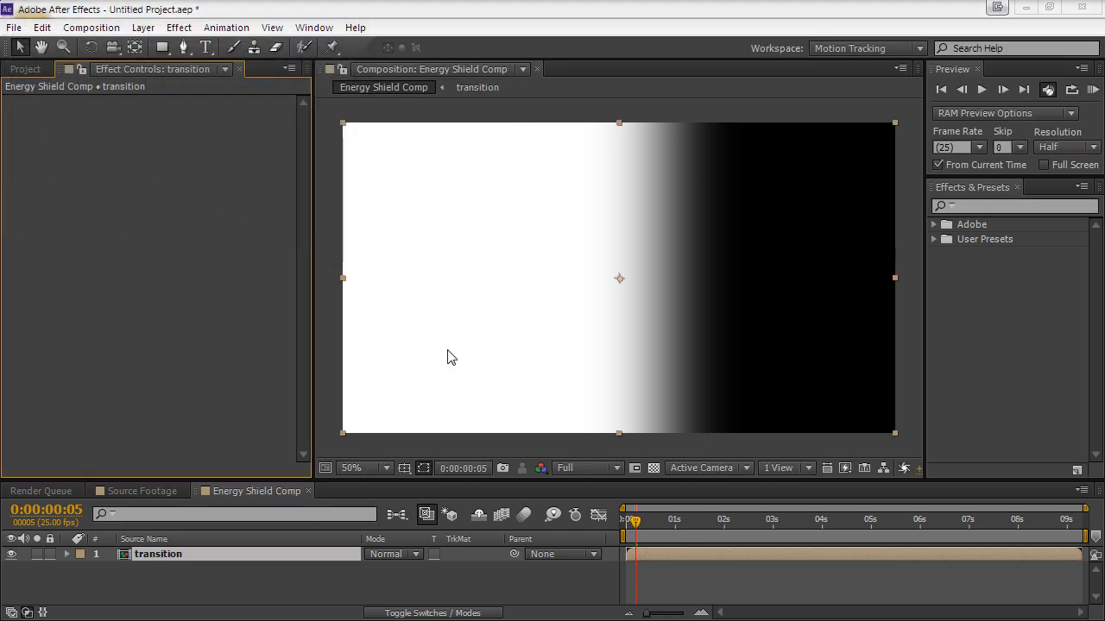
pyautogui.moveTo(636, 521); pyautogui.dragTo(637, 524)
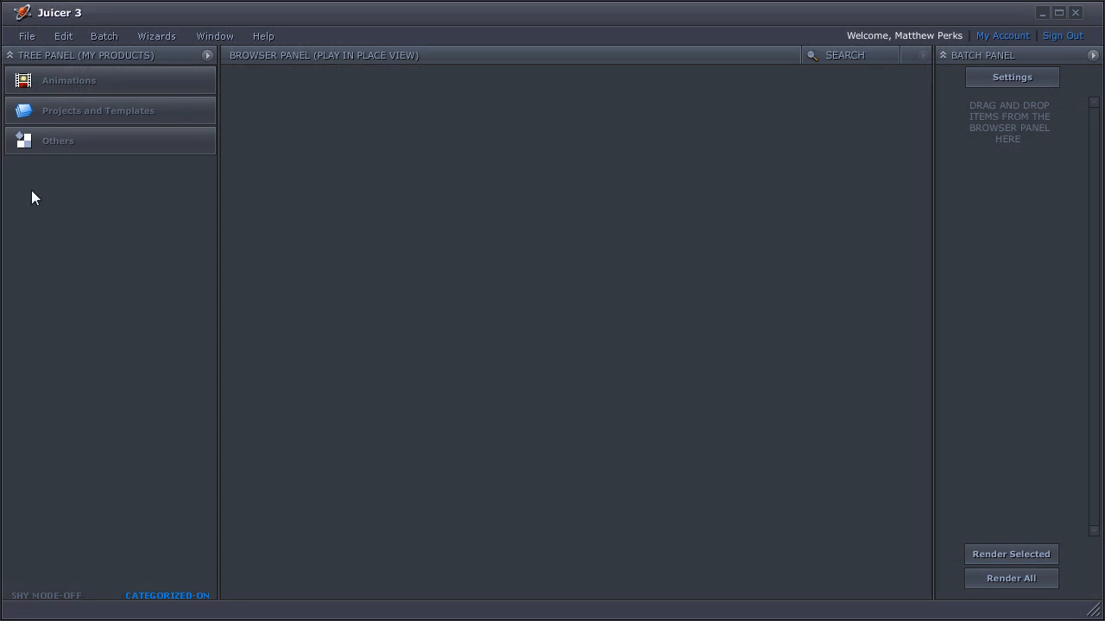
# In Juicer 3, open the Glitch FX 1 animation collection and preview some of its clips, including Crazy Radar
pyautogui.click(38, 84)
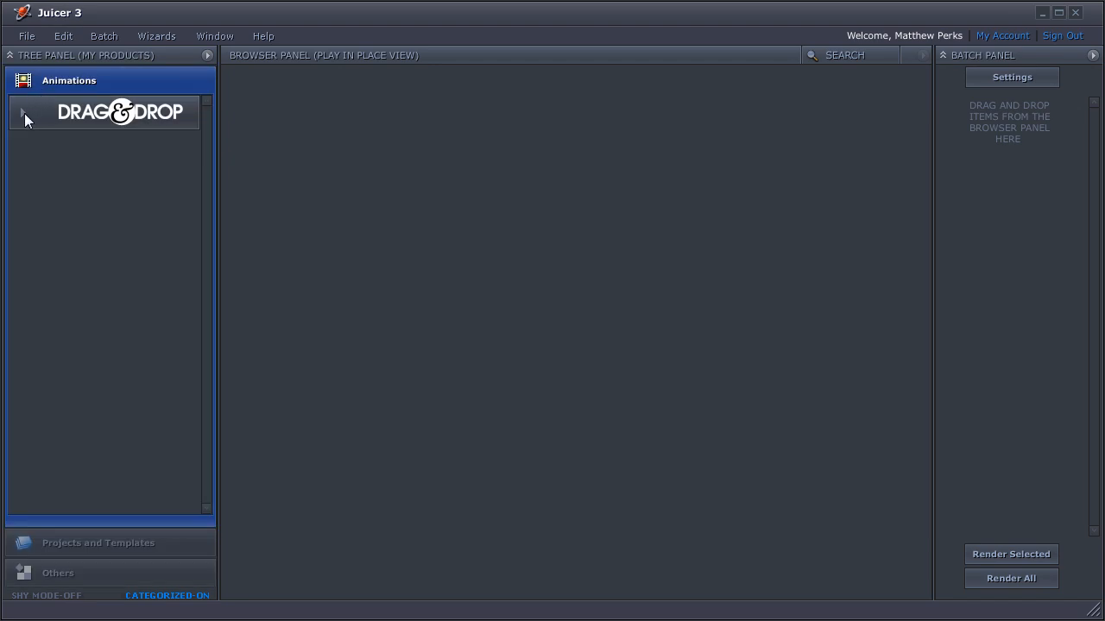
pyautogui.click(24, 115)
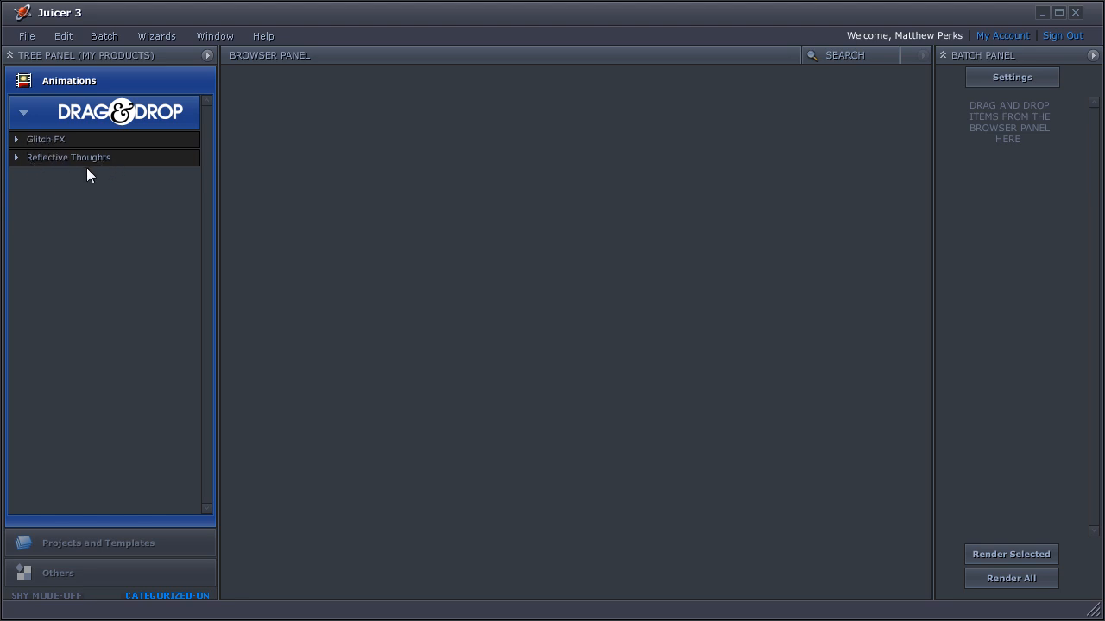
pyautogui.click(20, 143)
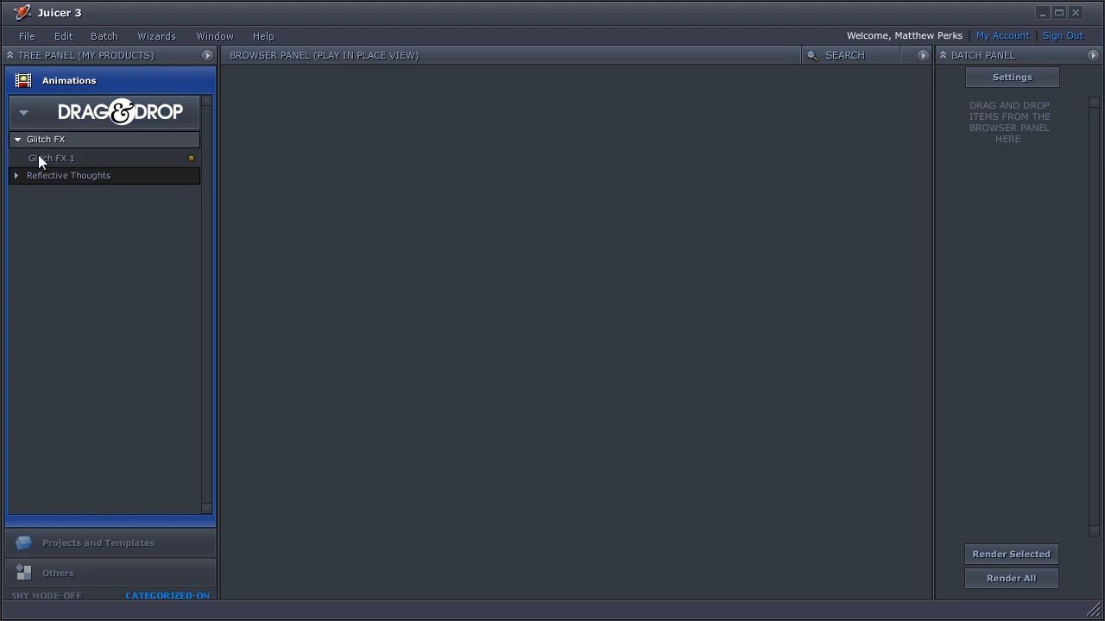
pyautogui.click(38, 156)
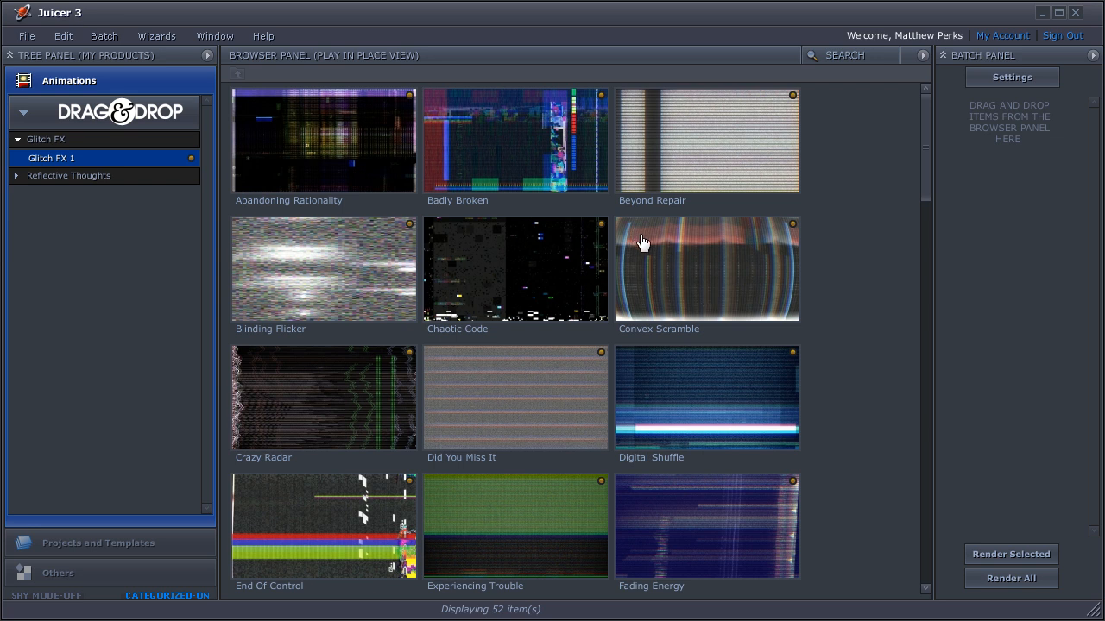
pyautogui.click(741, 259)
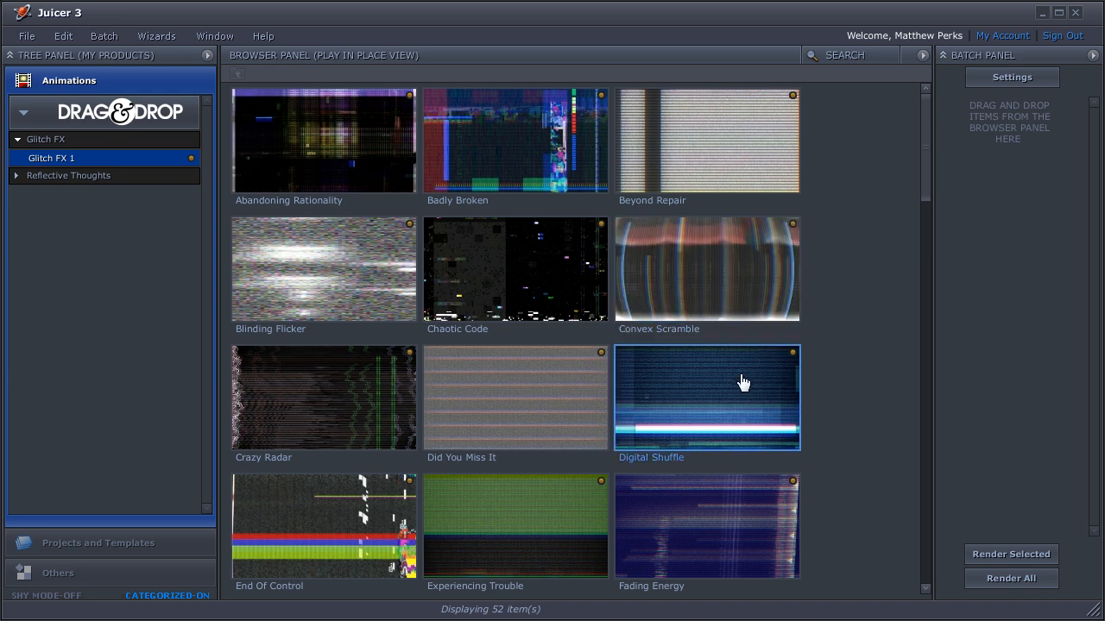
pyautogui.click(320, 406)
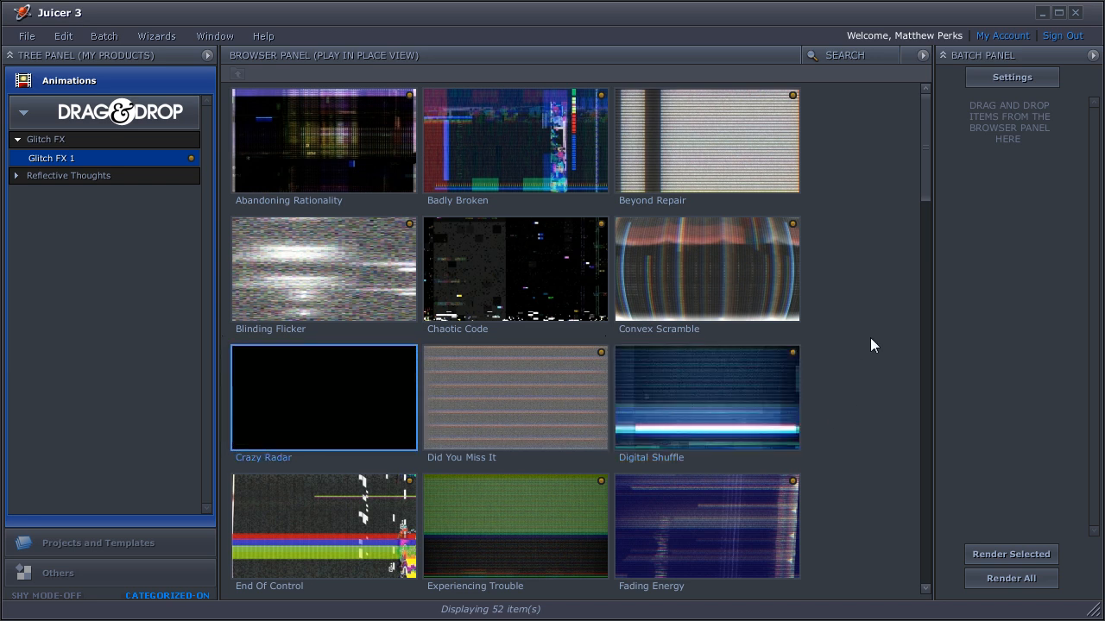
# Preview the Least Resistance A and Jilted Glitch clips and add both to the render batch
pyautogui.scroll(-3, 871, 338)
pyautogui.scroll(-1, 870, 338)
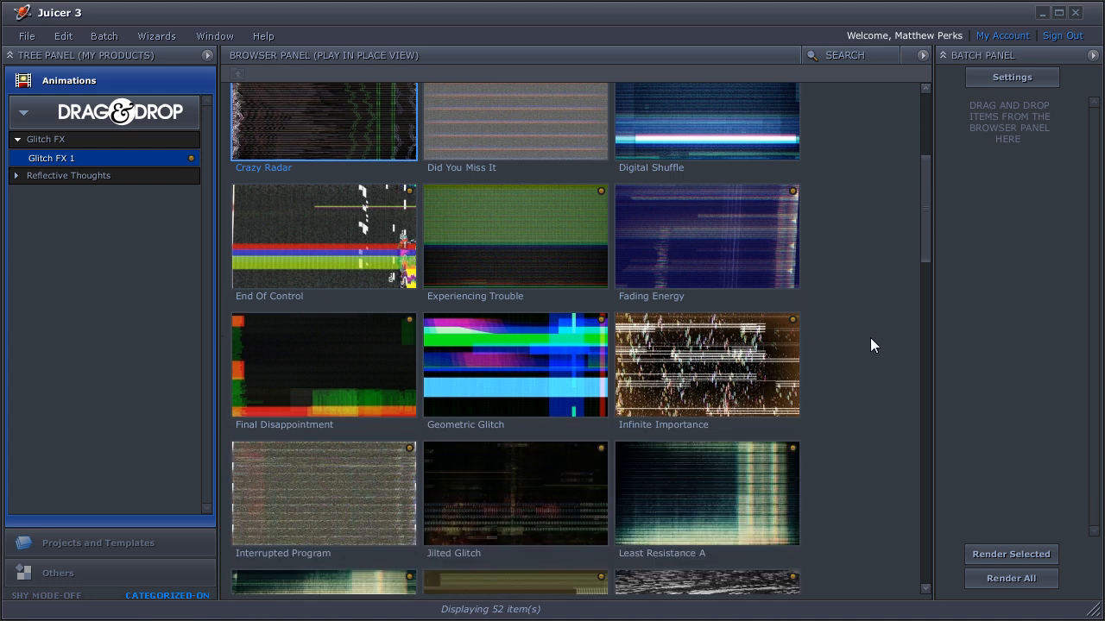
pyautogui.scroll(-1, 870, 345)
pyautogui.click(678, 431)
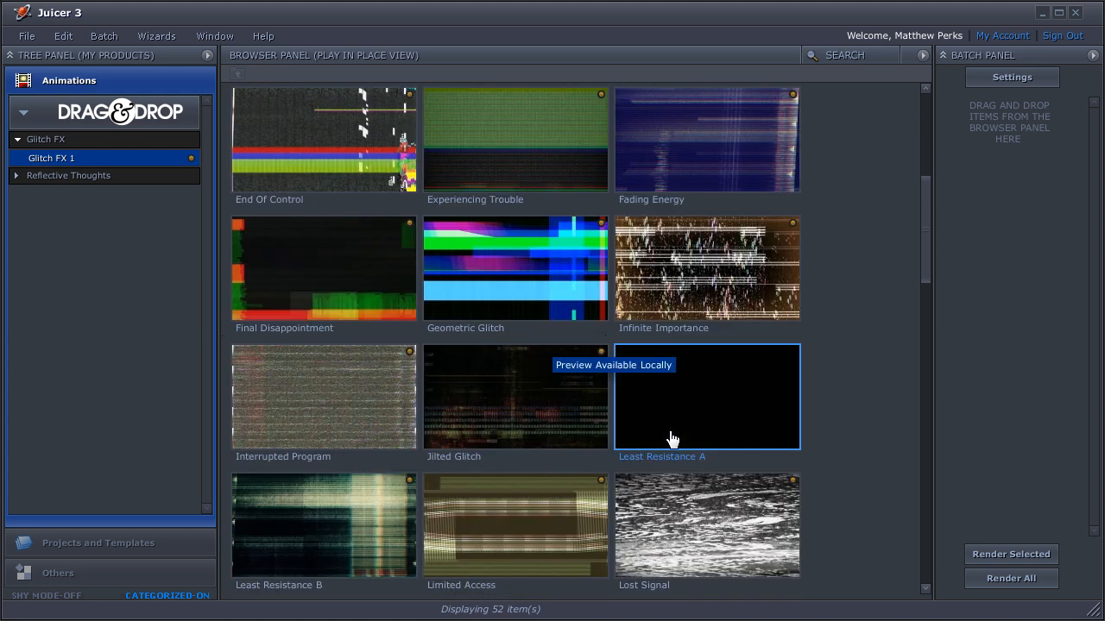
pyautogui.moveTo(685, 425); pyautogui.dragTo(1027, 150)
pyautogui.click(535, 414)
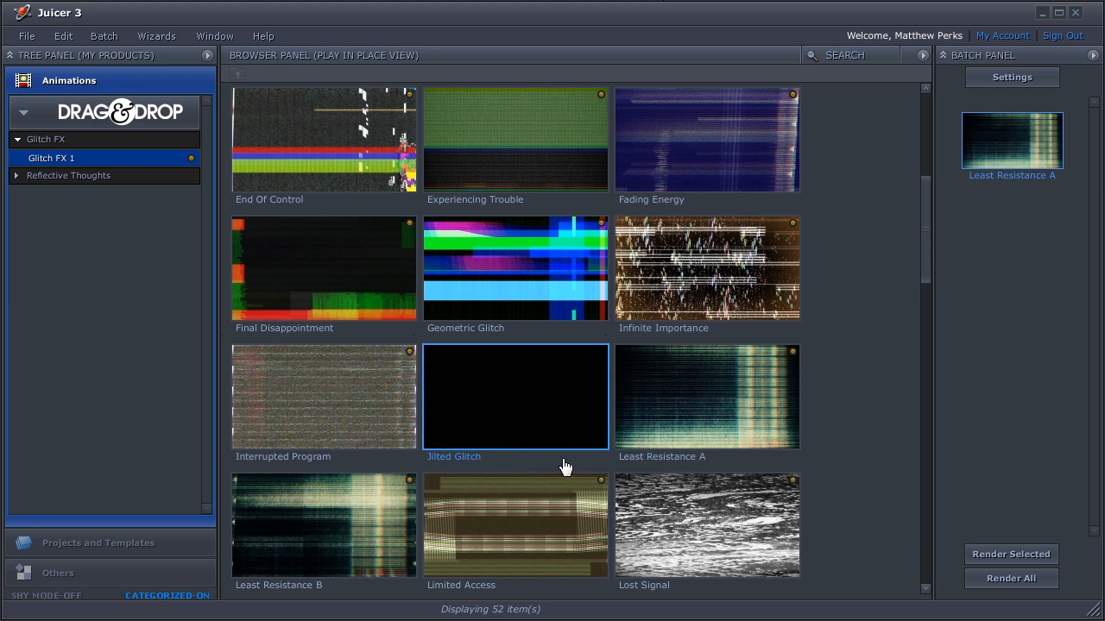
pyautogui.moveTo(523, 437); pyautogui.dragTo(942, 290)
# Preview the Least Resistance B and No Resistance clips and add both to the render batch
pyautogui.click(373, 549)
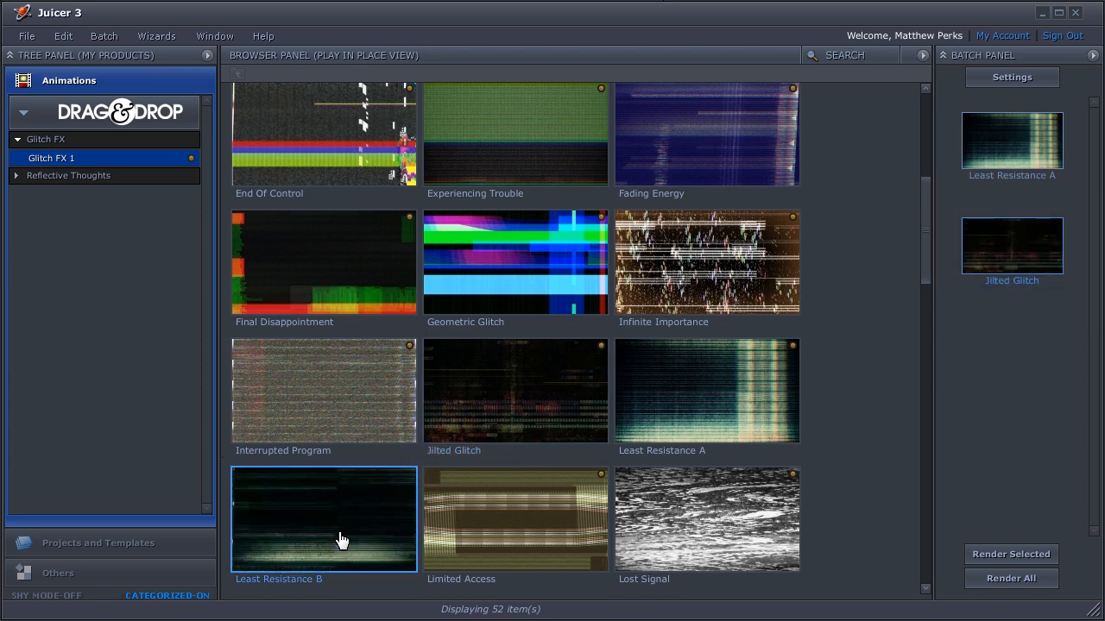
pyautogui.moveTo(322, 545); pyautogui.dragTo(958, 371)
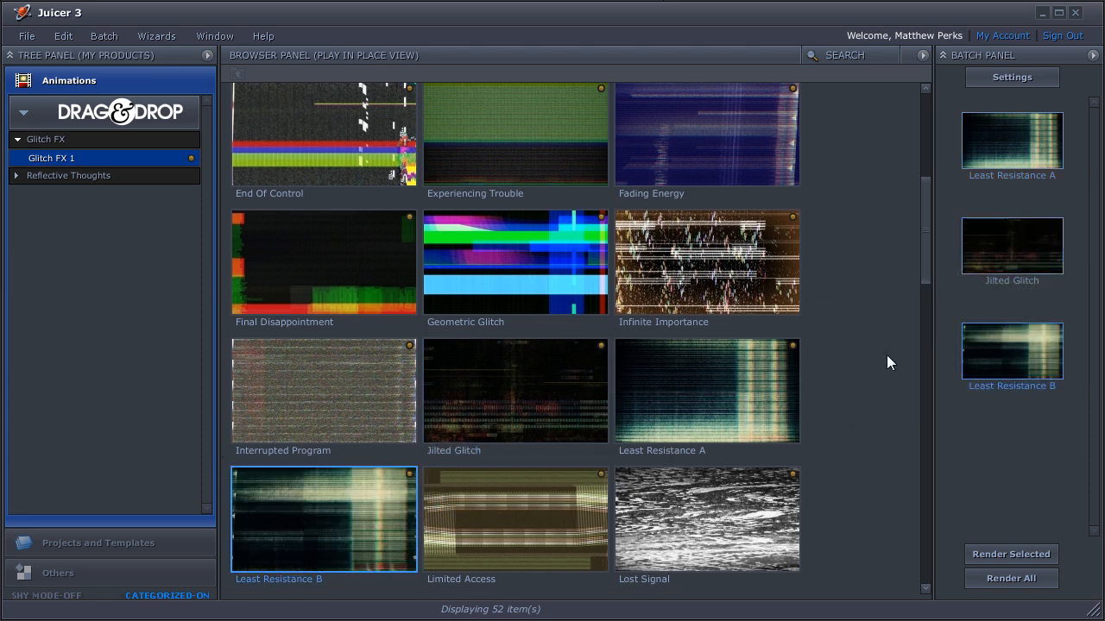
pyautogui.scroll(-5, 886, 362)
pyautogui.click(529, 418)
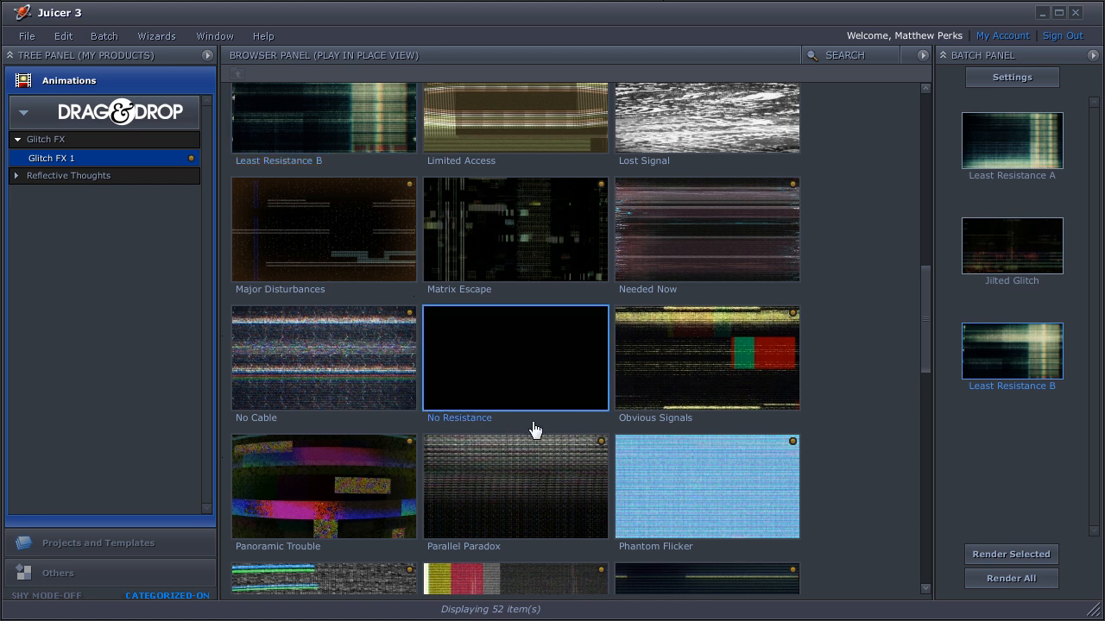
pyautogui.moveTo(512, 377); pyautogui.dragTo(970, 421)
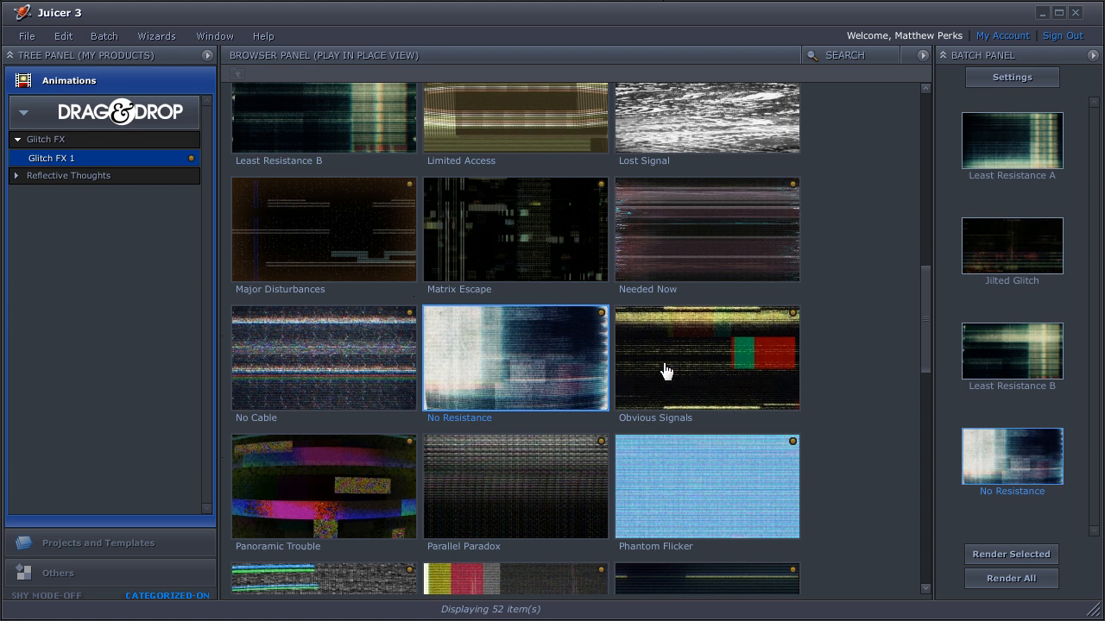
# Open the Reflective Thoughts 1 collection, preview Cool Mind and Falling Whispers, and add Falling Whispers to the render batch
pyautogui.click(19, 176)
pyautogui.click(53, 192)
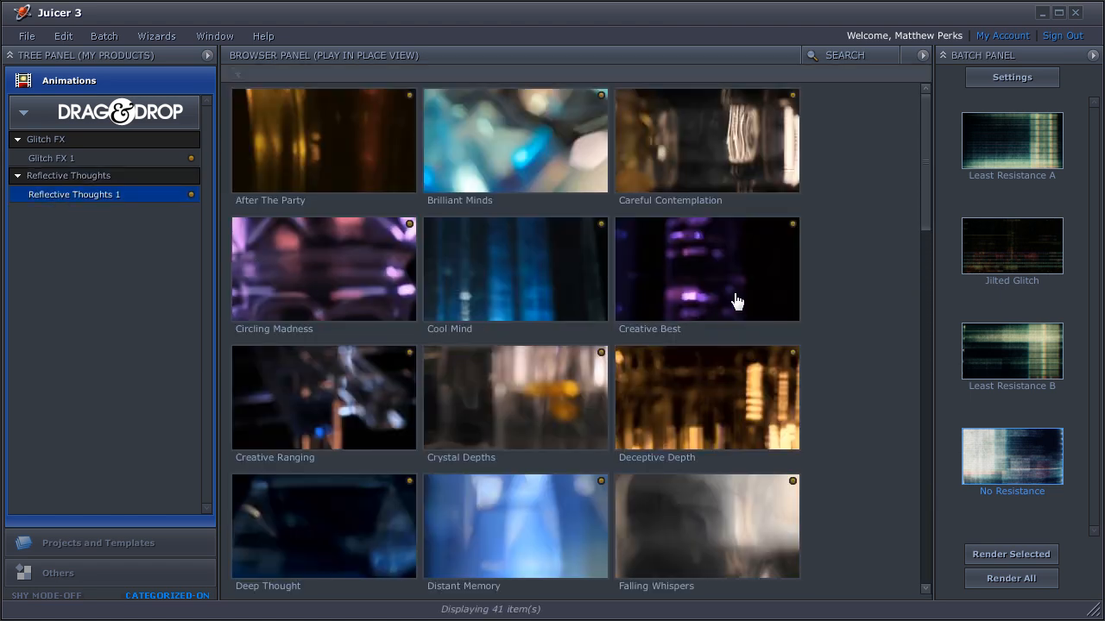
pyautogui.click(537, 301)
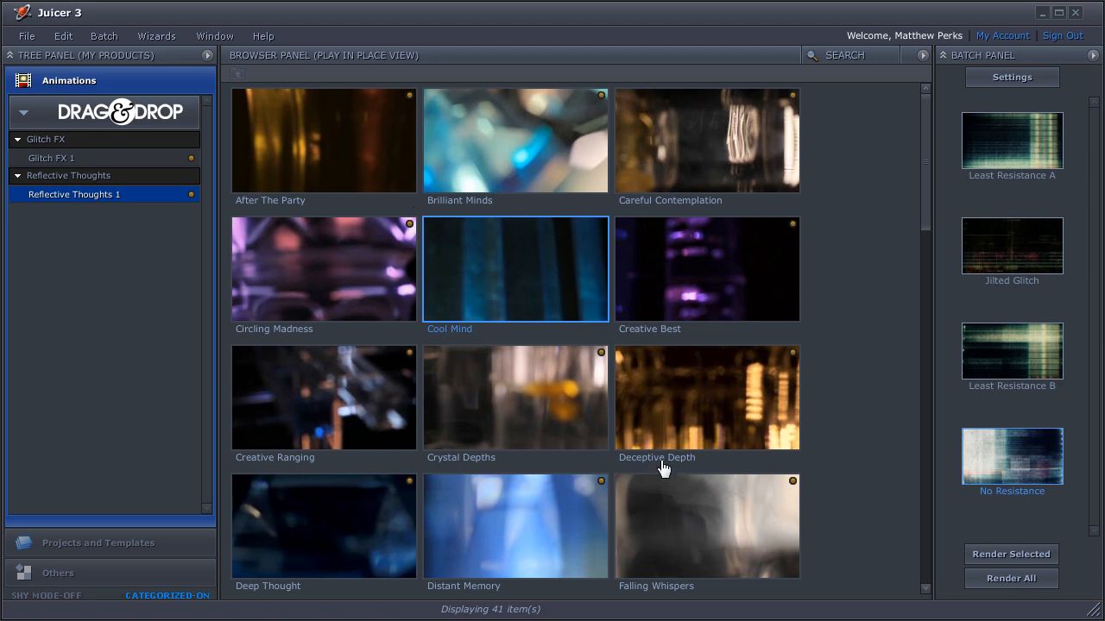
pyautogui.click(690, 527)
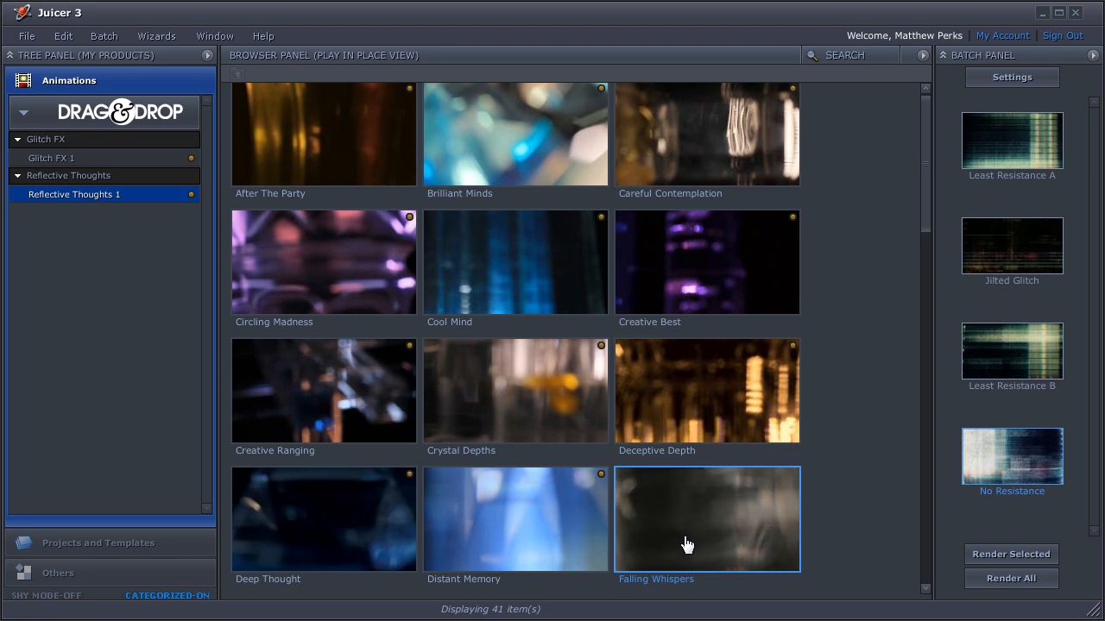
pyautogui.moveTo(687, 544); pyautogui.dragTo(1000, 421)
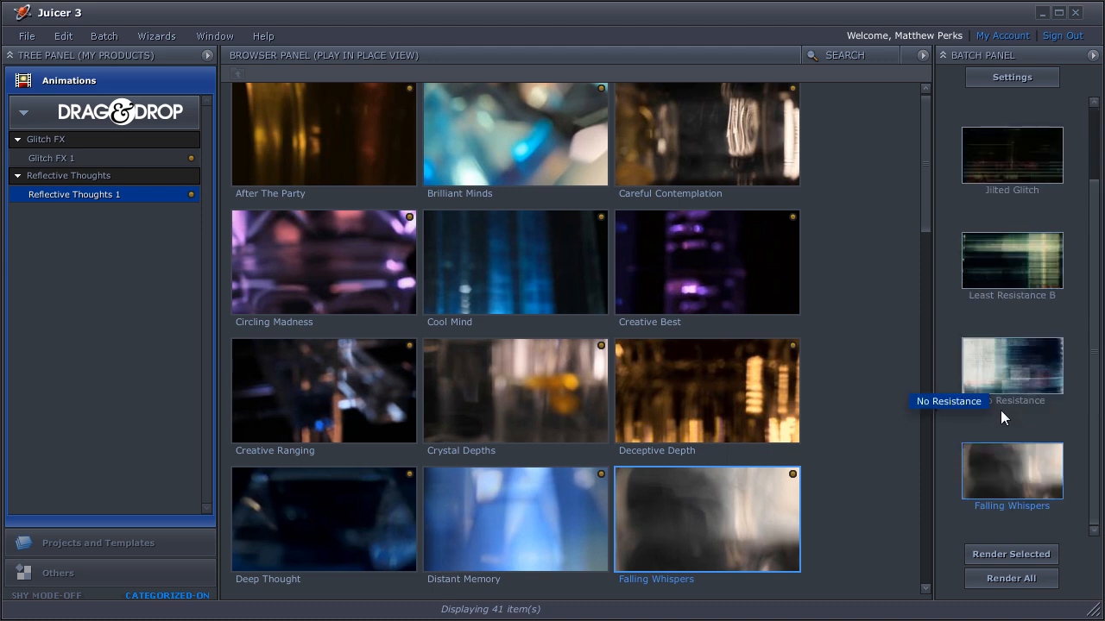
# Open the settings of Least Resistance A in the batch and set its frame rate to 25 and field order to None (Progressive)
pyautogui.scroll(4, 993, 430)
pyautogui.click(1018, 171)
pyautogui.scroll(-2, 1023, 268)
pyautogui.scroll(1, 1022, 291)
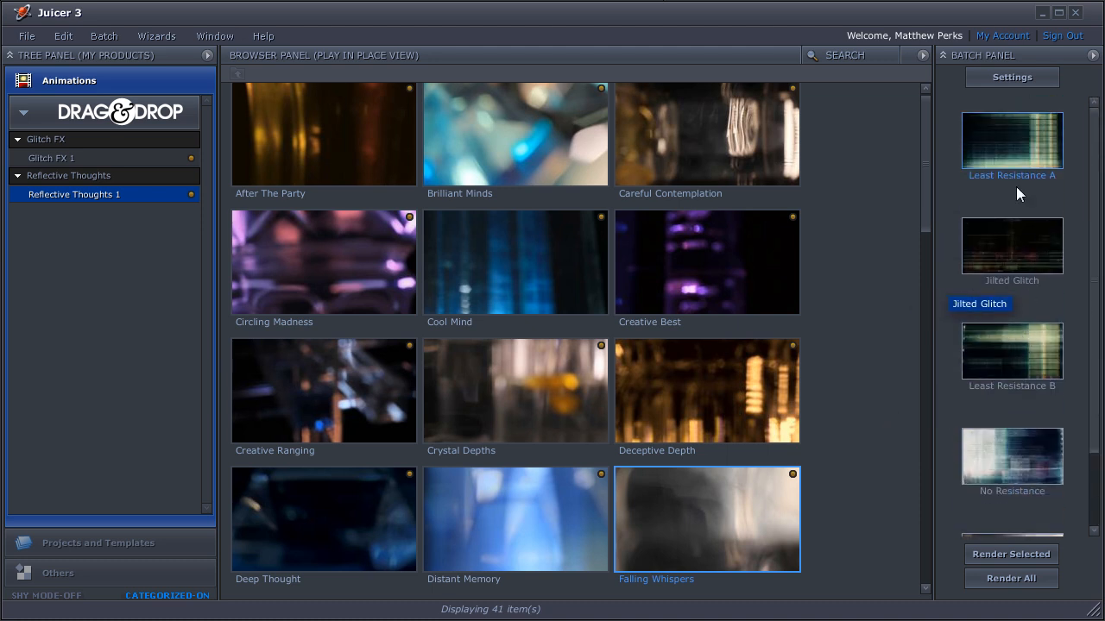
pyautogui.click(1002, 82)
pyautogui.click(223, 167)
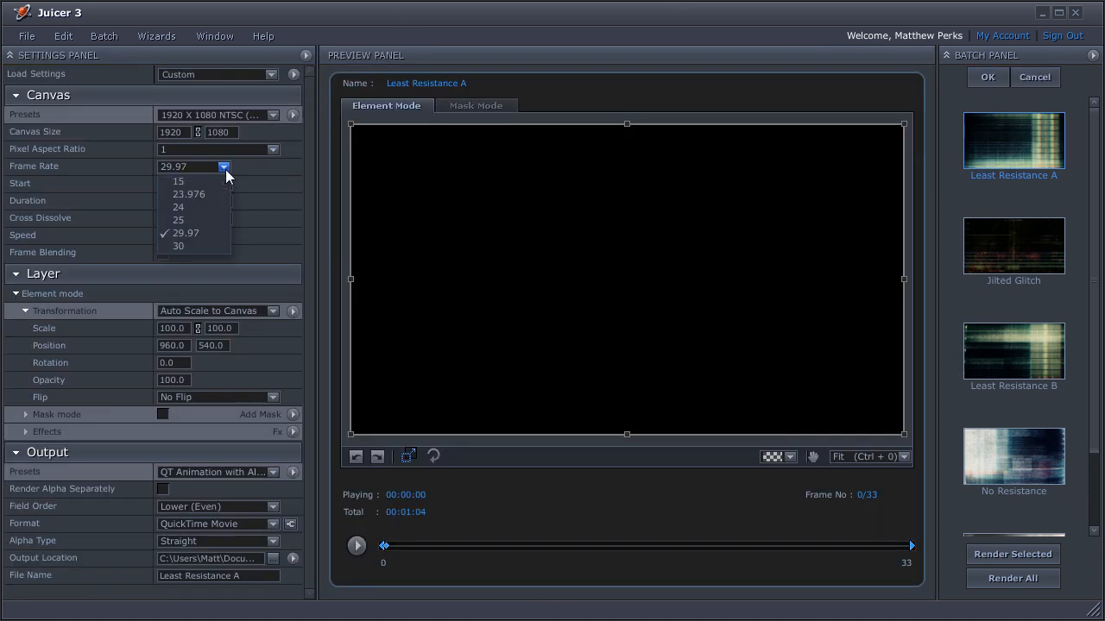
pyautogui.click(200, 219)
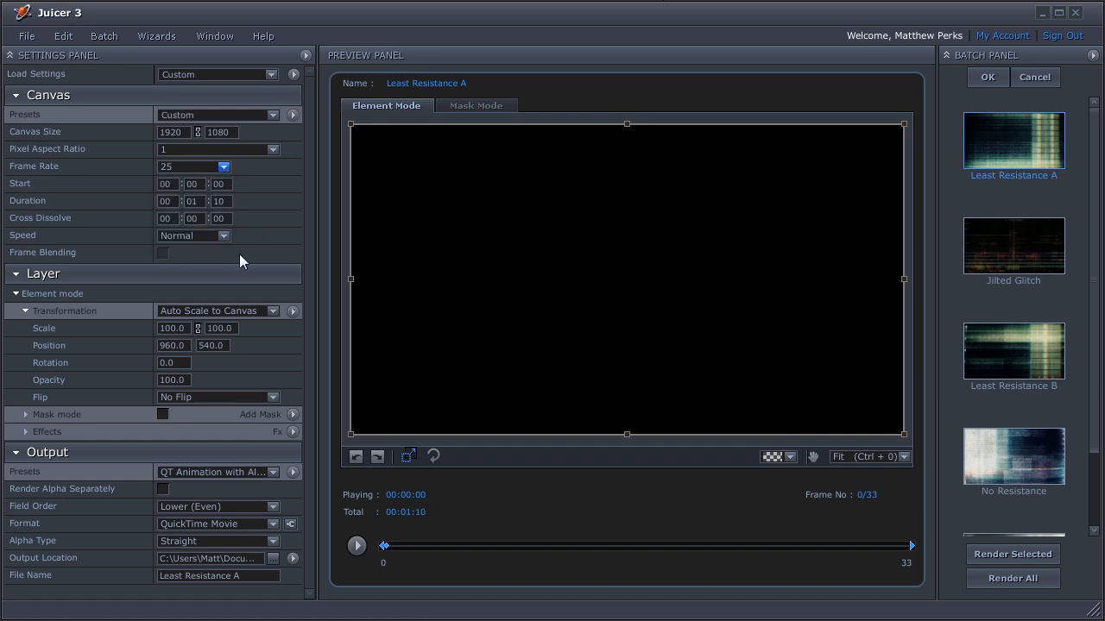
pyautogui.click(272, 507)
pyautogui.click(210, 552)
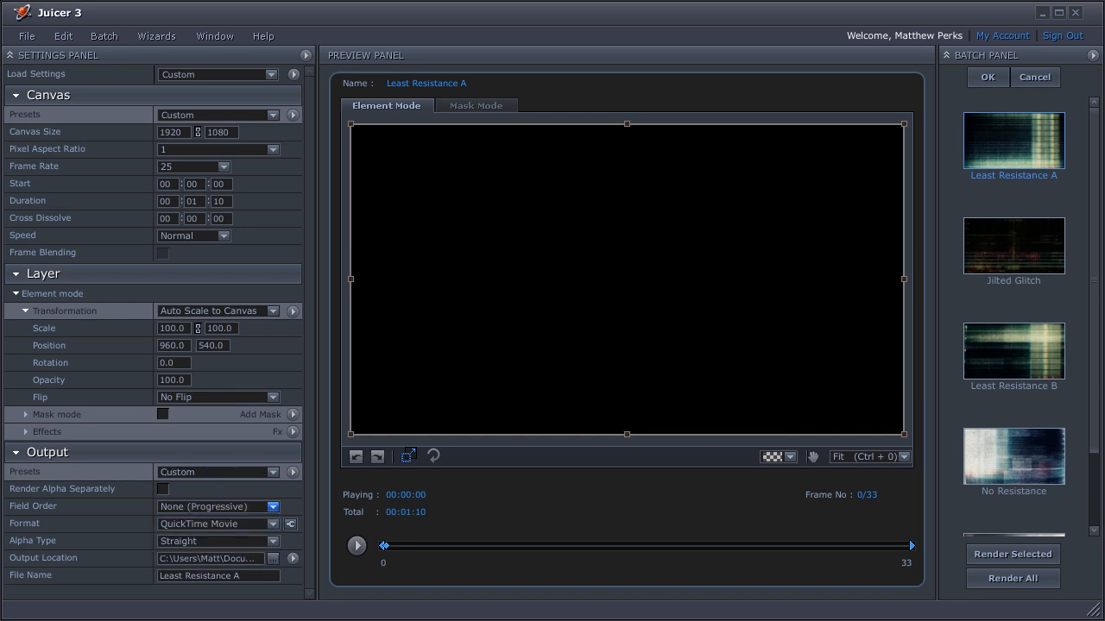
# Set the output location of Least Resistance A to the Drag and Drop folder on the desktop
pyautogui.click(272, 560)
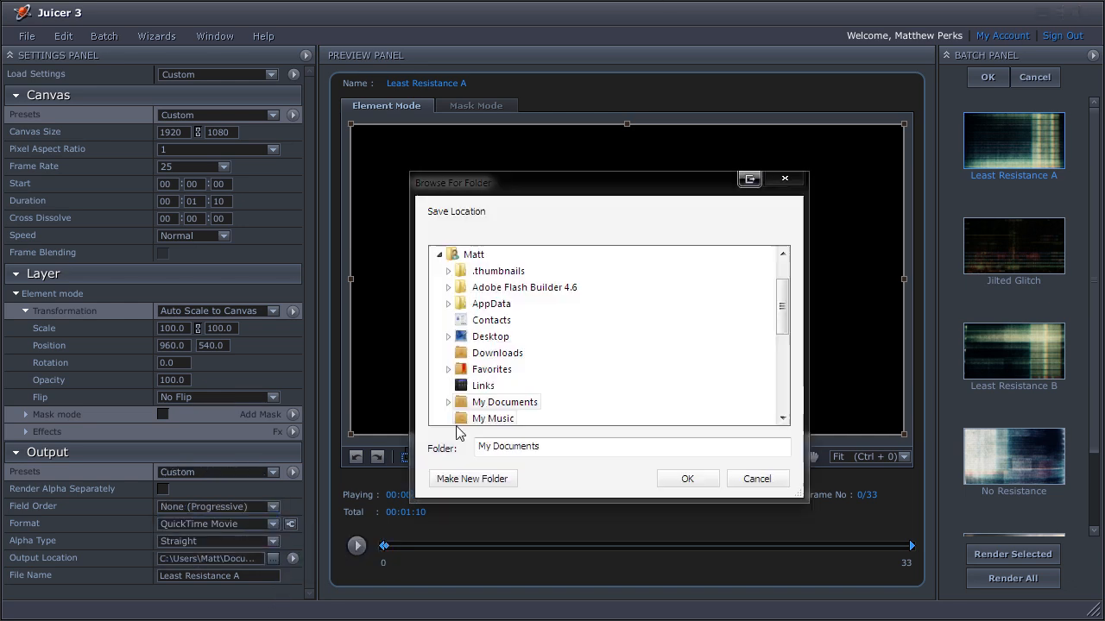
pyautogui.click(439, 303)
pyautogui.click(474, 304)
pyautogui.click(474, 407)
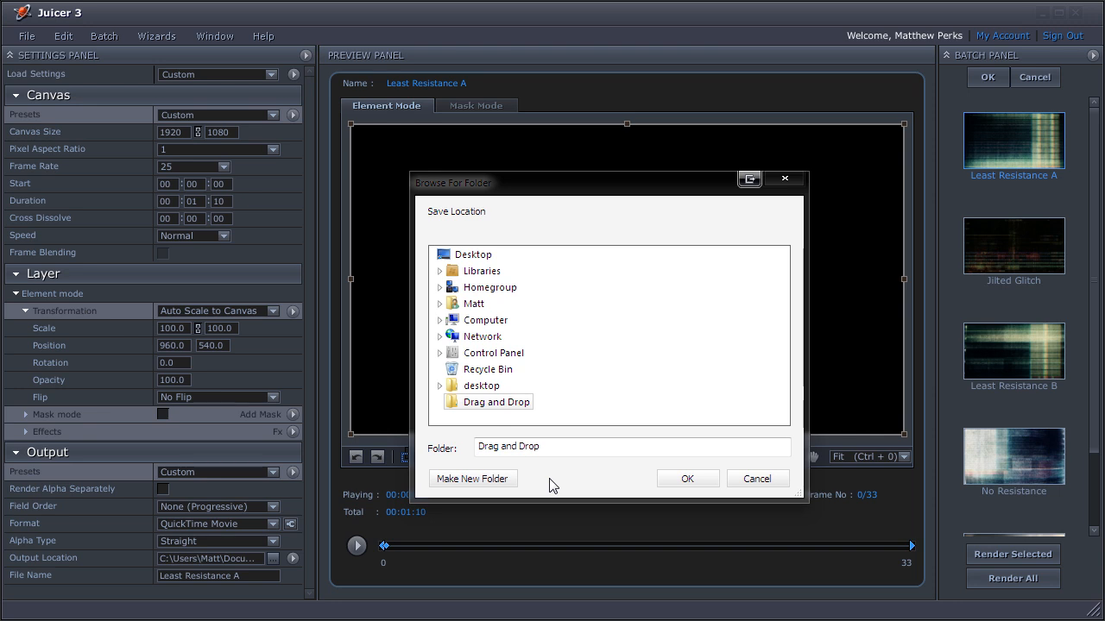
pyautogui.click(686, 479)
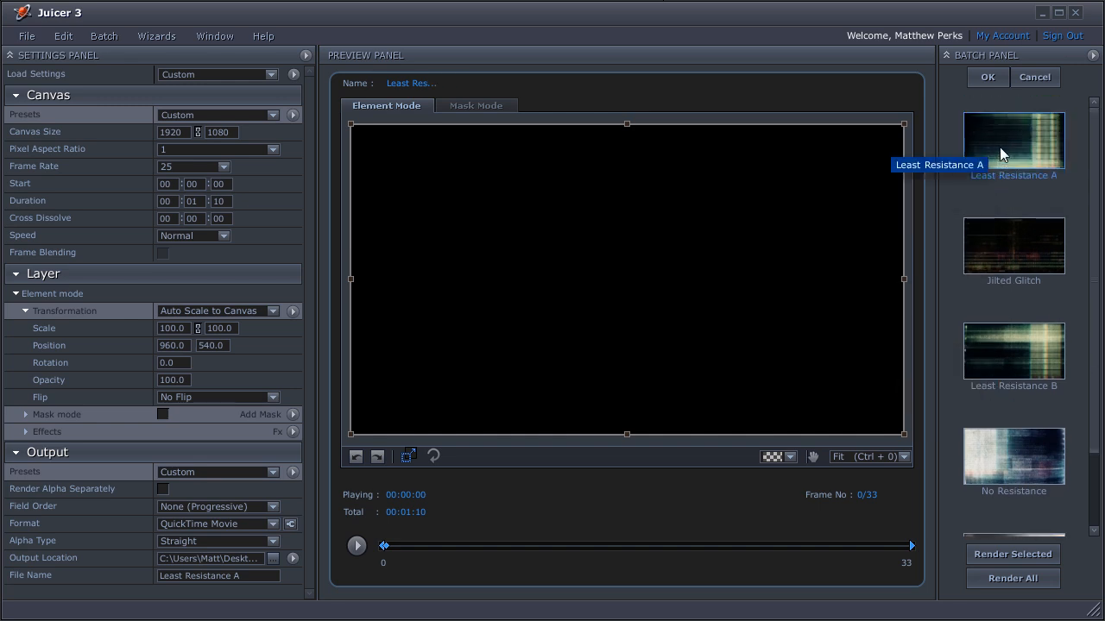
# Copy the attributes of Least Resistance A and paste them onto the other clips in the batch
pyautogui.rightClick(999, 125)
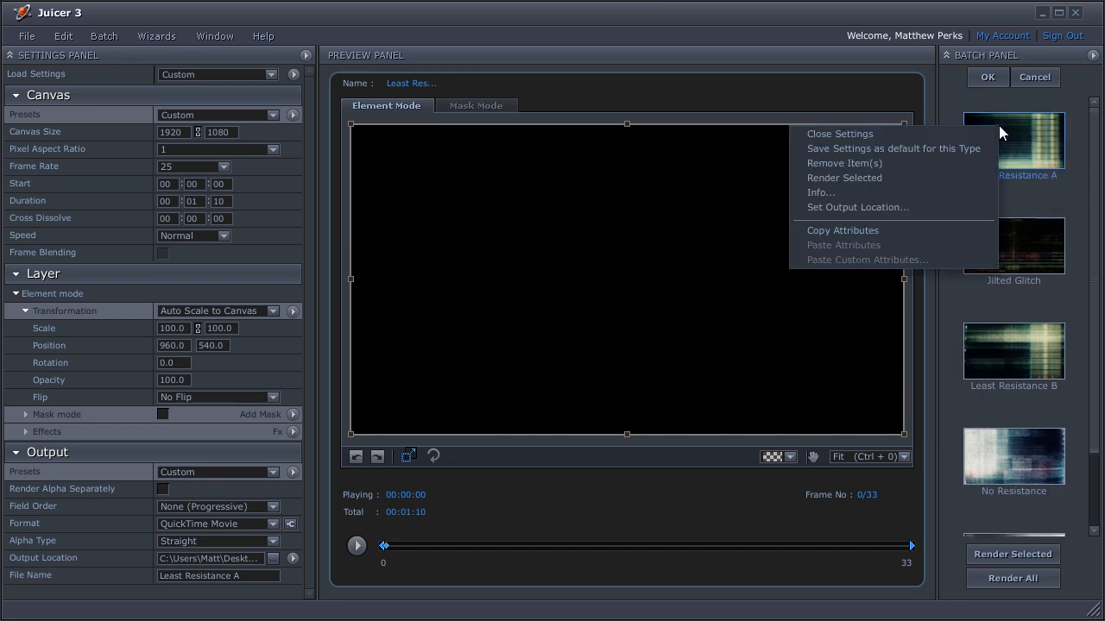
pyautogui.click(863, 229)
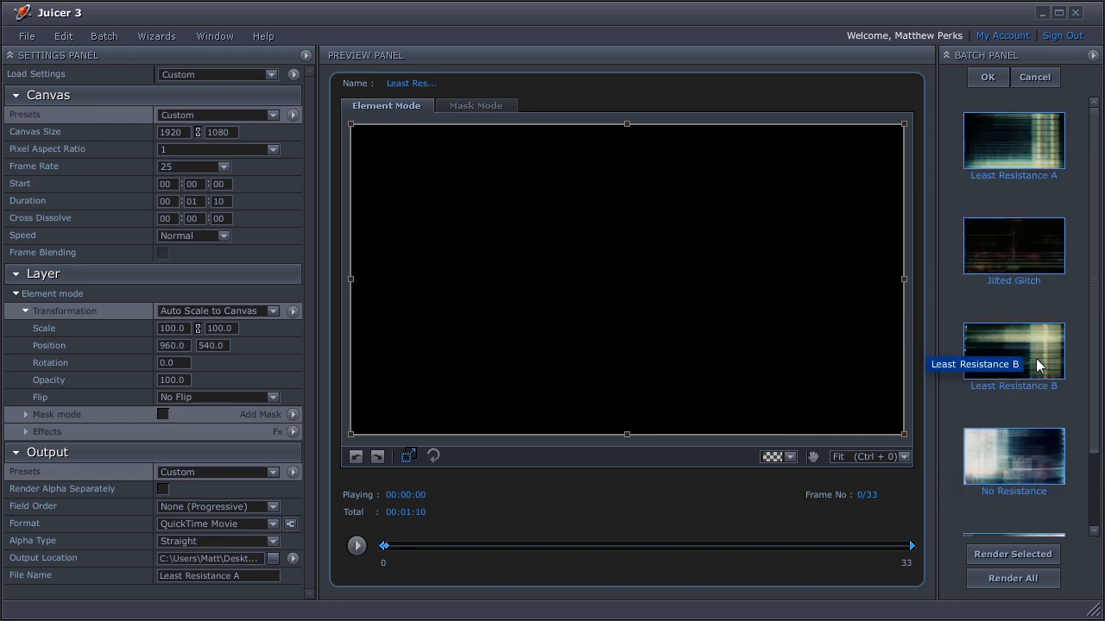
pyautogui.rightClick(1006, 237)
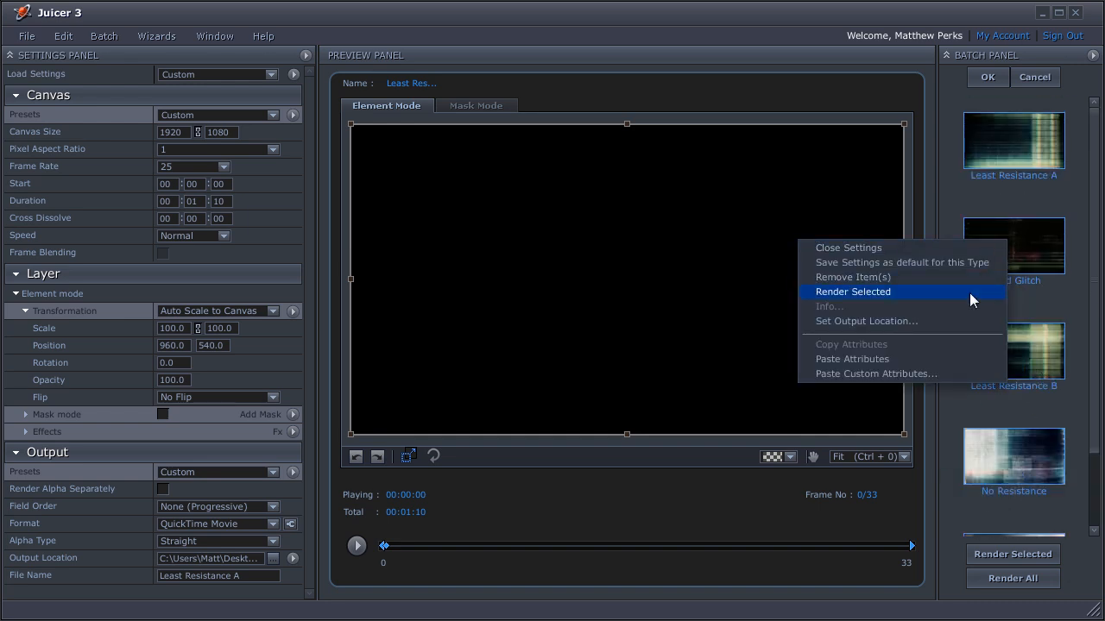
pyautogui.click(876, 359)
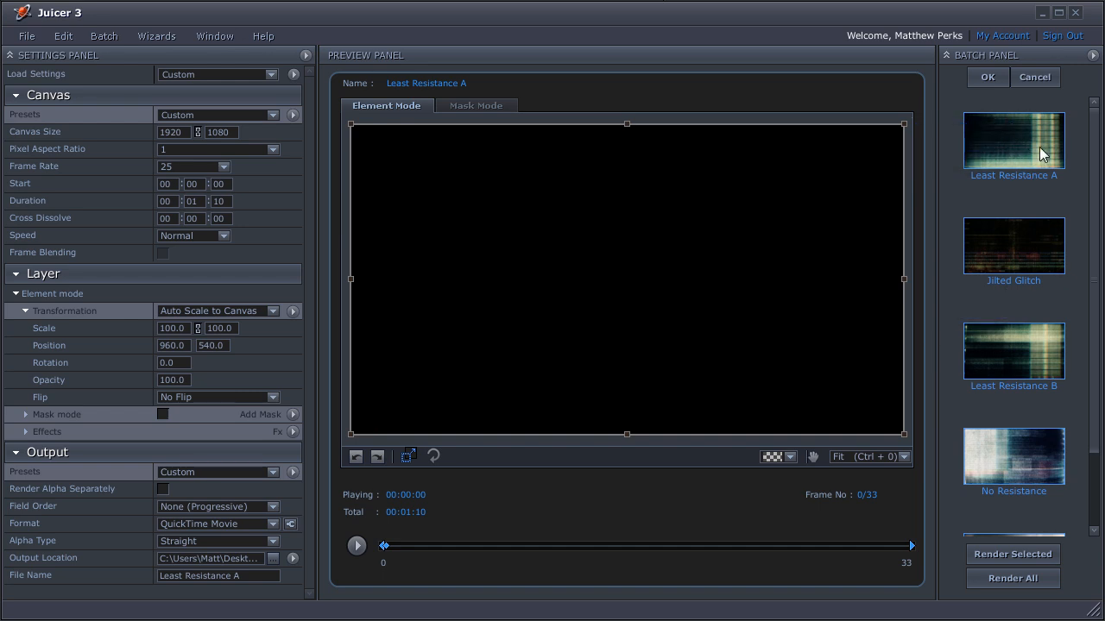
# Check the settings of Jilted Glitch and Least Resistance B, and render all clips in the batch
pyautogui.click(1045, 283)
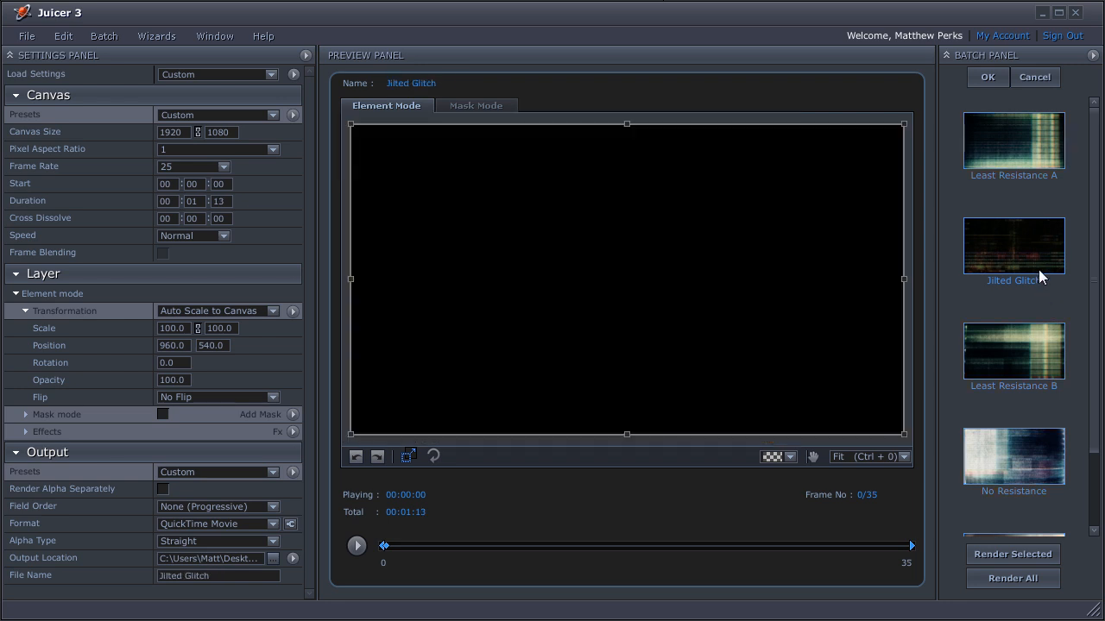
pyautogui.click(1027, 366)
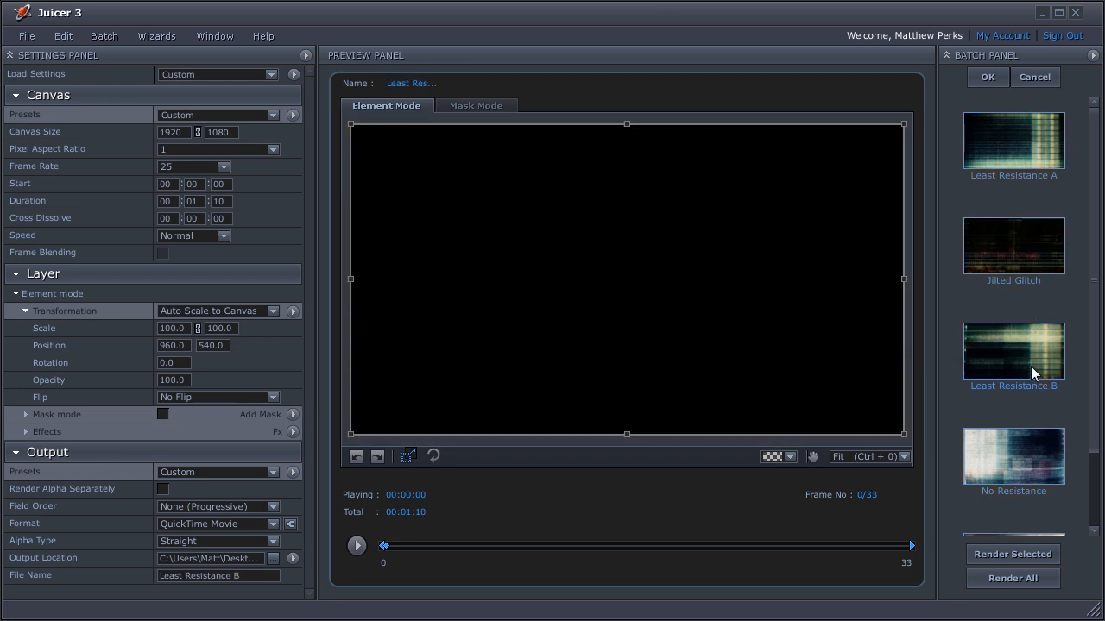
pyautogui.click(1048, 580)
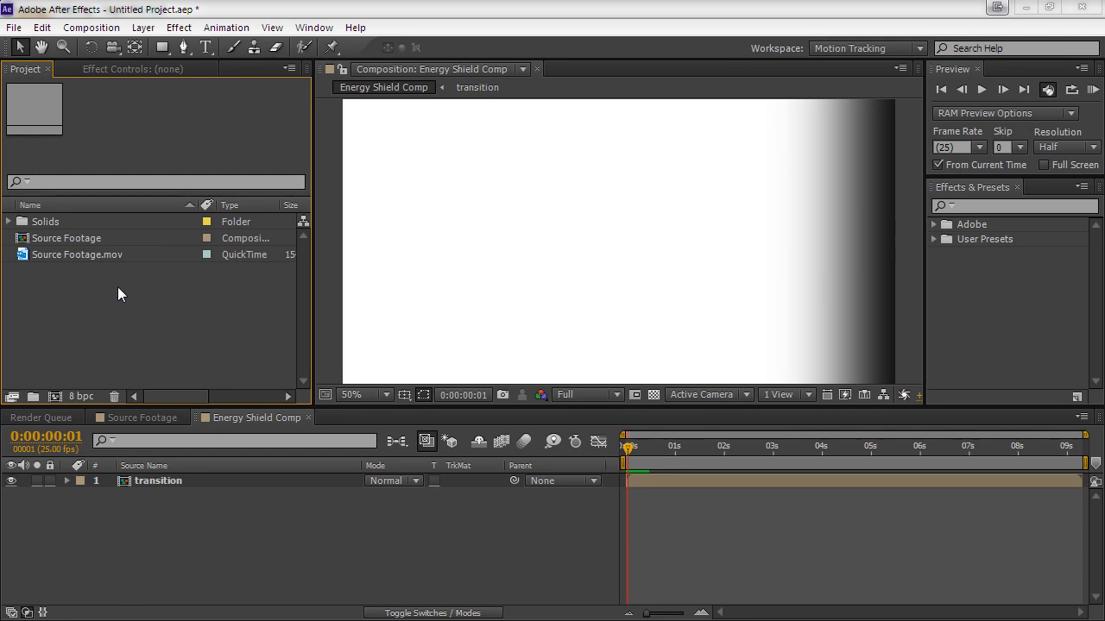
# Switch to After Effects and import the five rendered clips: Falling Whispers, Jilted Glitch, Least Resistance A, Least Resistance B and No Resistance
pyautogui.rightClick(118, 288)
pyautogui.moveTo(233, 357)
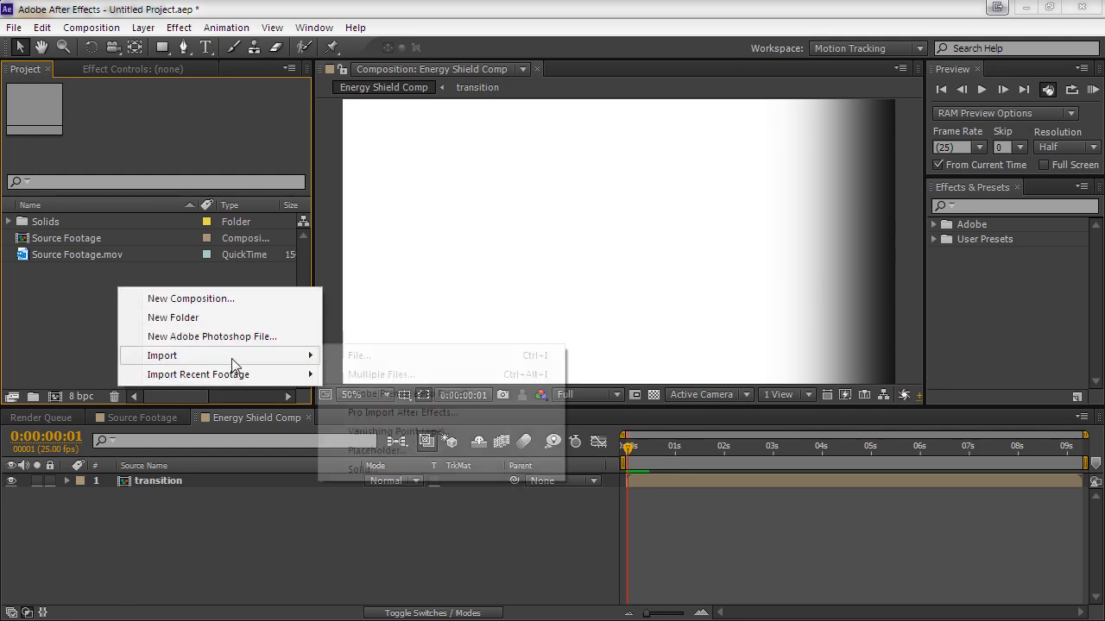
pyautogui.click(328, 356)
pyautogui.moveTo(470, 112); pyautogui.dragTo(125, 318)
pyautogui.click(468, 359)
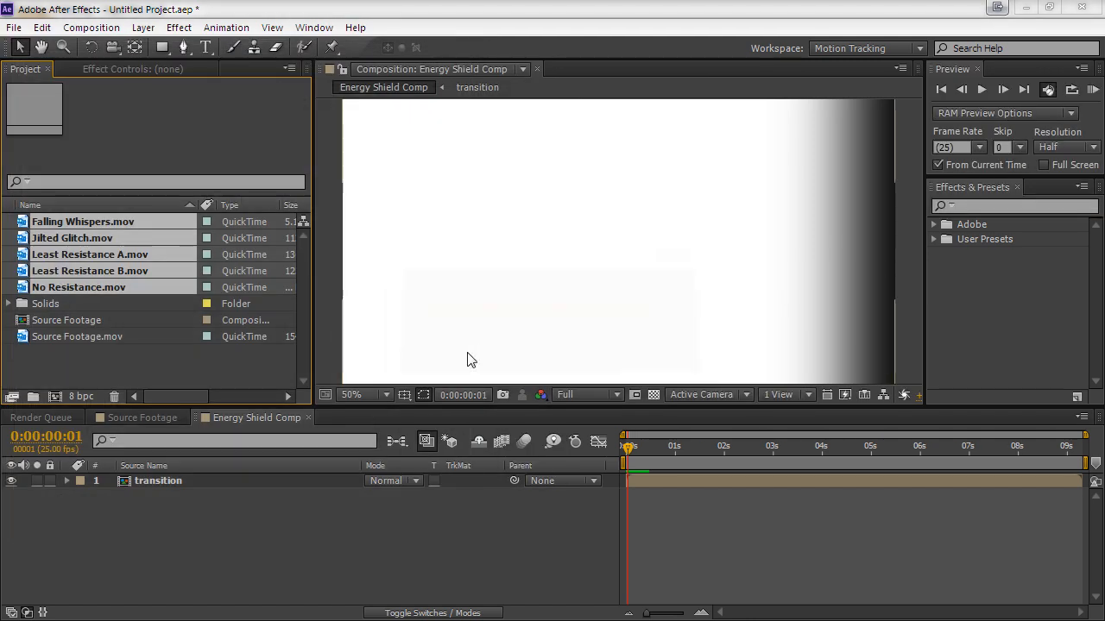
# Add the five imported clips above the transition layer in Energy Shield Comp and hide all of them except No Resistance
pyautogui.moveTo(87, 221); pyautogui.dragTo(166, 476)
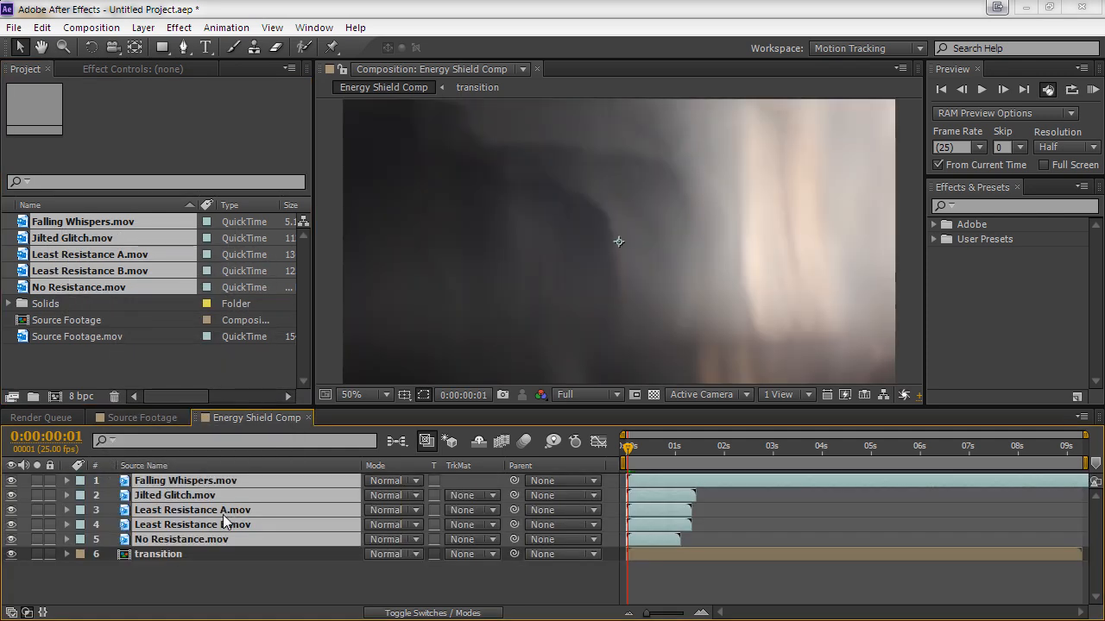
pyautogui.moveTo(11, 480); pyautogui.dragTo(12, 530)
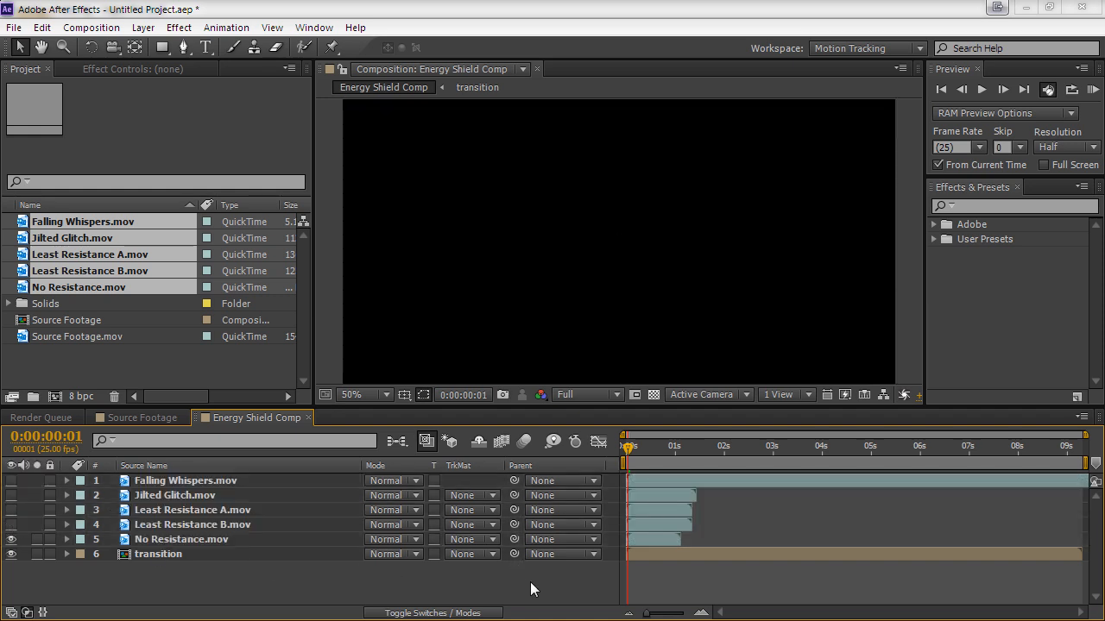
# Shift the No Resistance layer slightly earlier in time and toggle its visibility to compare it with the transition layer
pyautogui.moveTo(651, 538); pyautogui.dragTo(634, 540)
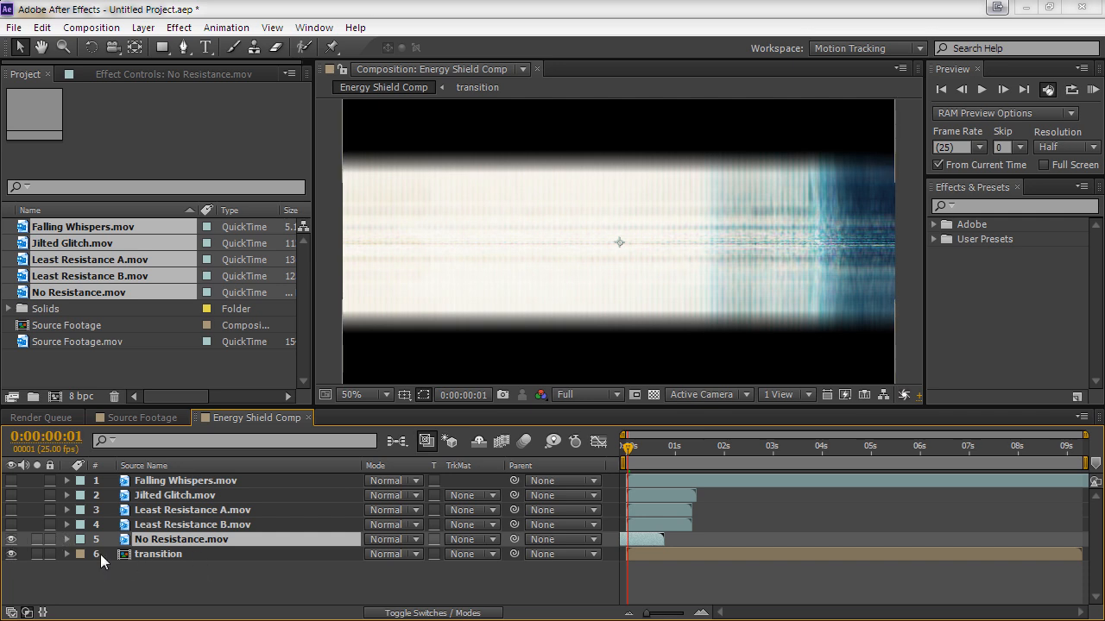
pyautogui.click(10, 540)
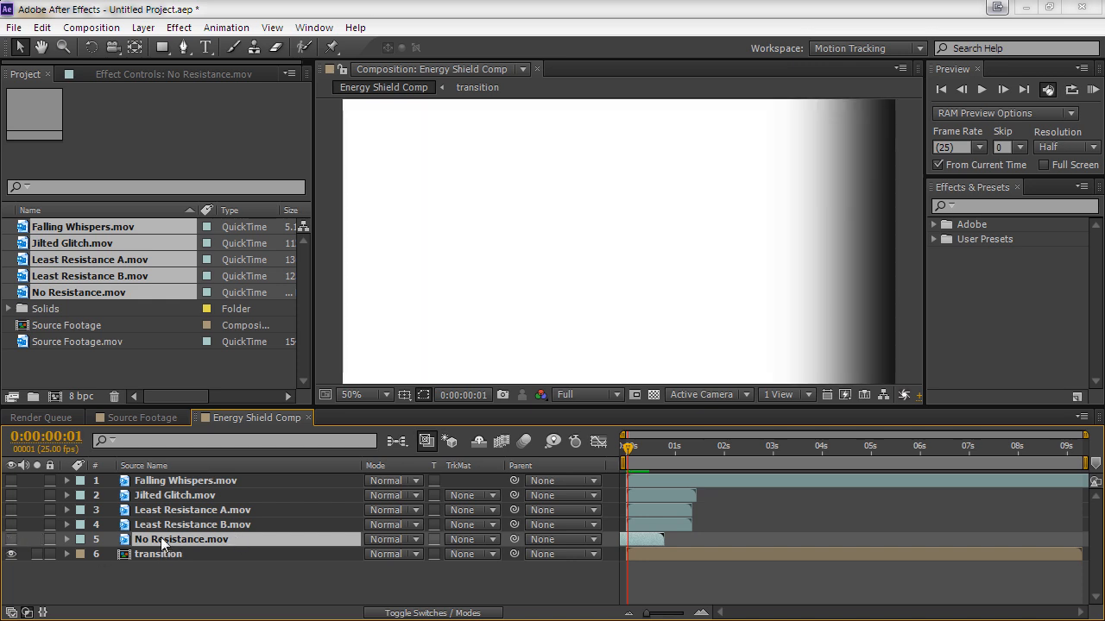
pyautogui.click(10, 541)
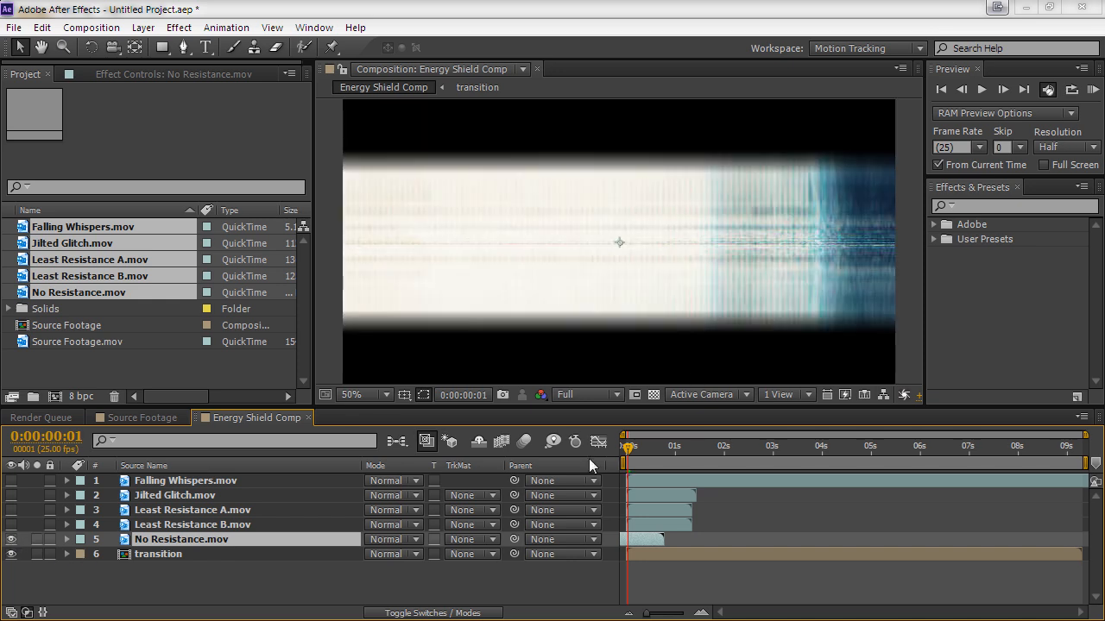
# Apply a Luma Key effect to the No Resistance layer with Threshold 30 and Edge Feather 3, and check the key at frame 8
pyautogui.click(188, 31)
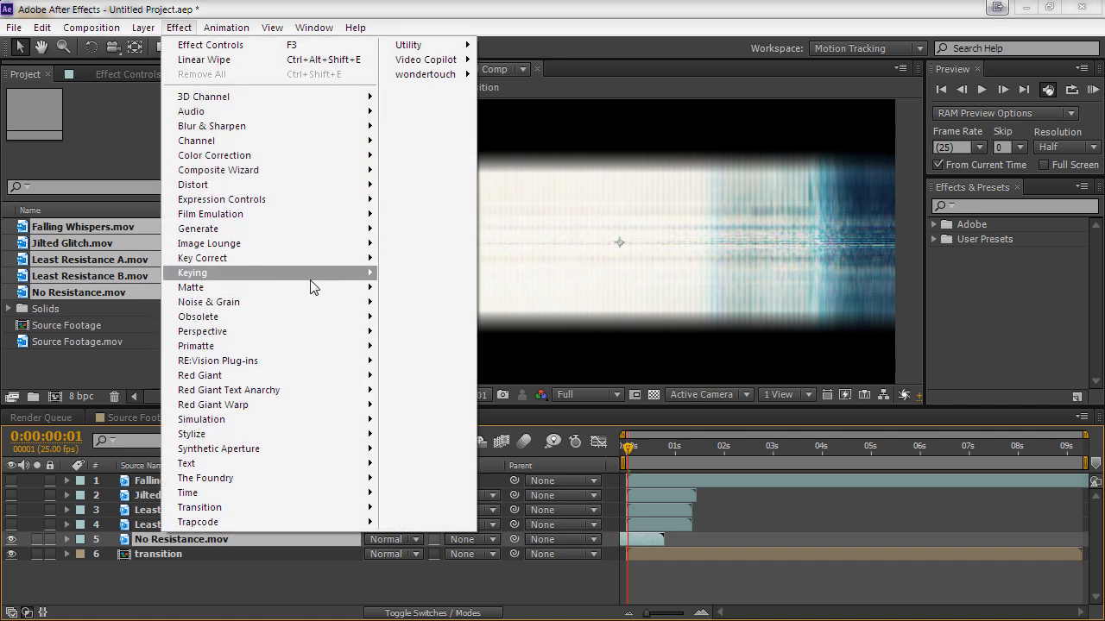
pyautogui.moveTo(312, 276)
pyautogui.click(428, 446)
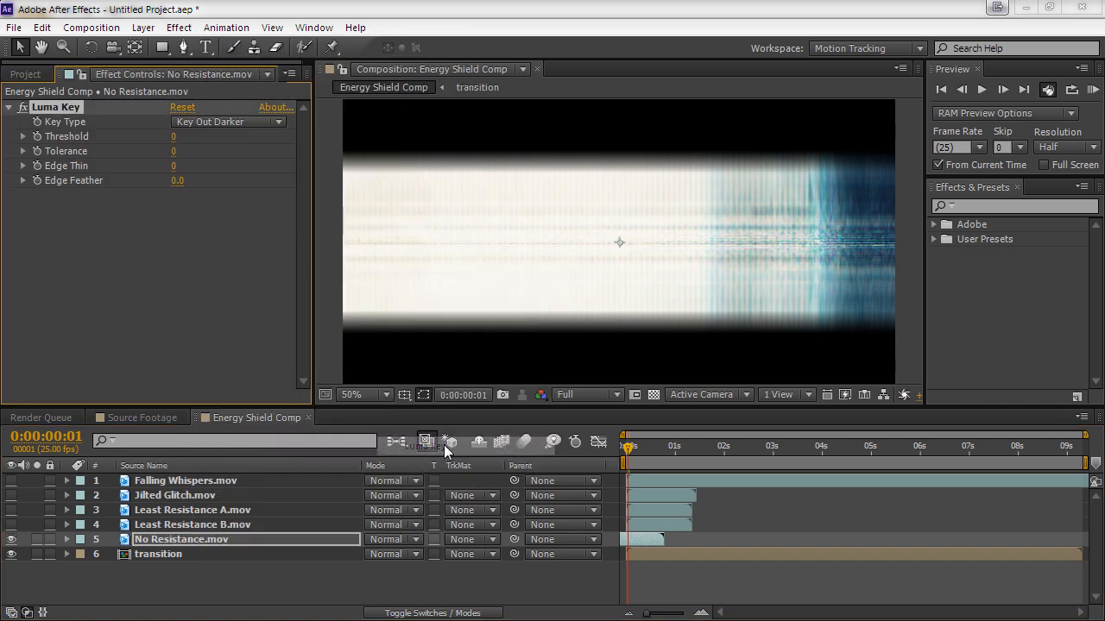
pyautogui.click(173, 136)
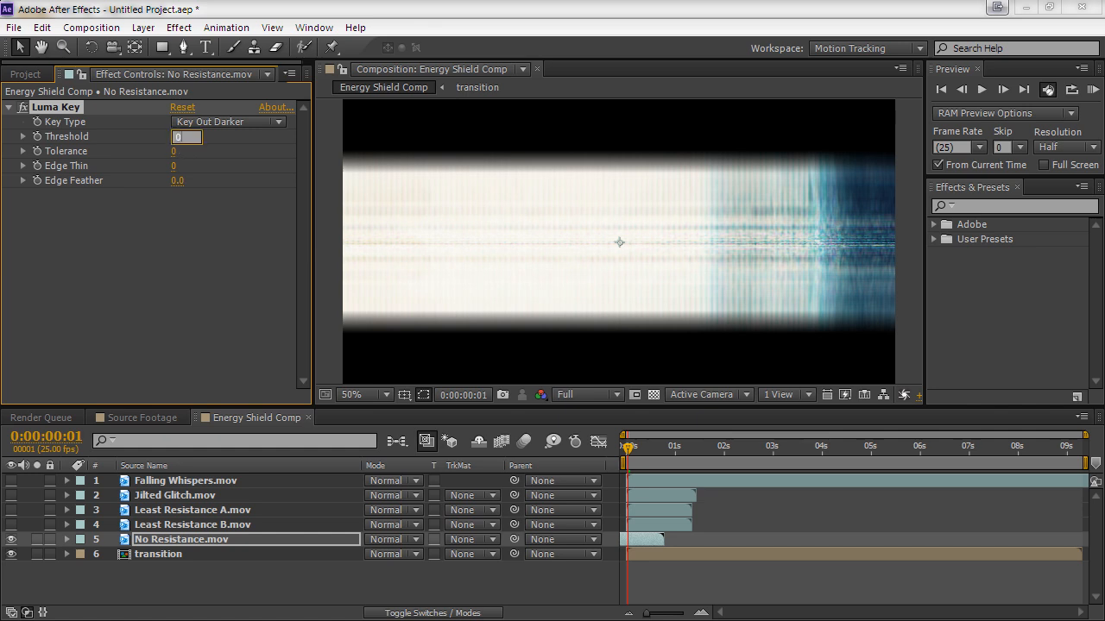
pyautogui.write('30')
pyautogui.press('Return')
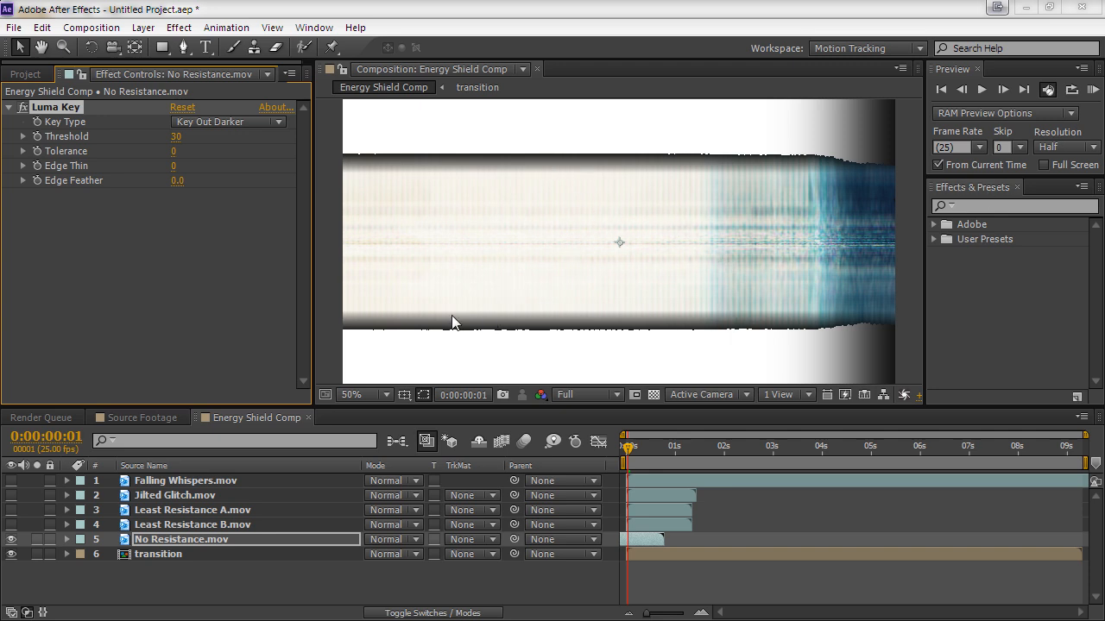
pyautogui.click(177, 181)
pyautogui.write('3')
pyautogui.press('Return')
pyautogui.moveTo(648, 450); pyautogui.dragTo(642, 454)
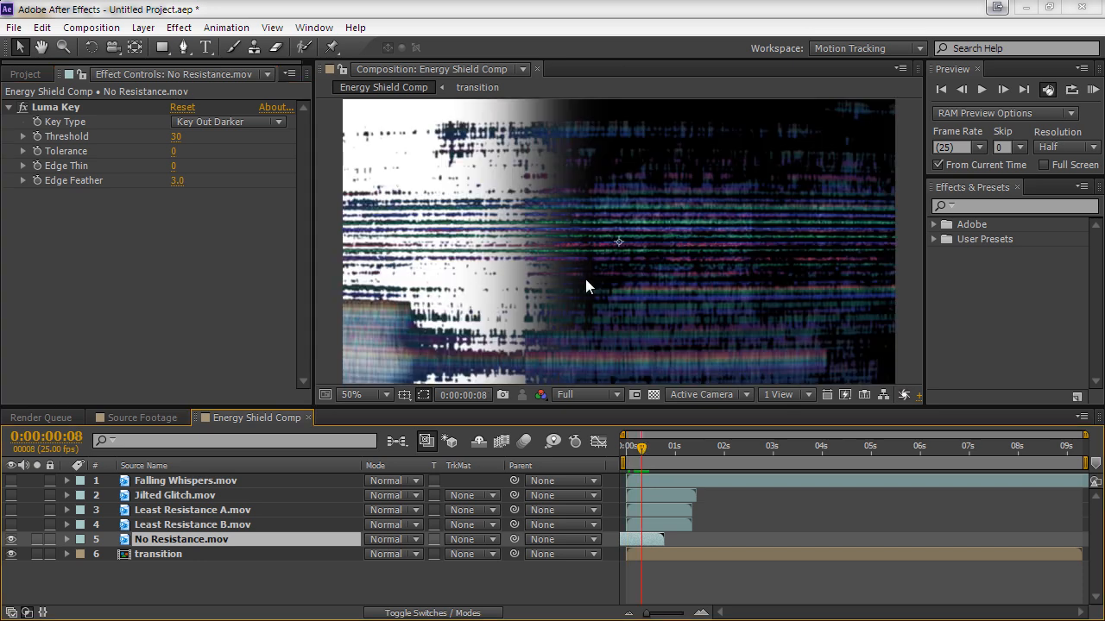
pyautogui.moveTo(497, 283)
pyautogui.mouseDown()
pyautogui.moveTo(570, 253)
pyautogui.moveTo(511, 268)
pyautogui.mouseUp()
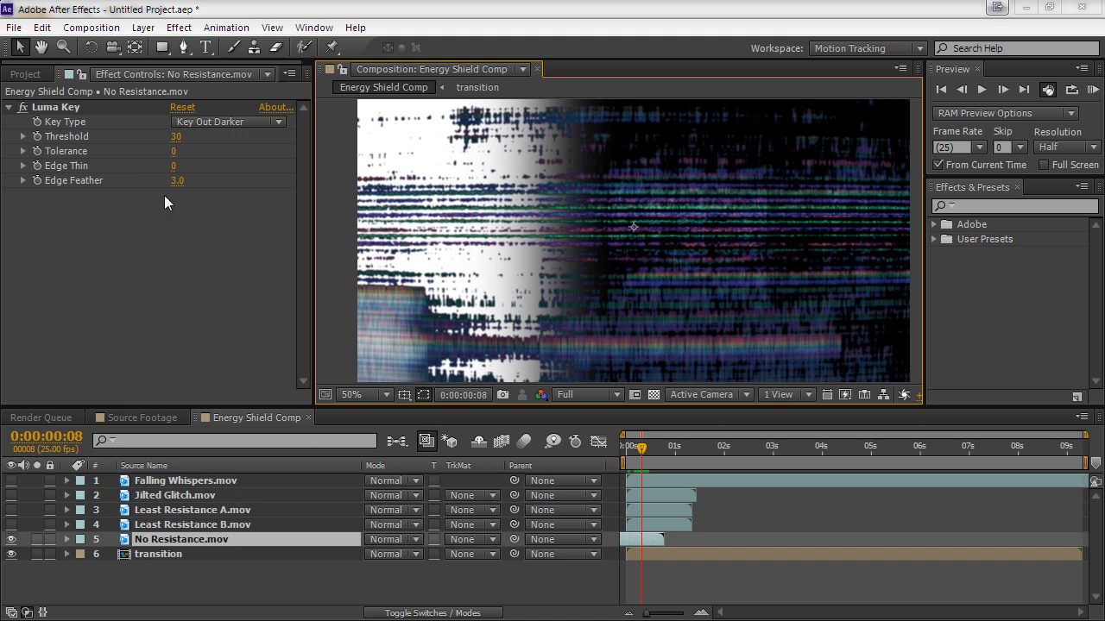
# Apply a Tint effect to the No Resistance layer and map white to the light blue 4F95FF
pyautogui.click(176, 30)
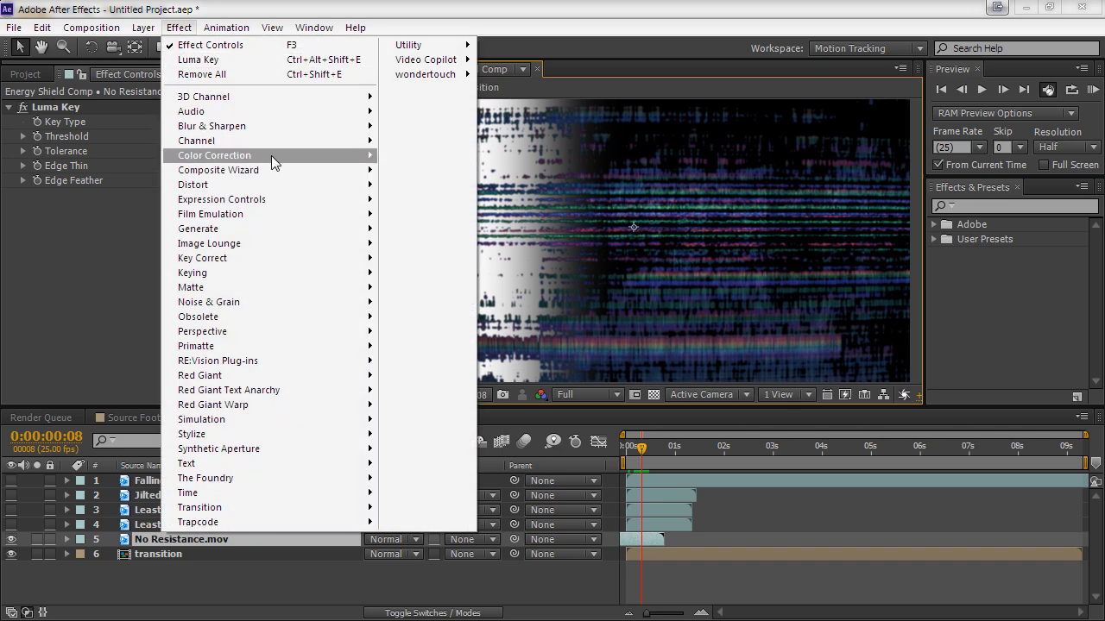
pyautogui.moveTo(271, 156)
pyautogui.click(431, 595)
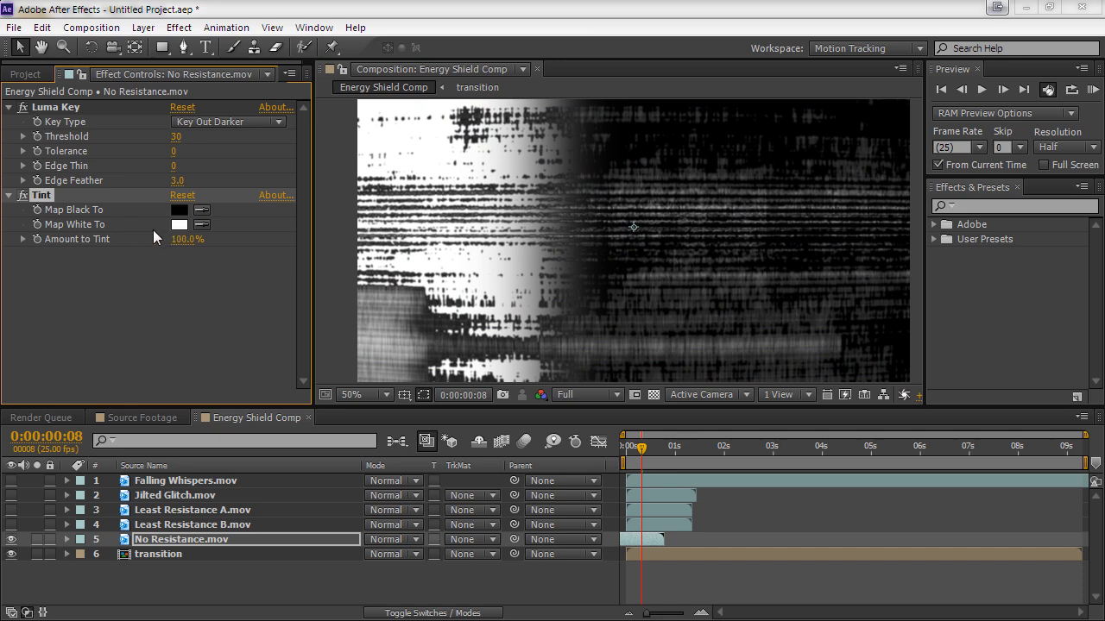
pyautogui.click(179, 224)
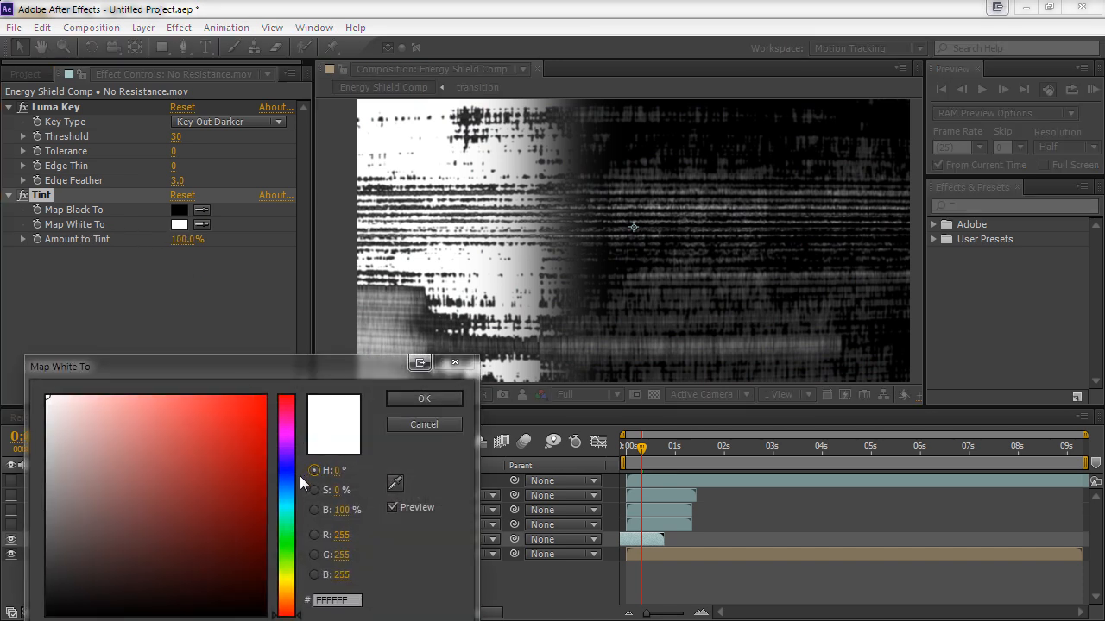
pyautogui.click(286, 475)
pyautogui.moveTo(239, 419); pyautogui.dragTo(198, 393)
pyautogui.click(287, 484)
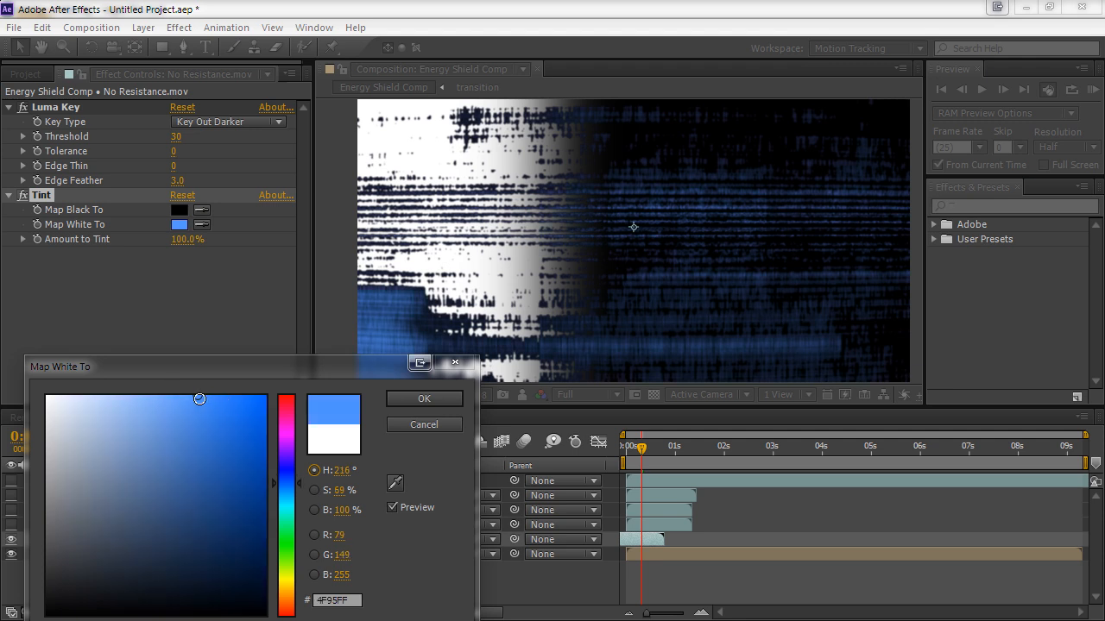
pyautogui.click(423, 402)
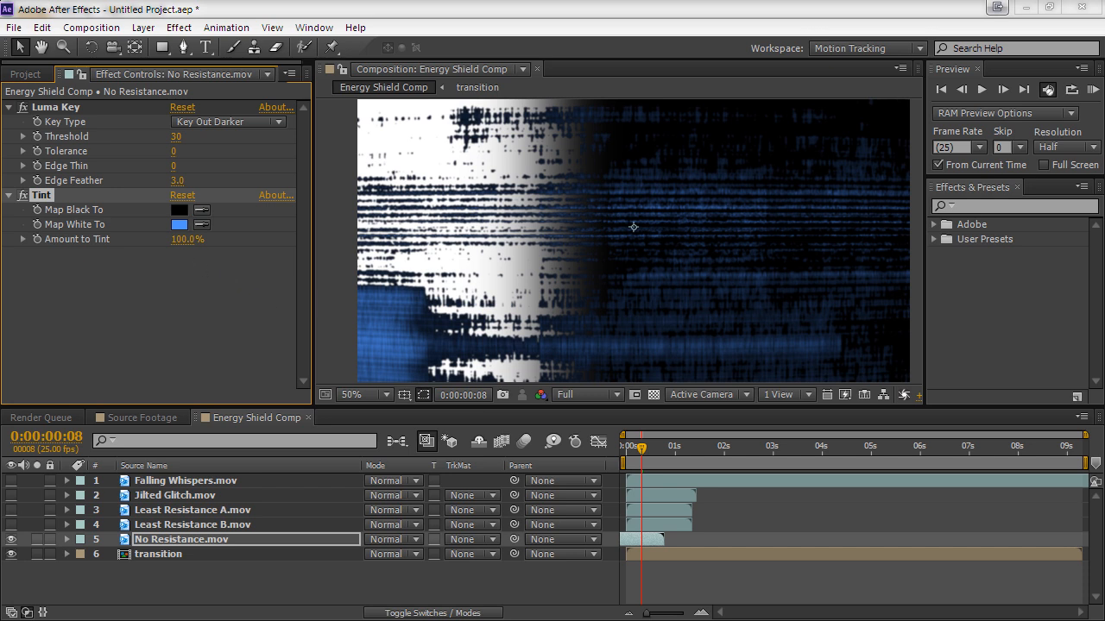
# Set the Tint amount on No Resistance to 0% and copy its Luma Key and Tint effects onto the other four clips
pyautogui.moveTo(183, 240); pyautogui.dragTo(95, 240)
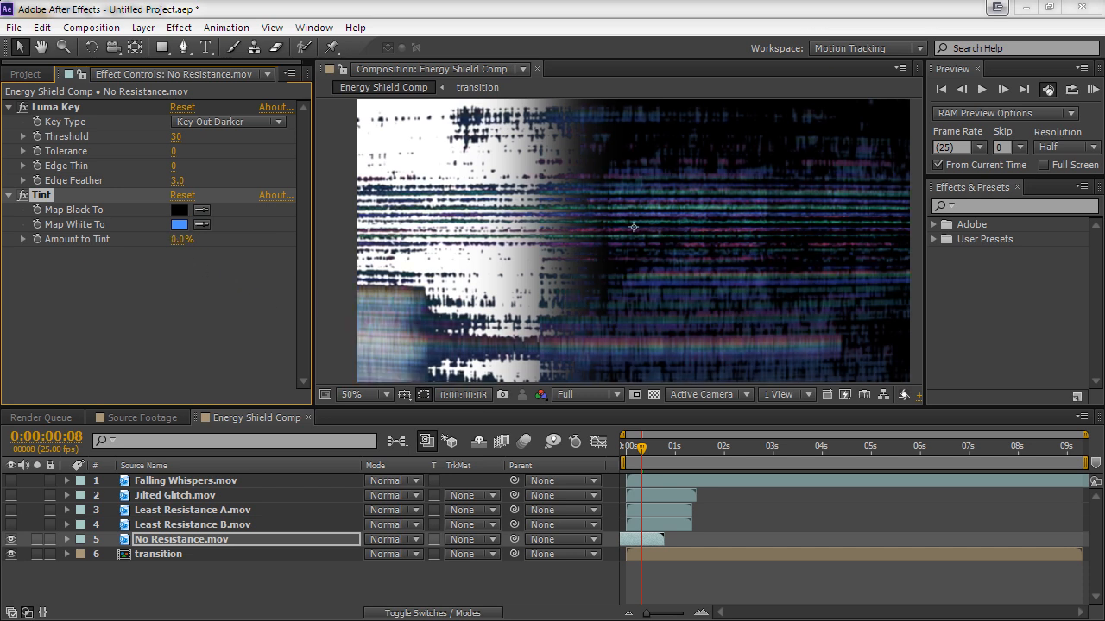
pyautogui.click(137, 299)
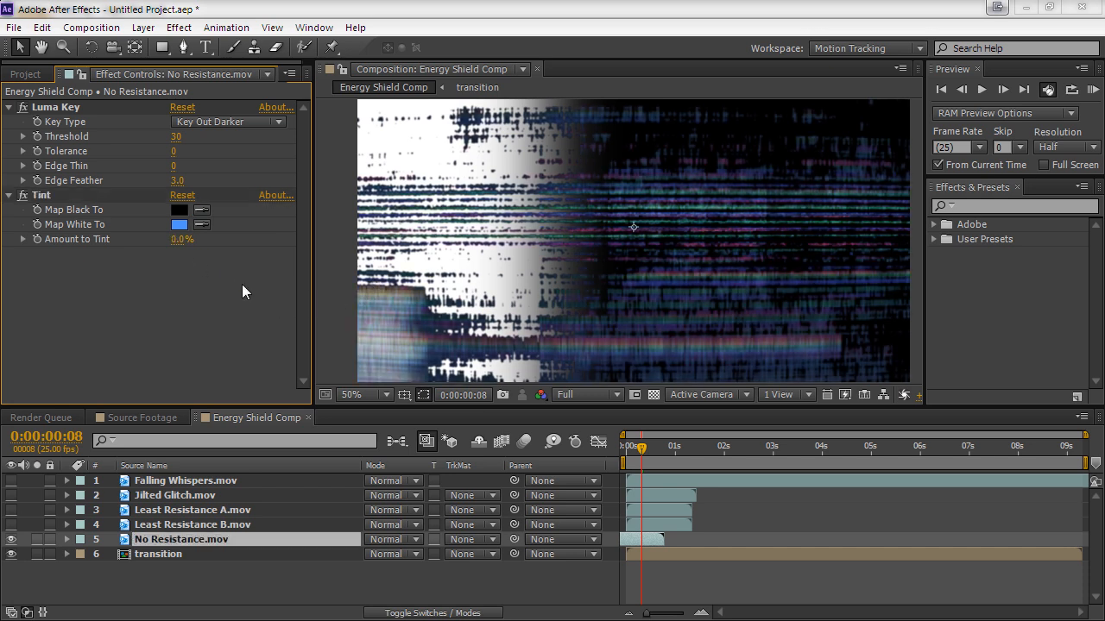
pyautogui.click(65, 107)
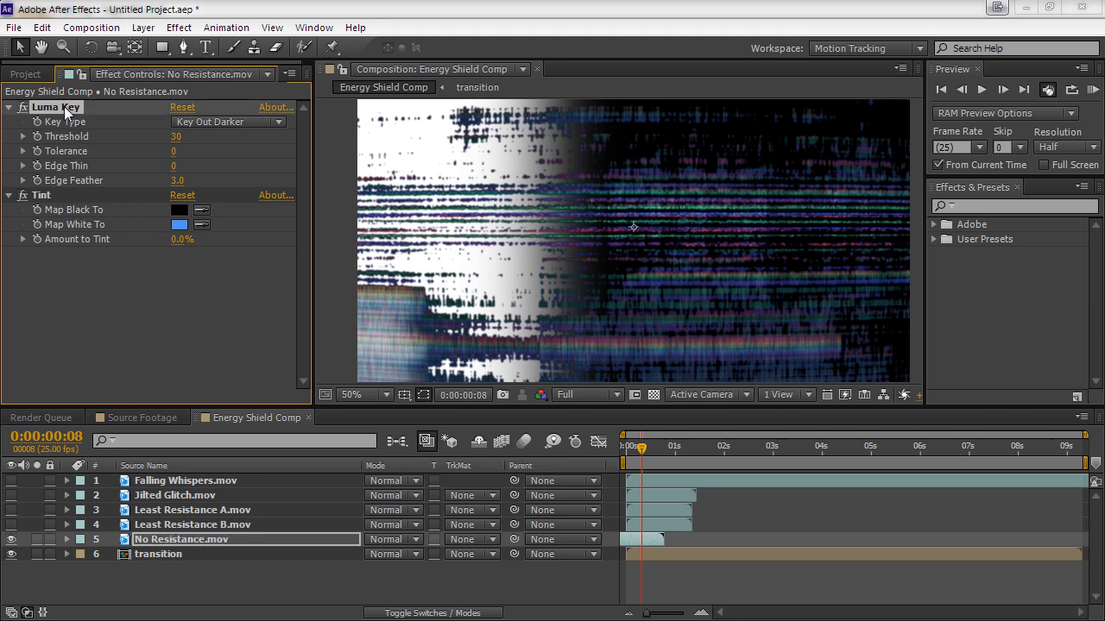
pyautogui.keyDown('ctrl'); pyautogui.click(43, 198); pyautogui.keyUp('ctrl')
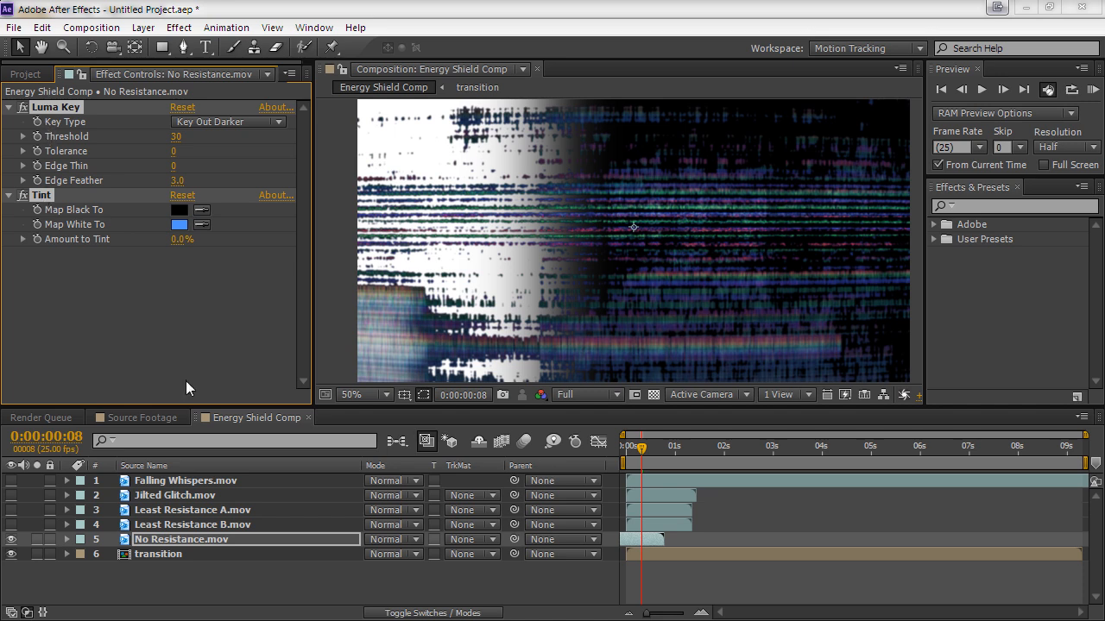
pyautogui.moveTo(11, 525); pyautogui.dragTo(11, 481)
pyautogui.click(173, 482)
pyautogui.keyDown('shift'); pyautogui.click(173, 521); pyautogui.keyUp('shift')
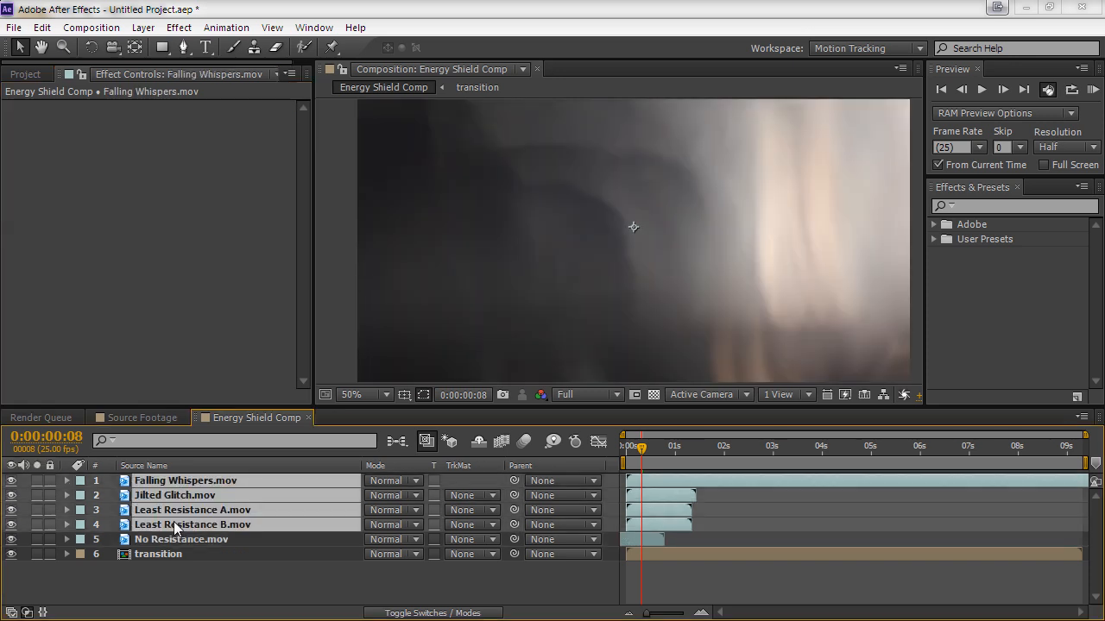
pyautogui.hotkey('ctrl', 'v')
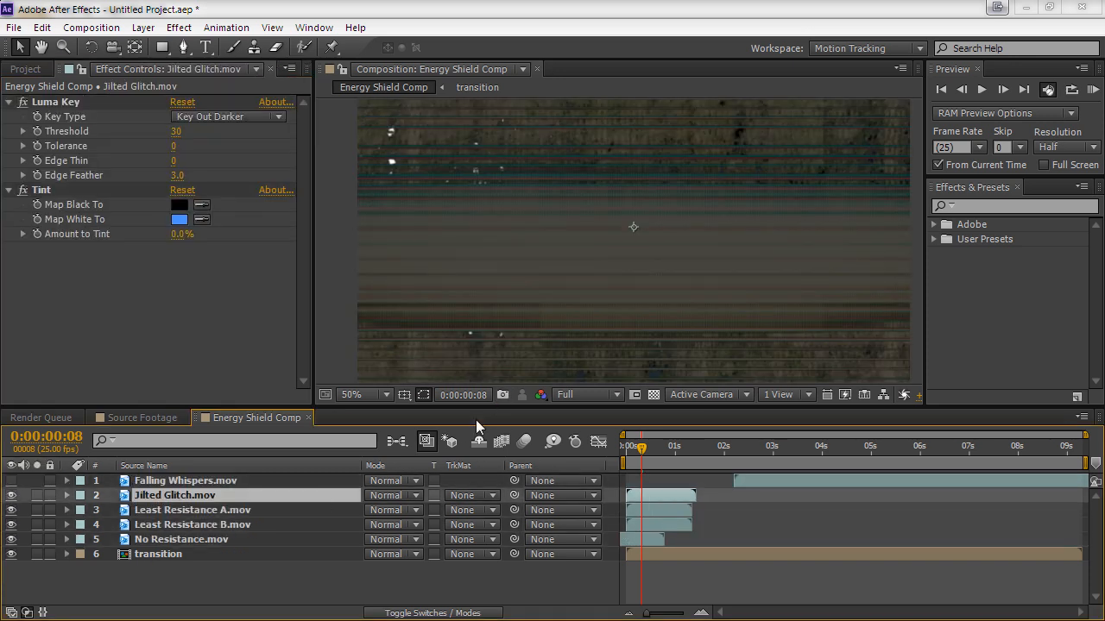
# Hide the Least Resistance A, Least Resistance B and No Resistance layers, and shift Jilted Glitch slightly earlier in time
pyautogui.moveTo(11, 510); pyautogui.dragTo(12, 526)
pyautogui.click(11, 539)
pyautogui.moveTo(643, 499); pyautogui.dragTo(629, 502)
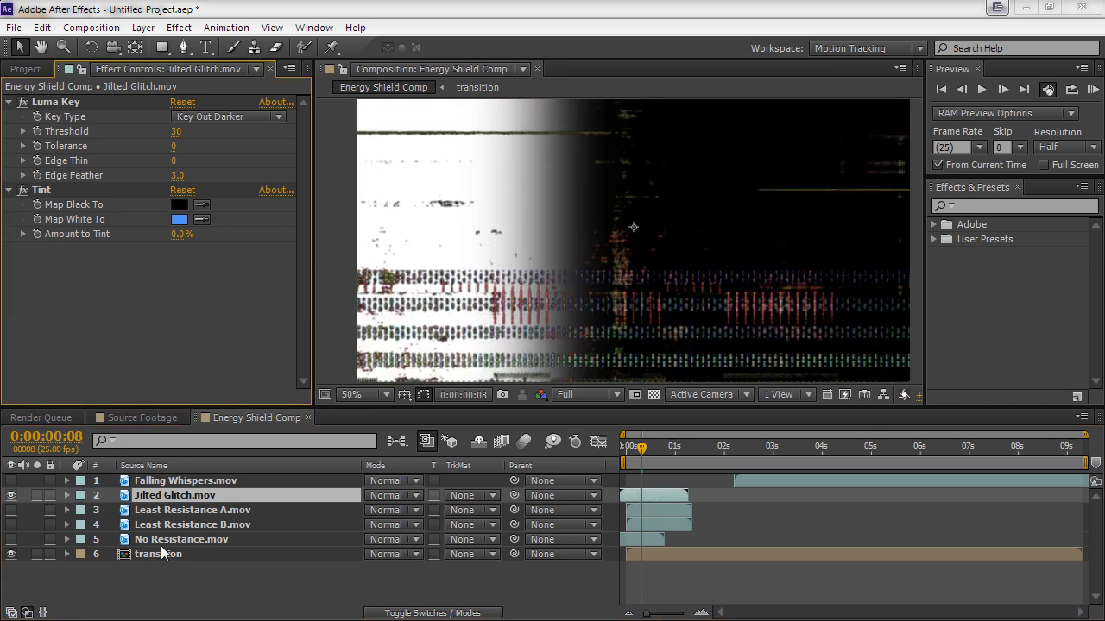
# Set the blending mode of all five clips above the transition layer to Screen
pyautogui.click(169, 539)
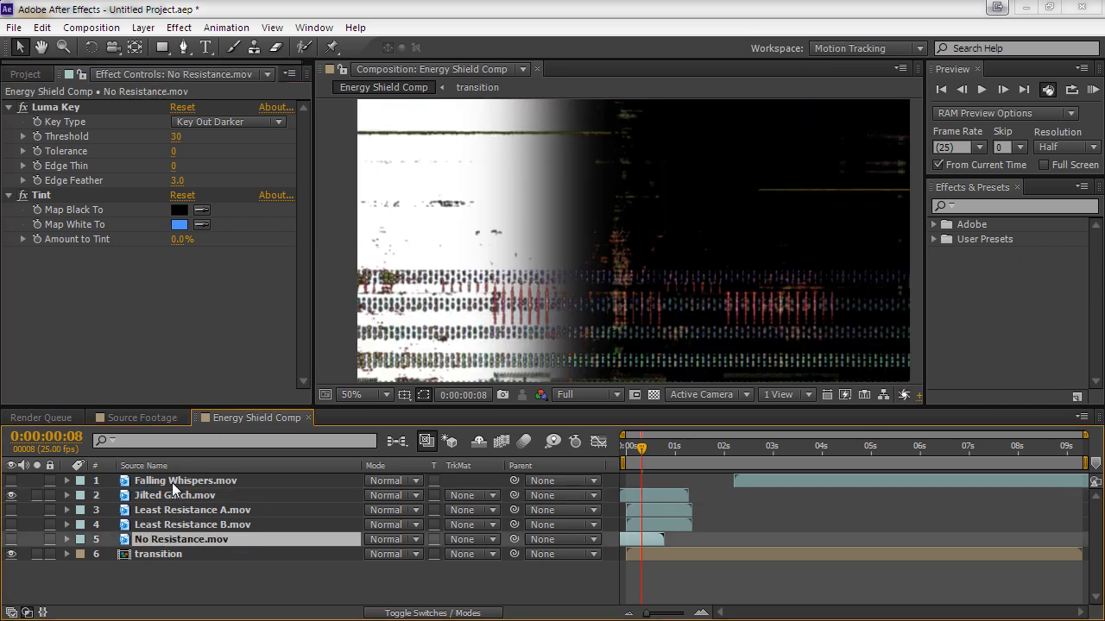
pyautogui.keyDown('shift'); pyautogui.click(172, 482); pyautogui.keyUp('shift')
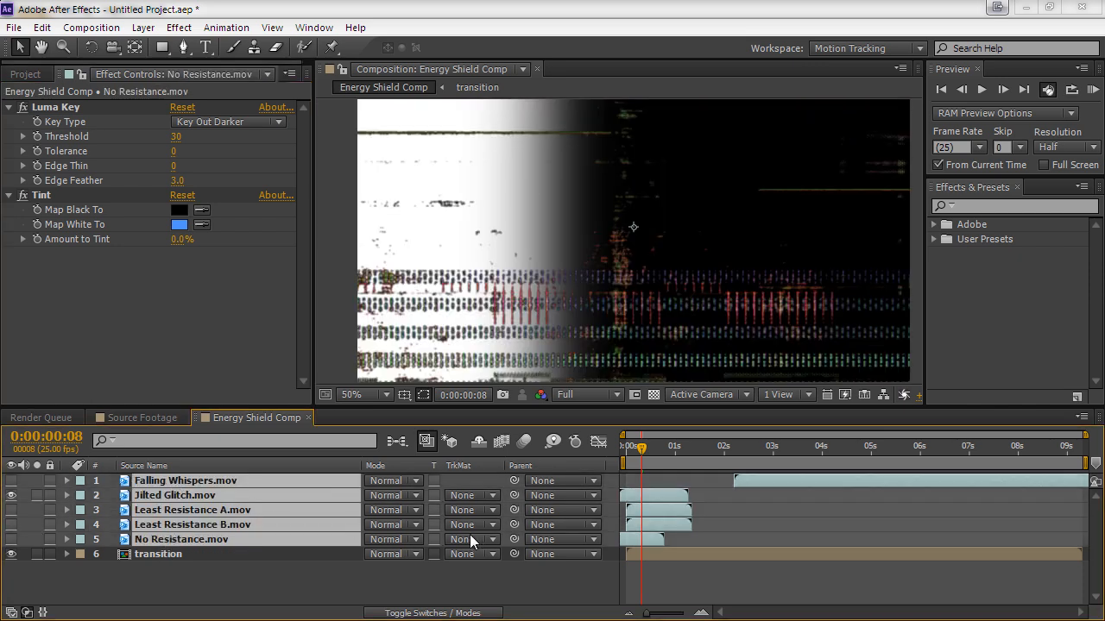
pyautogui.click(412, 477)
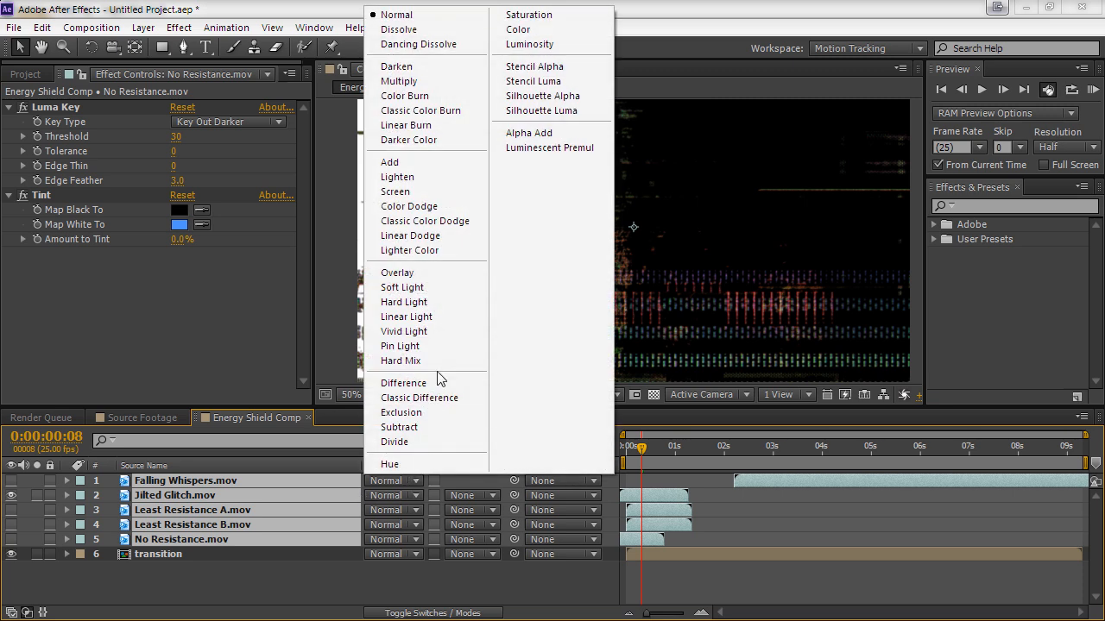
pyautogui.click(393, 191)
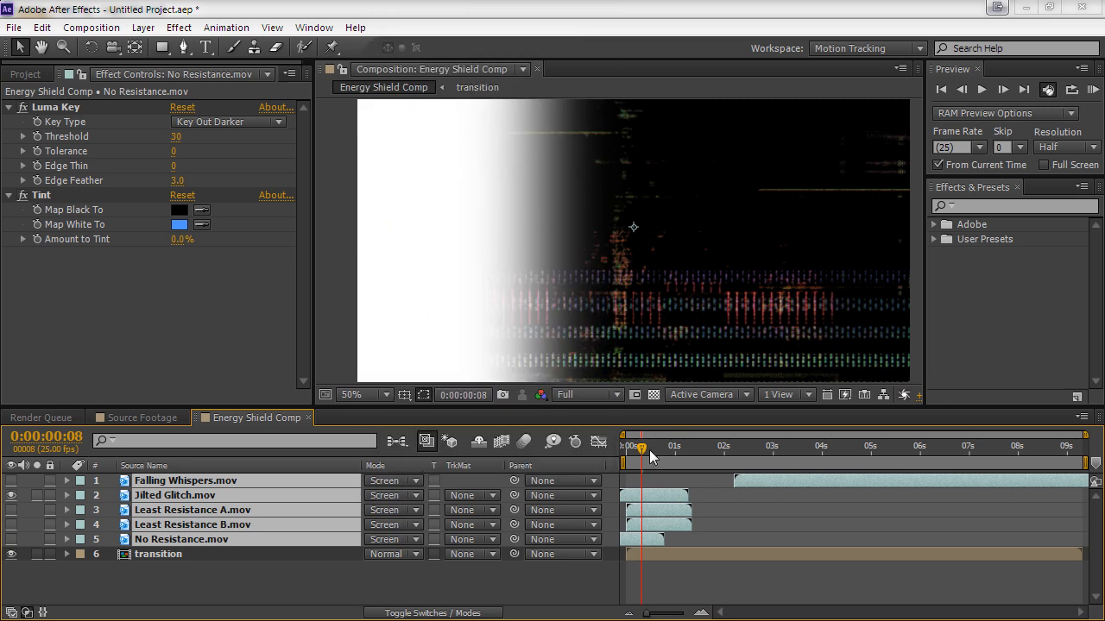
pyautogui.moveTo(650, 450); pyautogui.dragTo(634, 448)
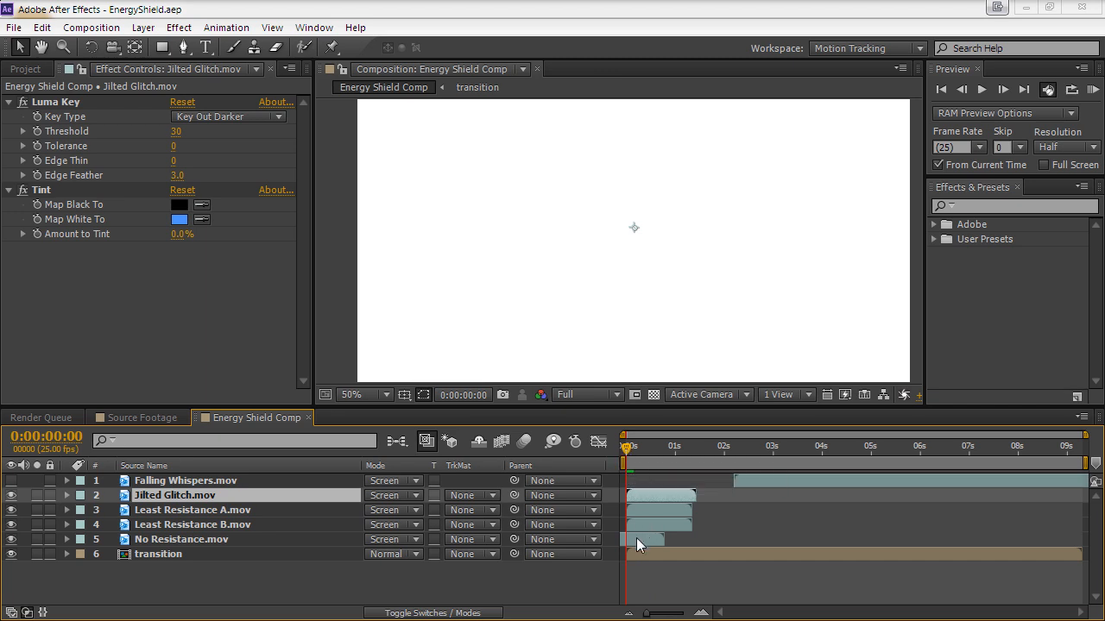
# Hide the transition layer and stagger the Least Resistance B, Least Resistance A and Jilted Glitch clips so they overlap in time
pyautogui.click(12, 557)
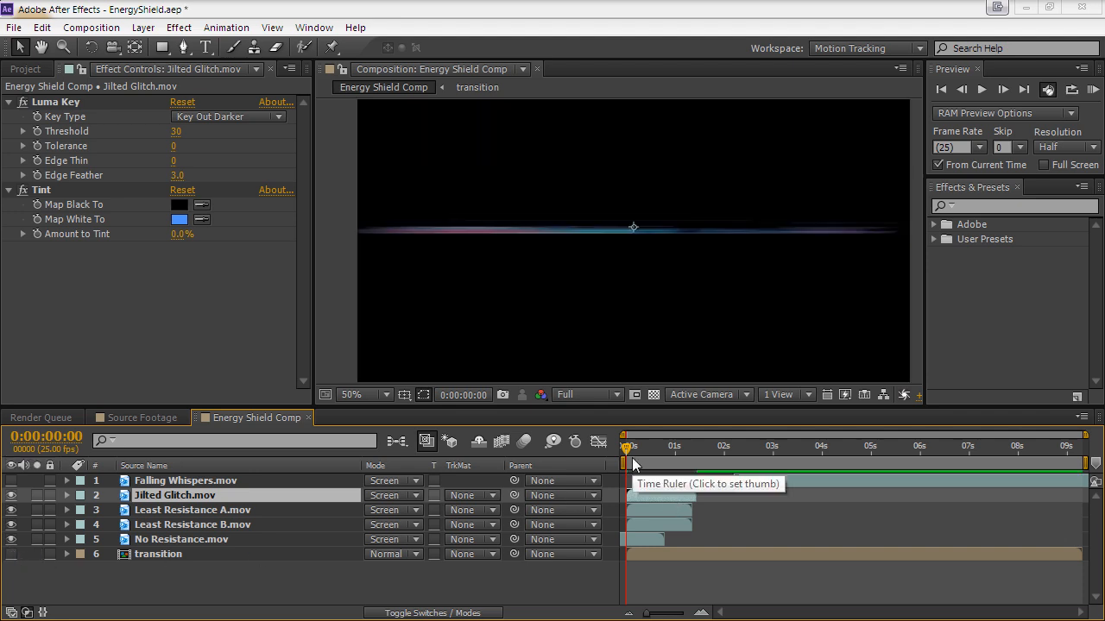
pyautogui.moveTo(646, 510); pyautogui.dragTo(734, 496)
pyautogui.moveTo(681, 510)
pyautogui.mouseDown()
pyautogui.moveTo(697, 511)
pyautogui.moveTo(677, 522)
pyautogui.mouseUp()
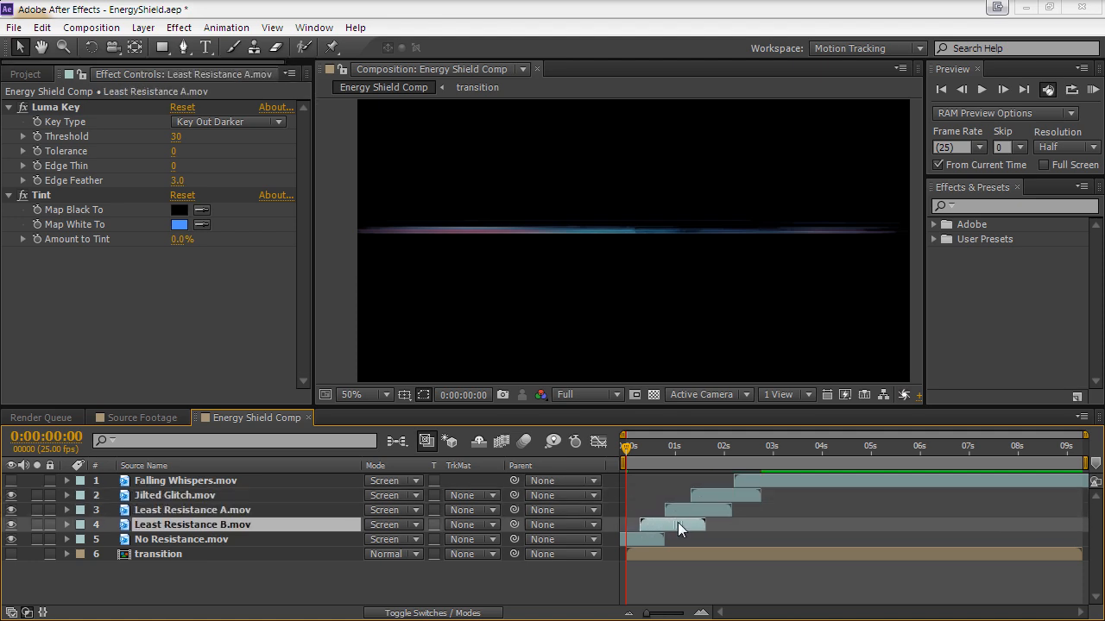
pyautogui.click(629, 452)
pyautogui.moveTo(629, 452); pyautogui.dragTo(658, 453)
pyautogui.moveTo(665, 521); pyautogui.dragTo(659, 522)
pyautogui.click(662, 451)
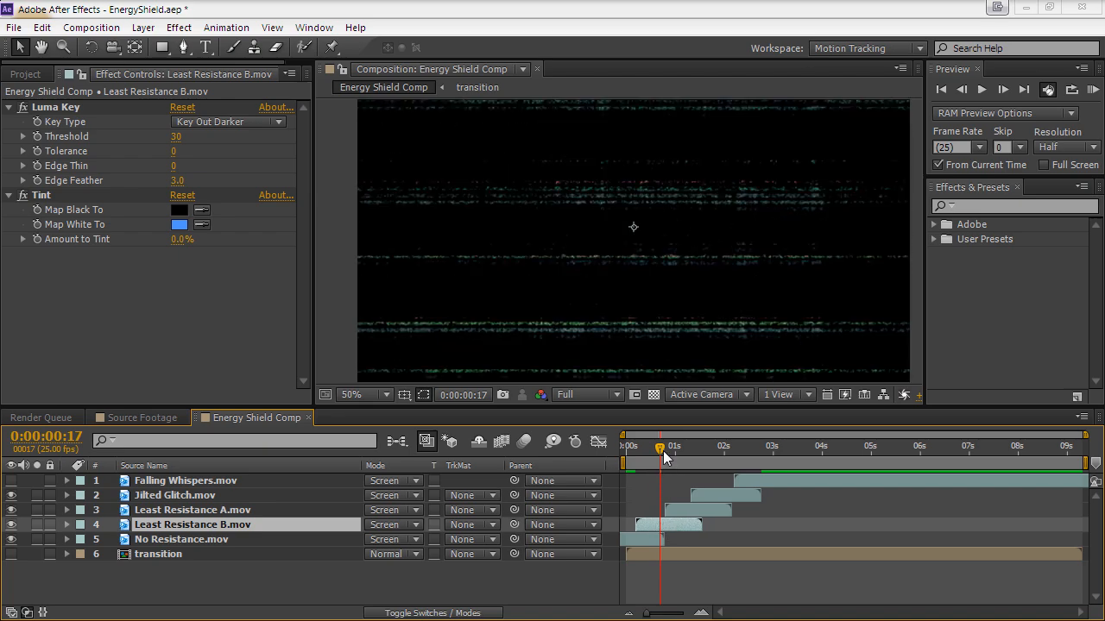
# Play a RAM preview of the staggered glitch clips
pyautogui.moveTo(667, 446); pyautogui.dragTo(733, 446)
pyautogui.click(1092, 90)
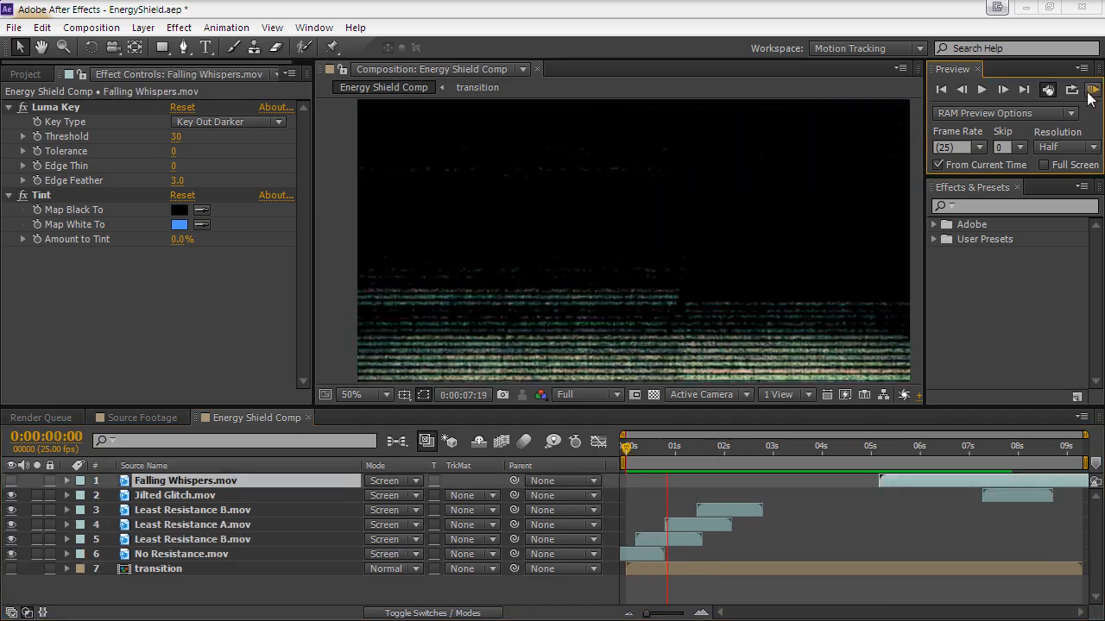
pyautogui.press('space')
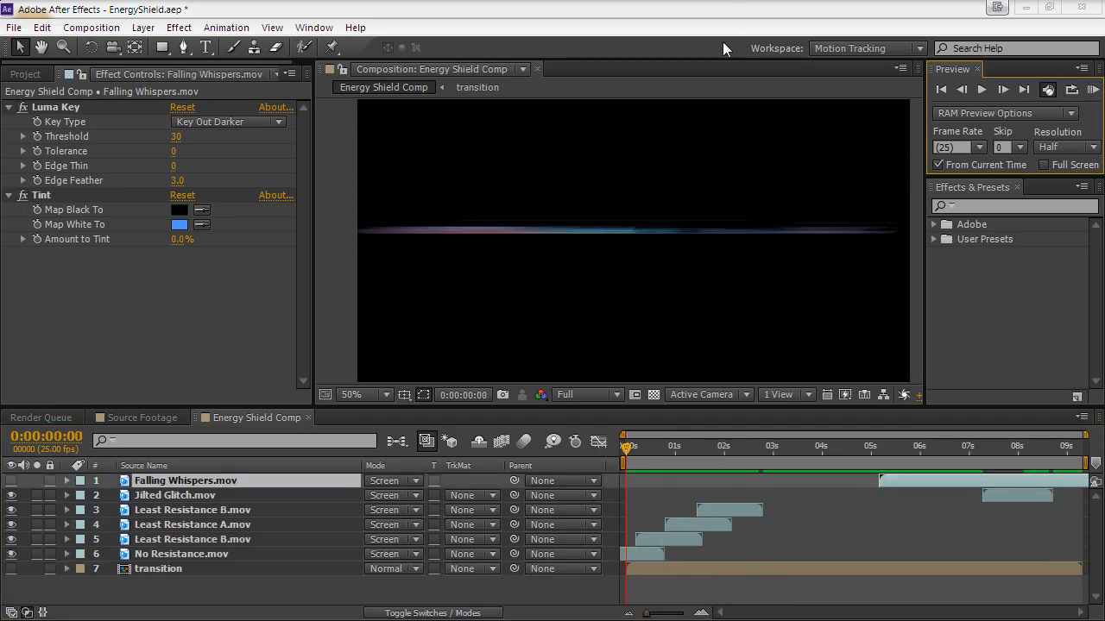
# Duplicate the No Resistance layer, solo the lower copy and move it to start at about 1 second
pyautogui.click(182, 553)
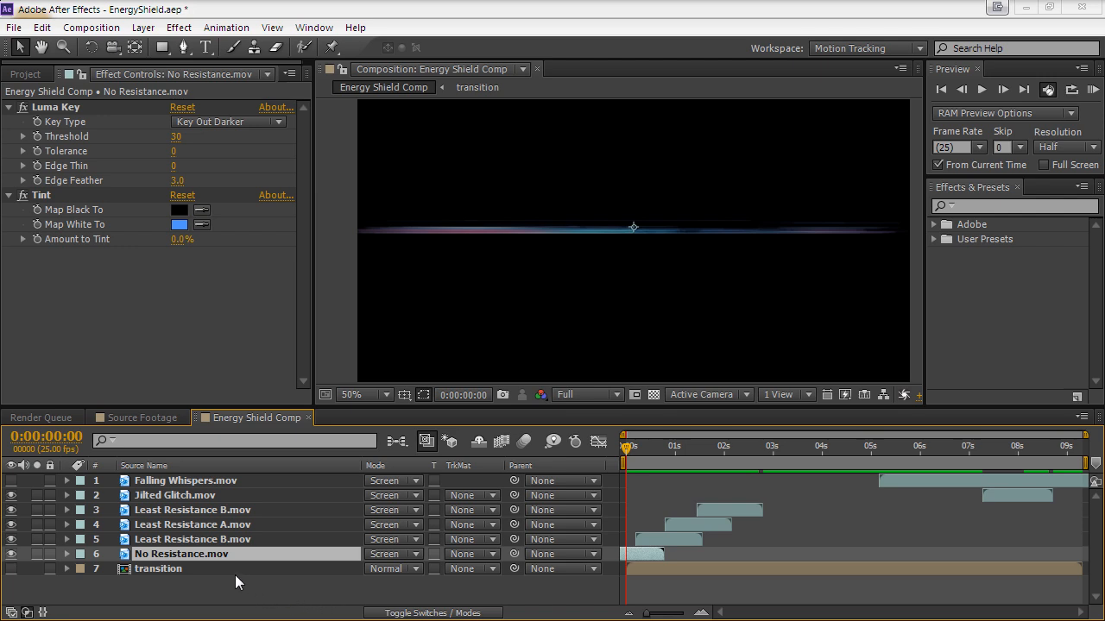
pyautogui.hotkey('ctrl', 'd')
pyautogui.click(197, 570)
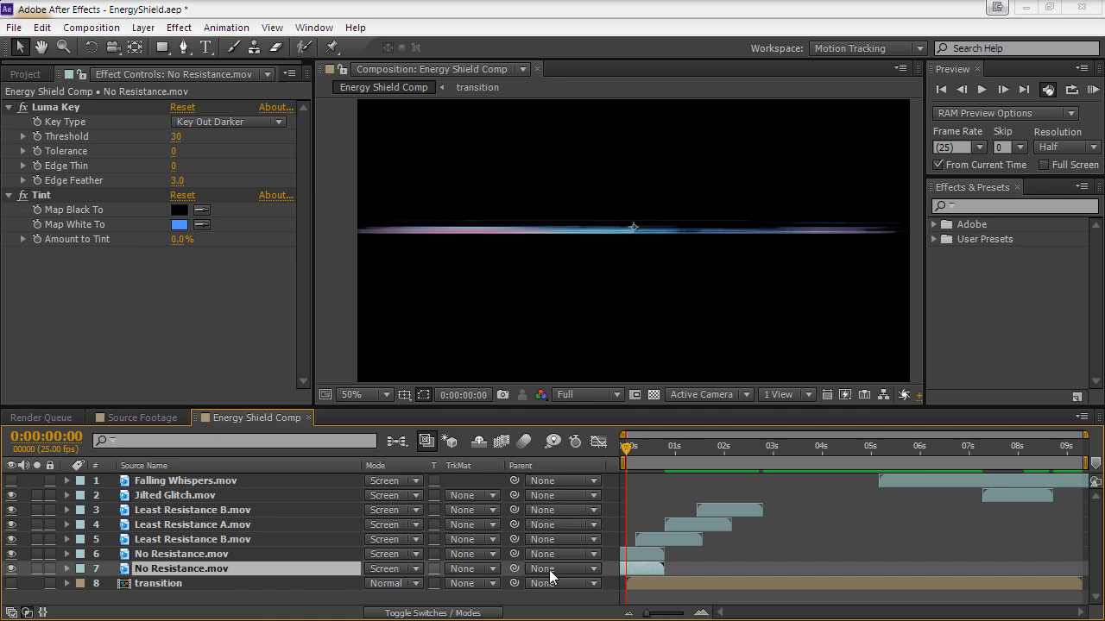
pyautogui.click(37, 568)
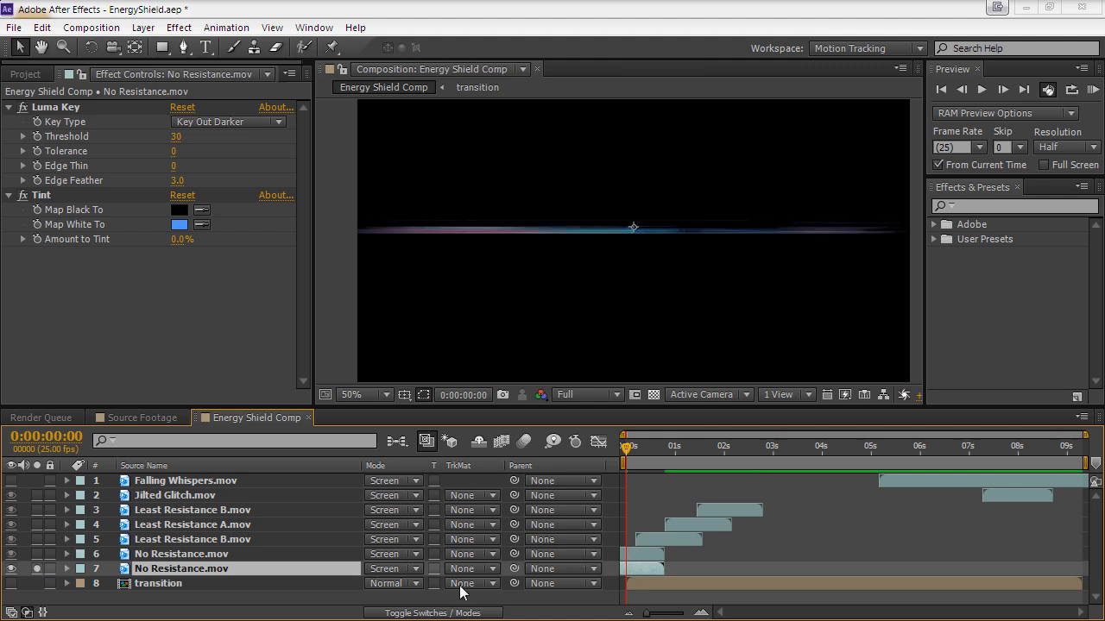
pyautogui.moveTo(643, 568); pyautogui.dragTo(712, 578)
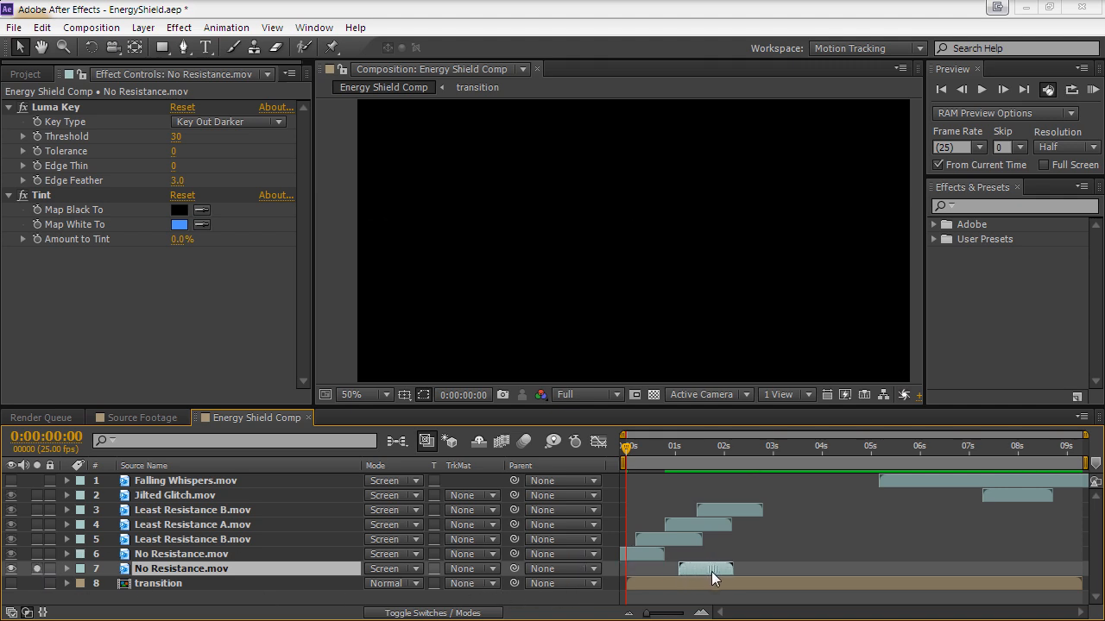
# Freeze the lower No Resistance copy on its frame at 0:00:01:16
pyautogui.moveTo(691, 451); pyautogui.dragTo(702, 450)
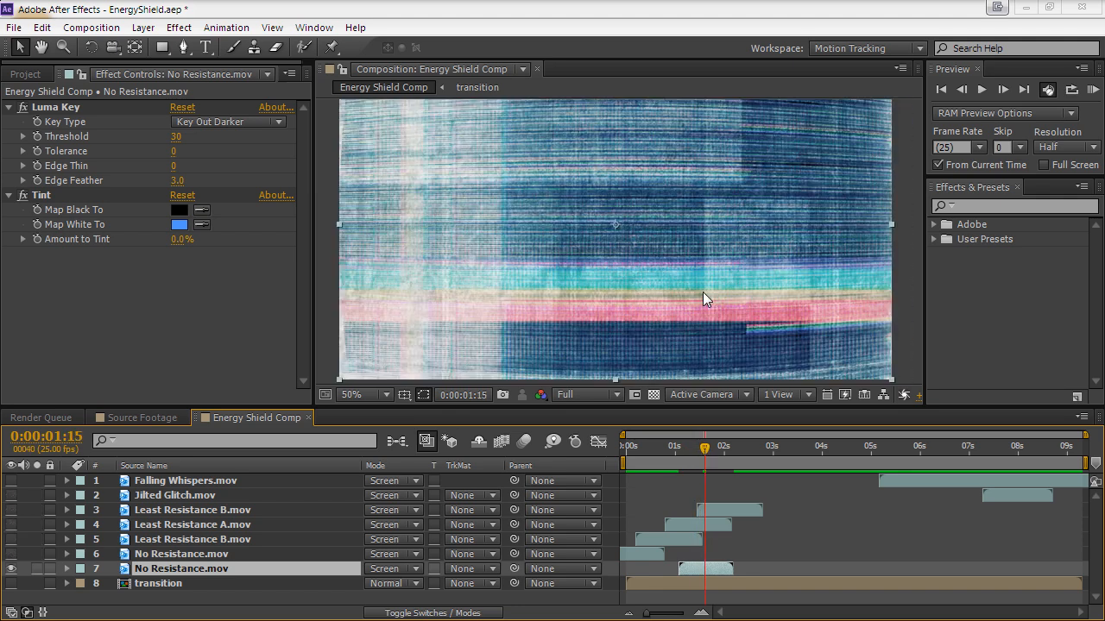
pyautogui.press('pagedown')
pyautogui.moveTo(715, 325); pyautogui.dragTo(705, 343)
pyautogui.moveTo(655, 406); pyautogui.dragTo(655, 435)
pyautogui.moveTo(671, 388); pyautogui.dragTo(707, 372)
pyautogui.click(143, 28)
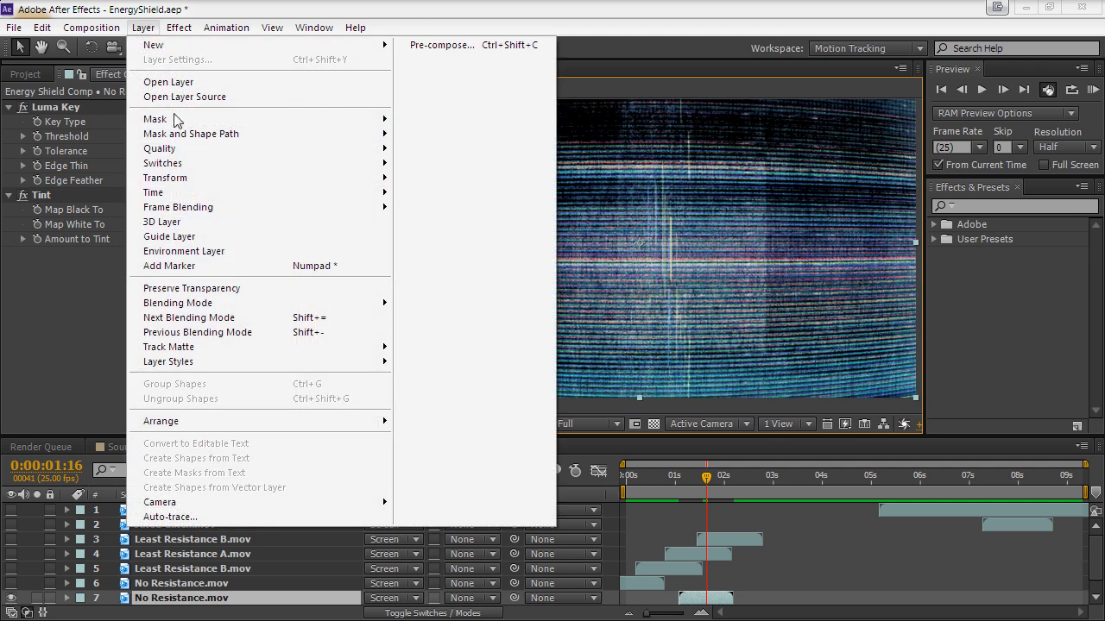
pyautogui.moveTo(259, 193)
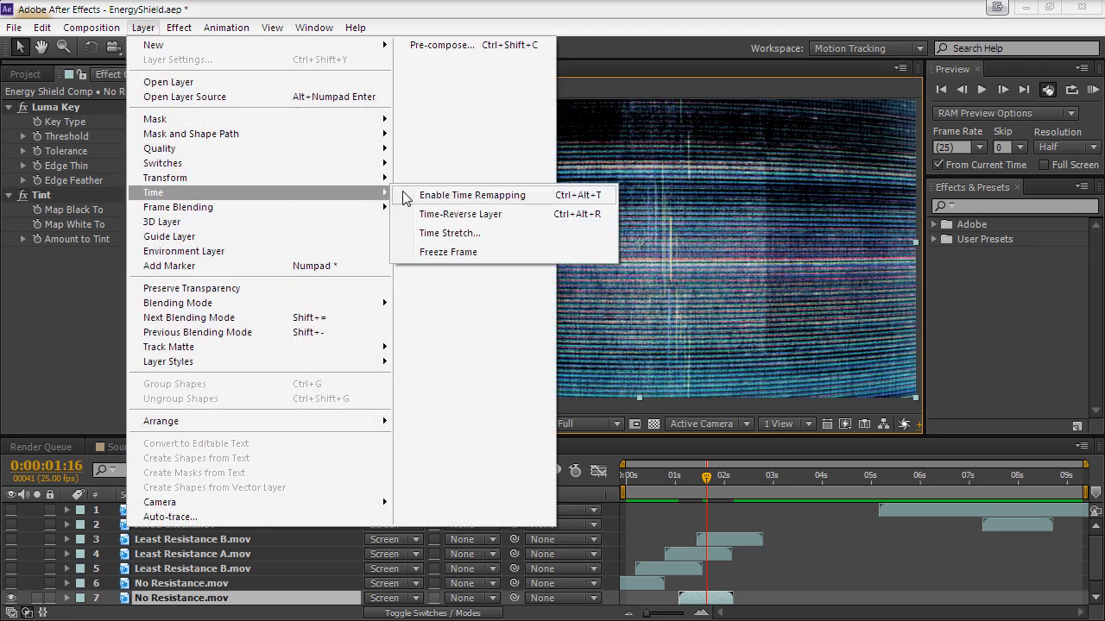
pyautogui.click(470, 251)
# Extend the frozen No Resistance layer in both directions so it spans about 0.7 to 3.4 seconds
pyautogui.moveTo(709, 484); pyautogui.dragTo(684, 482)
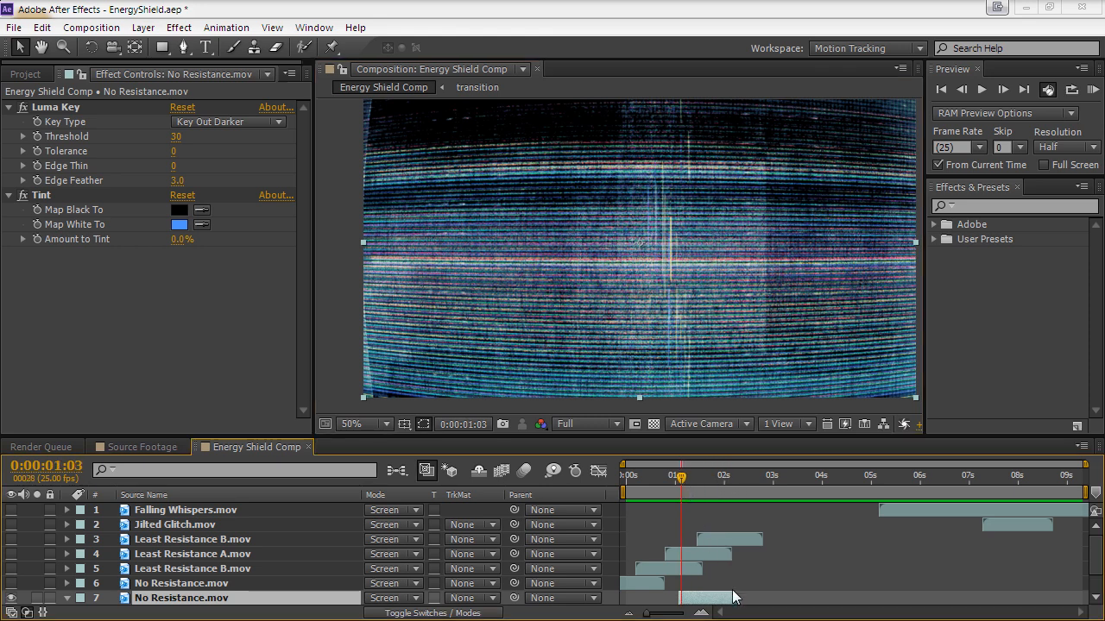
pyautogui.moveTo(733, 597); pyautogui.dragTo(791, 597)
pyautogui.moveTo(679, 597); pyautogui.dragTo(662, 597)
# Reposition the view to reach the frozen No Resistance layer's edges and flip the layer vertically
pyautogui.click(698, 486)
pyautogui.moveTo(672, 278); pyautogui.dragTo(634, 292)
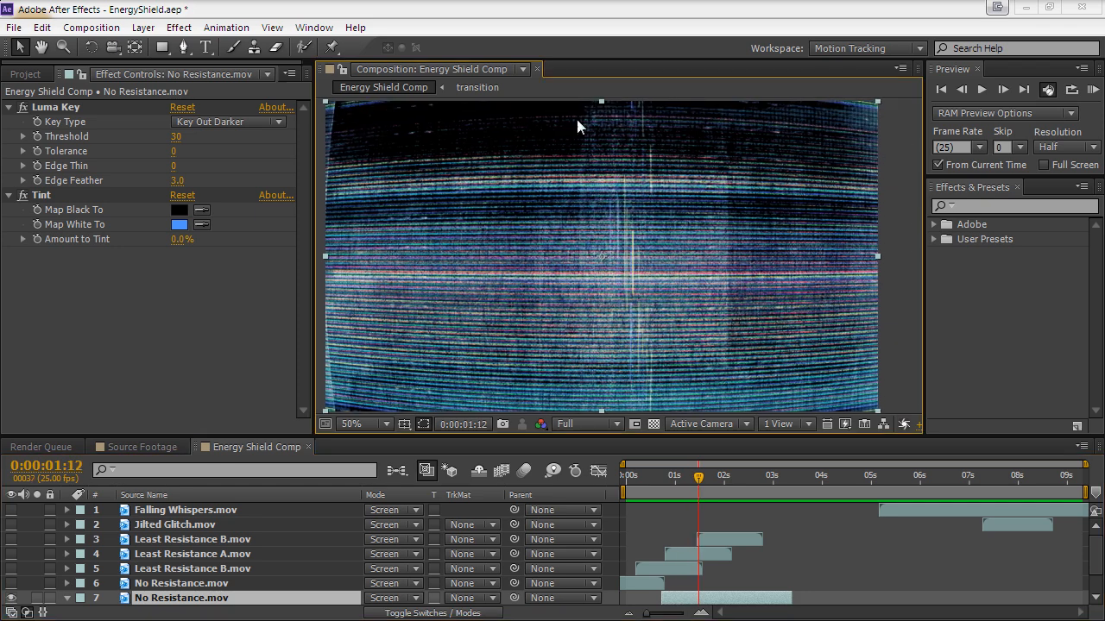
pyautogui.moveTo(603, 105); pyautogui.dragTo(647, 408)
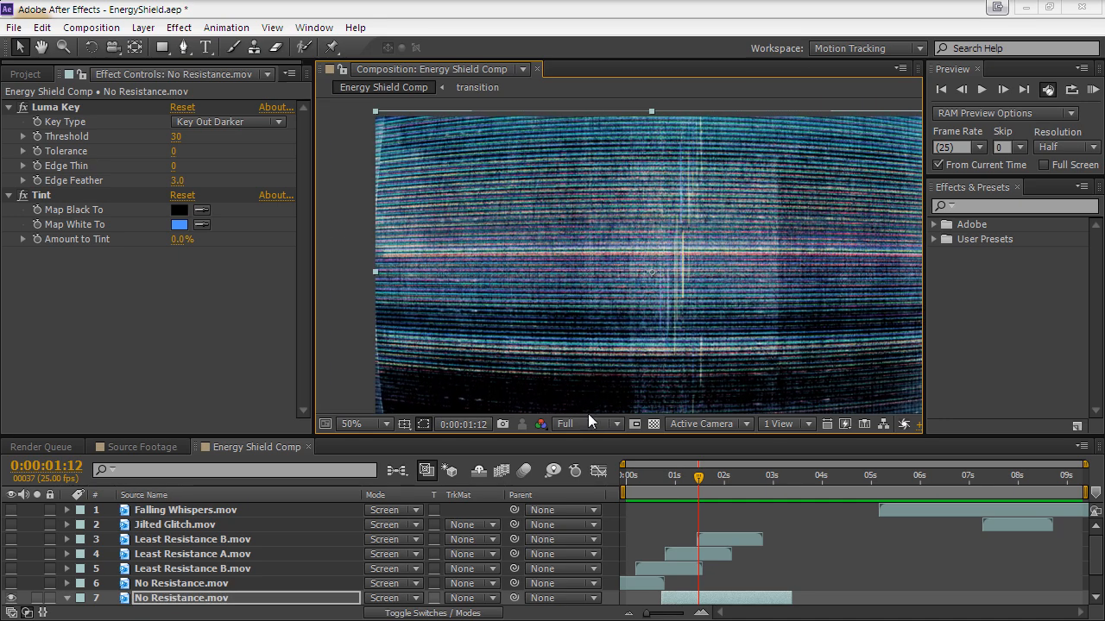
pyautogui.moveTo(593, 434); pyautogui.dragTo(593, 391)
pyautogui.scroll(-2, 584, 254)
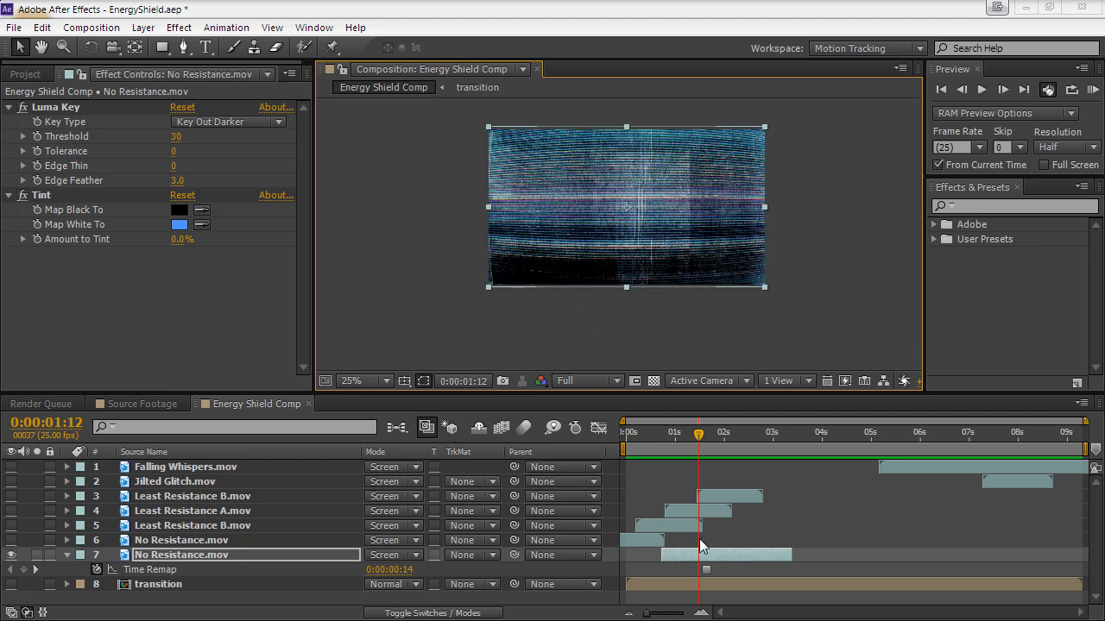
# Keyframe the frozen No Resistance layer's Opacity from 0% at 0:00:00:20 to 100% at 0:00:02:07 and preview the fade-in
pyautogui.press('t')
pyautogui.moveTo(741, 437); pyautogui.dragTo(738, 443)
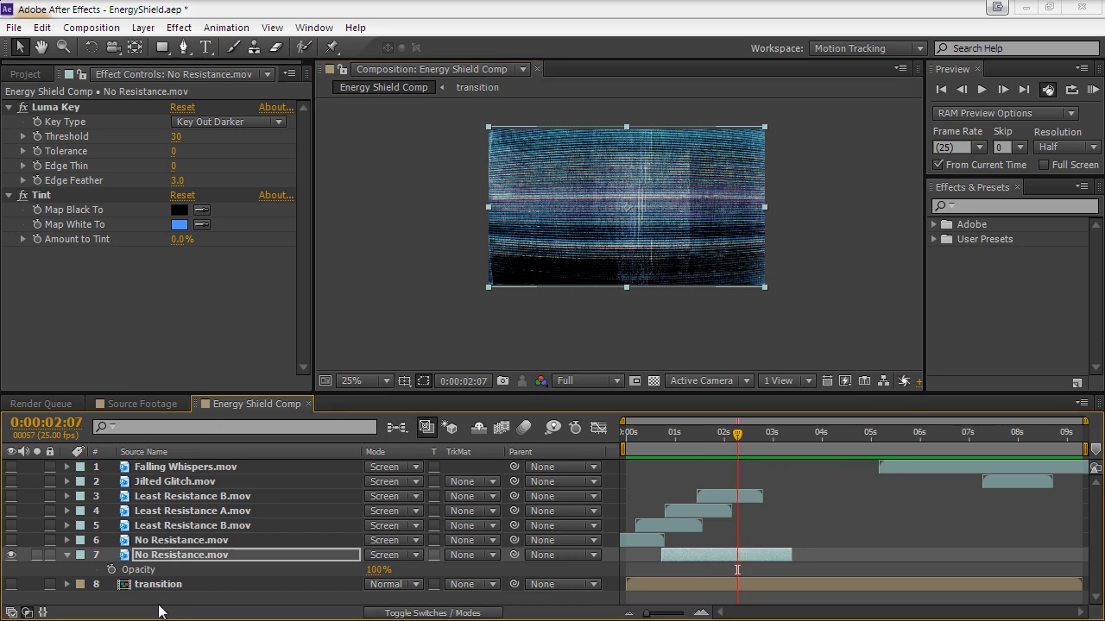
pyautogui.click(112, 568)
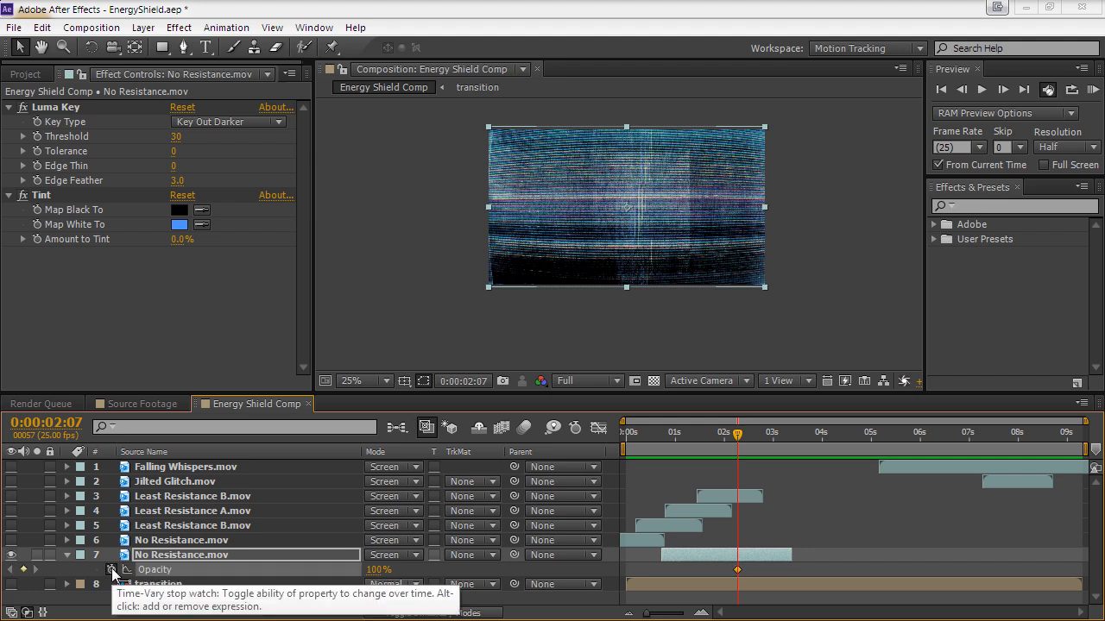
pyautogui.moveTo(733, 439); pyautogui.dragTo(662, 448)
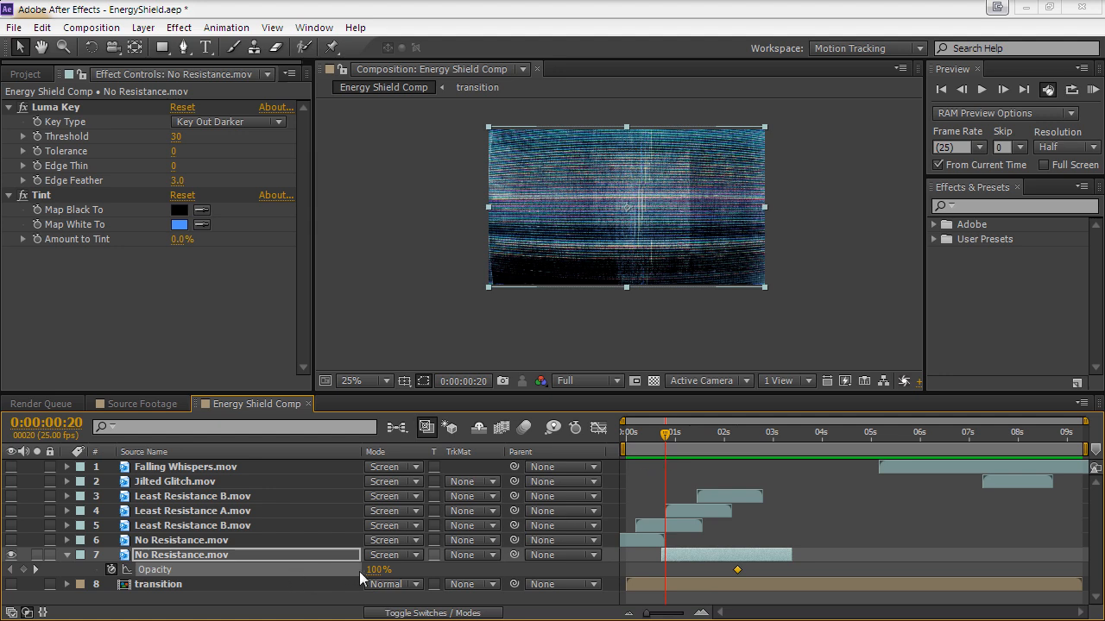
pyautogui.moveTo(361, 571); pyautogui.dragTo(285, 571)
pyautogui.click(1090, 91)
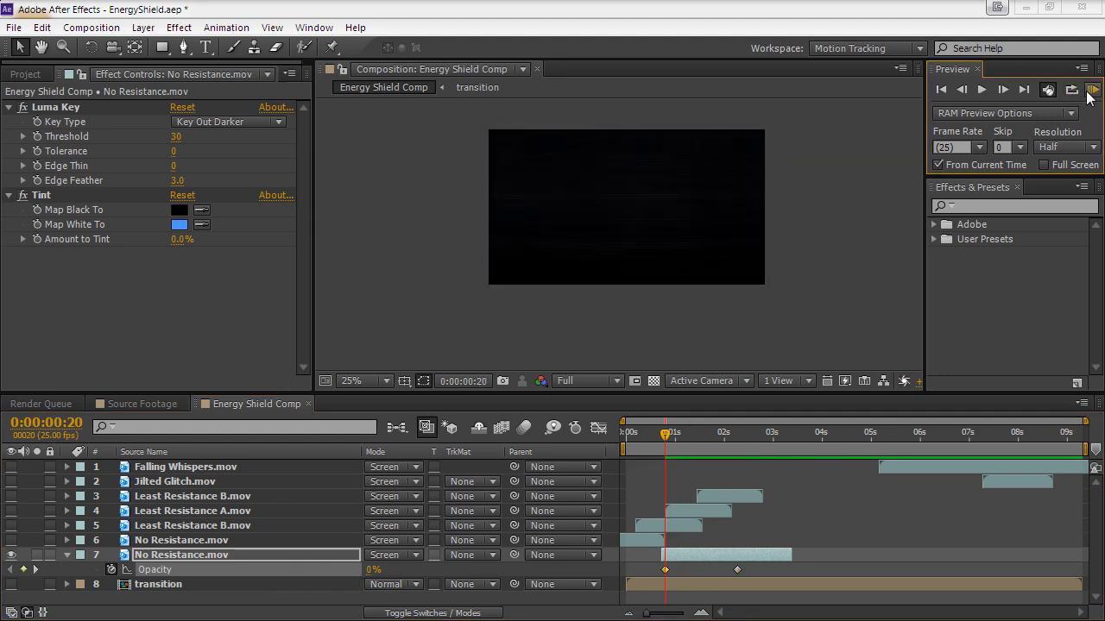
pyautogui.press('space')
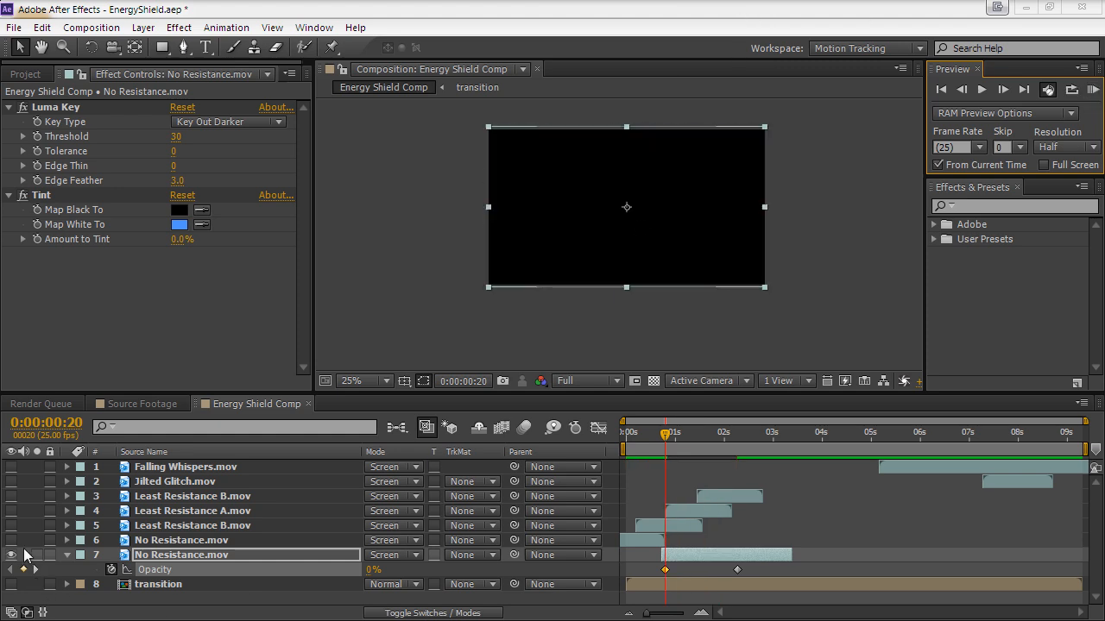
# Make the upper No Resistance layer and the three Least Resistance layers visible and preview the composition from the start
pyautogui.moveTo(11, 540); pyautogui.dragTo(13, 505)
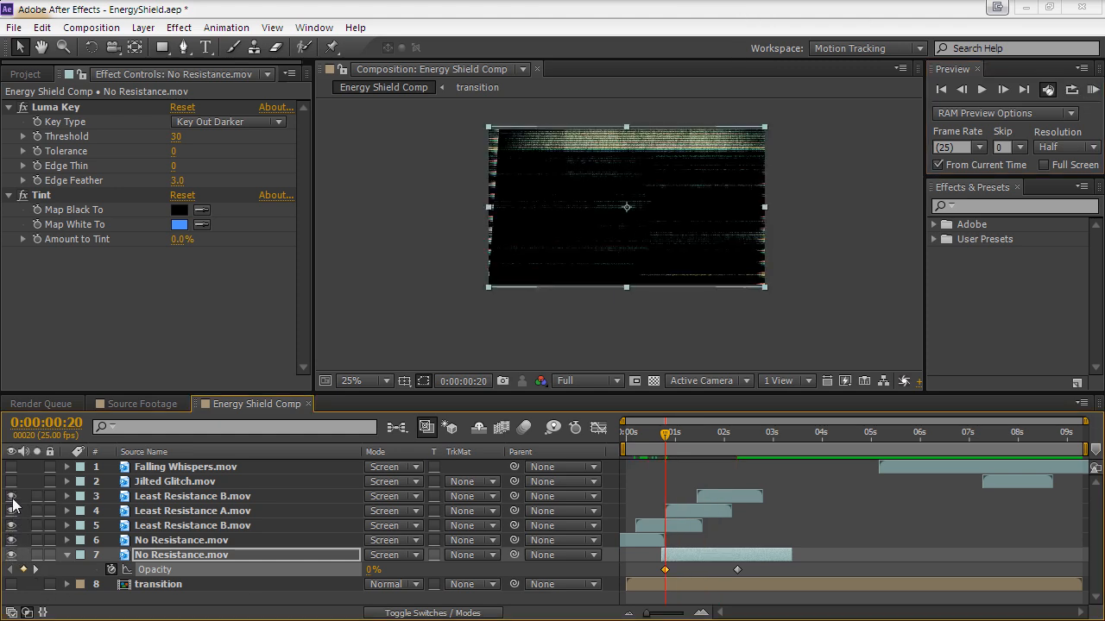
pyautogui.click(622, 434)
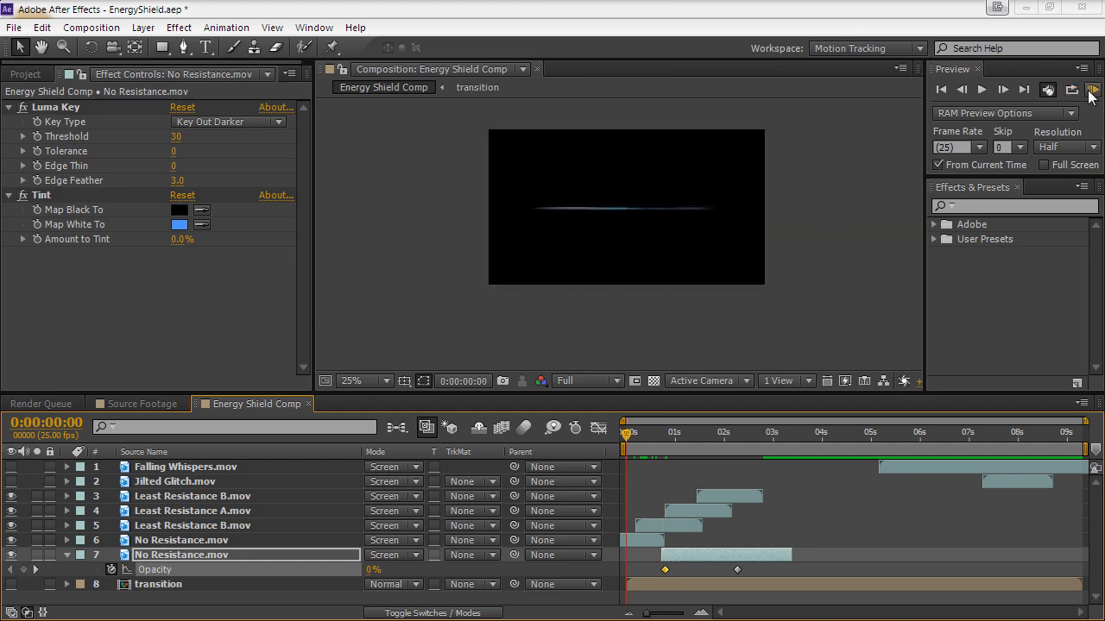
# Preview the composition and extend the end of the frozen No Resistance layer to about 7 seconds
pyautogui.click(1091, 90)
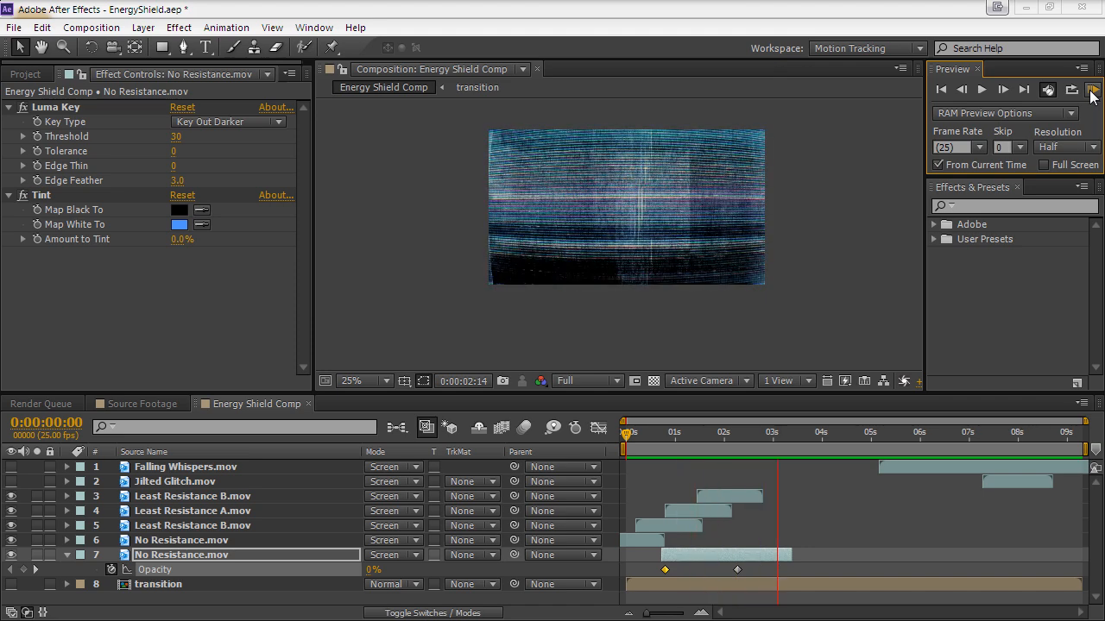
pyautogui.moveTo(739, 437); pyautogui.dragTo(765, 448)
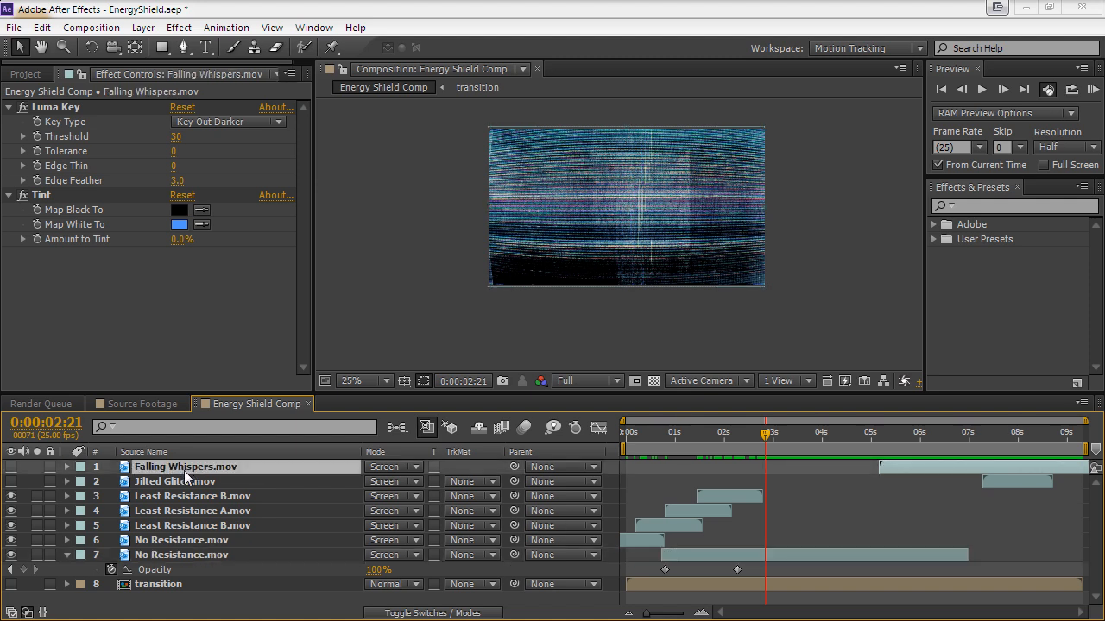
# Make the Falling Whispers layer visible and move it earlier so it starts at about 0 seconds
pyautogui.click(12, 466)
pyautogui.moveTo(981, 468); pyautogui.dragTo(930, 468)
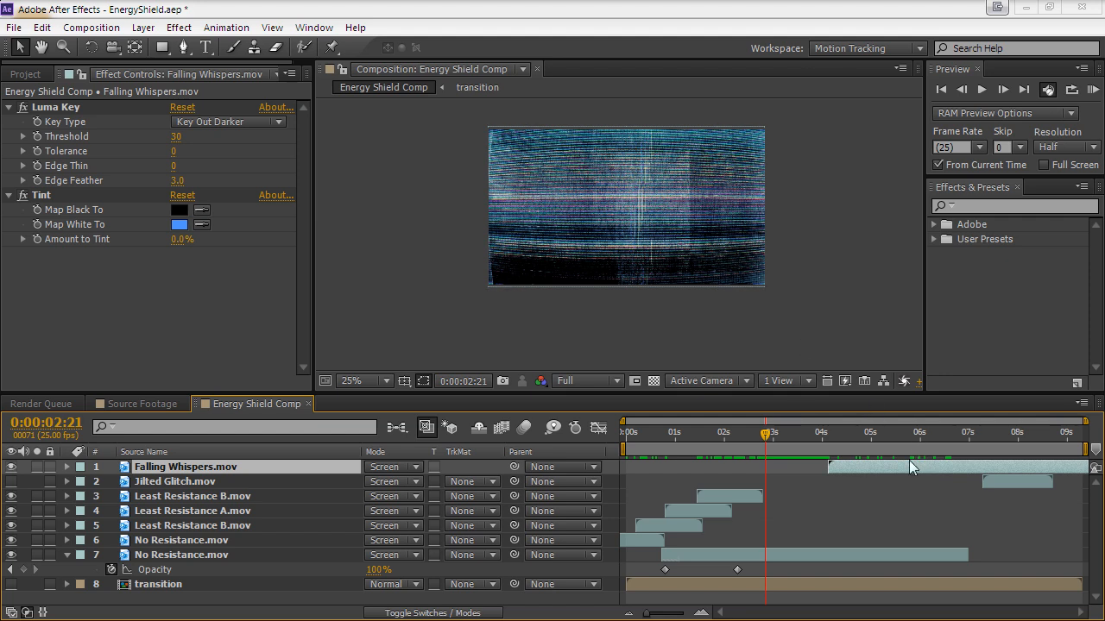
pyautogui.moveTo(913, 467); pyautogui.dragTo(727, 466)
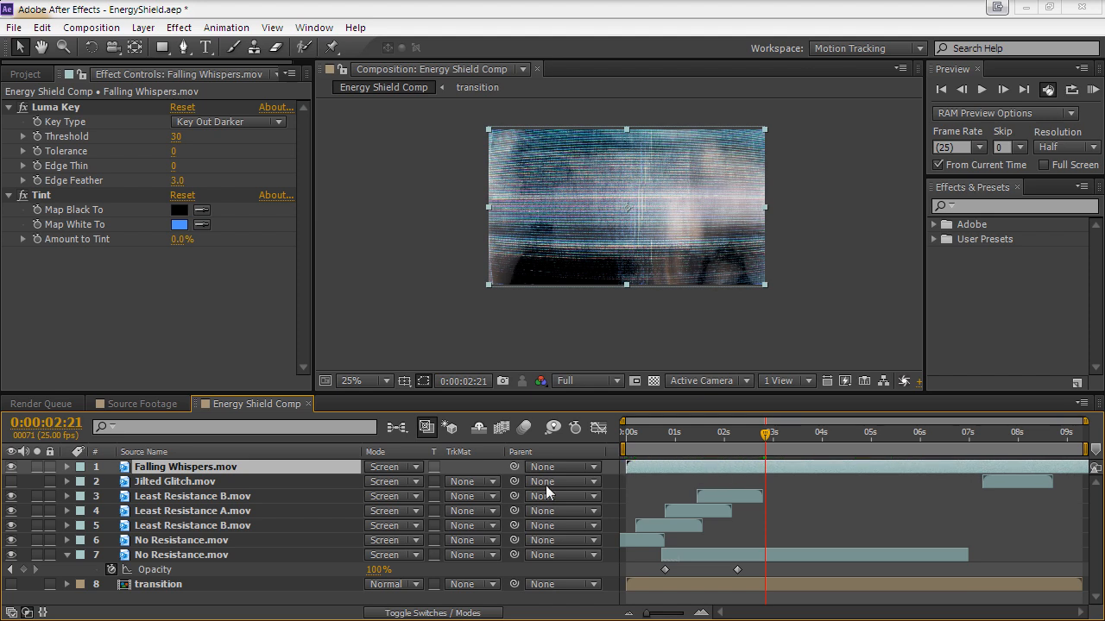
# Set the Falling Whispers layer's blending mode to Color Dodge and check the look around 0:00:02:20
pyautogui.click(417, 467)
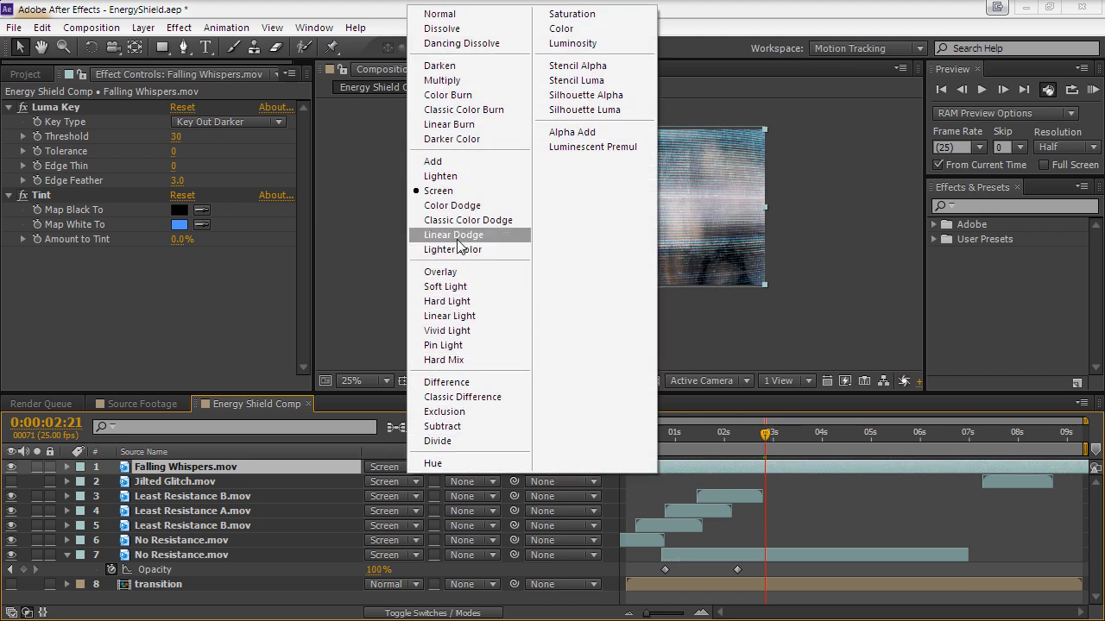
pyautogui.click(457, 207)
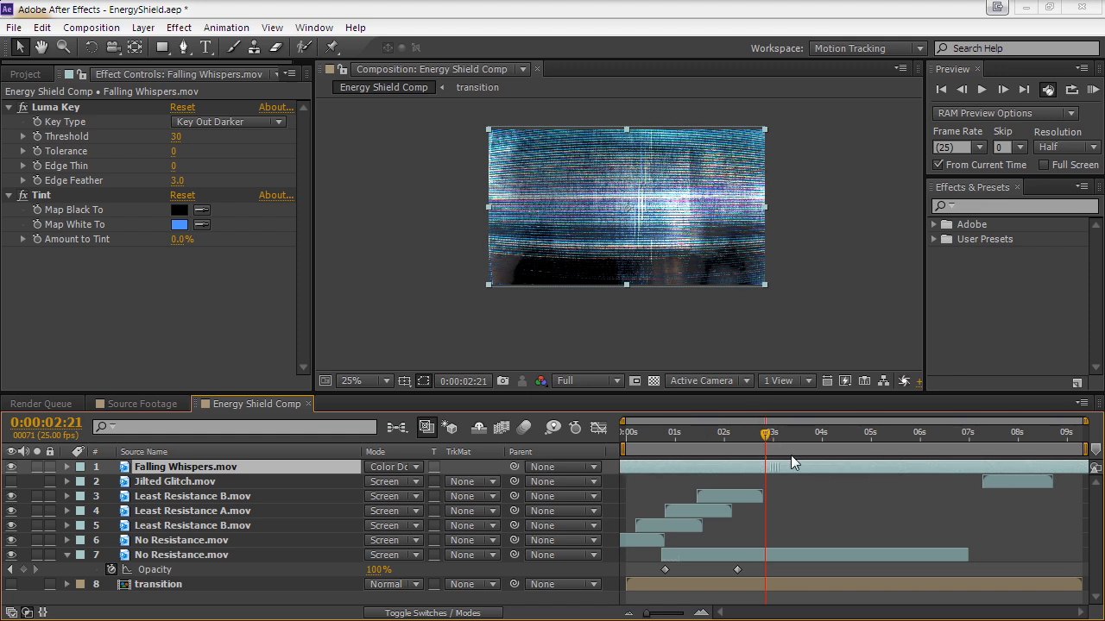
pyautogui.moveTo(770, 435)
pyautogui.mouseDown()
pyautogui.moveTo(906, 439)
pyautogui.moveTo(736, 438)
pyautogui.moveTo(851, 456)
pyautogui.moveTo(950, 434)
pyautogui.moveTo(769, 430)
pyautogui.mouseUp()
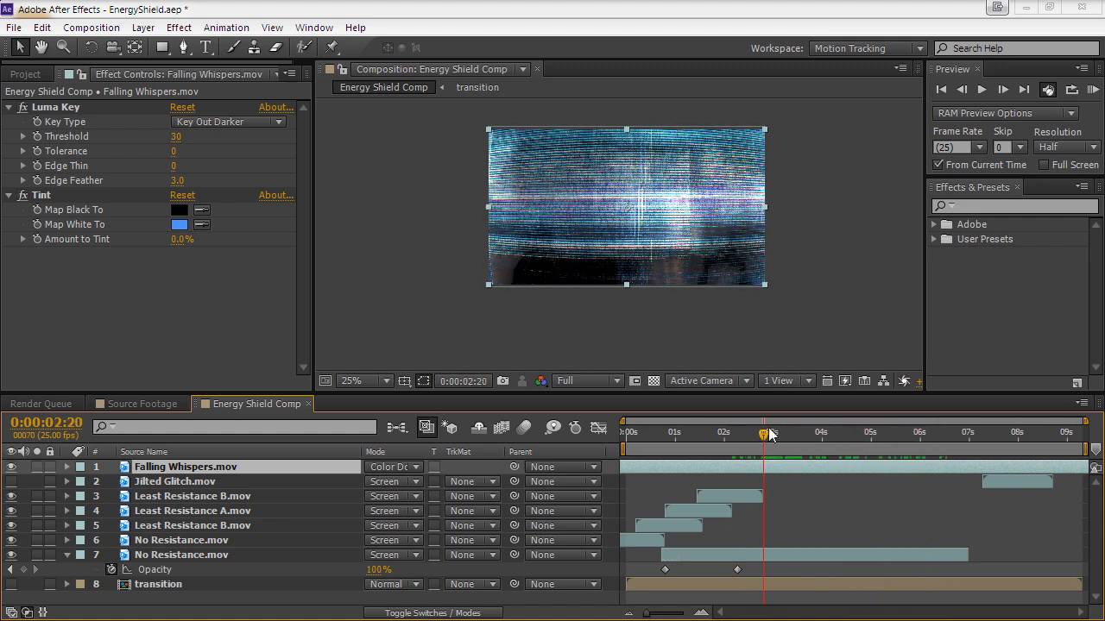
# Speed up the Falling Whispers source clip by interpreting its footage with a conformed frame rate of 100 fps
pyautogui.click(39, 76)
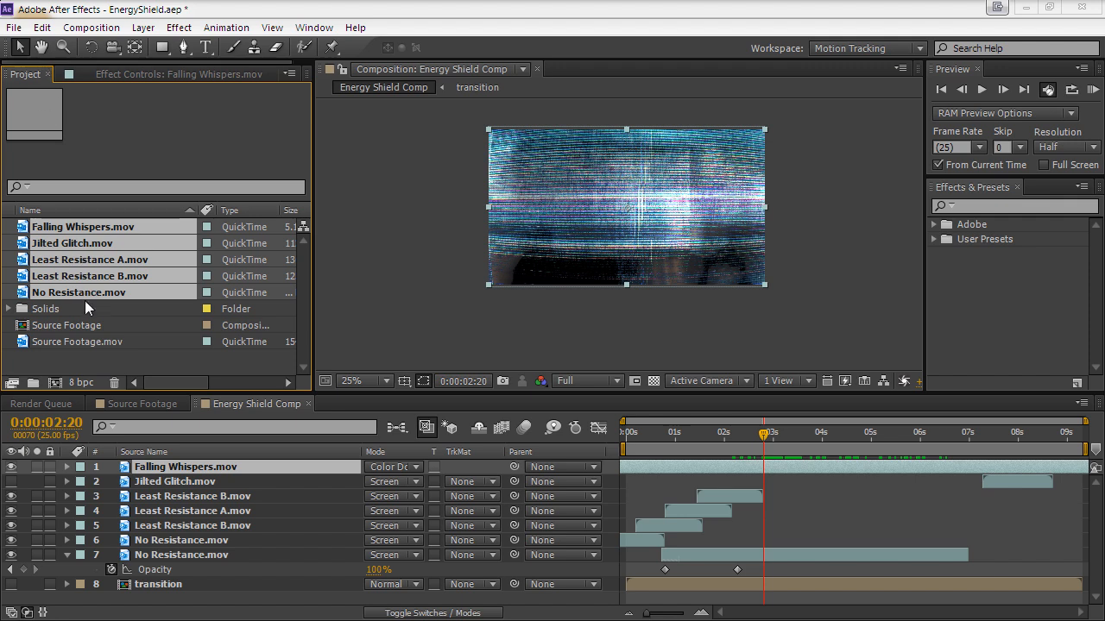
pyautogui.click(58, 351)
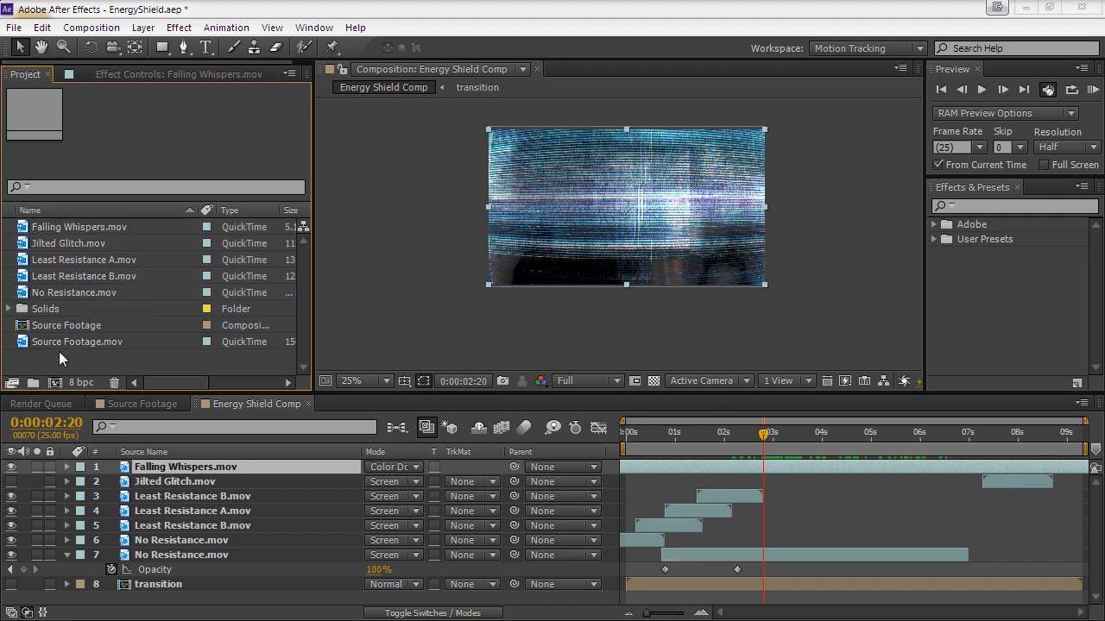
pyautogui.rightClick(73, 227)
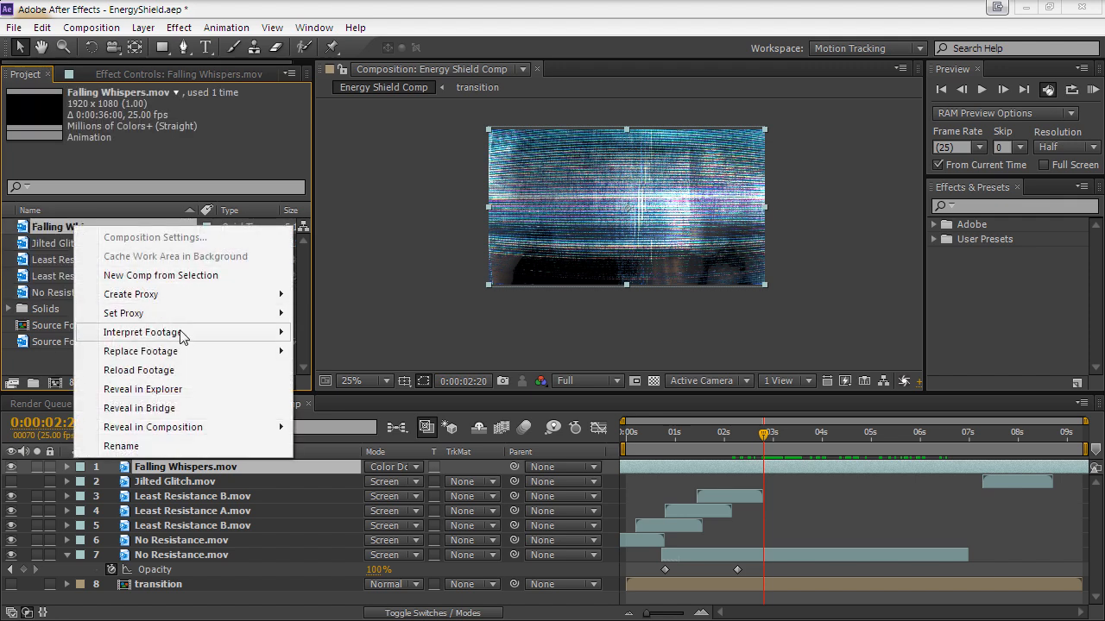
pyautogui.moveTo(183, 336)
pyautogui.click(340, 334)
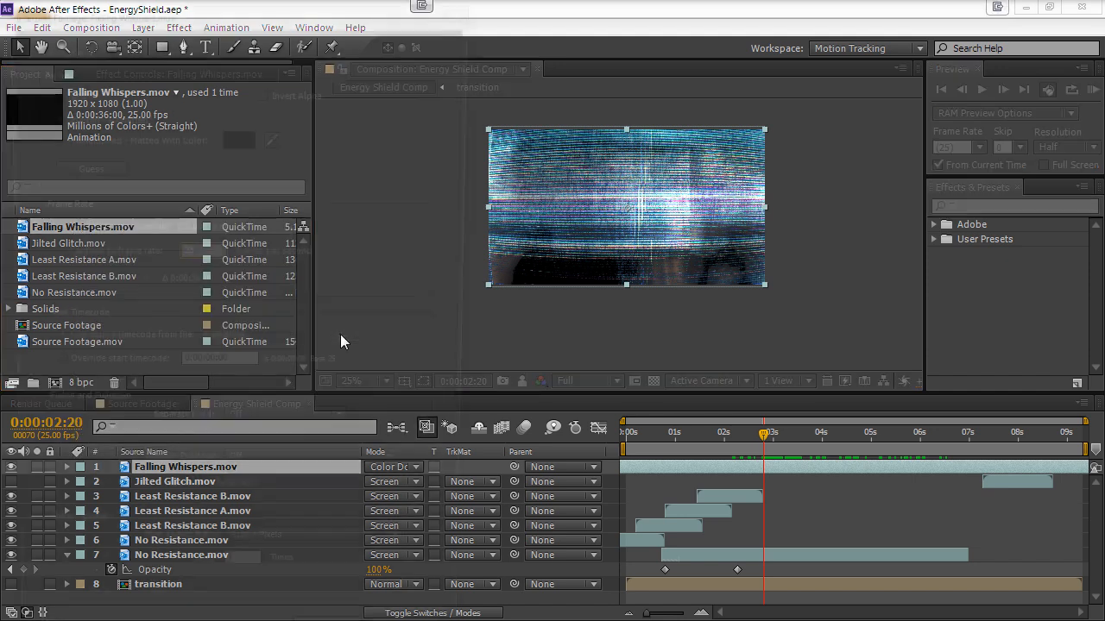
pyautogui.click(89, 254)
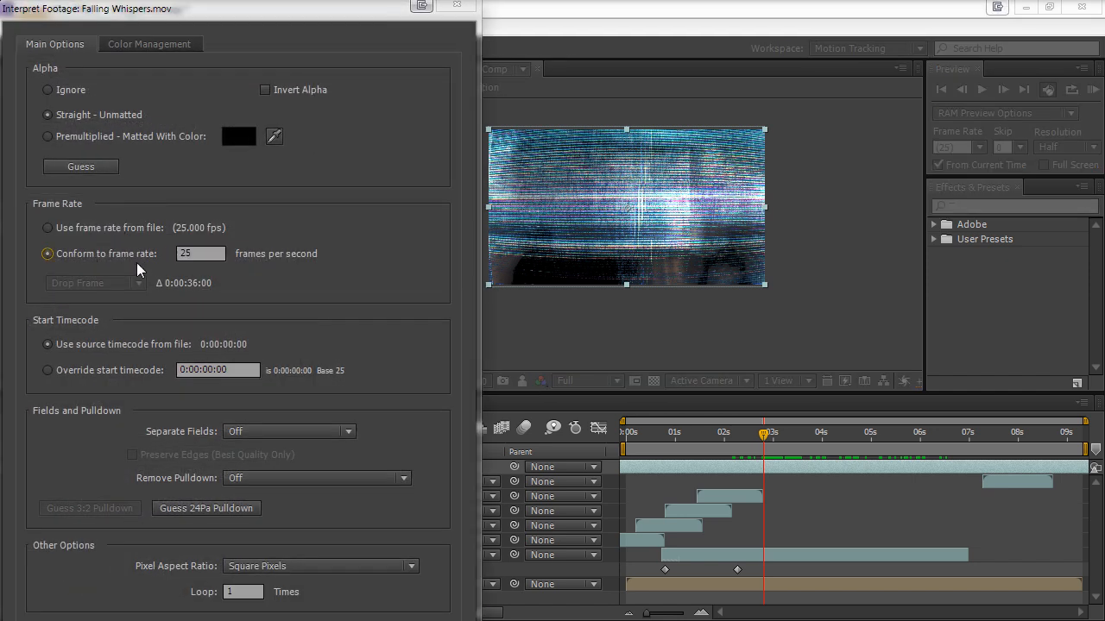
pyautogui.moveTo(193, 253); pyautogui.dragTo(139, 235)
pyautogui.write('100')
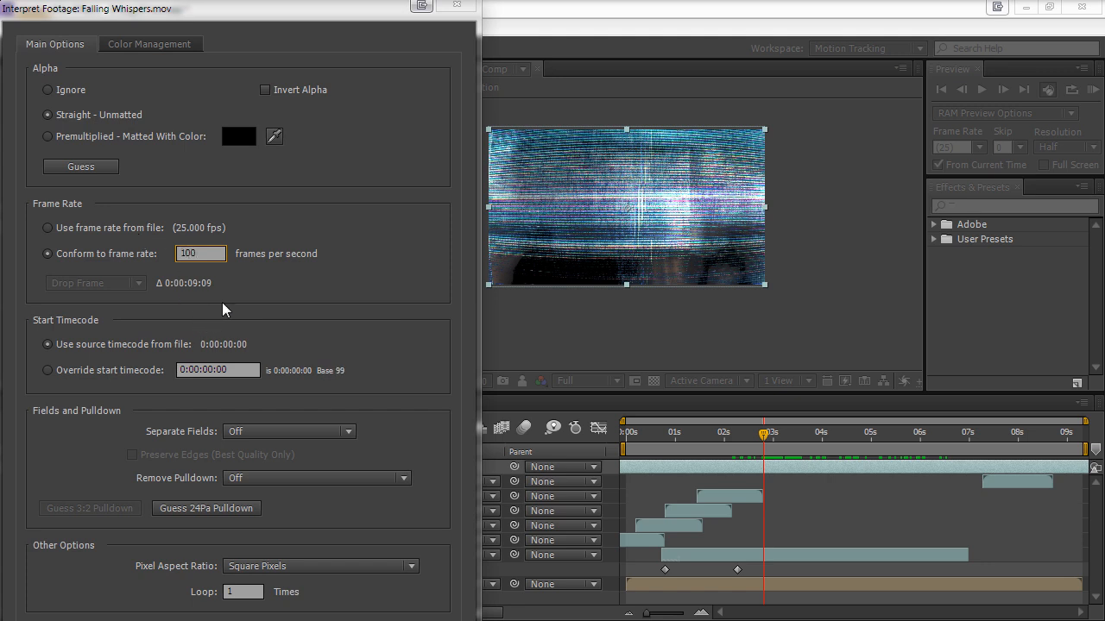
pyautogui.press('Return')
# Review the sped-up Falling Whispers layer in the composition and shift it to start at about 0.6 seconds
pyautogui.click(212, 403)
pyautogui.moveTo(735, 446); pyautogui.dragTo(933, 449)
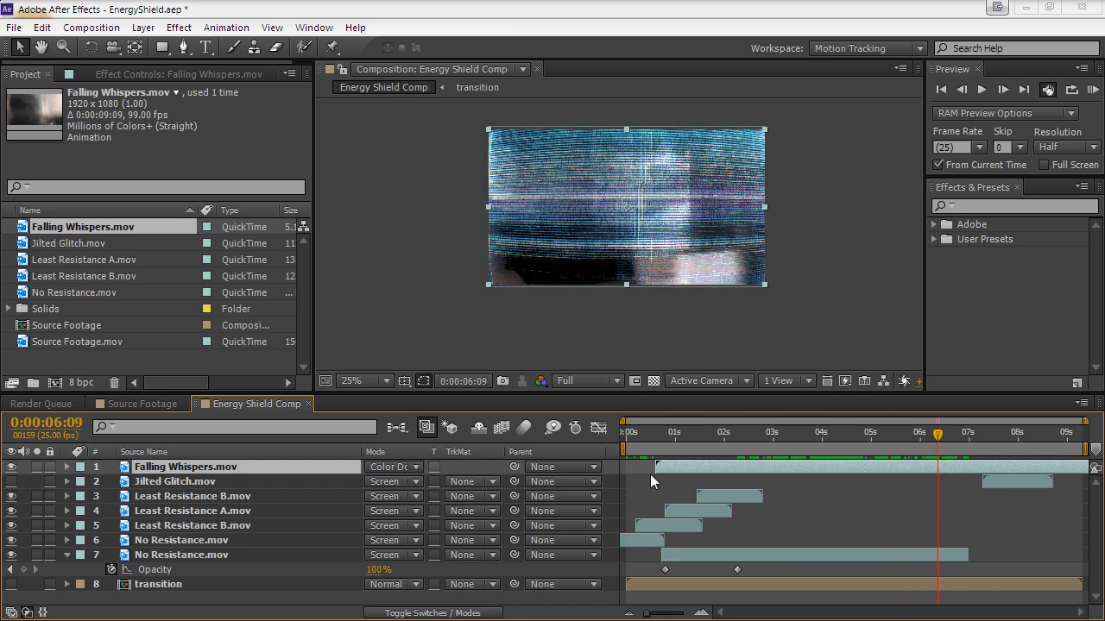
pyautogui.click(670, 440)
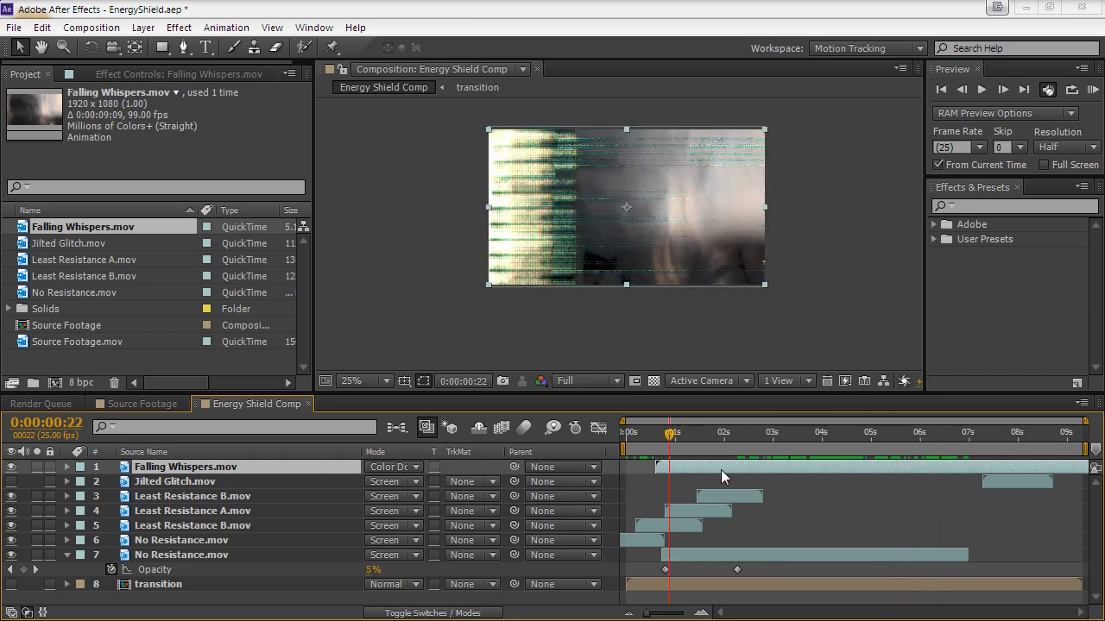
# Keyframe the Falling Whispers layer's Opacity from 0% at 0:00:00:19 to 100% at 0:00:02:05 and preview the fade-in
pyautogui.press('t')
pyautogui.moveTo(738, 433); pyautogui.dragTo(734, 442)
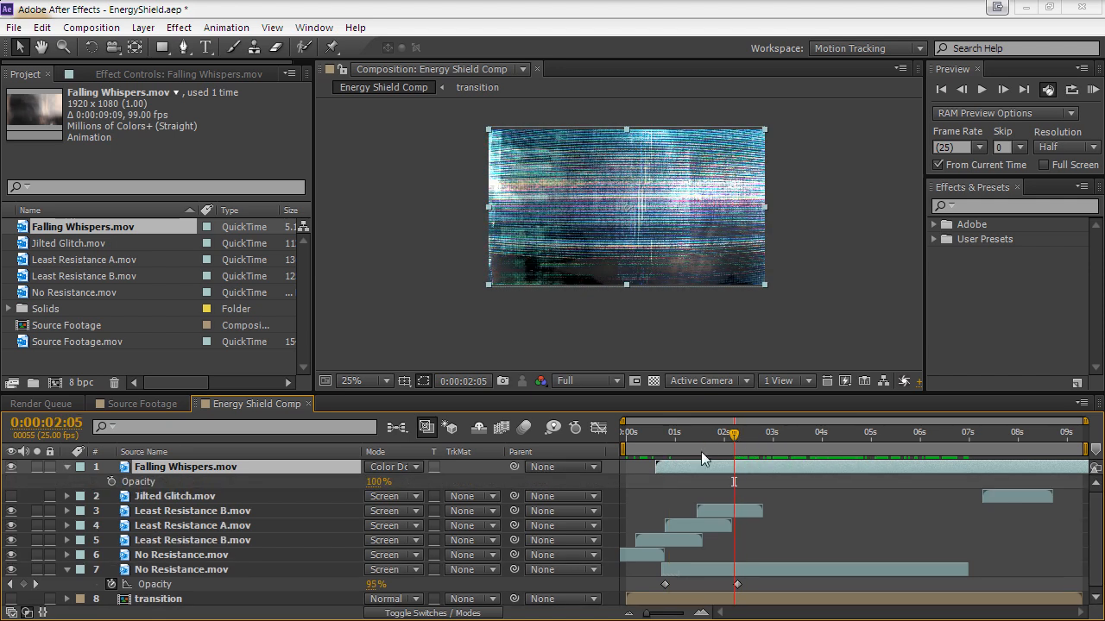
pyautogui.click(110, 482)
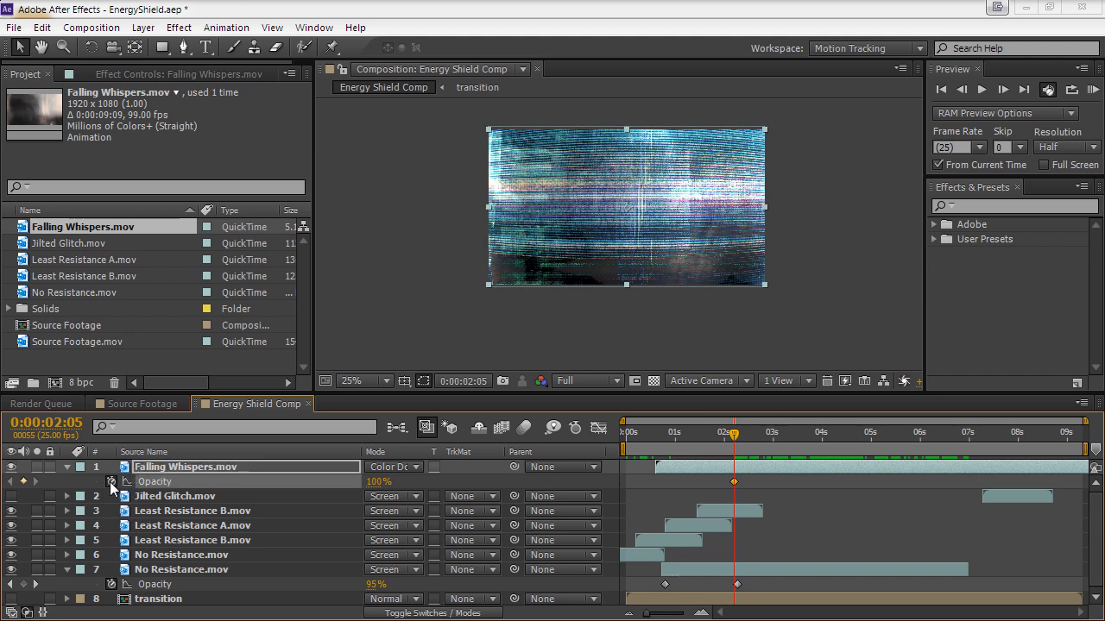
pyautogui.click(675, 438)
pyautogui.moveTo(676, 437); pyautogui.dragTo(663, 437)
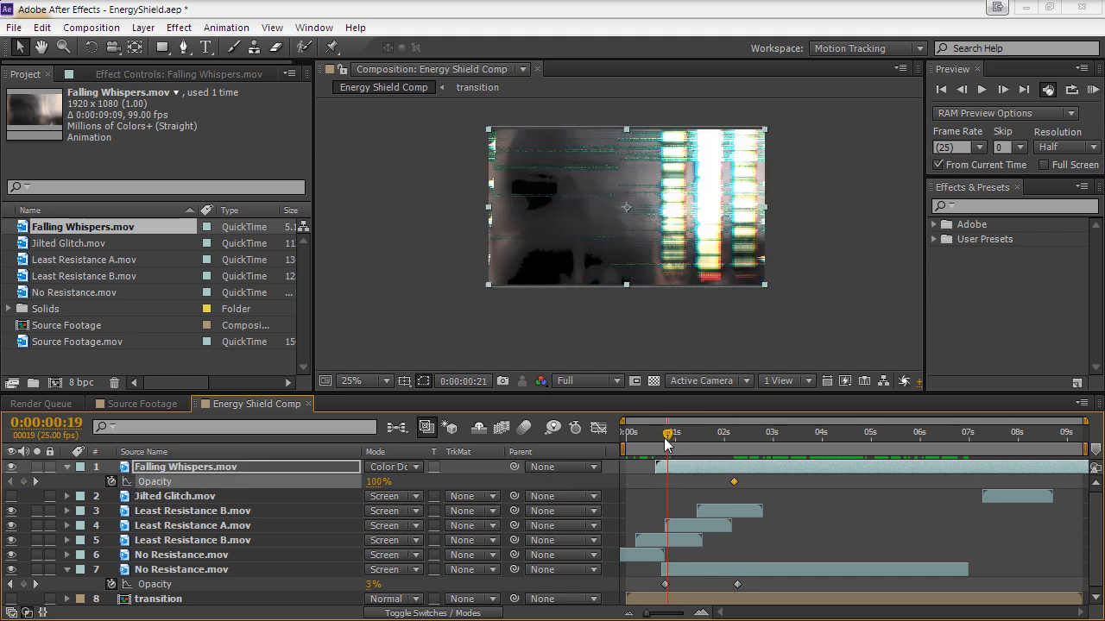
pyautogui.click(375, 482)
pyautogui.write('0')
pyautogui.press('Return')
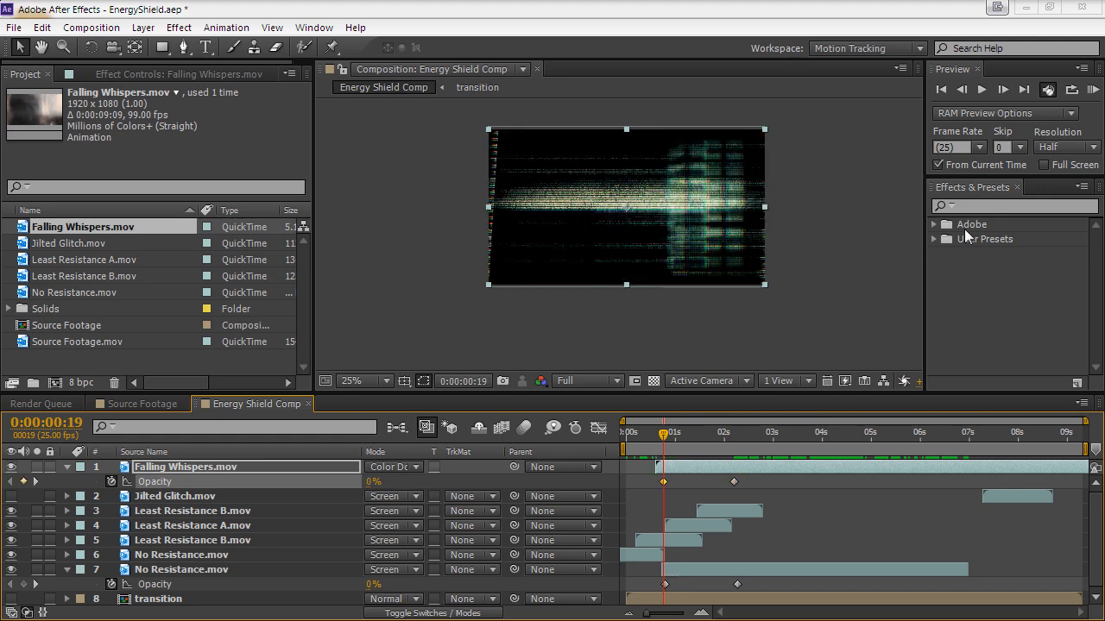
pyautogui.click(1091, 89)
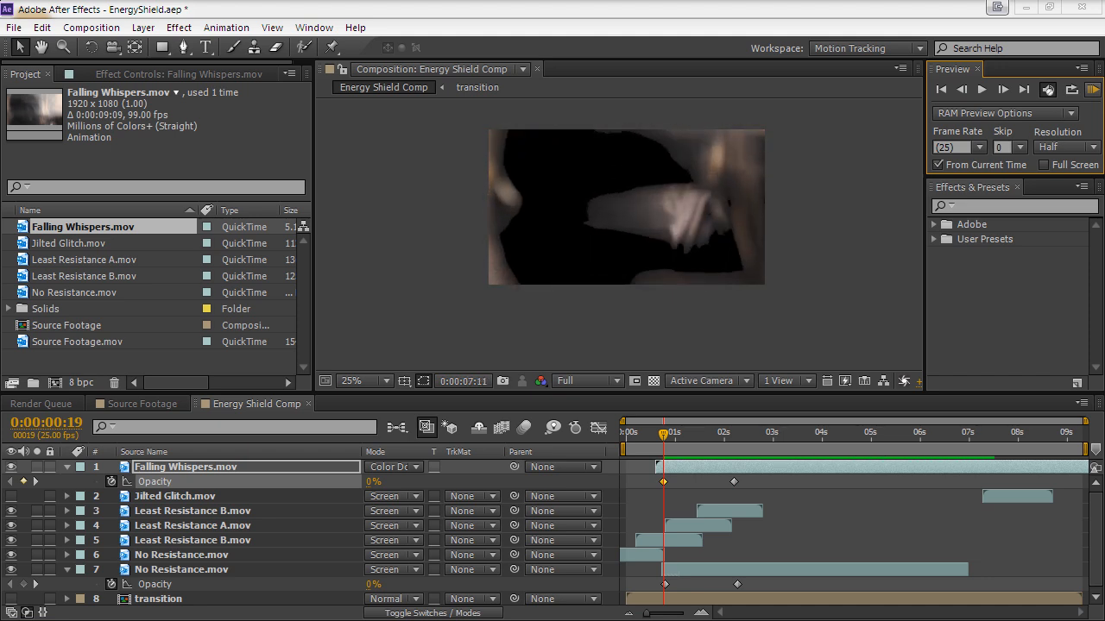
pyautogui.click(1092, 90)
# At 0:00:00:16, tint the lower Least Resistance B layer blue with an Amount to Tint of about 61%
pyautogui.moveTo(628, 437); pyautogui.dragTo(653, 473)
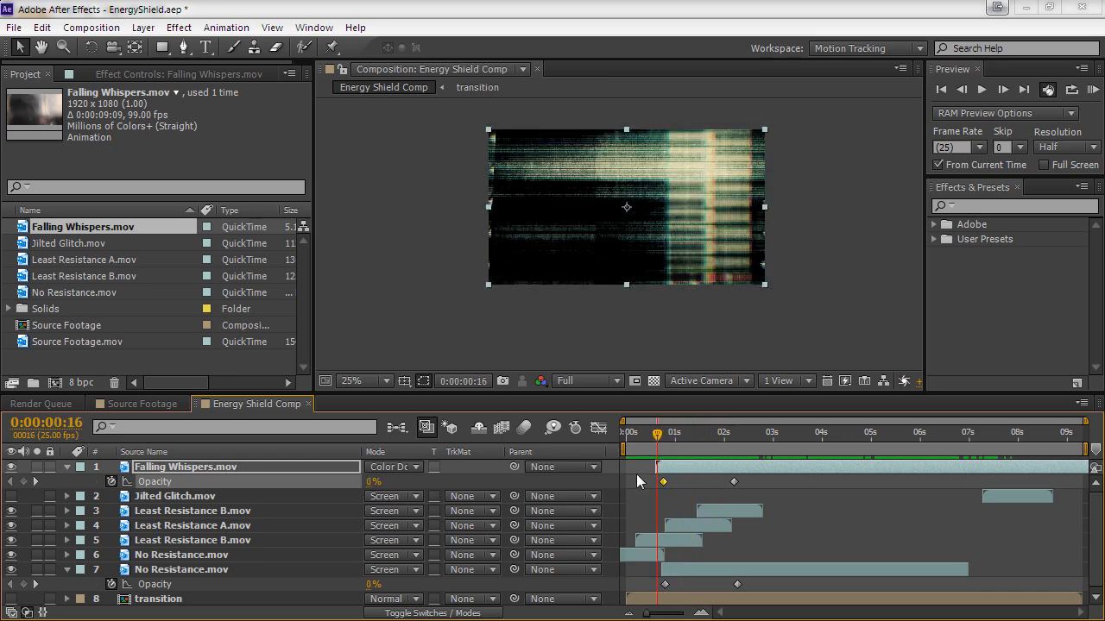
pyautogui.click(236, 541)
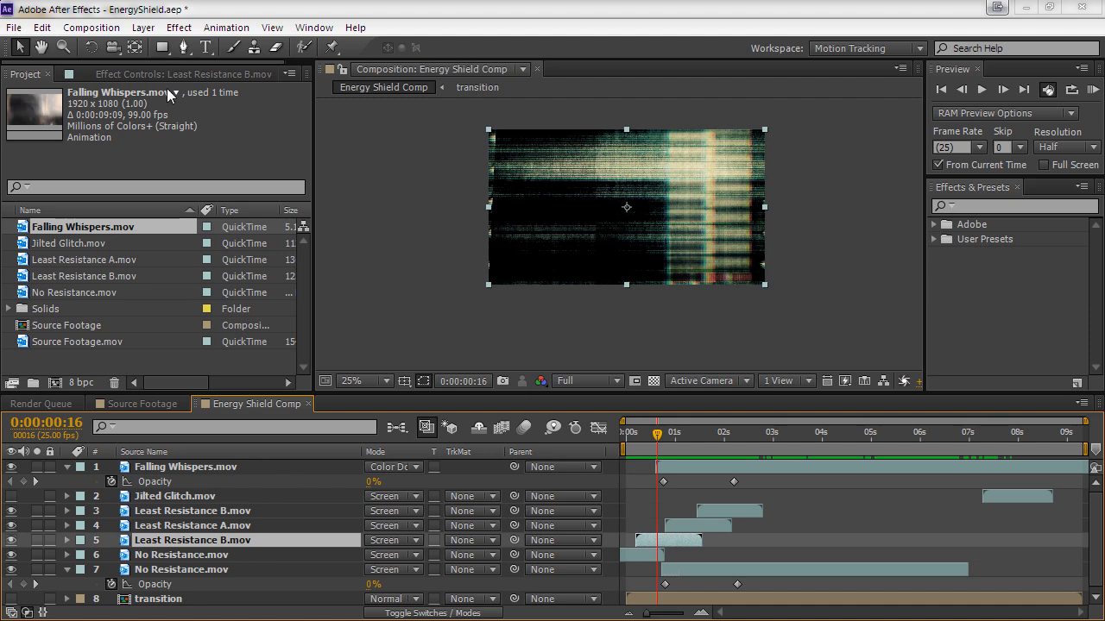
pyautogui.click(120, 79)
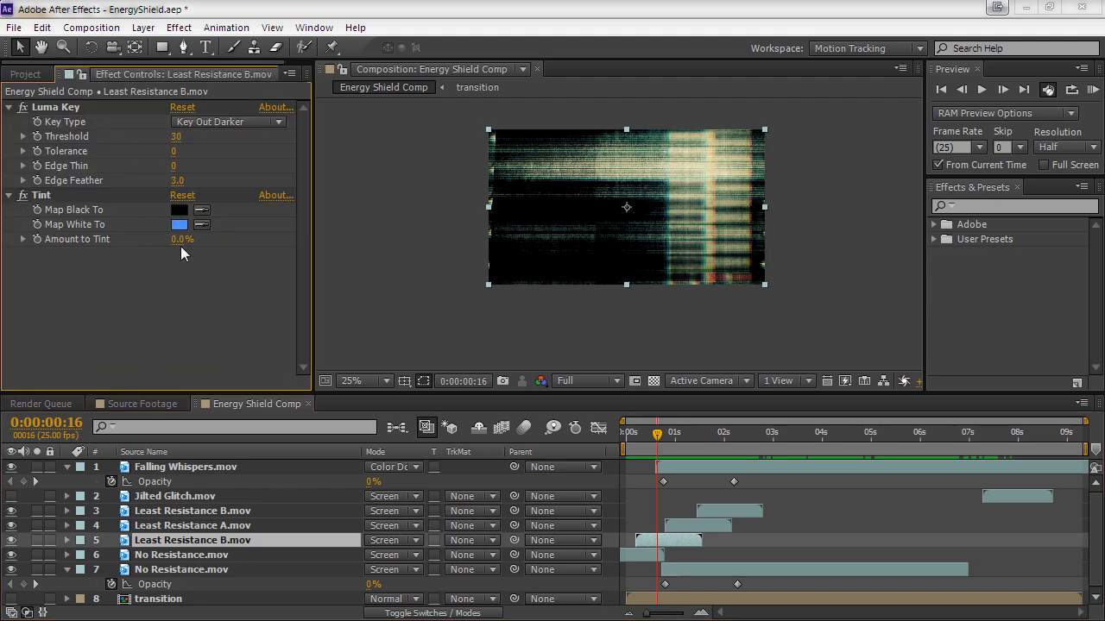
pyautogui.moveTo(180, 239); pyautogui.dragTo(245, 239)
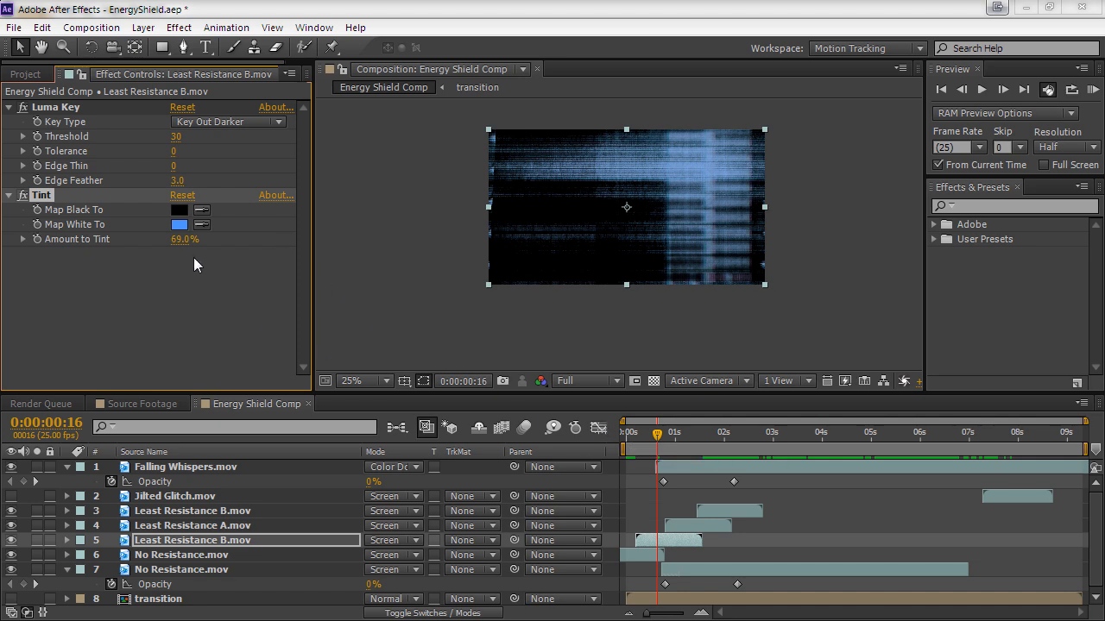
pyautogui.hotkey('ctrl', 'z')
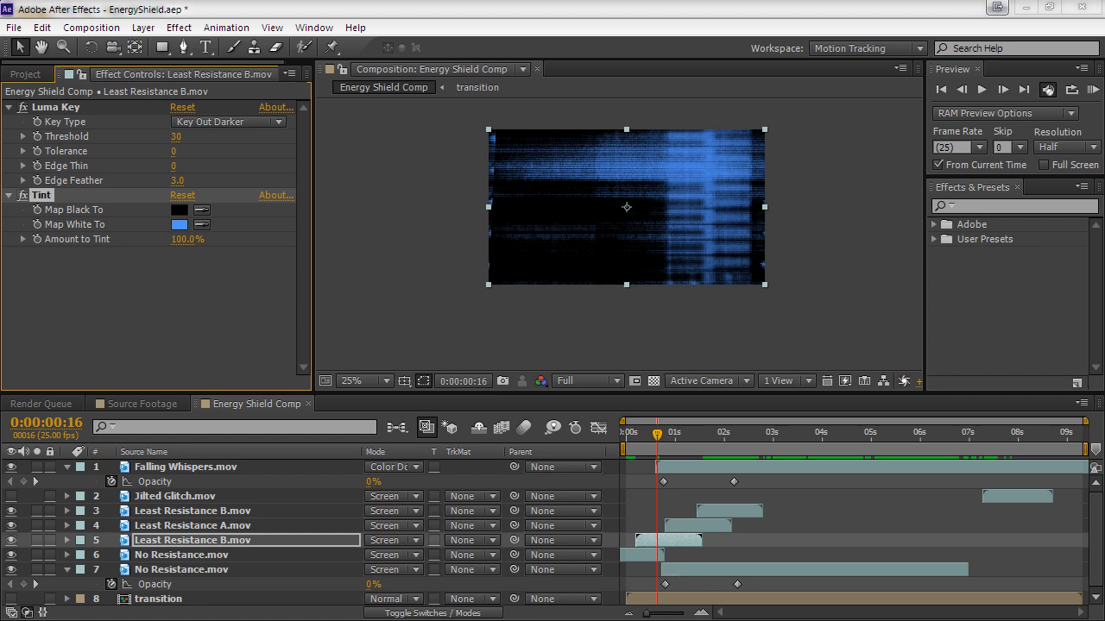
pyautogui.moveTo(183, 239); pyautogui.dragTo(145, 239)
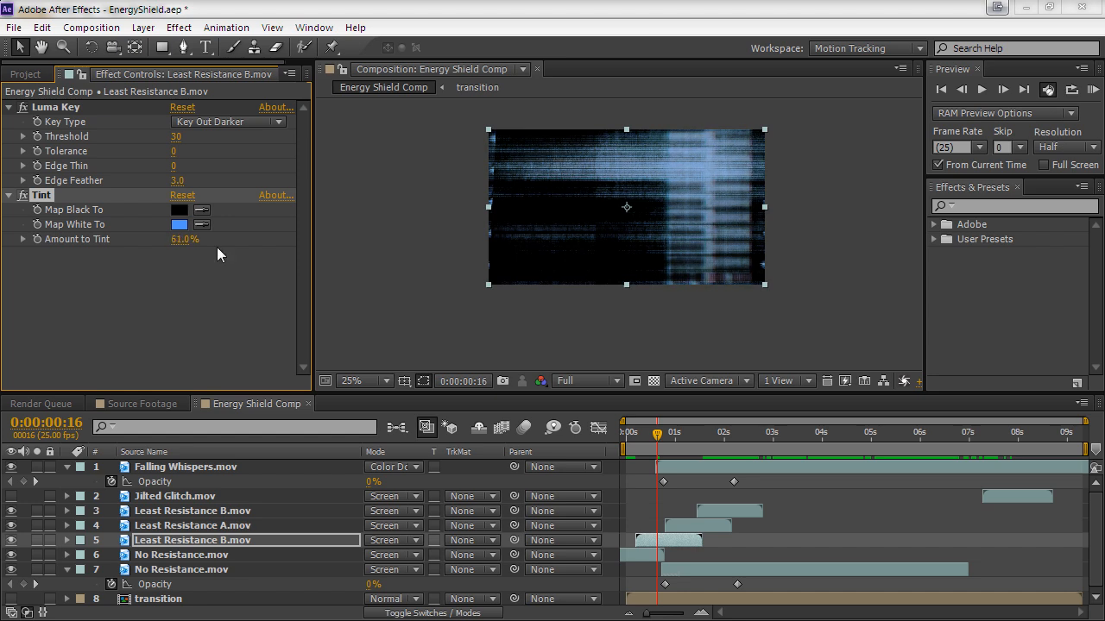
pyautogui.click(656, 434)
pyautogui.click(183, 239)
# Set the Least Resistance A layer's Amount to Tint to 66% and check the surrounding frames
pyautogui.click(223, 526)
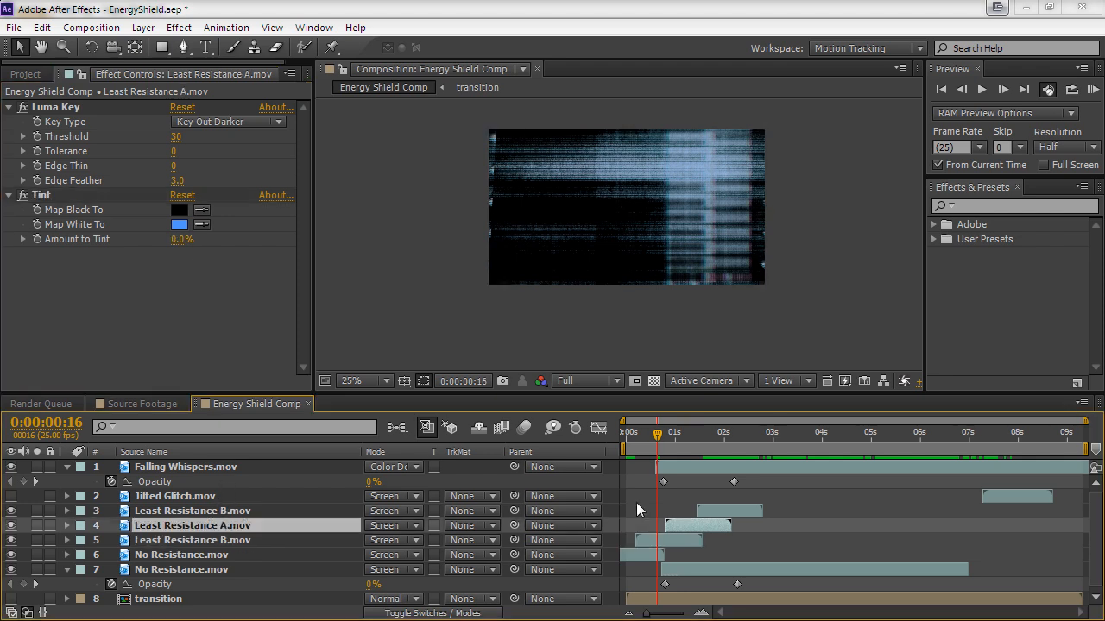
pyautogui.click(687, 432)
pyautogui.moveTo(687, 432); pyautogui.dragTo(689, 433)
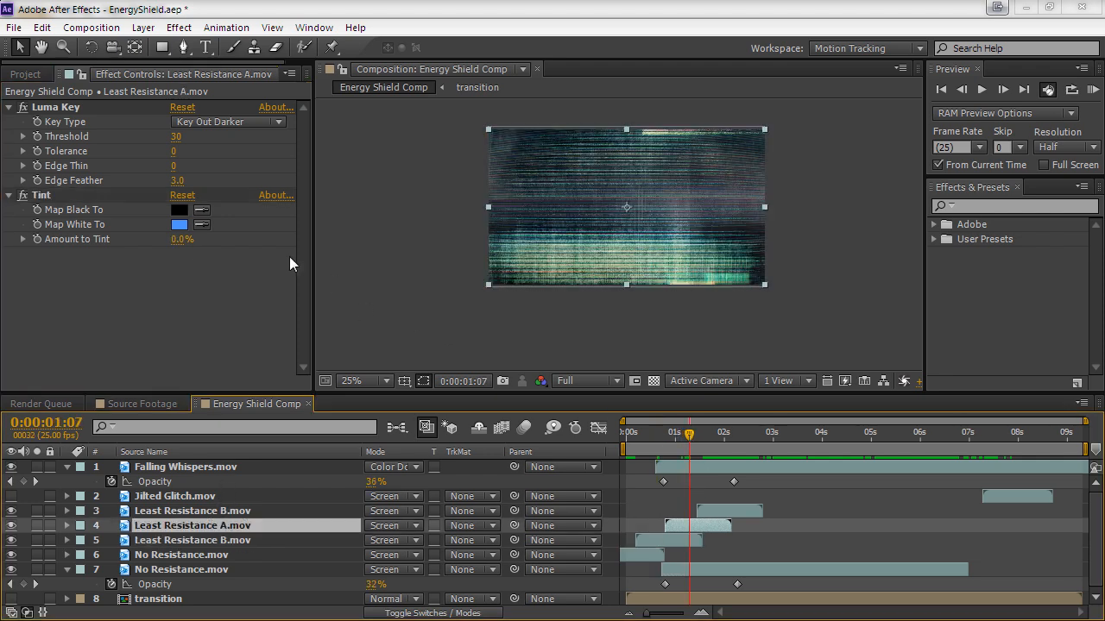
pyautogui.moveTo(180, 239); pyautogui.dragTo(377, 240)
pyautogui.moveTo(705, 434); pyautogui.dragTo(720, 450)
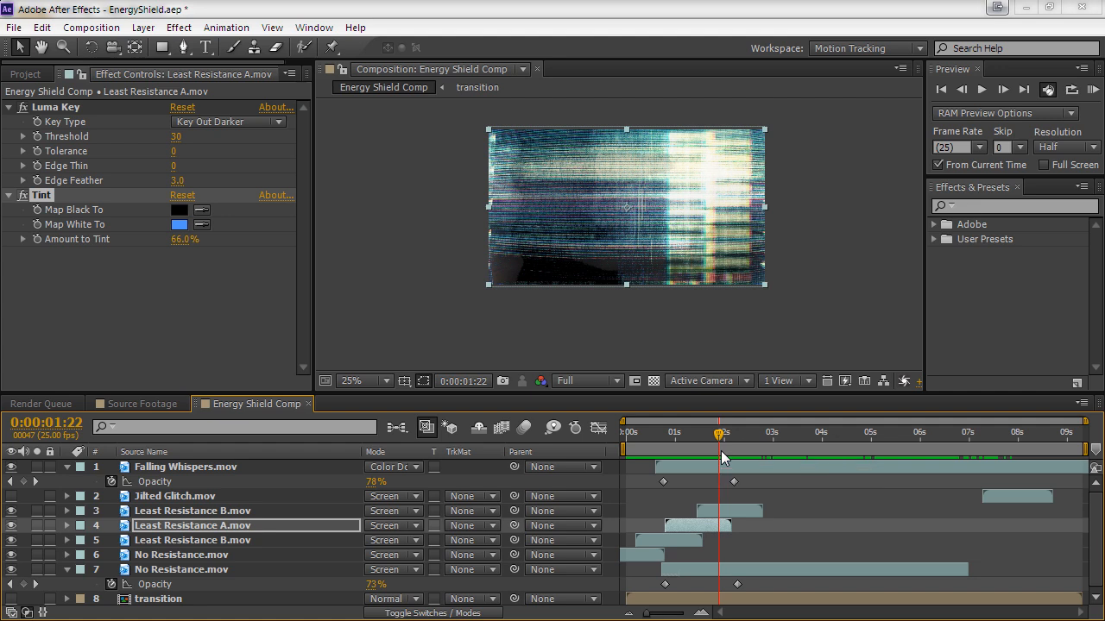
# Pre-compose all layers from Falling Whispers down to the frozen No Resistance layer as "Shield Comp" and review the start
pyautogui.press('Home')
pyautogui.click(206, 569)
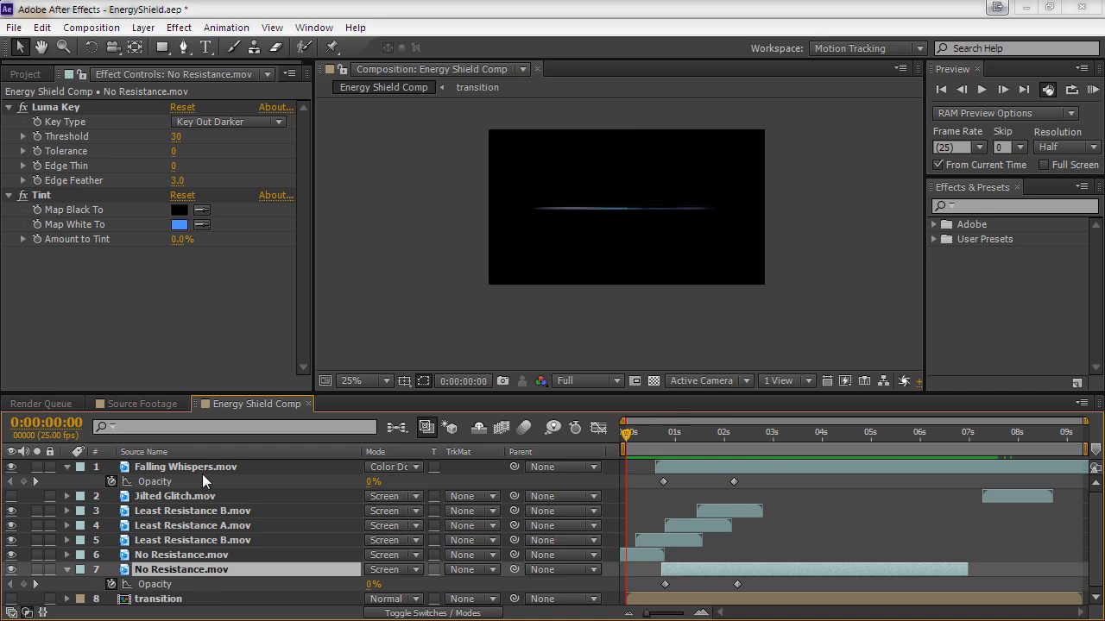
pyautogui.keyDown('shift'); pyautogui.click(202, 471); pyautogui.keyUp('shift')
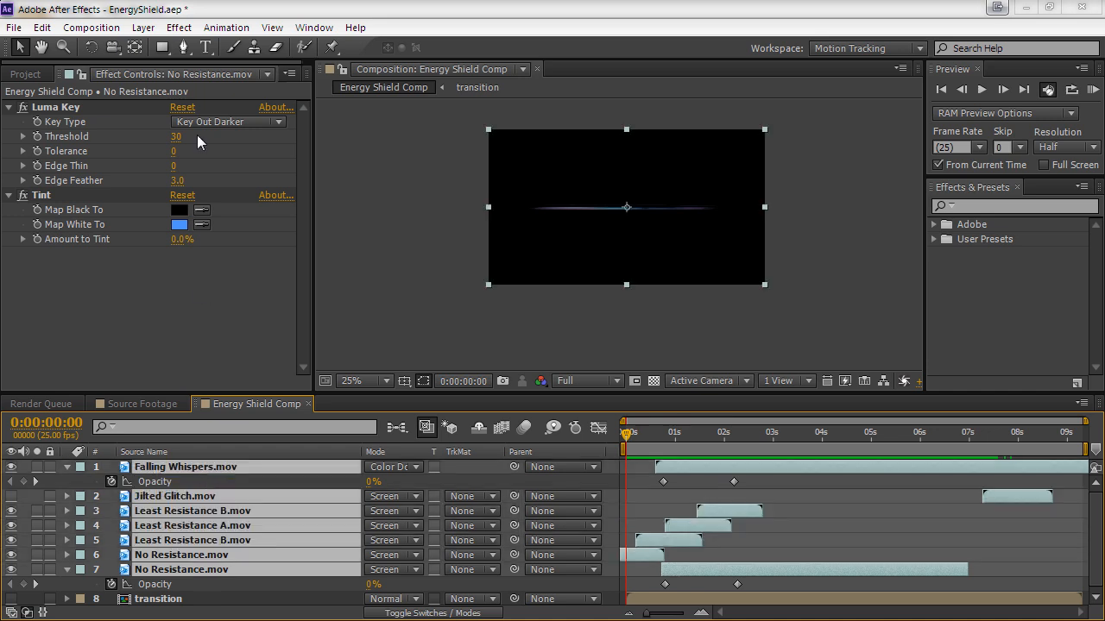
pyautogui.click(143, 27)
pyautogui.click(455, 48)
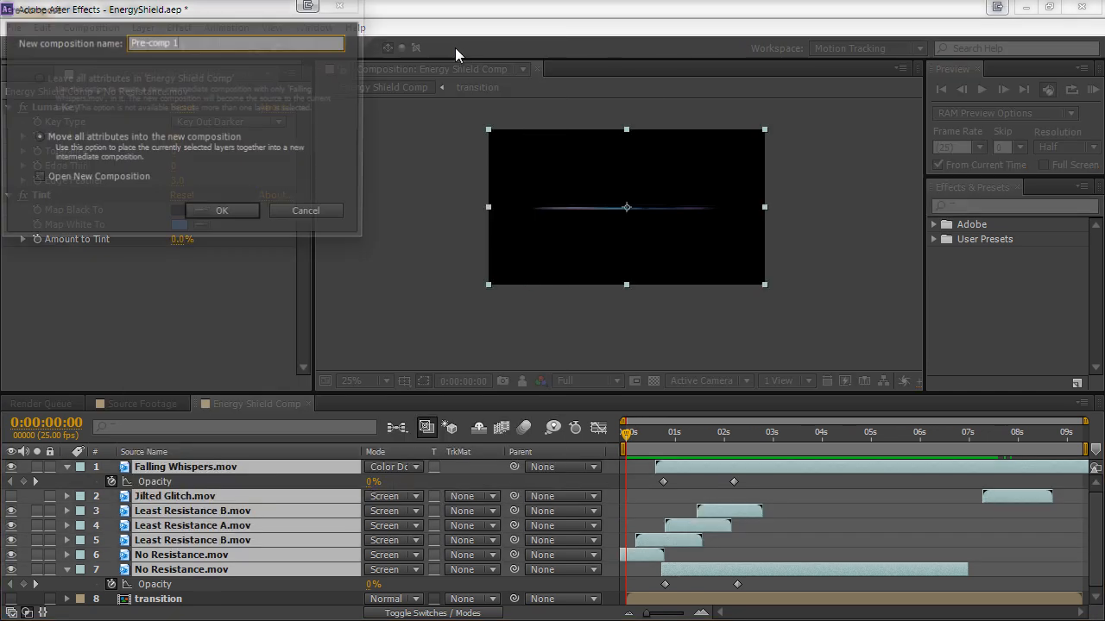
pyautogui.write('Shield Comp')
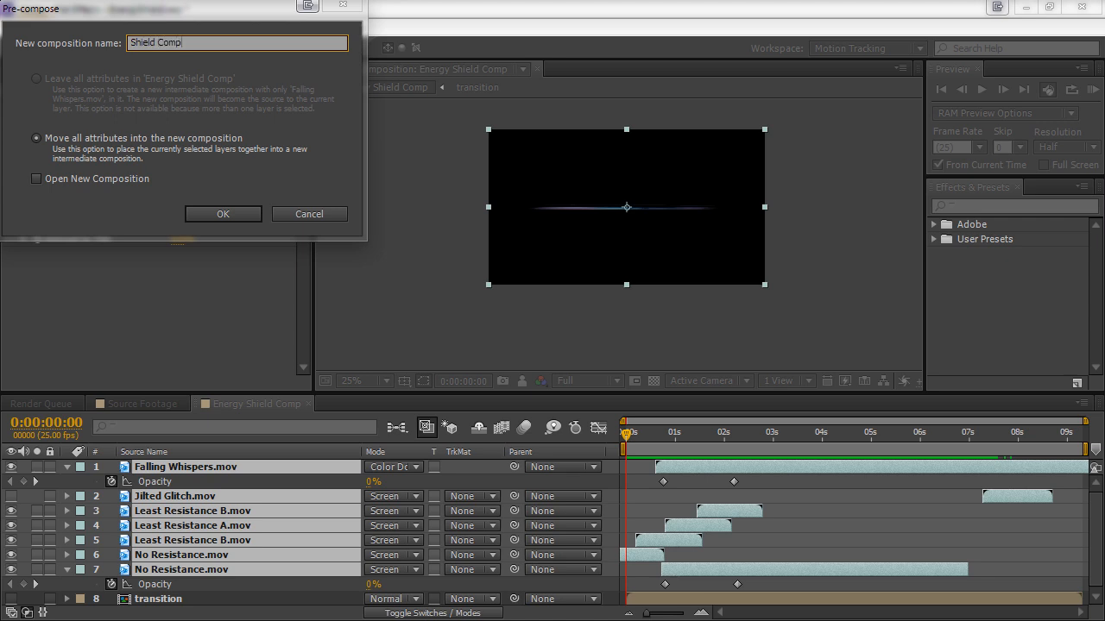
pyautogui.click(222, 214)
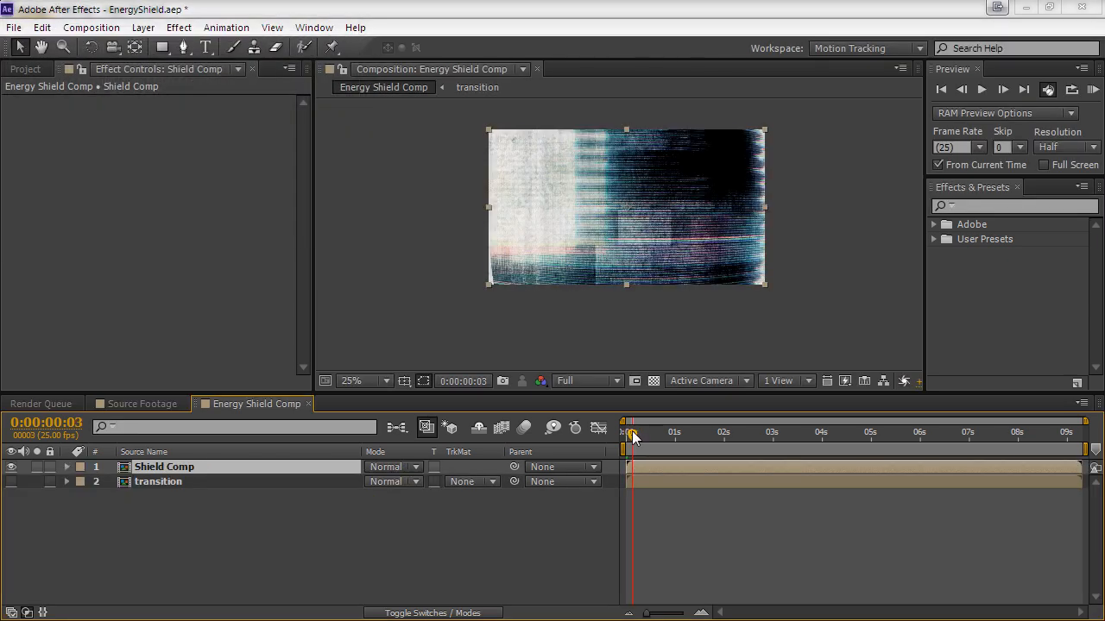
pyautogui.moveTo(620, 442)
pyautogui.mouseDown()
pyautogui.moveTo(668, 442)
pyautogui.moveTo(607, 444)
pyautogui.mouseUp()
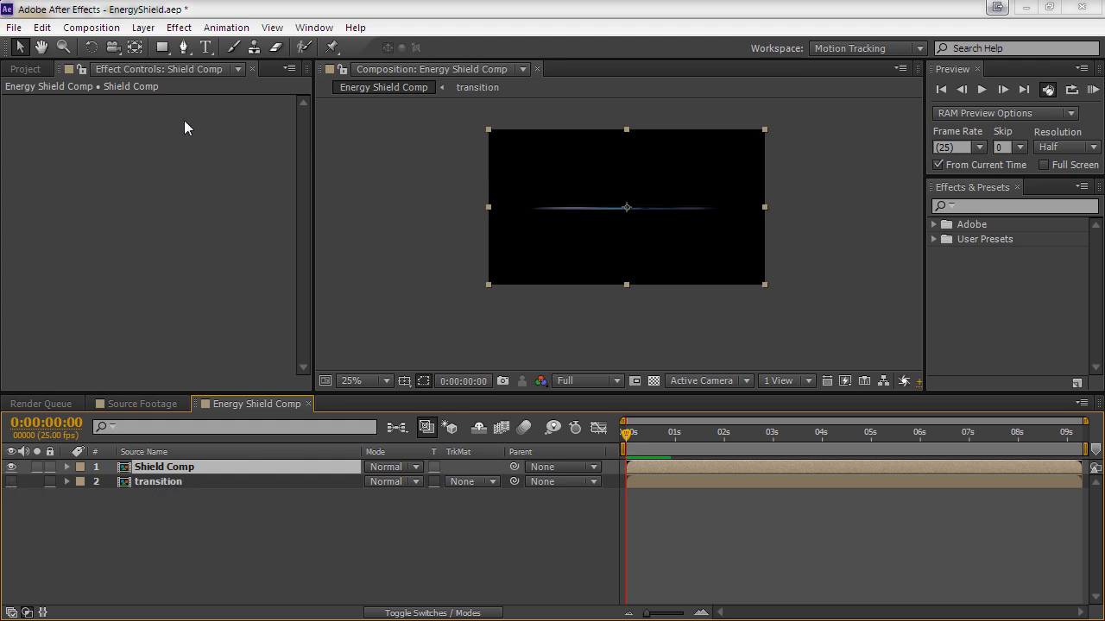
# Apply a Displacement Map effect to Shield Comp, using the transition layer as the map and Luminance for vertical displacement
pyautogui.click(179, 27)
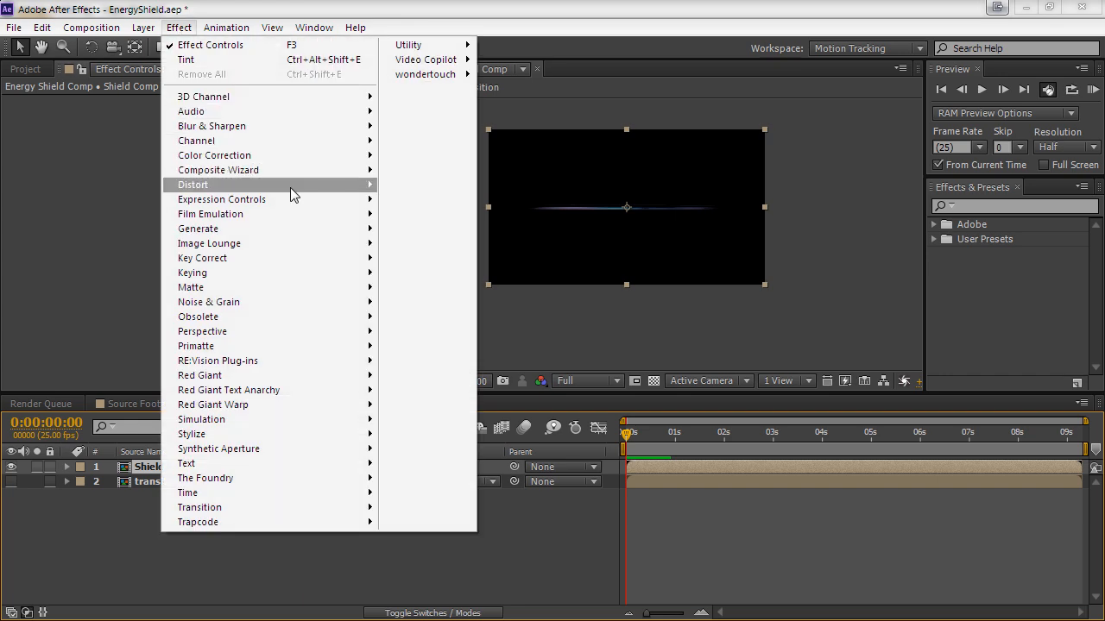
pyautogui.moveTo(290, 187)
pyautogui.click(462, 348)
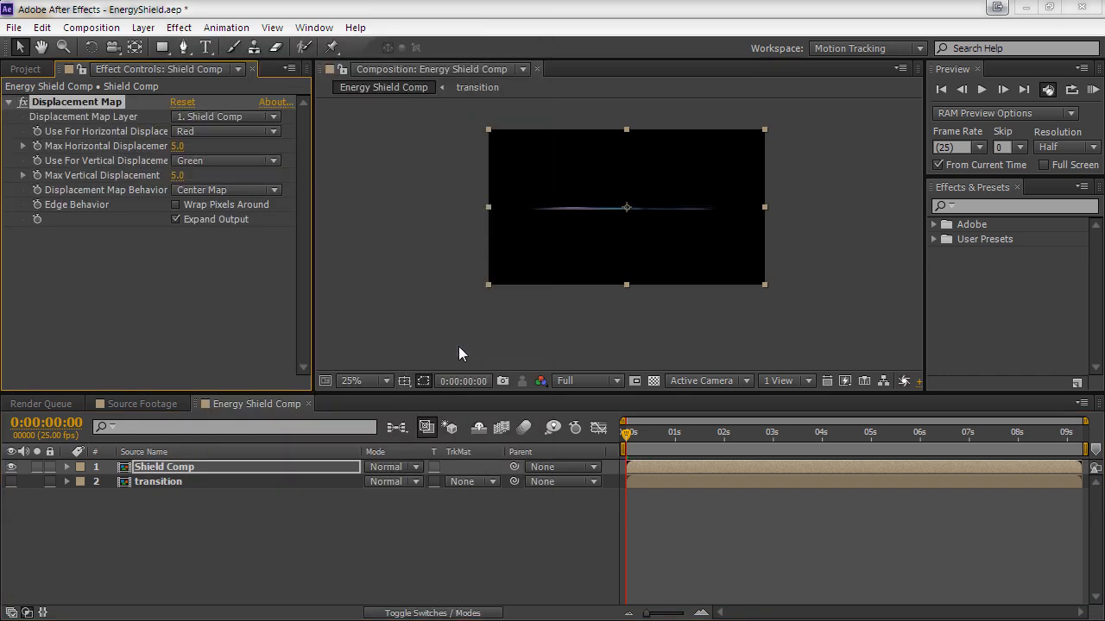
pyautogui.click(208, 116)
pyautogui.click(229, 183)
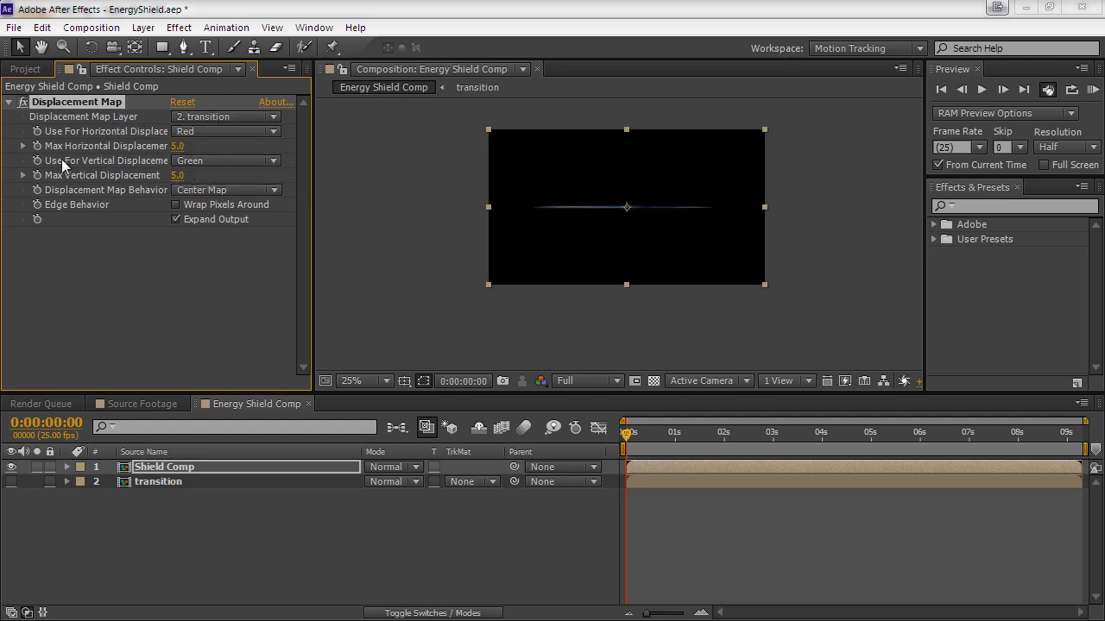
pyautogui.click(204, 161)
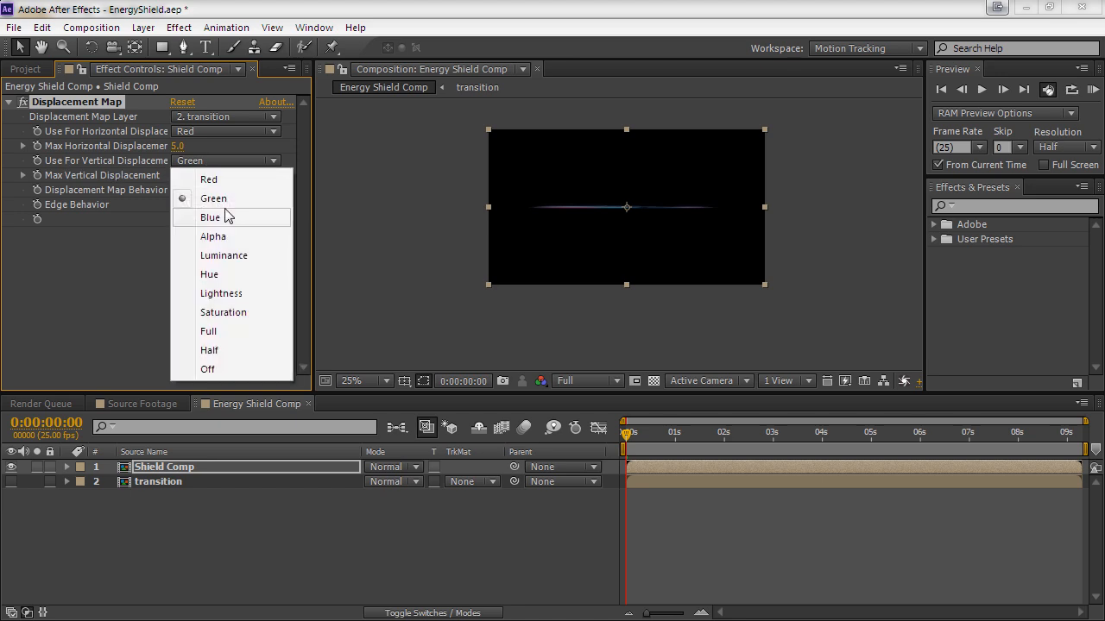
pyautogui.click(227, 262)
# At 0:00:00:04, lower Max Vertical Displacement to -636 and compare the result with the transition layer temporarily shown
pyautogui.click(634, 434)
pyautogui.moveTo(177, 176); pyautogui.dragTo(86, 176)
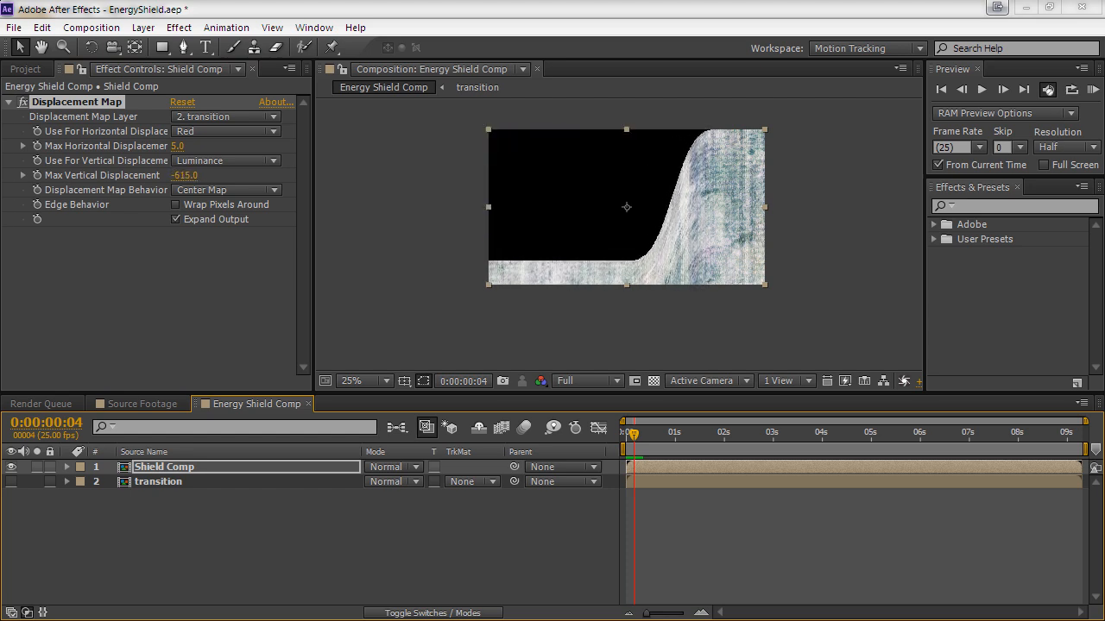
pyautogui.click(12, 481)
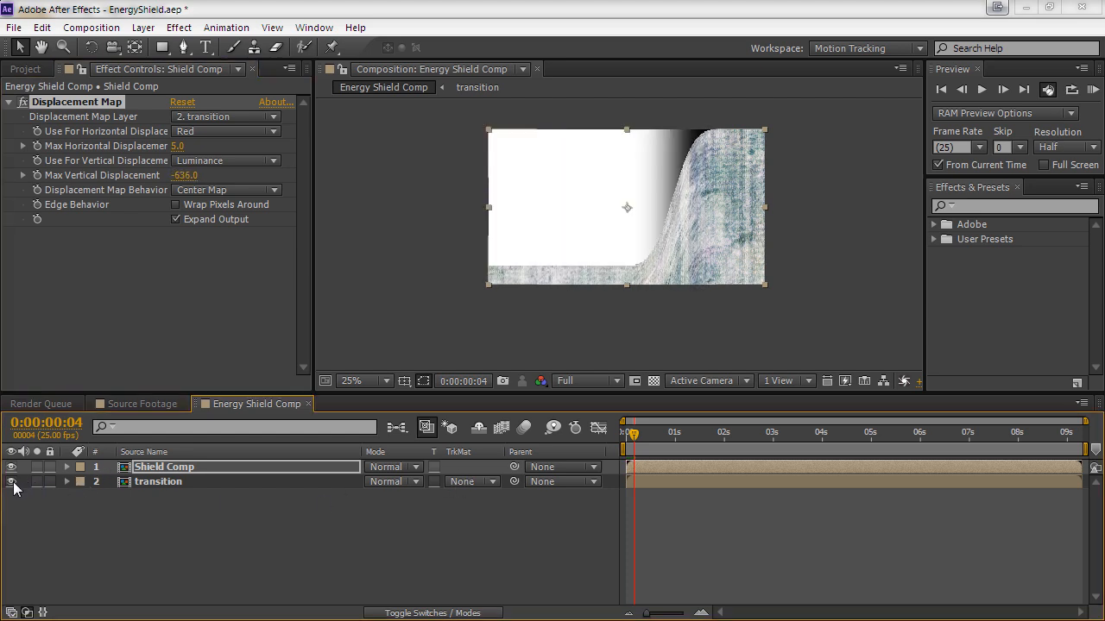
pyautogui.moveTo(635, 435); pyautogui.dragTo(633, 447)
pyautogui.click(13, 482)
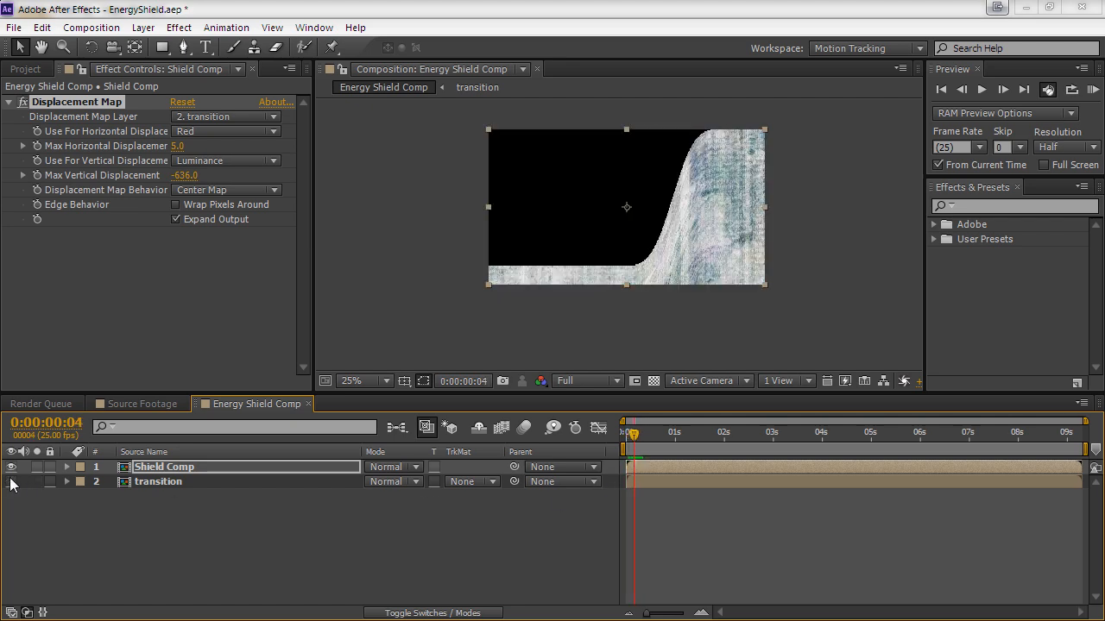
# Set the Displacement Map's Max Vertical Displacement to -750 and scrub through the shield's opening frames
pyautogui.click(184, 175)
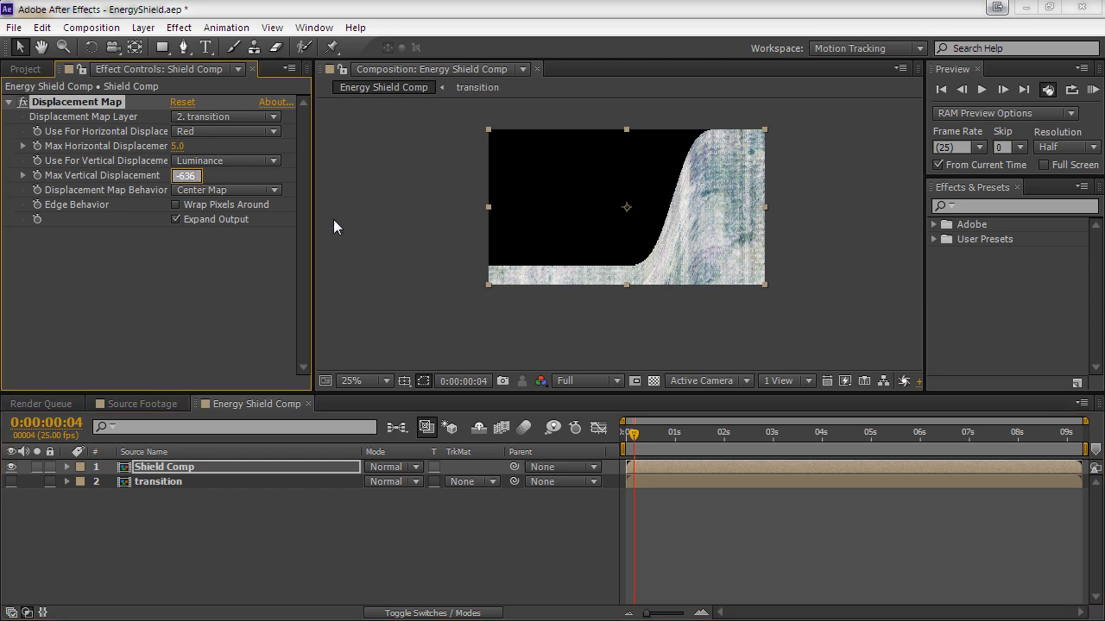
pyautogui.write('-750')
pyautogui.press('Return')
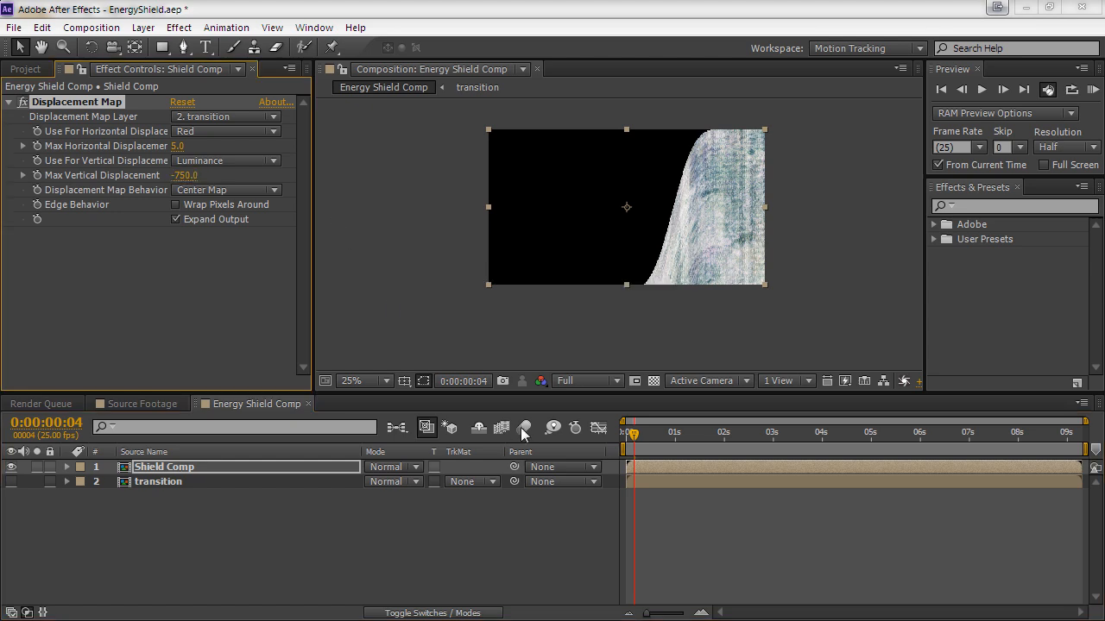
pyautogui.click(622, 450)
pyautogui.moveTo(621, 449); pyautogui.dragTo(650, 452)
pyautogui.moveTo(642, 451)
pyautogui.mouseDown()
pyautogui.moveTo(612, 447)
pyautogui.moveTo(639, 451)
pyautogui.mouseUp()
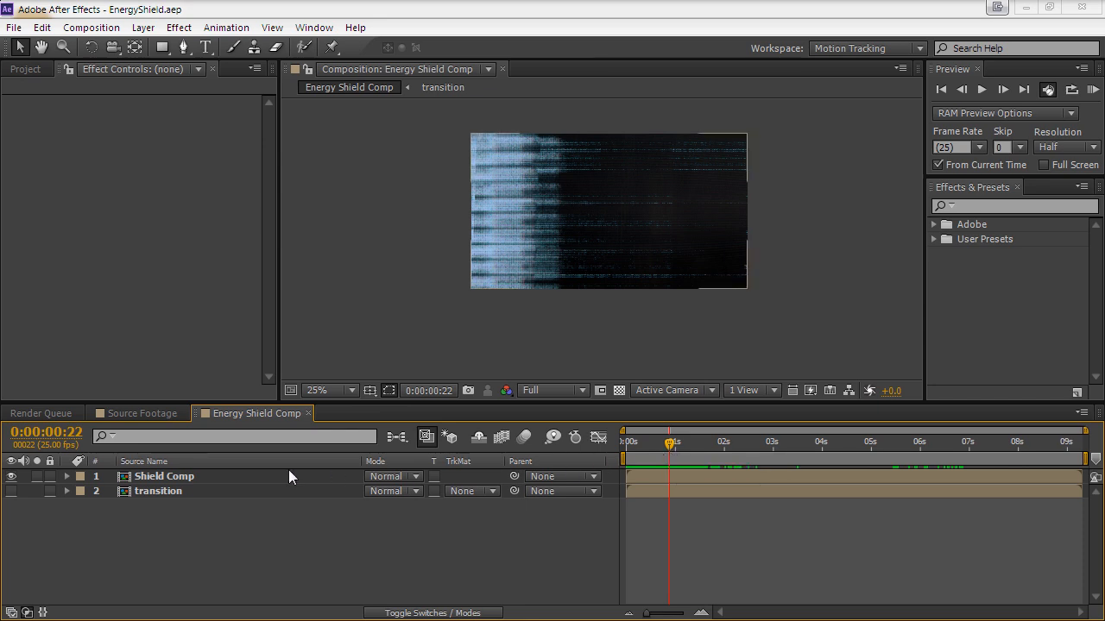
# In the Source Footage composition, step through the frames around the arm movement and stop at 0:00:10:14
pyautogui.click(143, 413)
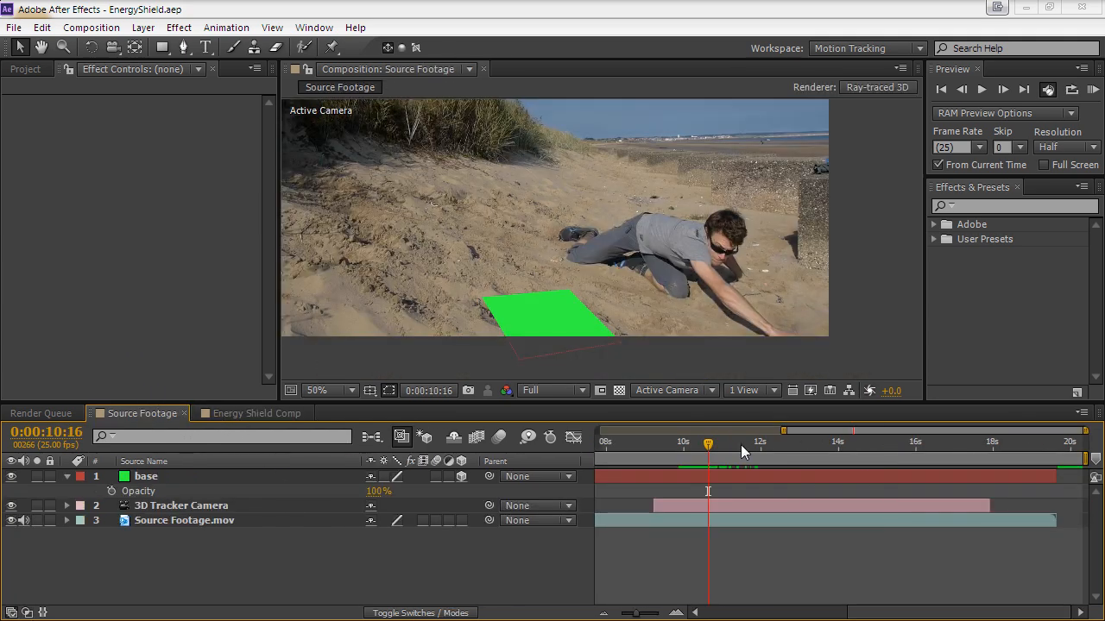
pyautogui.press('pageup')
pyautogui.press('pageup')
pyautogui.press('pageup')
pyautogui.press('pageup')
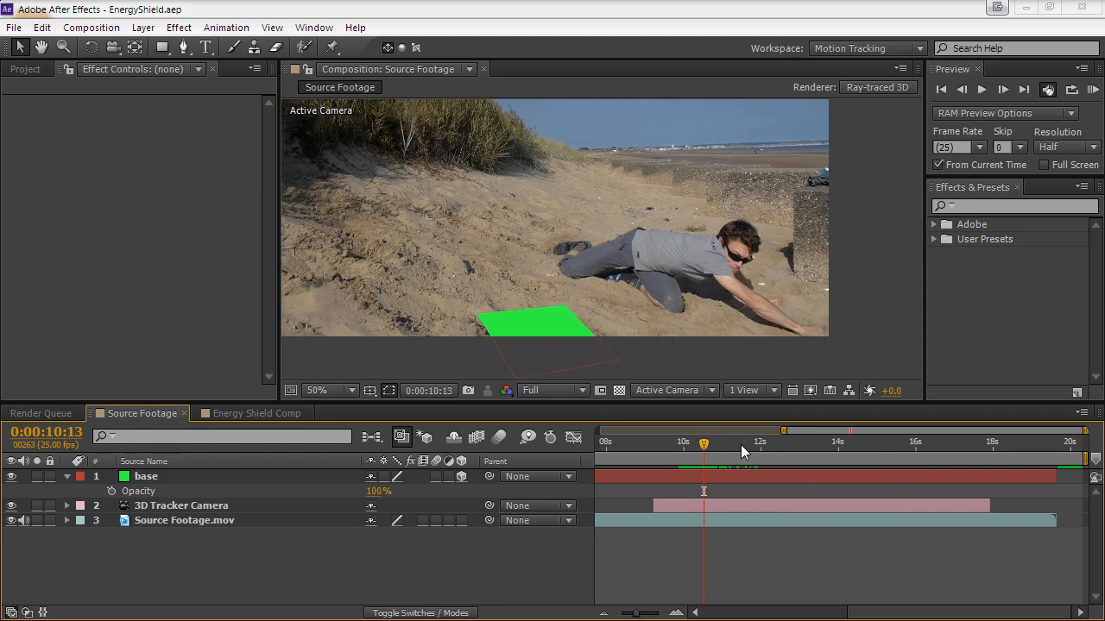
pyautogui.press('pagedown')
pyautogui.press('pagedown')
pyautogui.press('pagedown')
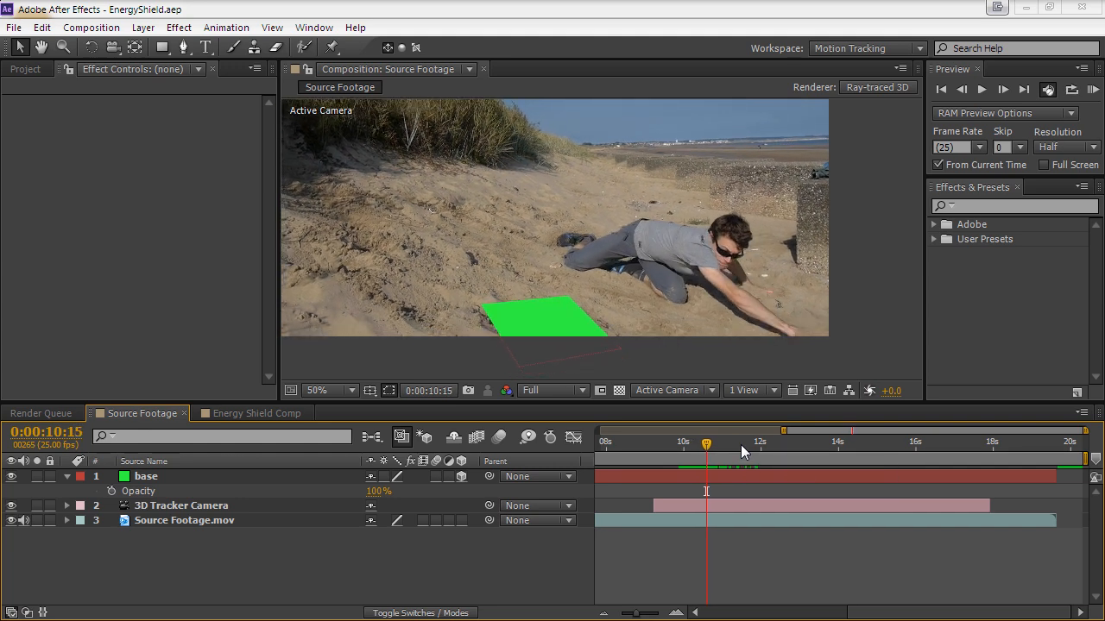
pyautogui.press('pageup')
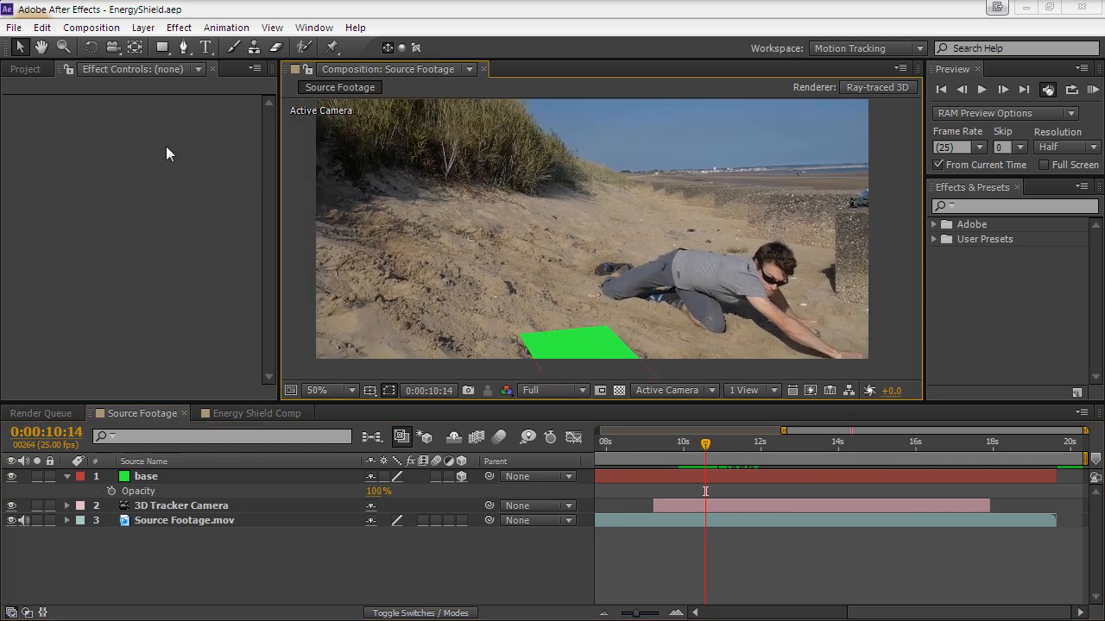
# Add Energy Shield Comp as the top layer of Source Footage, starting at 0:00:10:14, and play its first frames
pyautogui.click(28, 69)
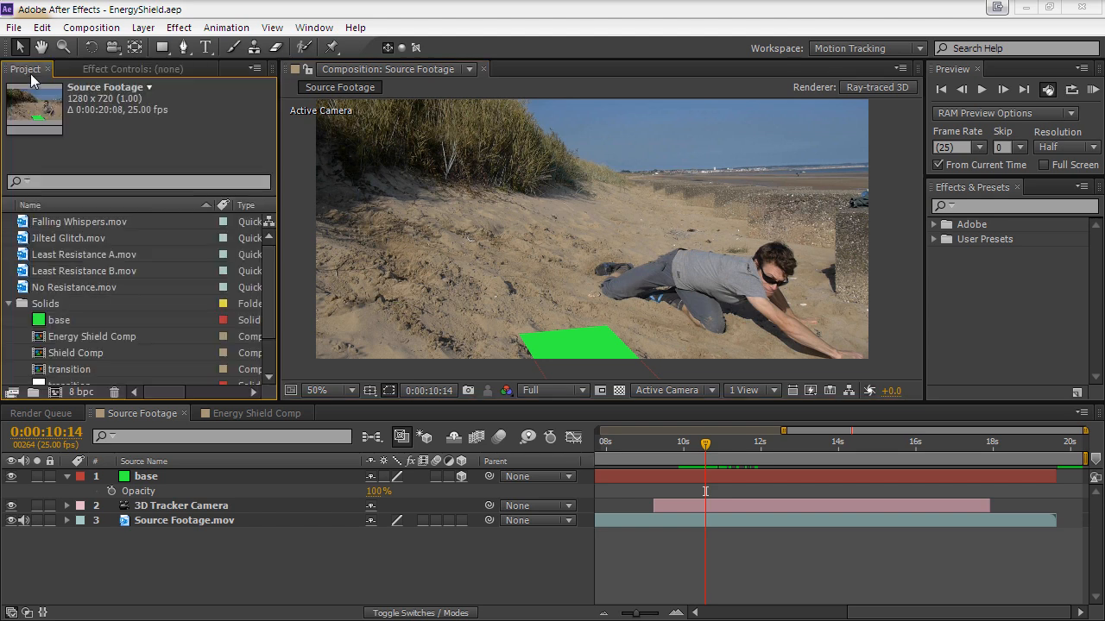
pyautogui.click(97, 337)
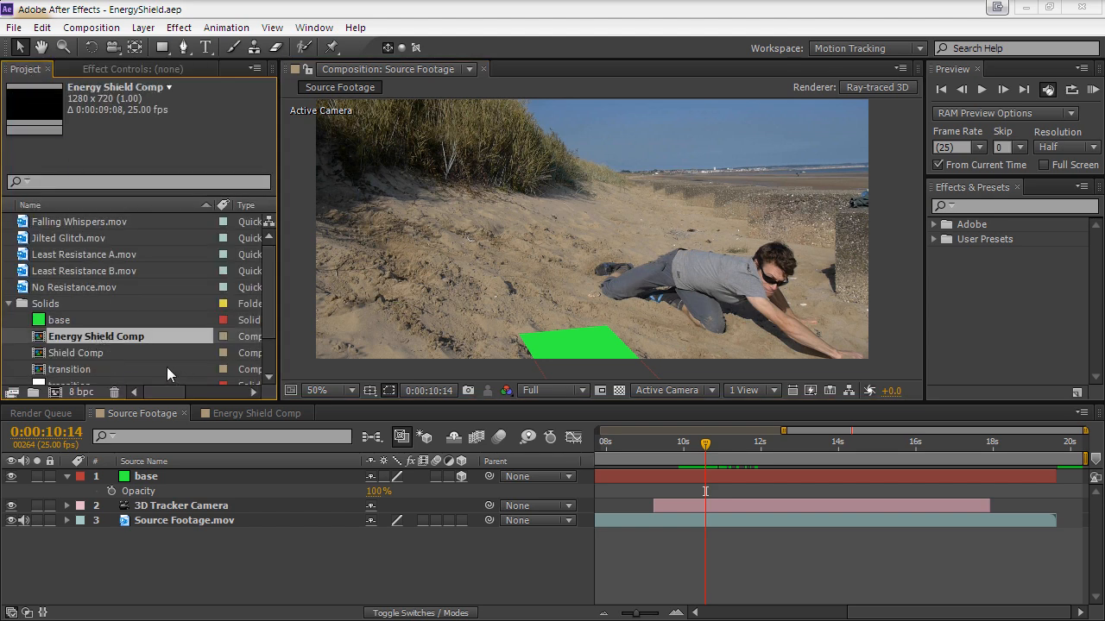
pyautogui.moveTo(117, 335); pyautogui.dragTo(705, 474)
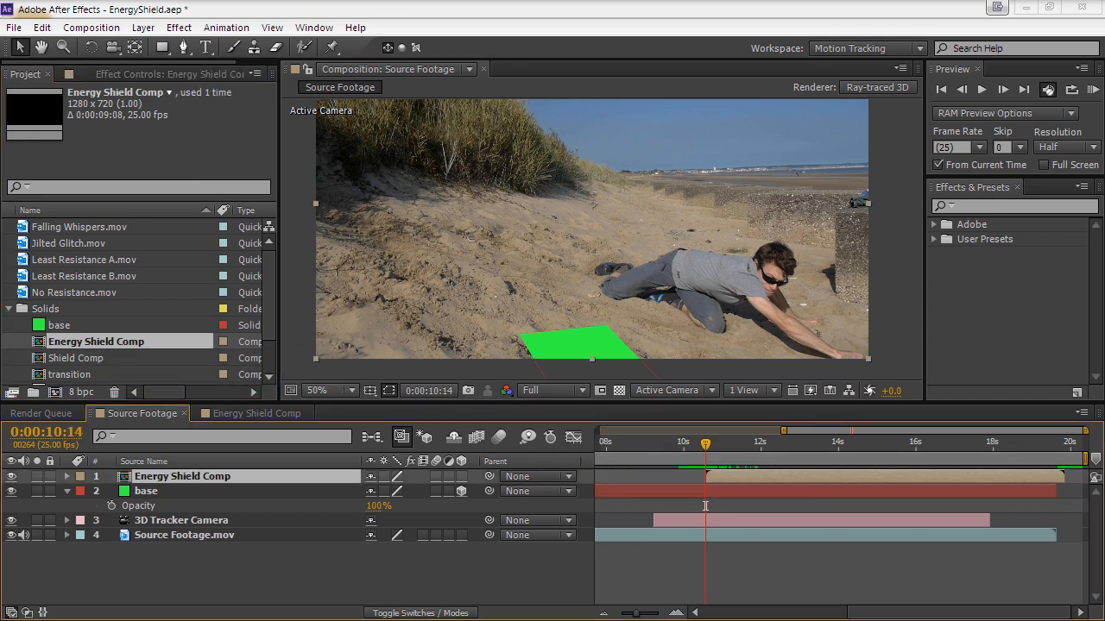
pyautogui.press('space')
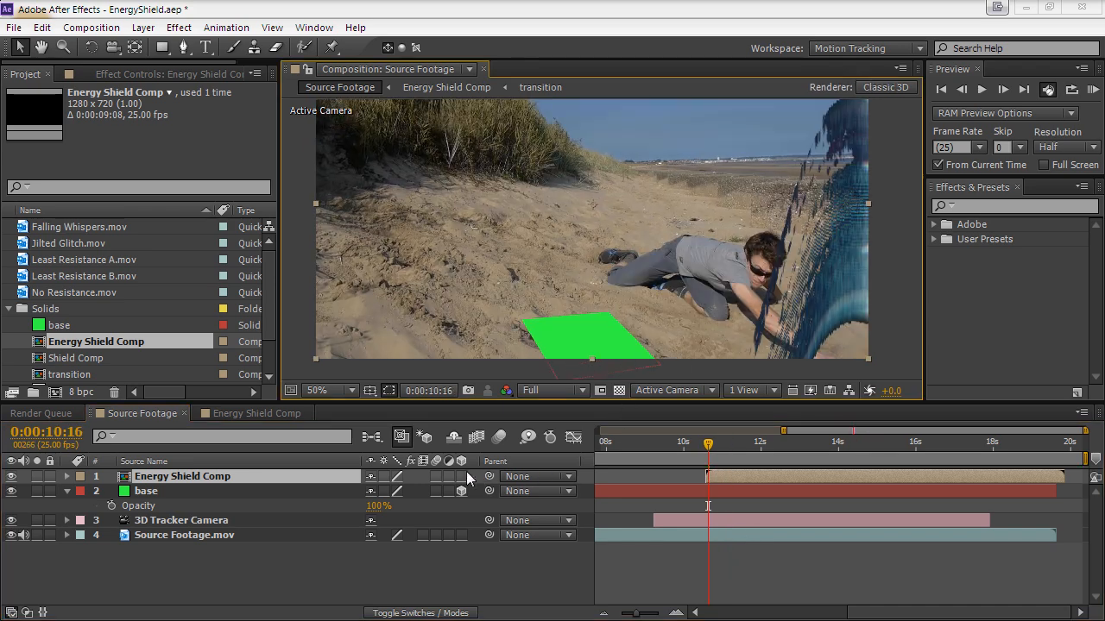
# Make Energy Shield Comp a 3D layer, snap it to the base layer's location by parenting, and reset its parent to None
pyautogui.click(460, 476)
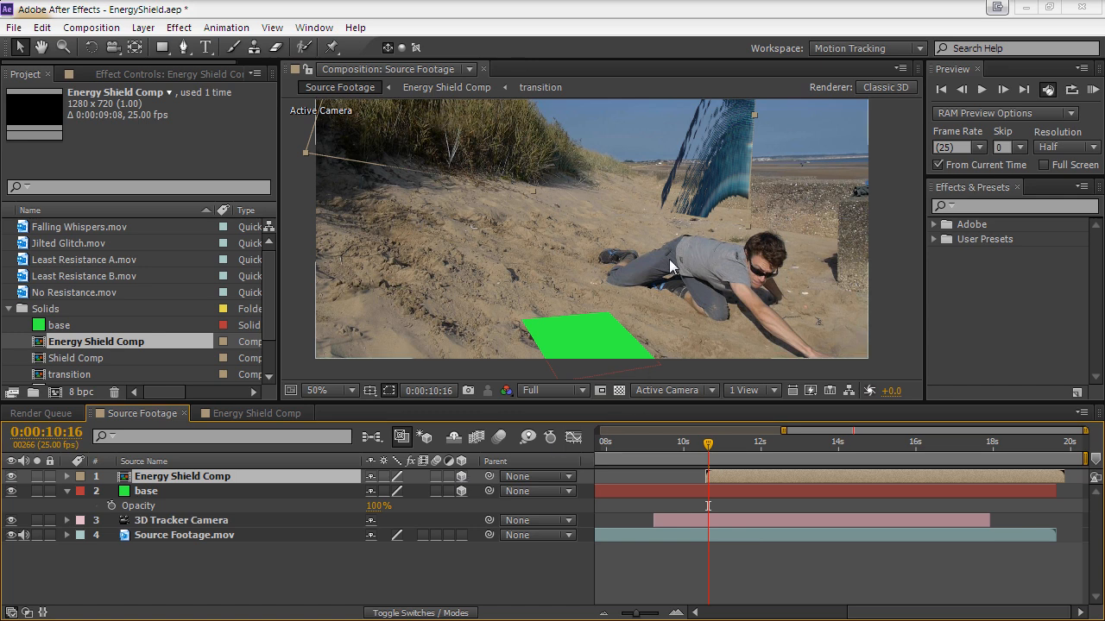
pyautogui.moveTo(489, 477); pyautogui.dragTo(186, 487)
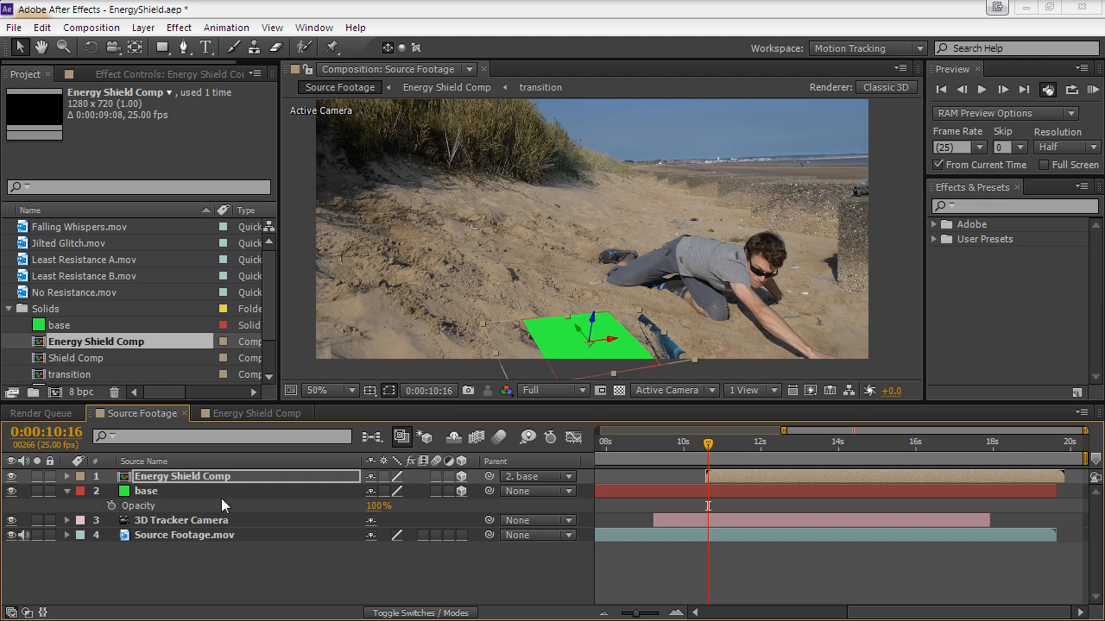
pyautogui.click(544, 478)
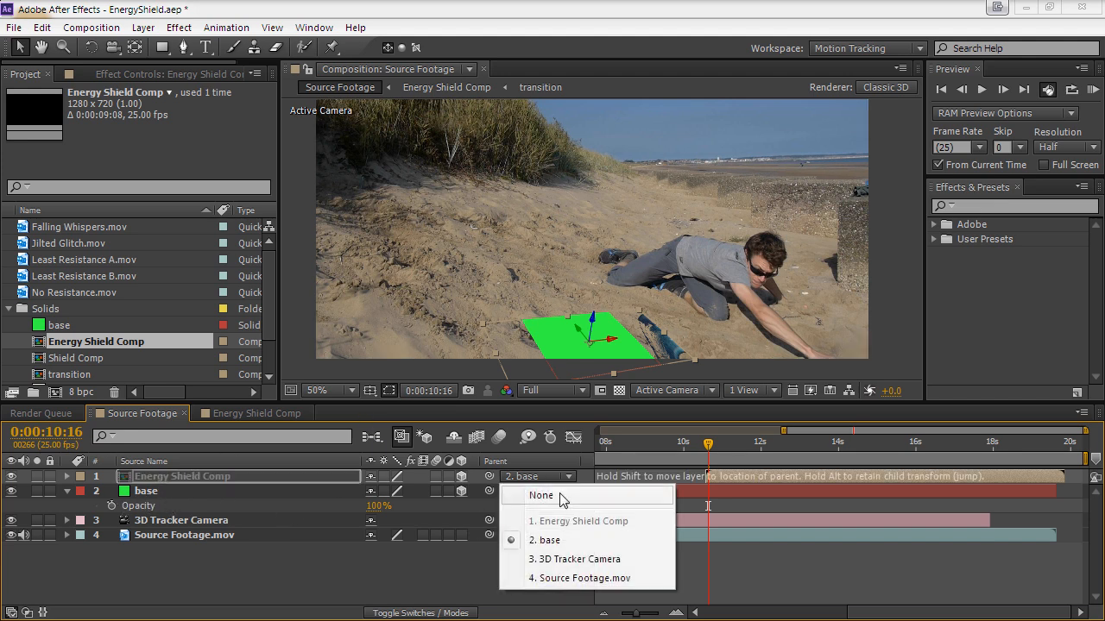
pyautogui.click(542, 495)
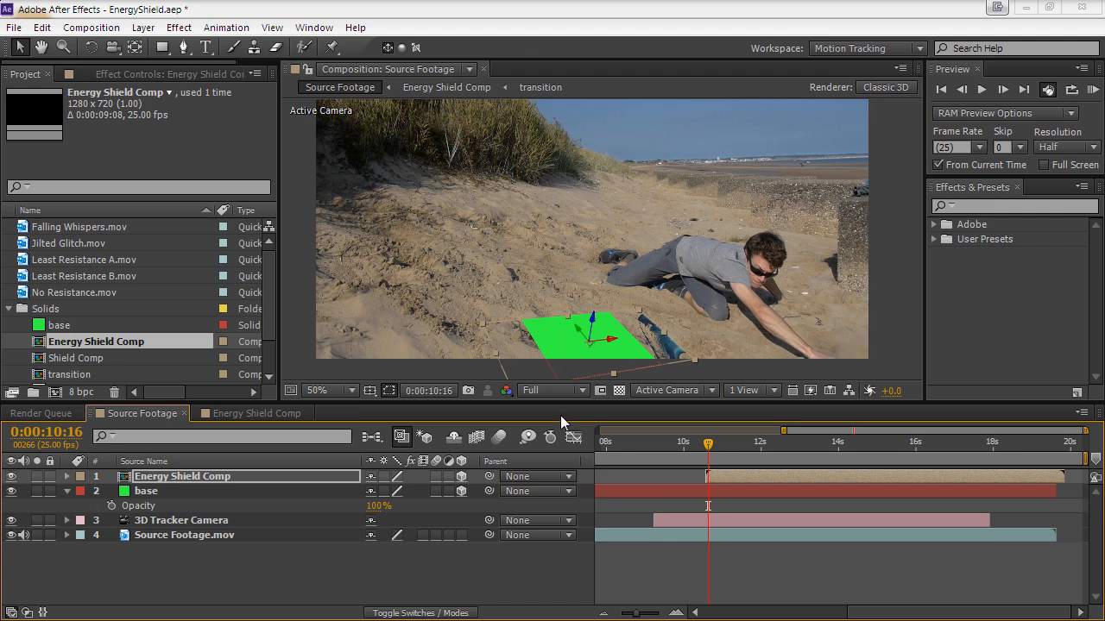
# Rotate the shield layer upright, move it along its X axis in front of the man, and check it at 0:00:11:03
pyautogui.press('w')
pyautogui.moveTo(614, 339); pyautogui.dragTo(614, 382)
pyautogui.click(26, 48)
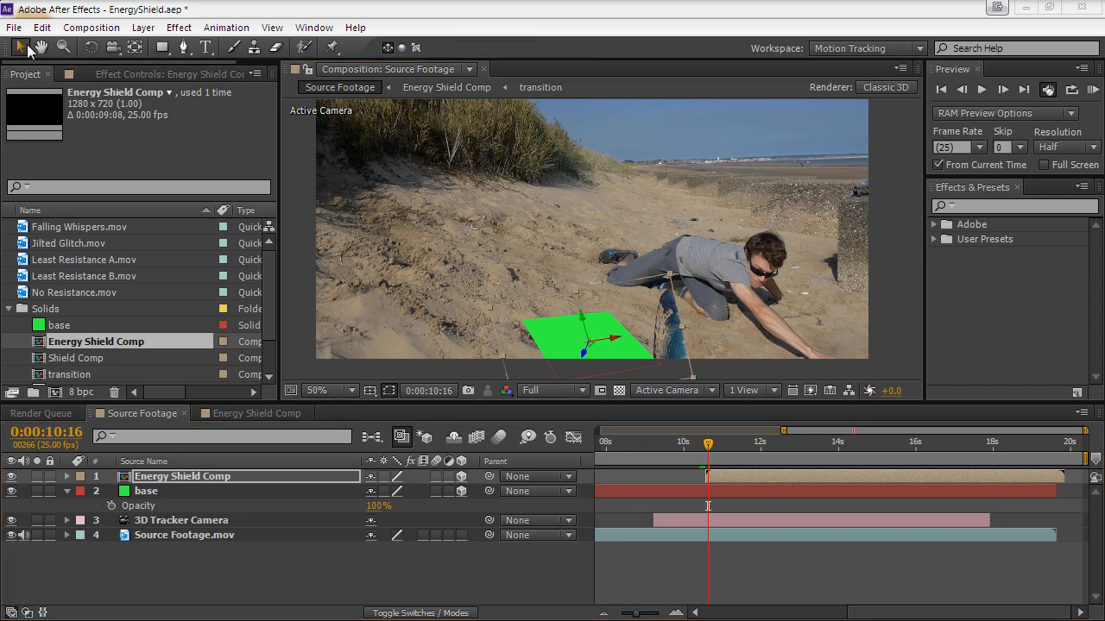
pyautogui.moveTo(609, 339); pyautogui.dragTo(701, 338)
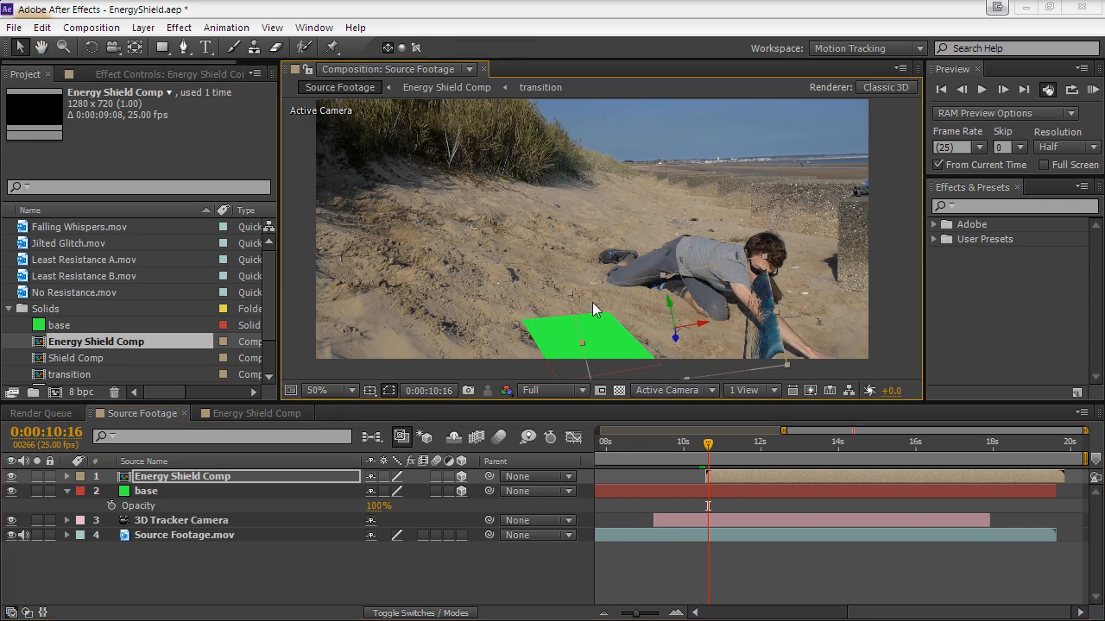
pyautogui.moveTo(708, 442); pyautogui.dragTo(729, 452)
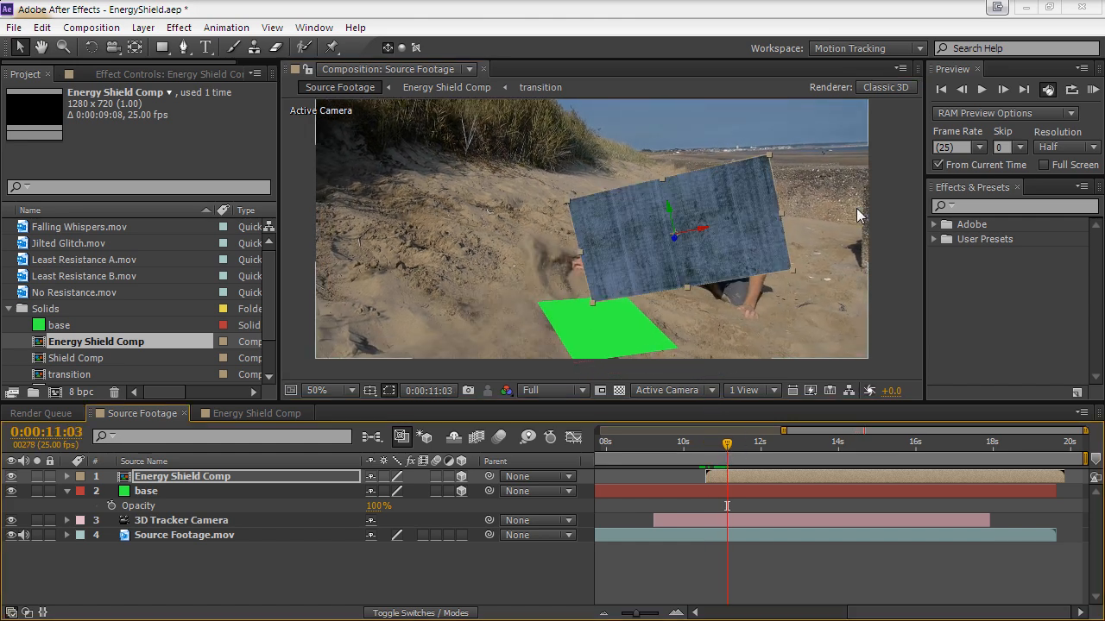
# Switch the Source Footage composition's renderer to Ray-traced 3D
pyautogui.click(884, 86)
pyautogui.click(202, 166)
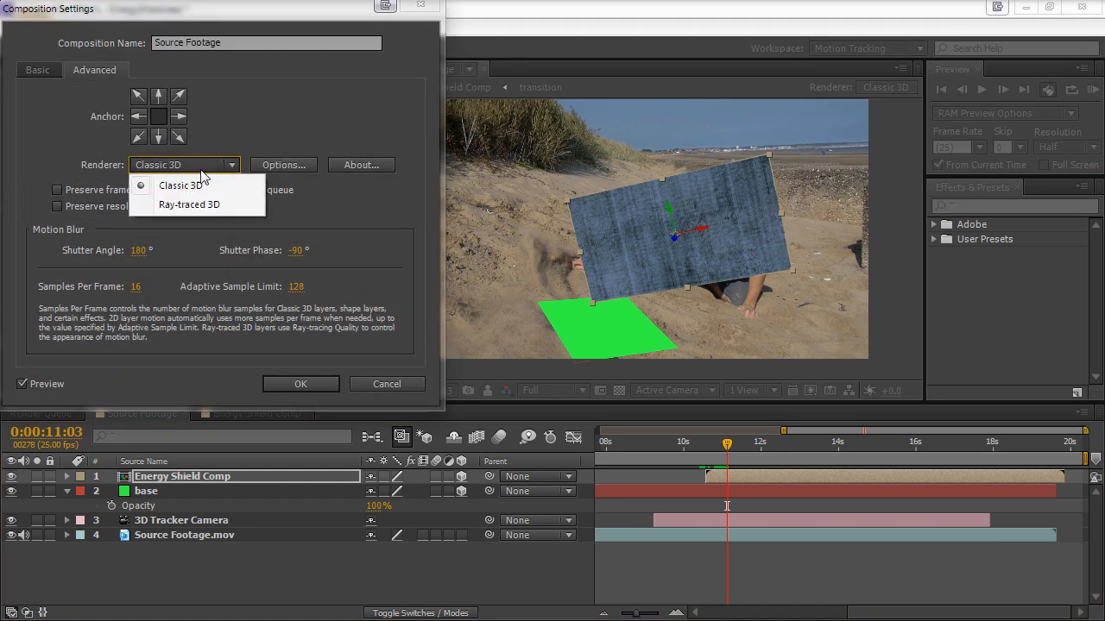
pyautogui.click(189, 204)
pyautogui.click(303, 385)
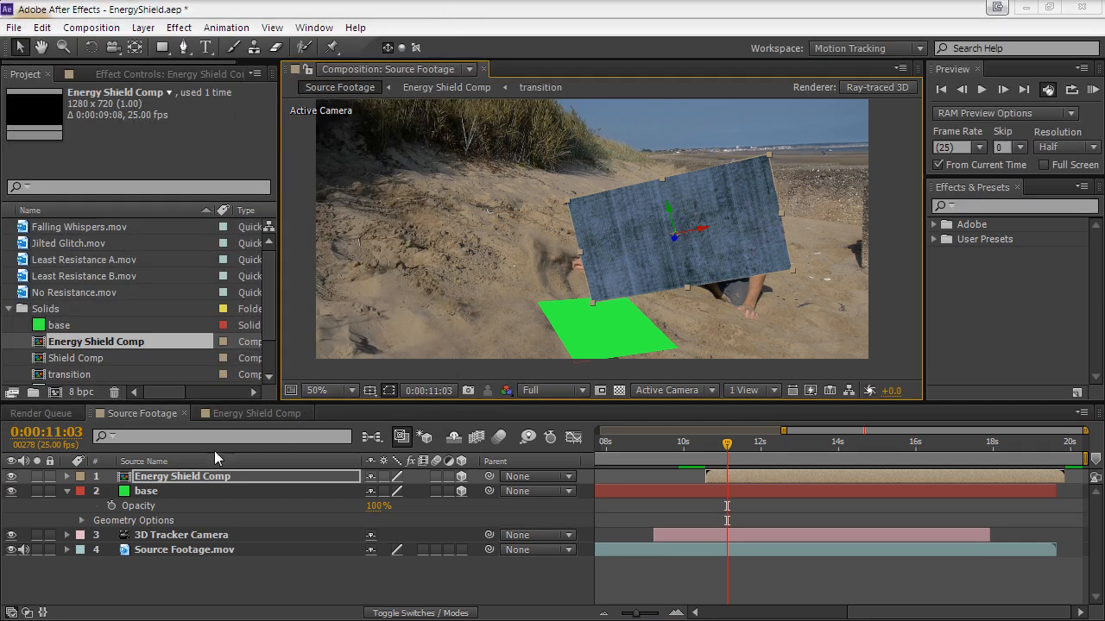
# Set the Energy Shield Comp layer's Curvature to -85% in its Geometry Options
pyautogui.click(67, 477)
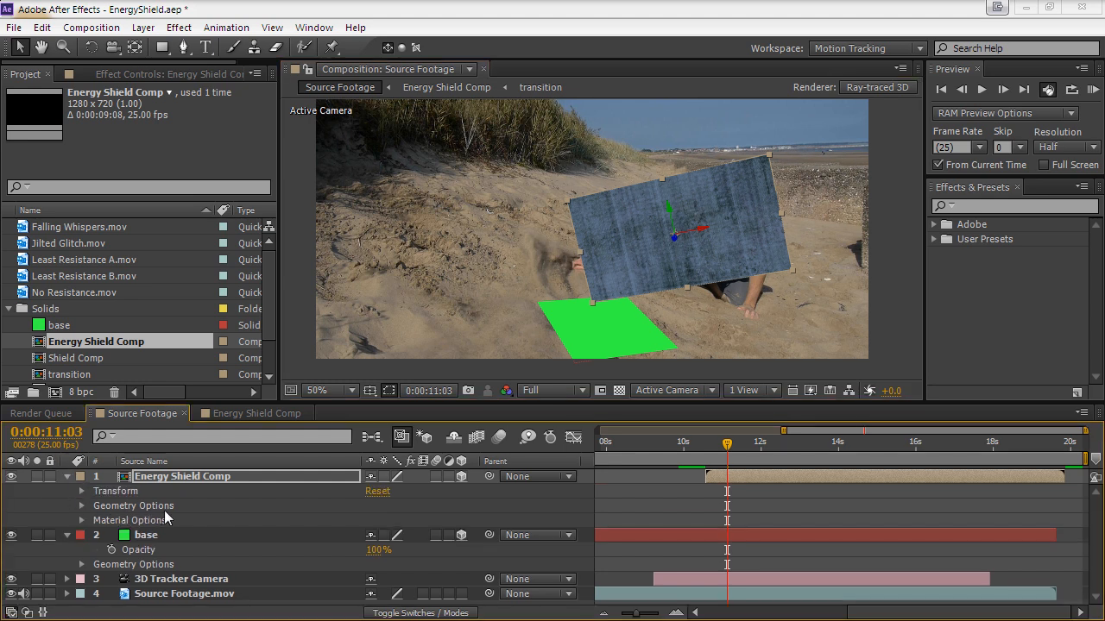
pyautogui.click(82, 505)
pyautogui.click(143, 521)
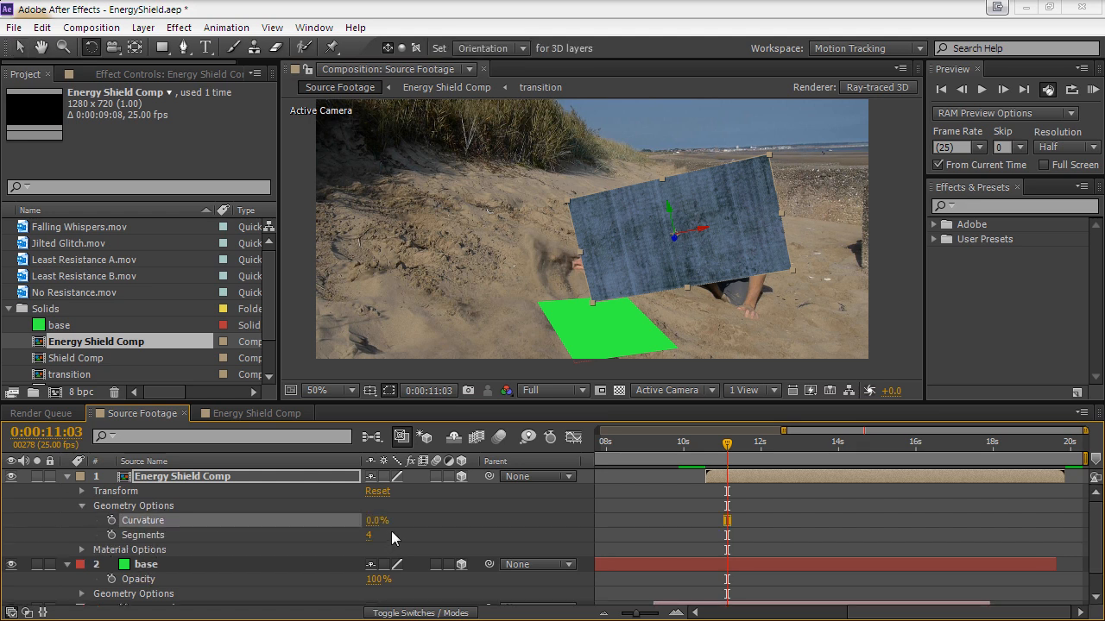
pyautogui.click(377, 520)
pyautogui.write('-85')
pyautogui.press('Return')
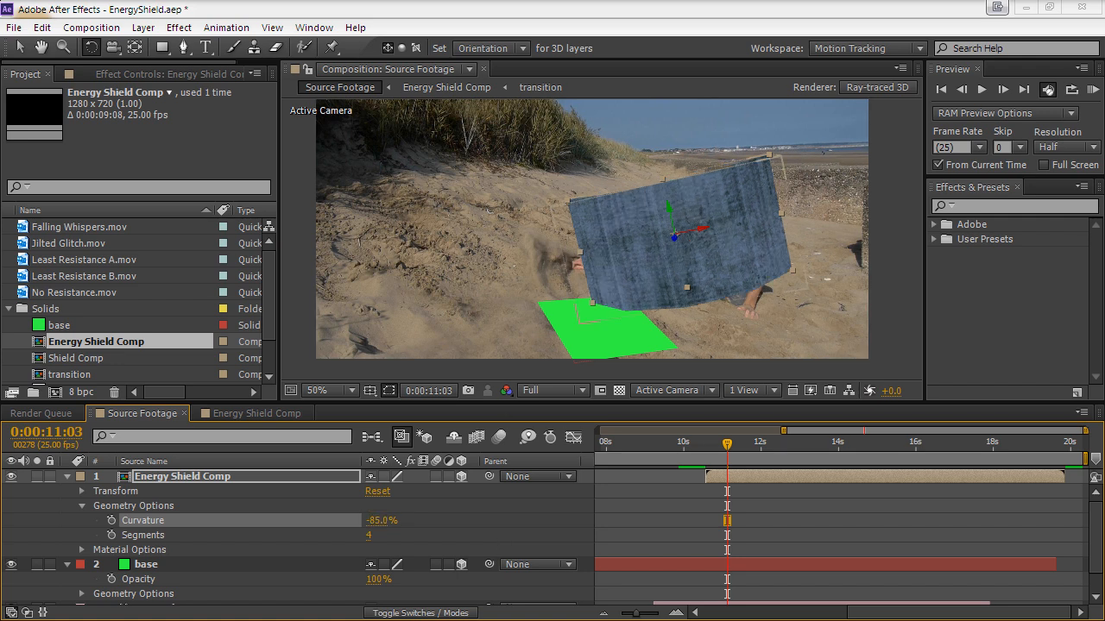
# Set the shield layer's Segments to 10, tilting the layer to inspect its curve and rotating it back upright
pyautogui.moveTo(705, 228); pyautogui.dragTo(706, 293)
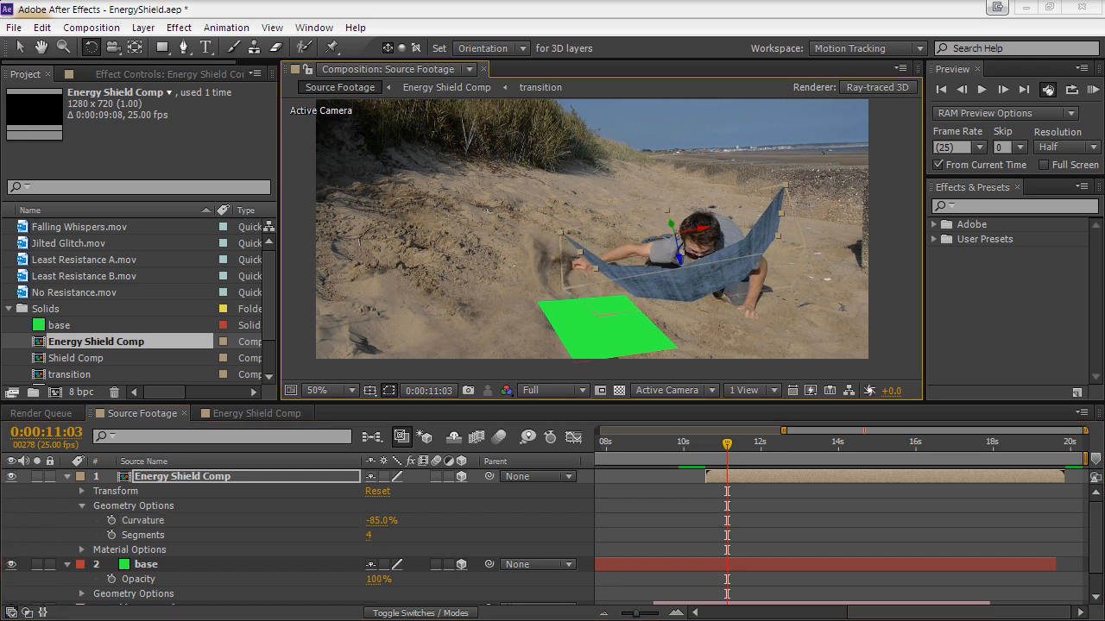
pyautogui.click(369, 535)
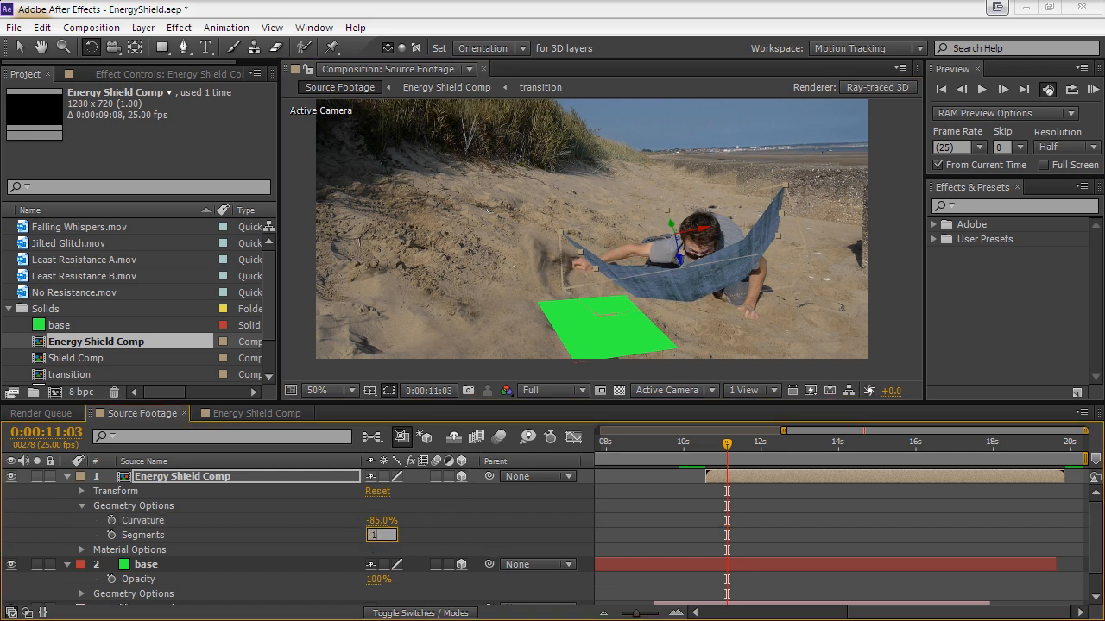
pyautogui.click(479, 536)
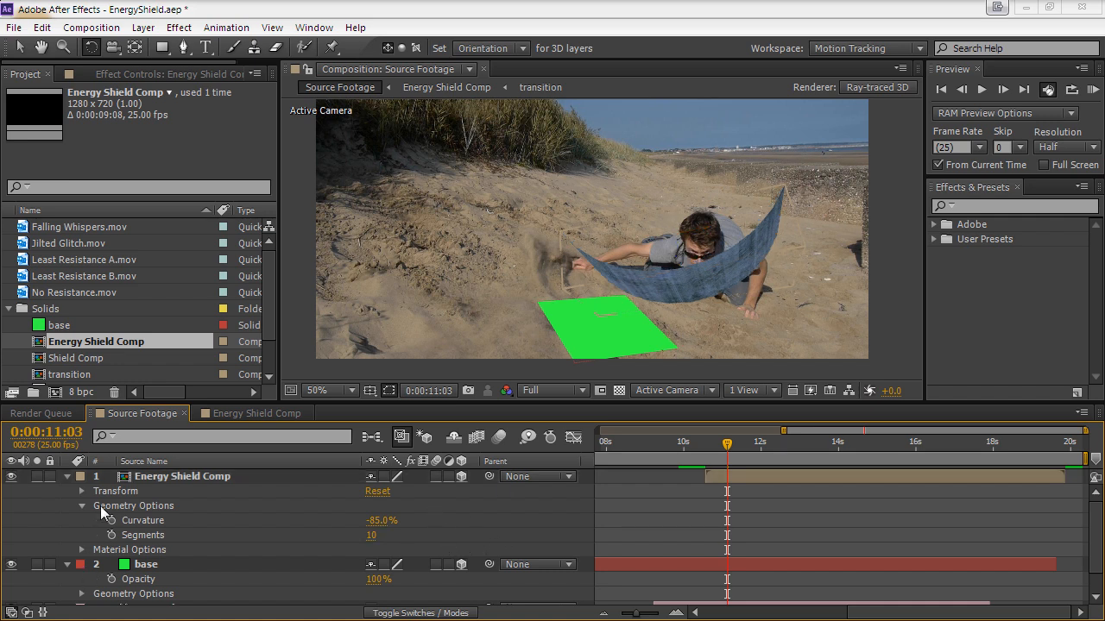
pyautogui.click(171, 479)
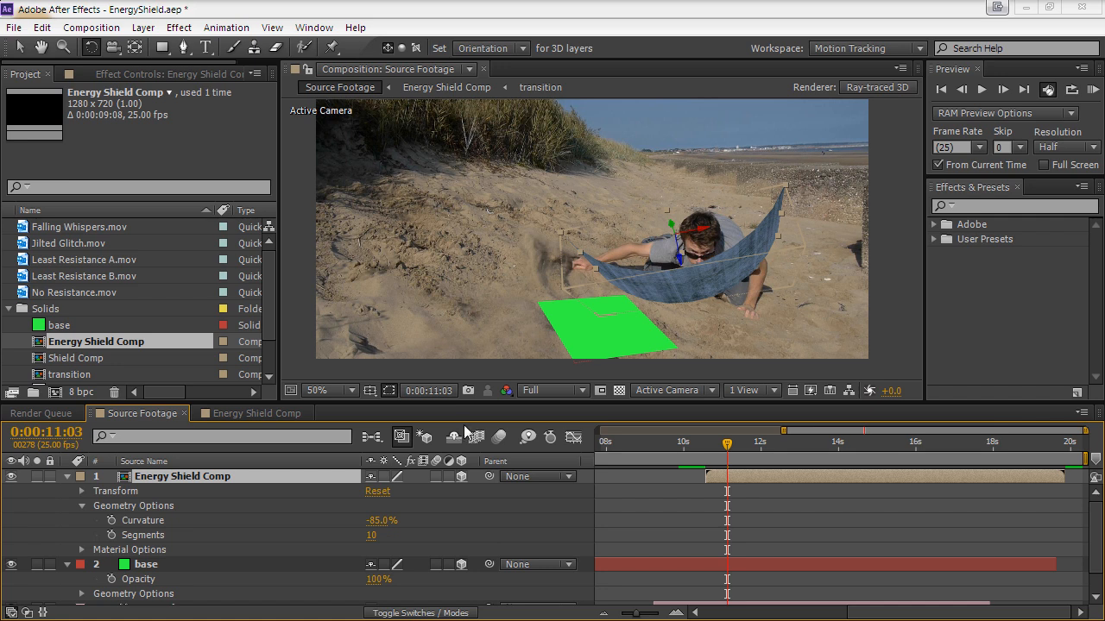
pyautogui.moveTo(703, 266); pyautogui.dragTo(703, 230)
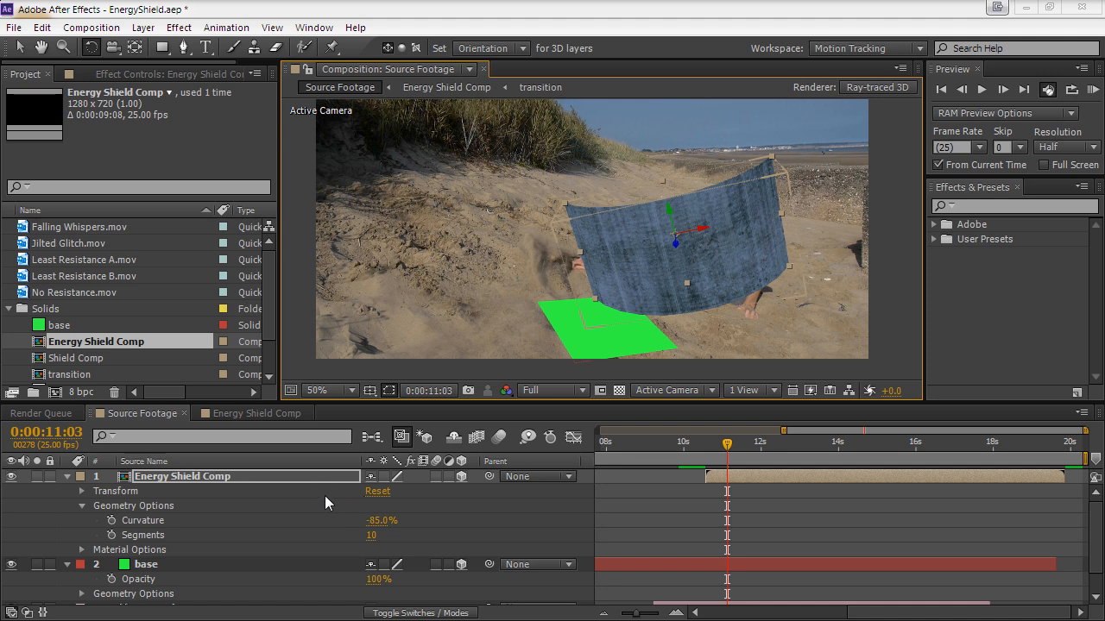
# Lower the Energy Shield Comp layer's opacity to 65% and rotate the curved shield level in front of the man
pyautogui.press('t')
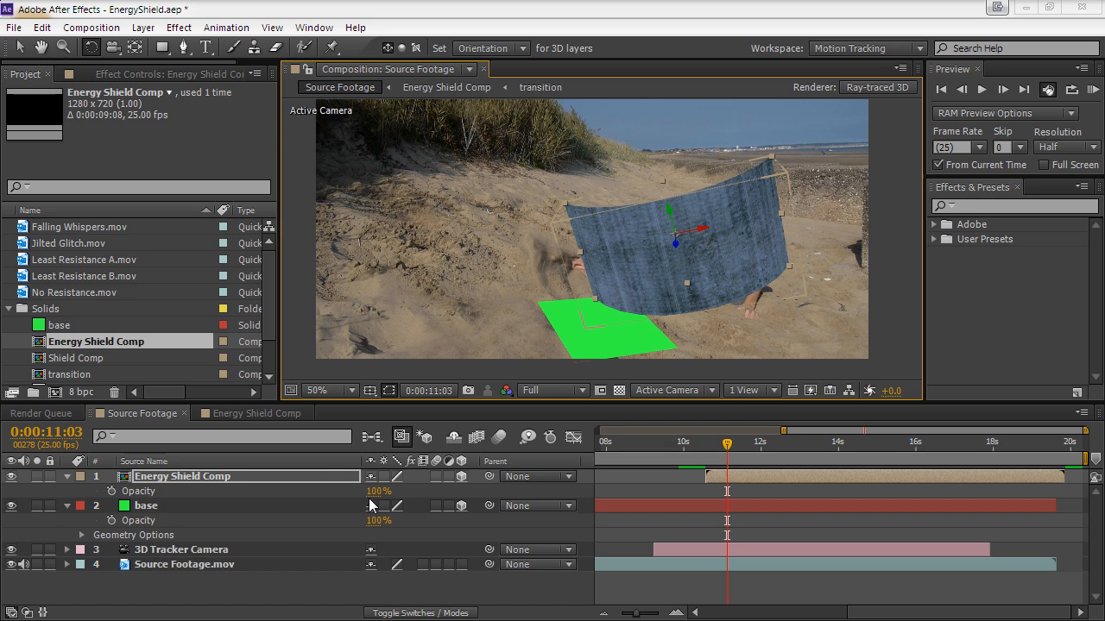
pyautogui.moveTo(376, 491); pyautogui.dragTo(346, 491)
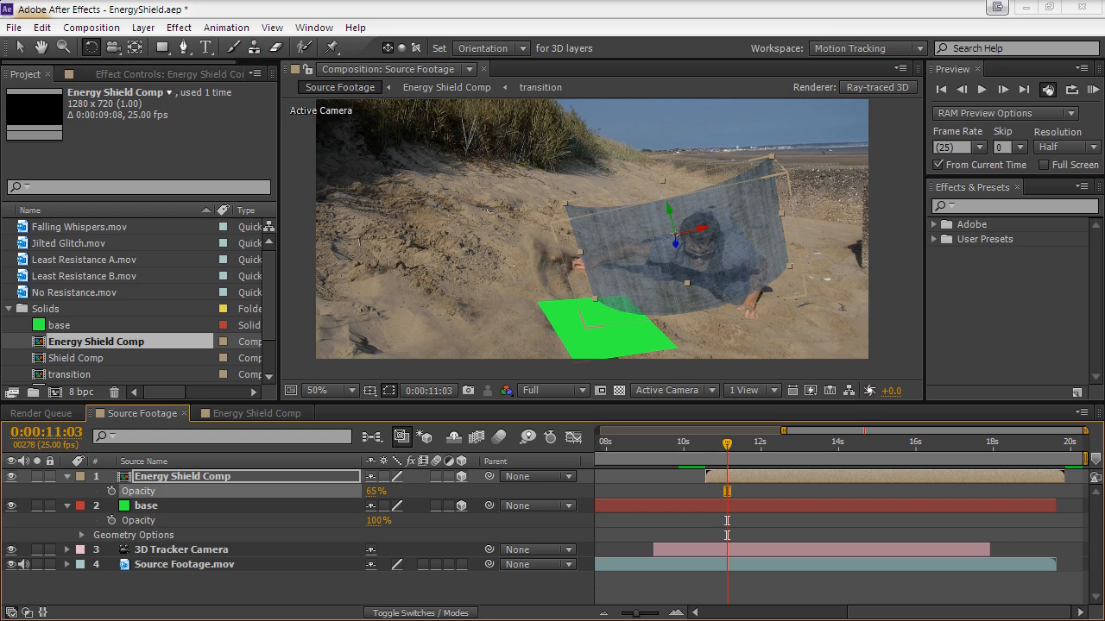
pyautogui.moveTo(663, 245)
pyautogui.mouseDown()
pyautogui.moveTo(645, 247)
pyautogui.moveTo(677, 245)
pyautogui.mouseUp()
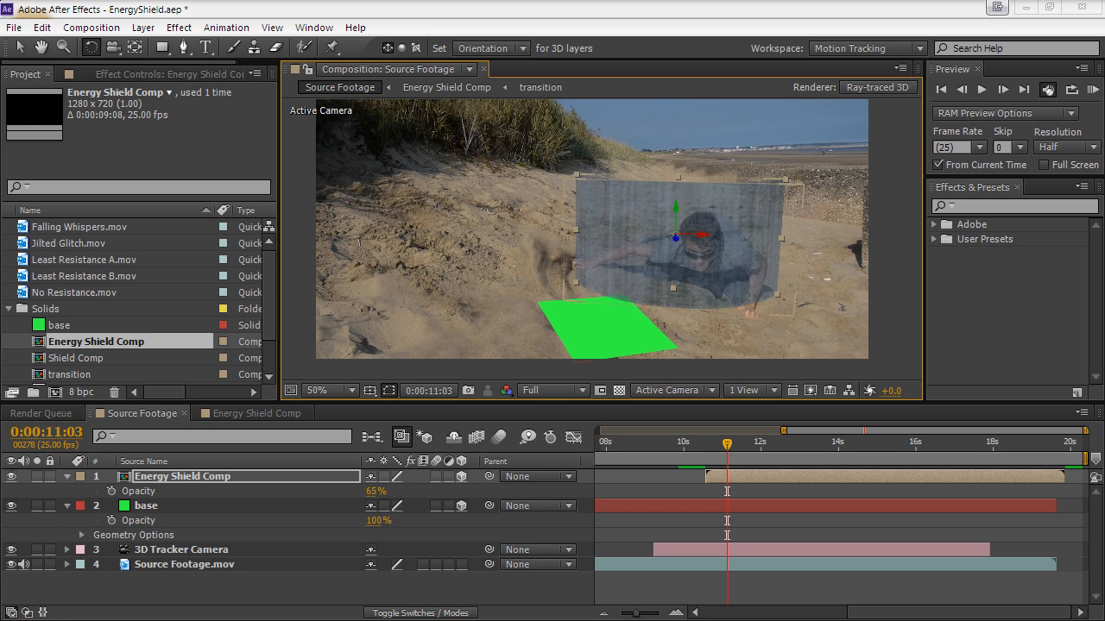
# Enlarge the shield layer well beyond the man, reposition it around him over the green base, and end the preview playback
pyautogui.click(20, 48)
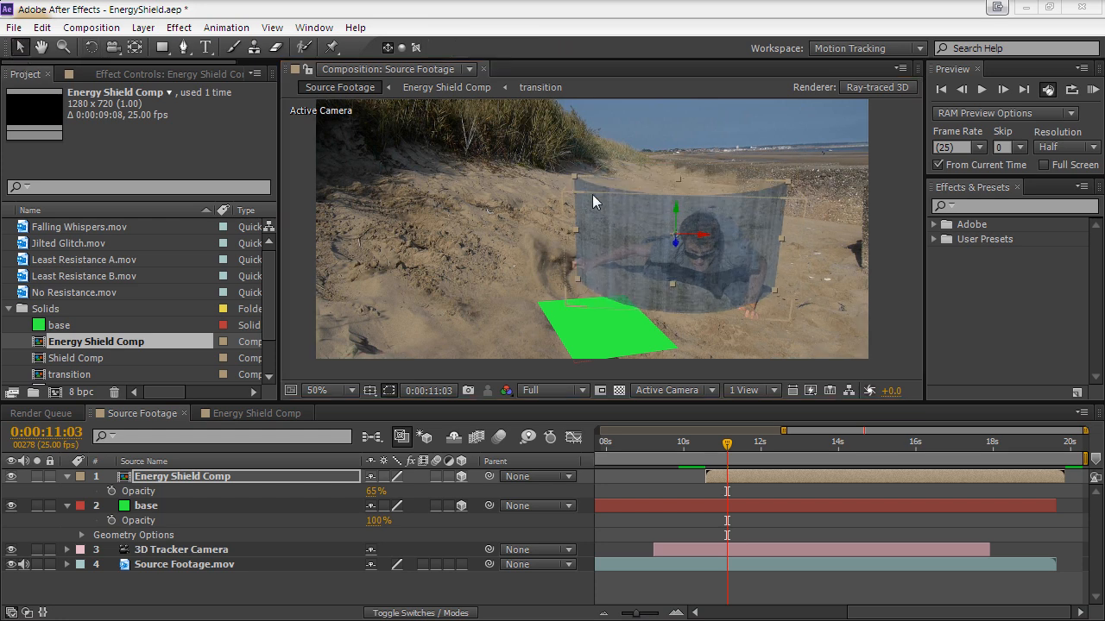
pyautogui.moveTo(545, 153); pyautogui.dragTo(515, 158)
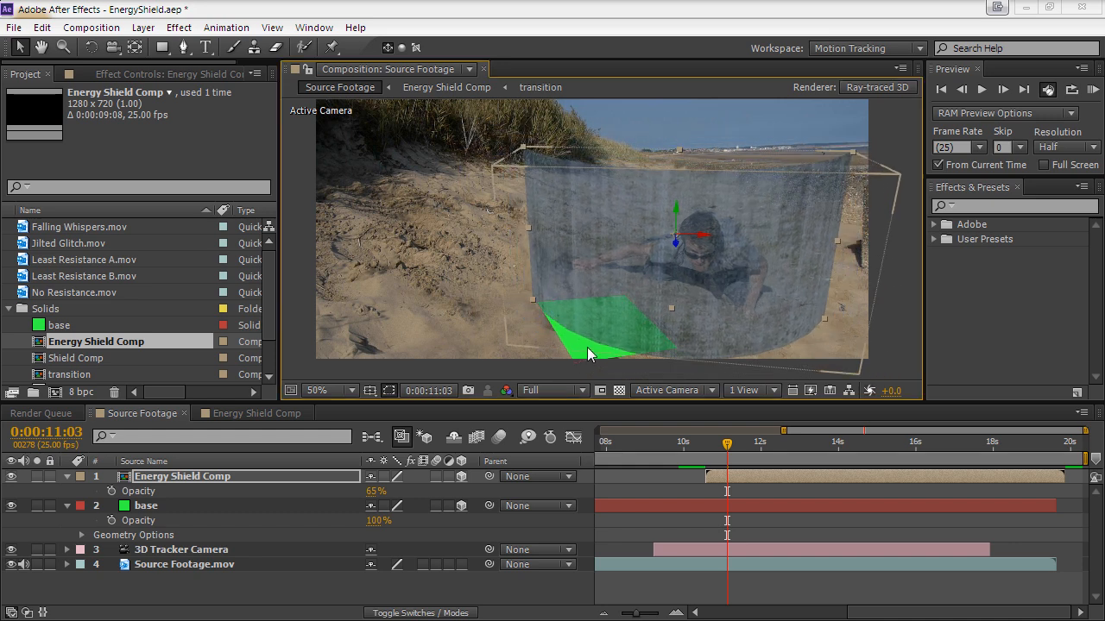
pyautogui.moveTo(676, 208)
pyautogui.mouseDown()
pyautogui.moveTo(676, 197)
pyautogui.moveTo(675, 228)
pyautogui.mouseUp()
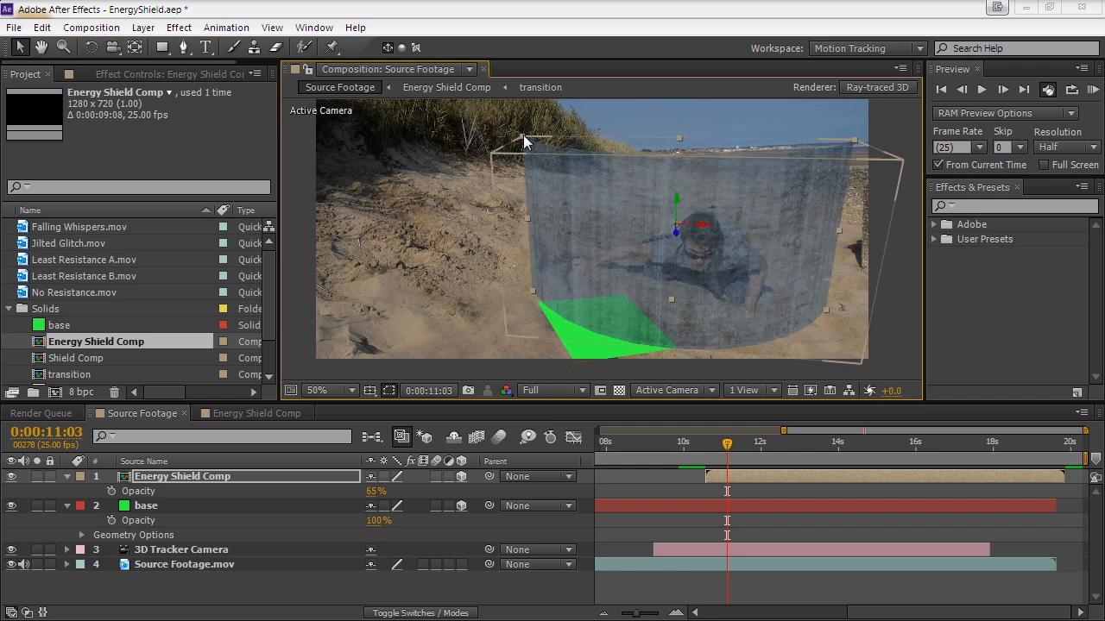
pyautogui.moveTo(518, 139); pyautogui.dragTo(510, 130)
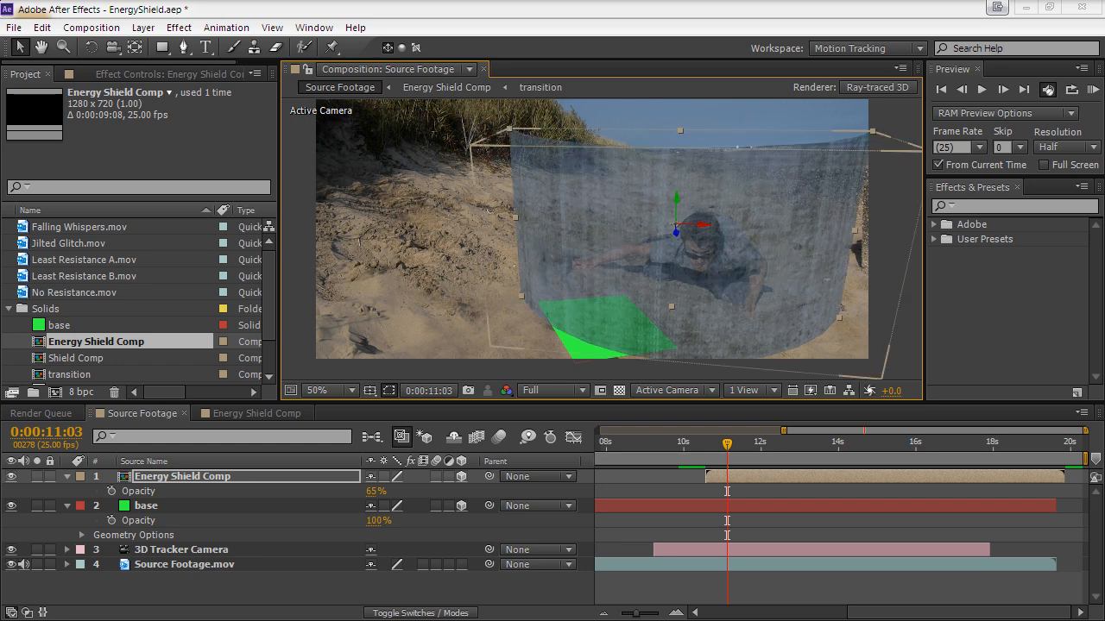
pyautogui.moveTo(678, 227); pyautogui.dragTo(689, 222)
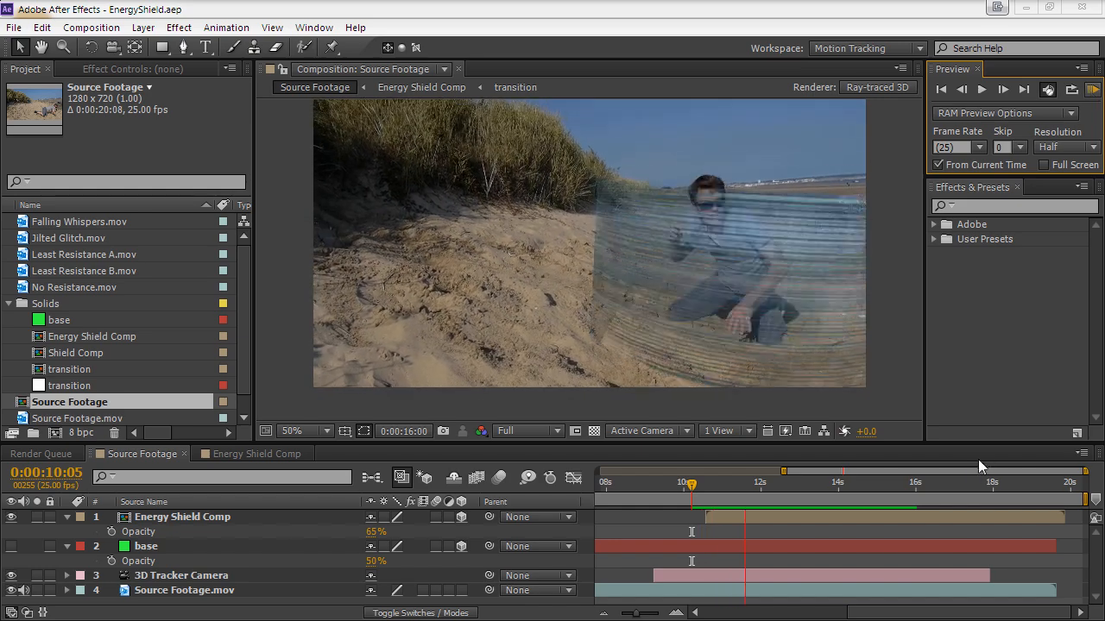
pyautogui.press('space')
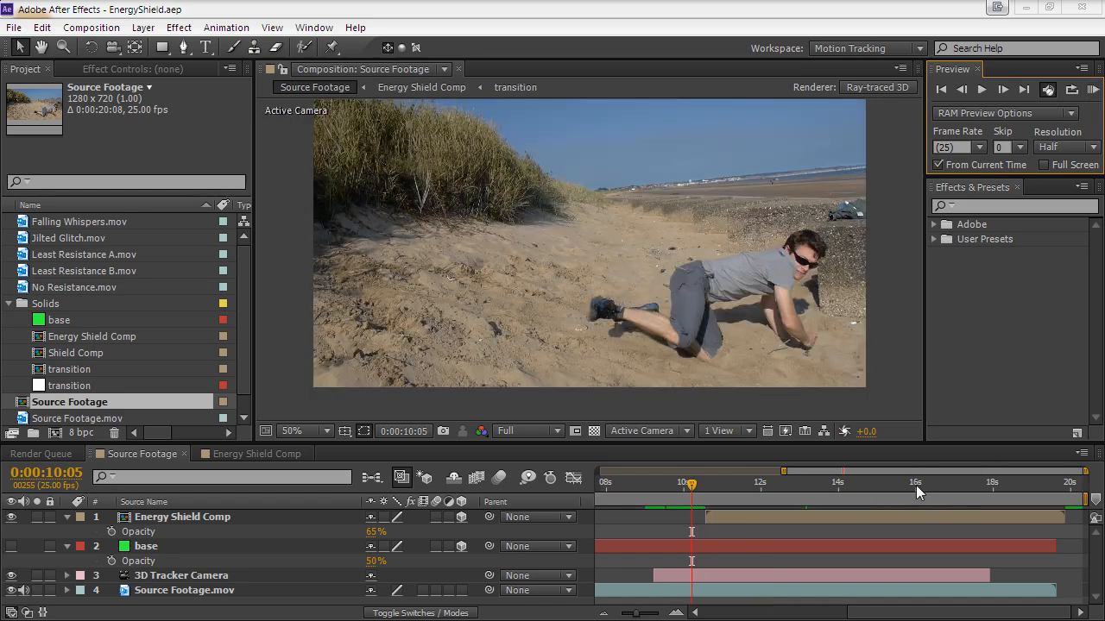
# Move to 0:00:15:09 in Source Footage and open the Shield Comp nested inside Energy Shield Comp
pyautogui.moveTo(916, 485); pyautogui.dragTo(888, 500)
pyautogui.click(192, 518)
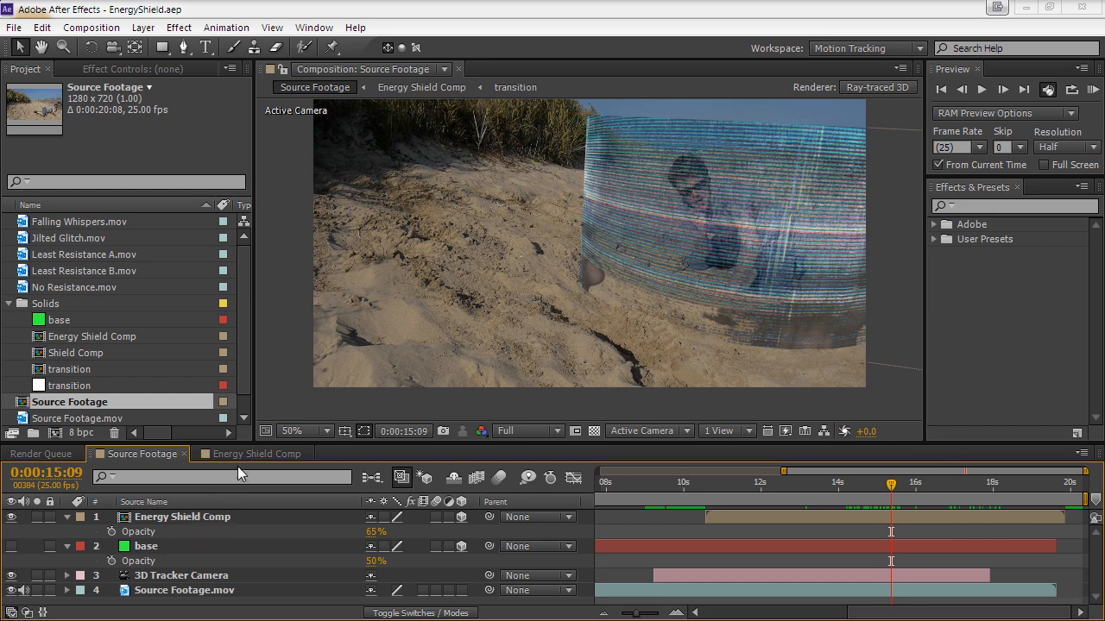
pyautogui.click(244, 453)
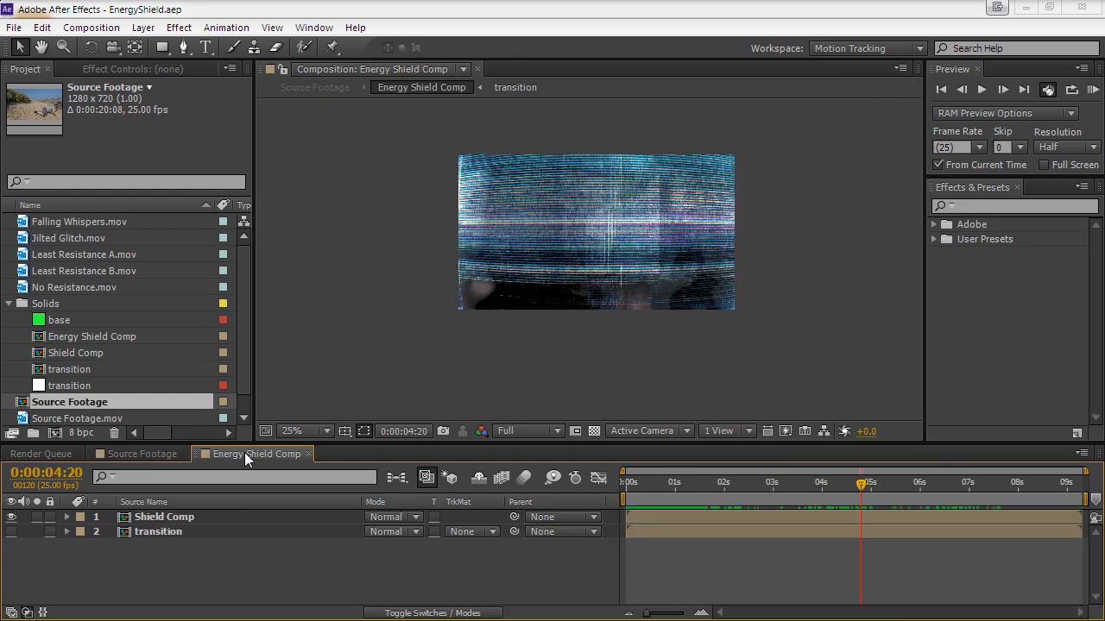
pyautogui.doubleClick(178, 518)
pyautogui.scroll(-1, 849, 561)
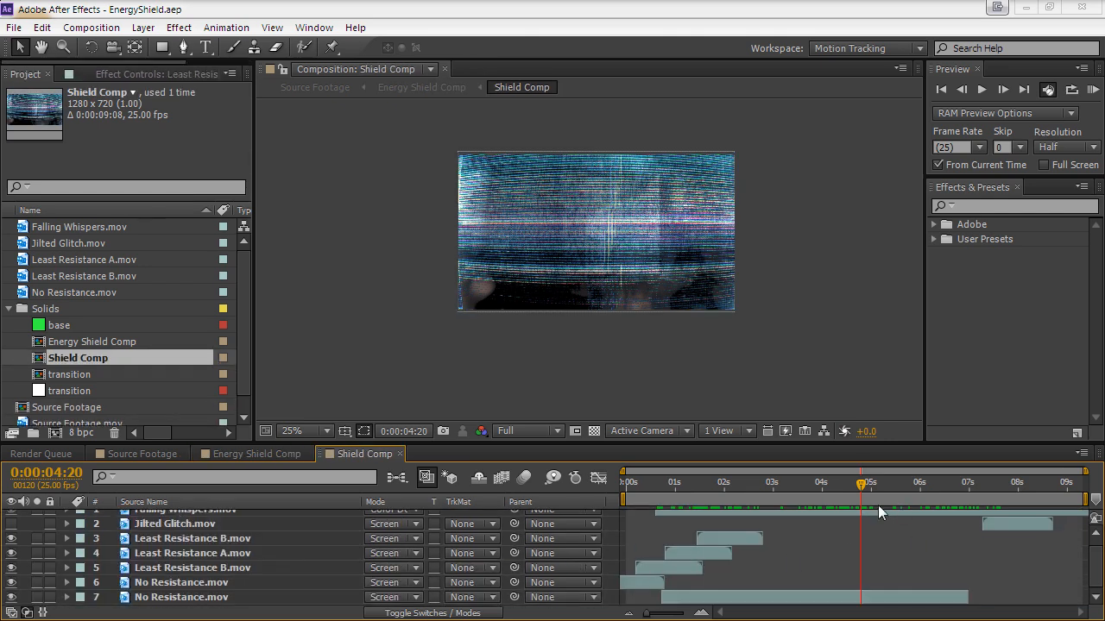
# Duplicate the three Least Resistance layers and the short No Resistance.mov layer, placing the copies above Jilted Glitch.mov
pyautogui.click(246, 542)
pyautogui.keyDown('shift'); pyautogui.click(221, 583); pyautogui.keyUp('shift')
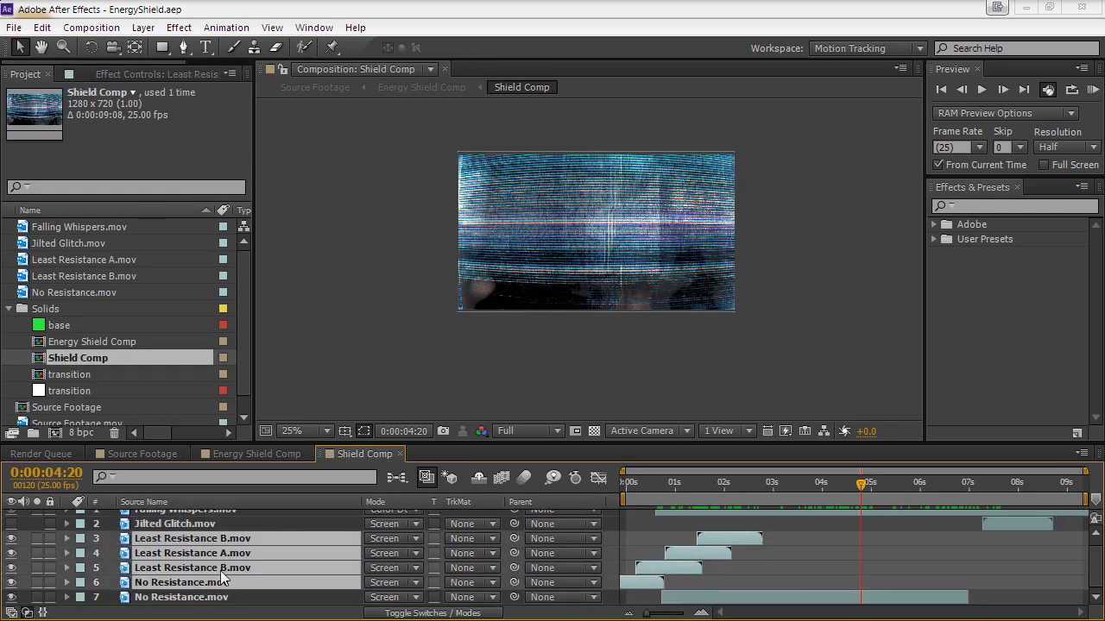
pyautogui.rightClick(221, 565)
pyautogui.click(457, 4)
pyautogui.hotkey('ctrl', 'd')
pyautogui.moveTo(260, 537)
pyautogui.mouseDown()
pyautogui.moveTo(259, 513)
pyautogui.moveTo(267, 527)
pyautogui.mouseUp()
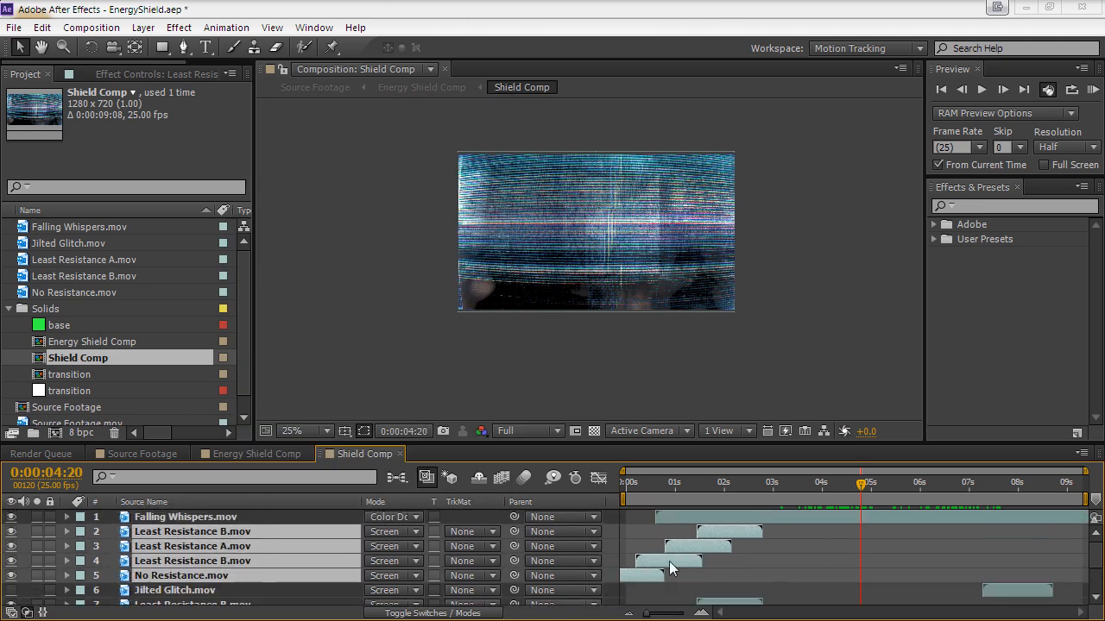
# Shift the four duplicated layers together in time so the No Resistance.mov copy starts at about 4.4 seconds
pyautogui.moveTo(641, 577); pyautogui.dragTo(879, 579)
pyautogui.hotkey('ctrl', 'z')
pyautogui.moveTo(649, 565); pyautogui.dragTo(871, 582)
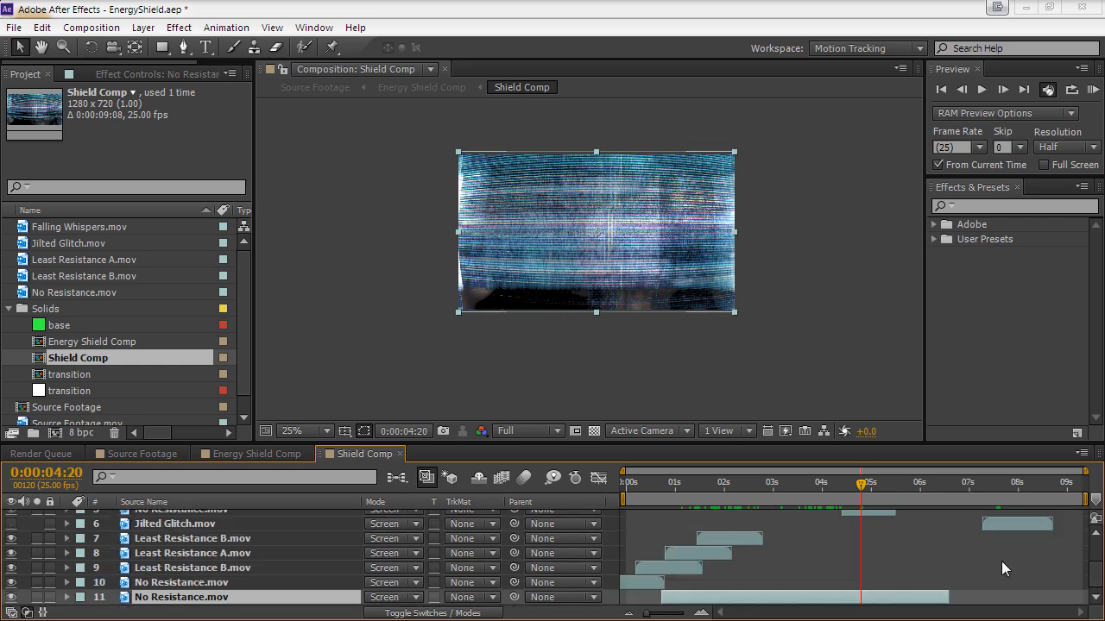
# Trim the long No Resistance.mov layer's end to 0:00:04:20 and keyframe its opacity from 100% at 0:00:04:16 to 0% at 0:00:04:18
pyautogui.moveTo(948, 597); pyautogui.dragTo(851, 598)
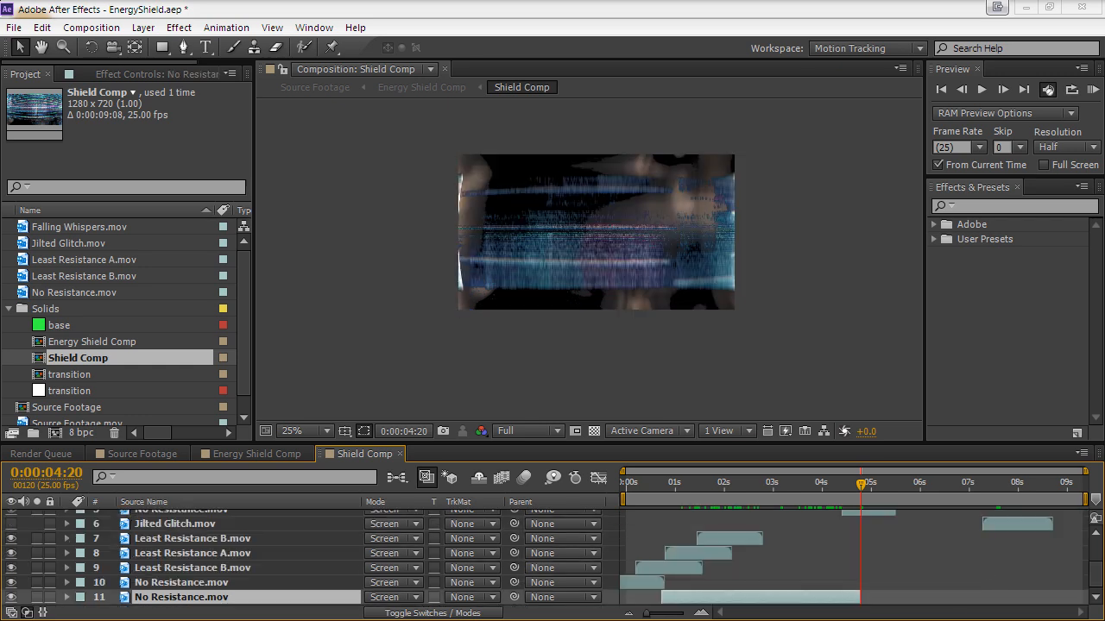
pyautogui.moveTo(857, 492)
pyautogui.mouseDown()
pyautogui.moveTo(841, 491)
pyautogui.moveTo(861, 493)
pyautogui.moveTo(852, 496)
pyautogui.mouseUp()
pyautogui.press('t')
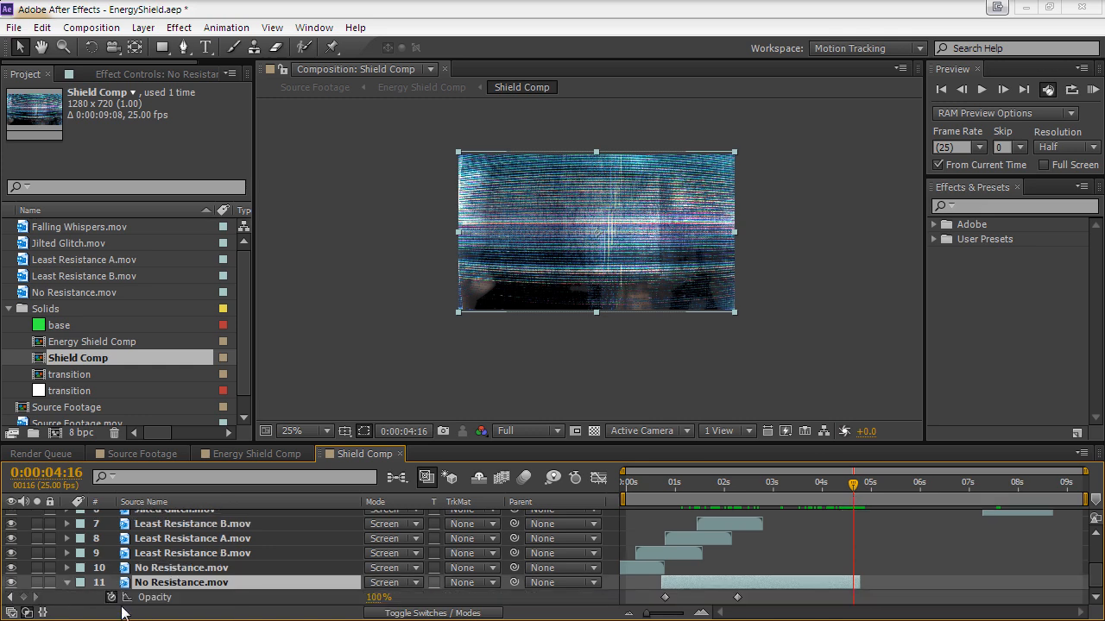
pyautogui.press('pagedown')
pyautogui.press('pagedown')
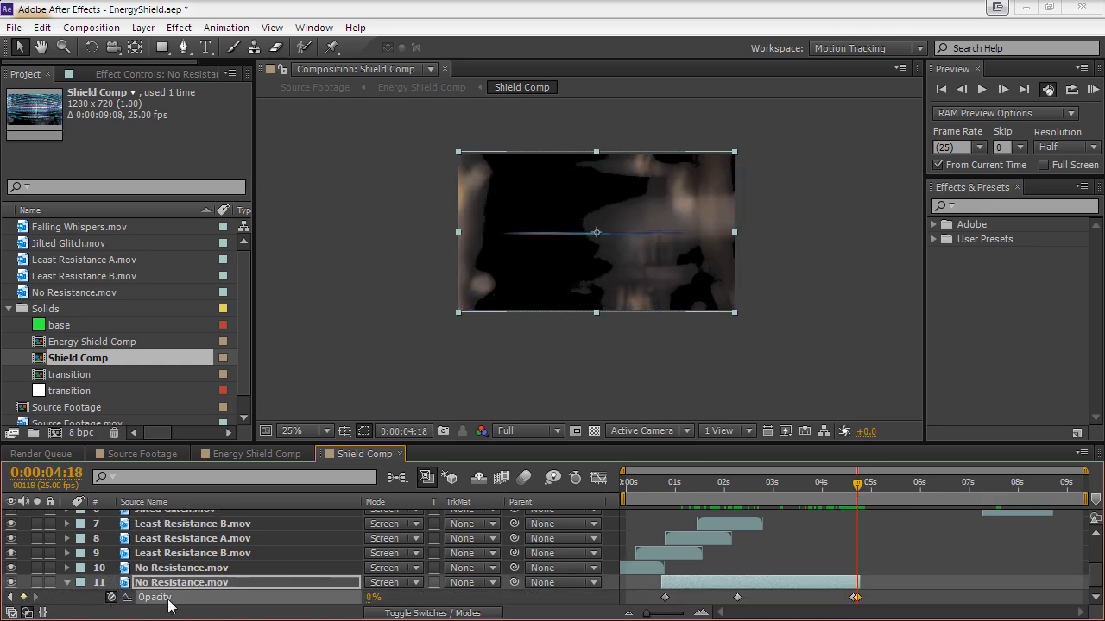
# Add a 100% opacity keyframe to the Falling Whispers.mov layer at 0:00:04:13
pyautogui.scroll(3, 810, 530)
pyautogui.click(183, 515)
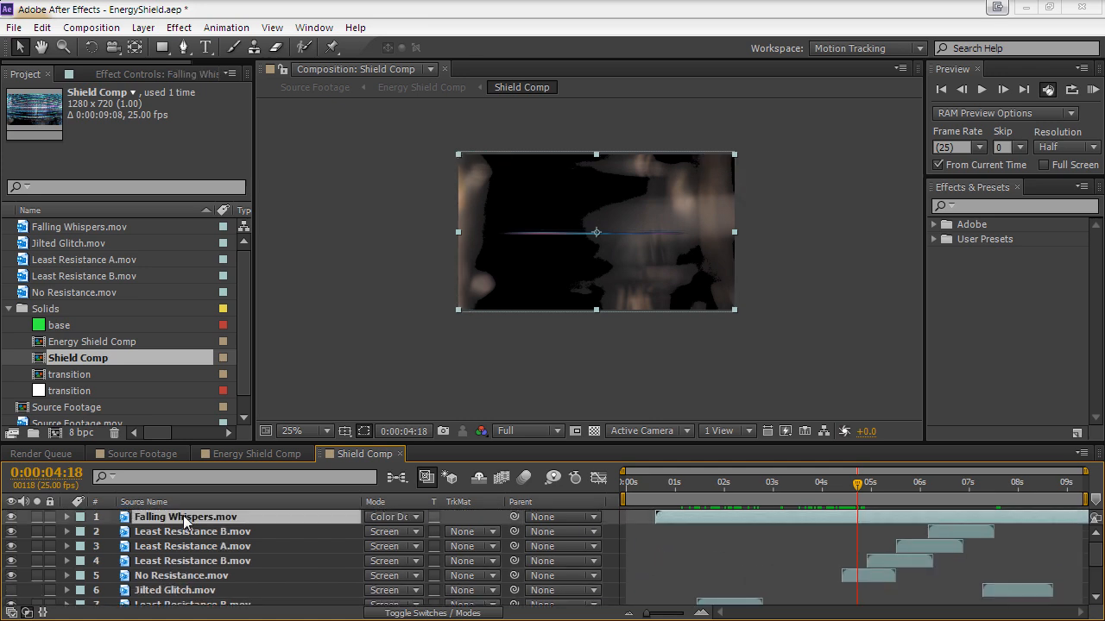
pyautogui.press('t')
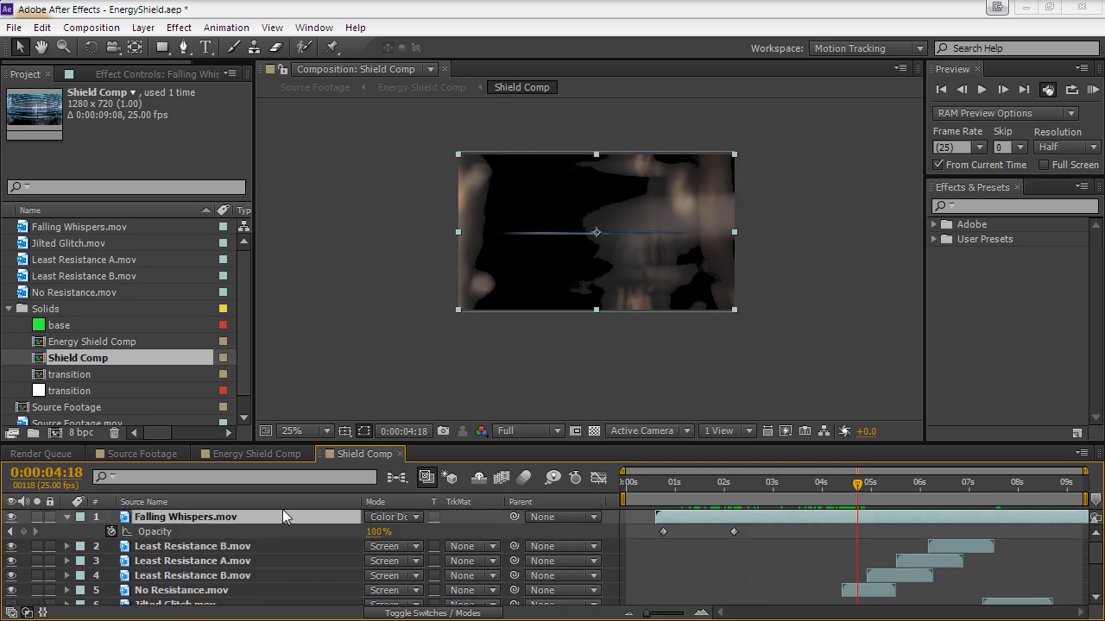
pyautogui.press('pageup')
pyautogui.press('pageup')
pyautogui.press('pageup')
pyautogui.press('pageup')
pyautogui.press('pageup')
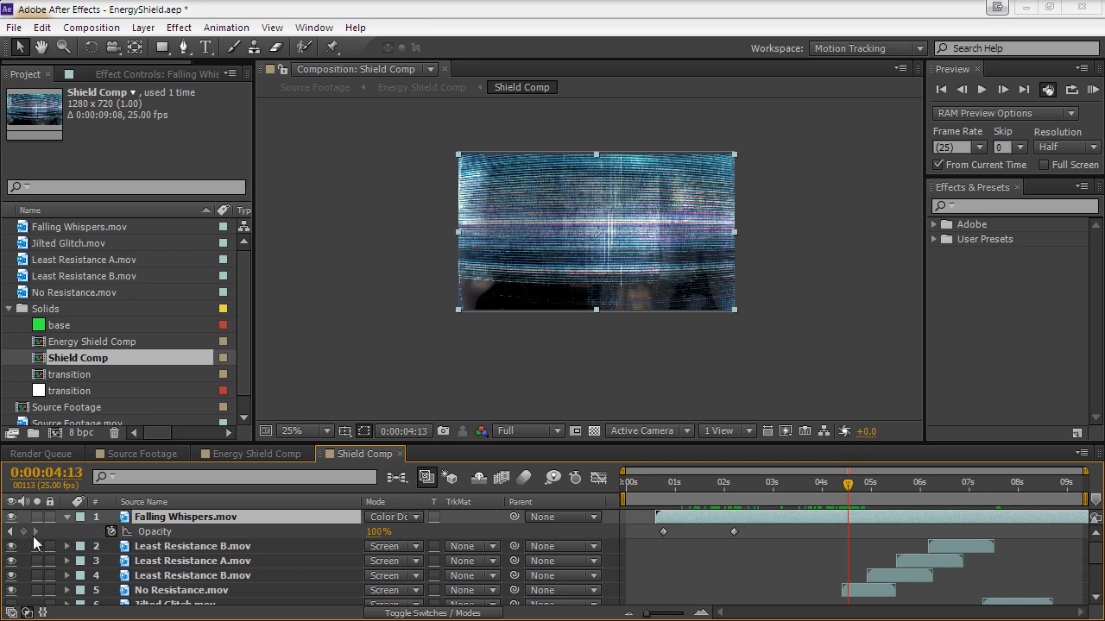
pyautogui.click(23, 531)
# Set the Falling Whispers.mov layer's opacity to 0% at 0:00:04:18
pyautogui.press('pagedown')
pyautogui.press('pagedown')
pyautogui.press('pagedown')
pyautogui.press('pagedown')
pyautogui.press('pagedown')
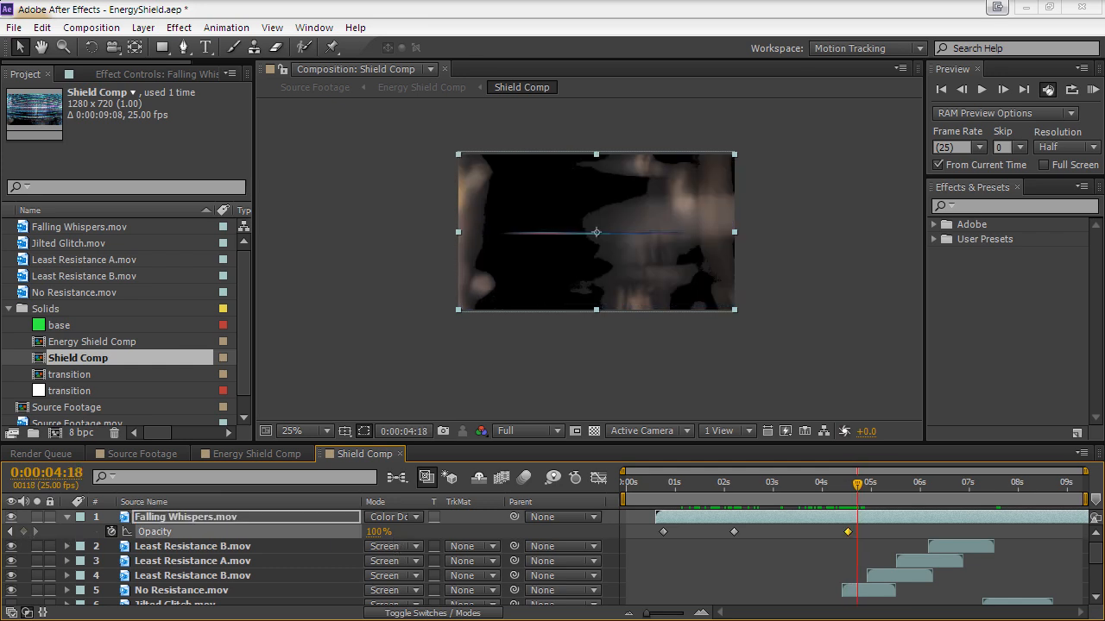
pyautogui.click(377, 532)
pyautogui.write('0')
pyautogui.press('Return')
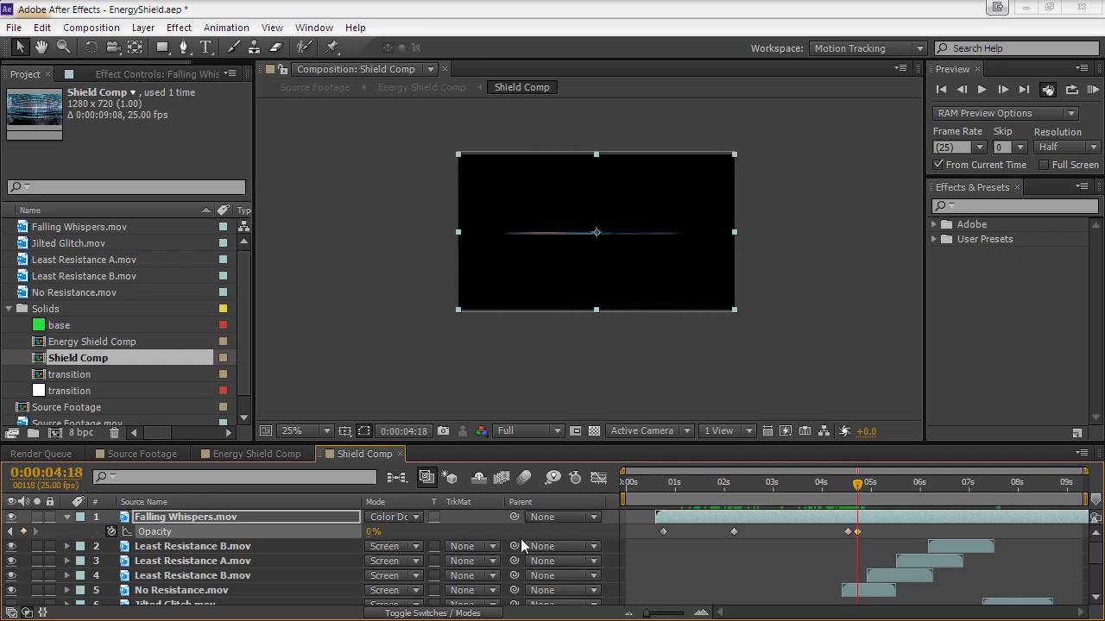
# Examine the Falling Whispers.mov fade-out frame by frame between 0:00:04:13 and 0:00:04:18 and play it back
pyautogui.press('pageup')
pyautogui.press('pageup')
pyautogui.press('pageup')
pyautogui.press('pageup')
pyautogui.press('pageup')
pyautogui.press('pagedown')
pyautogui.press('pagedown')
pyautogui.press('pagedown')
pyautogui.press('pagedown')
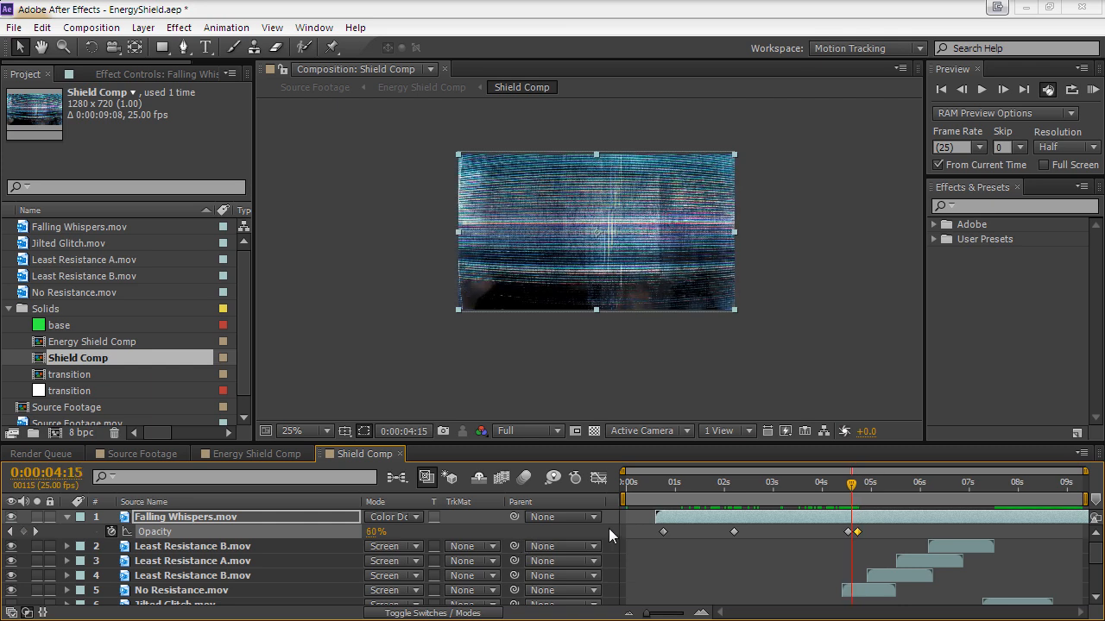
pyautogui.press('pagedown')
pyautogui.press('pageup')
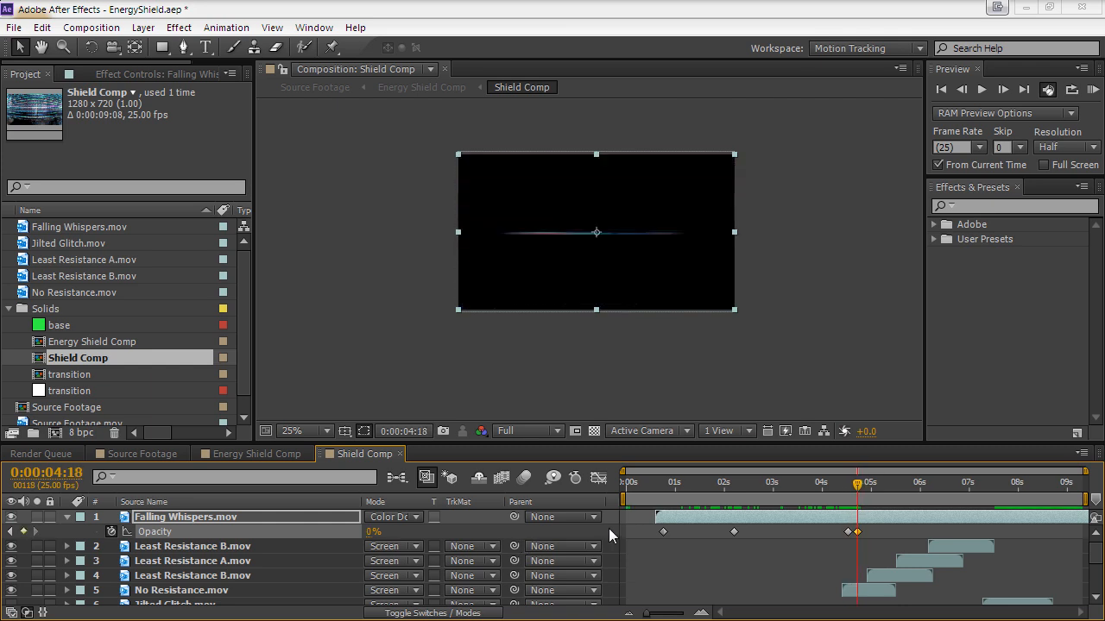
pyautogui.press('space')
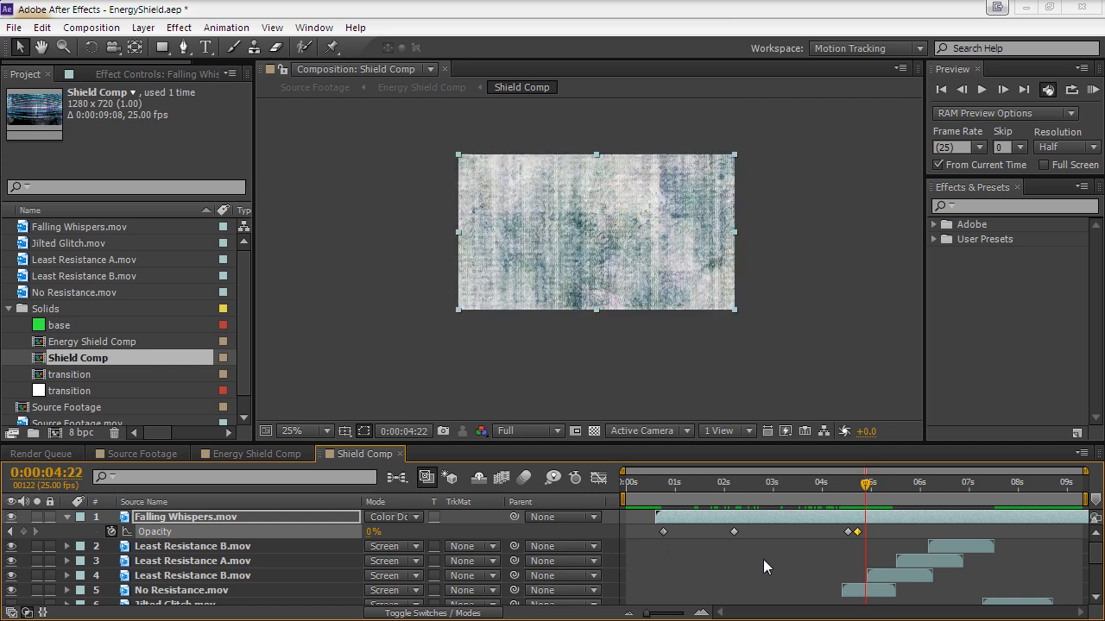
# Set the Tint effect on the duplicated No Resistance.mov layer to map white to FF0000 with a 64% tint amount
pyautogui.click(227, 592)
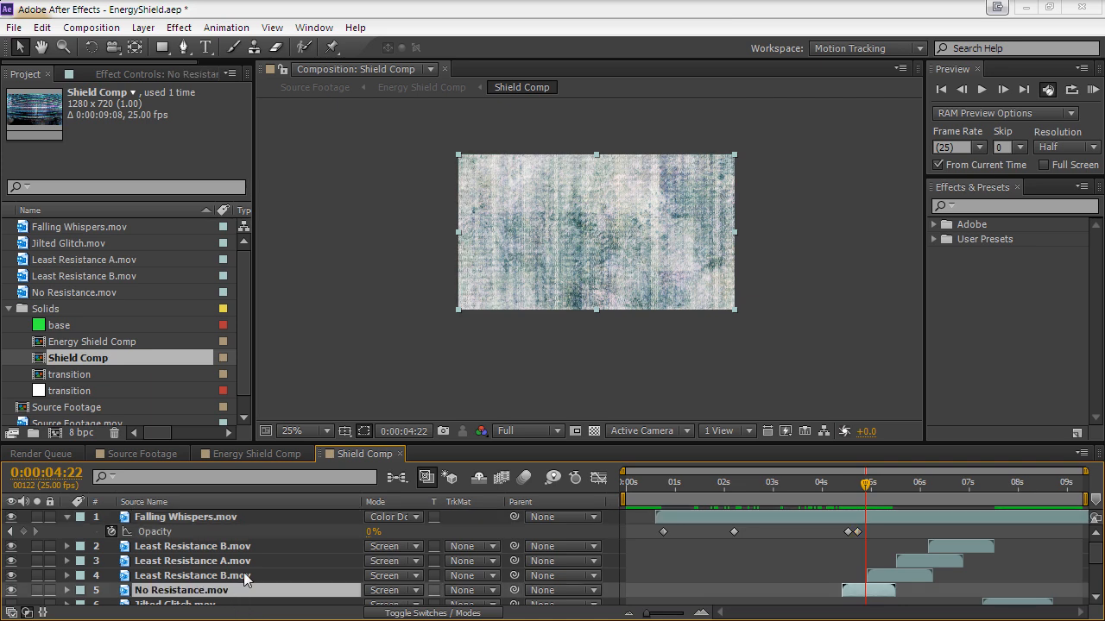
pyautogui.click(101, 69)
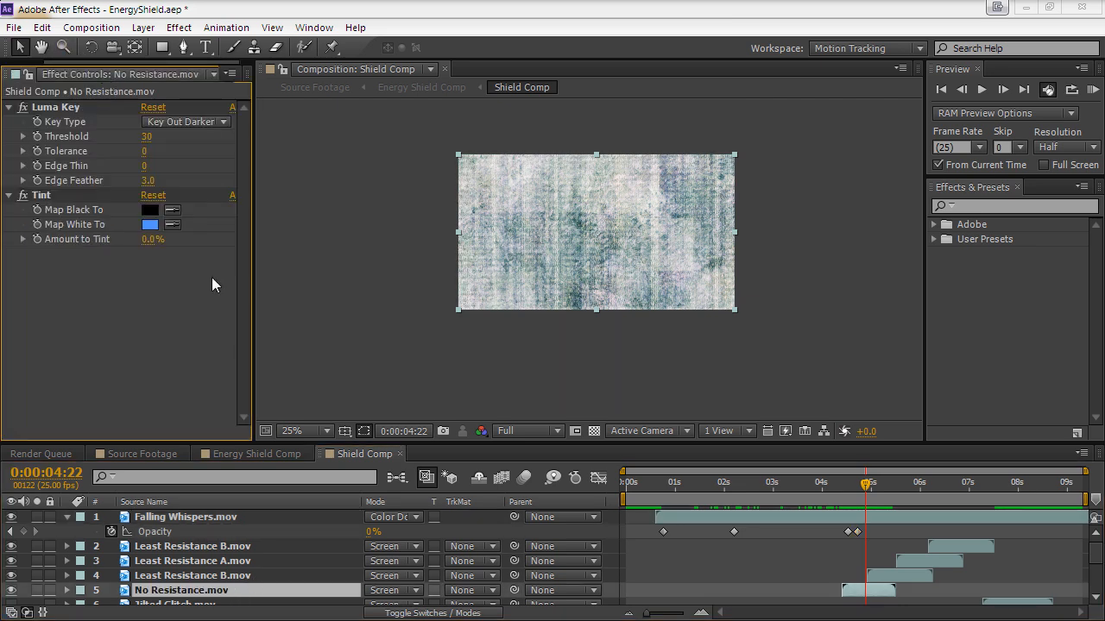
pyautogui.click(150, 224)
pyautogui.moveTo(294, 553); pyautogui.dragTo(275, 259)
pyautogui.moveTo(261, 299); pyautogui.dragTo(327, 252)
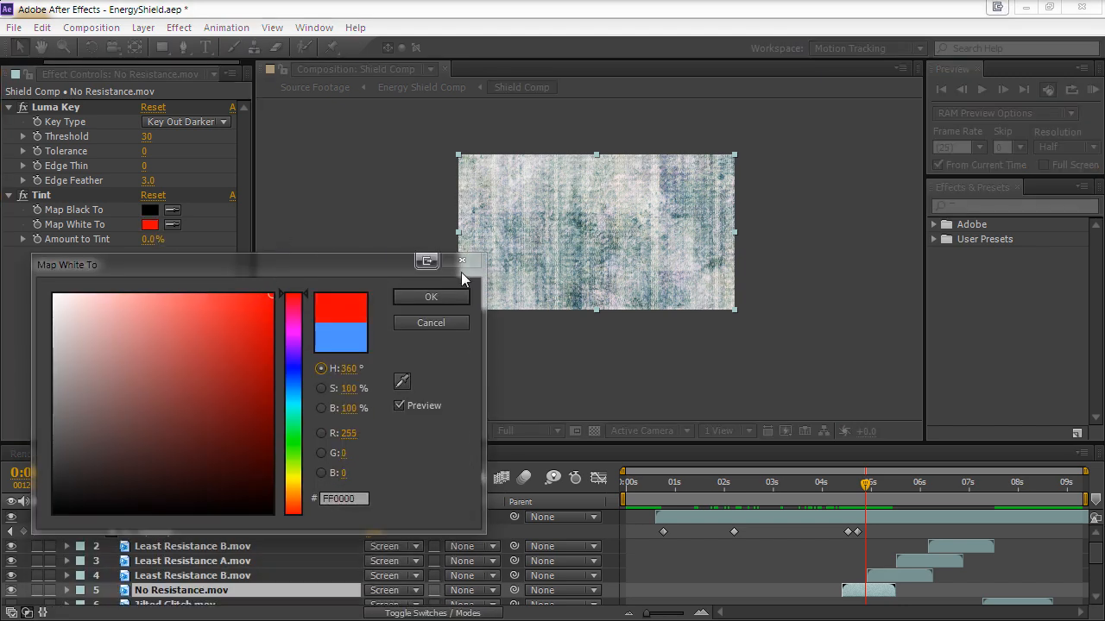
pyautogui.click(458, 299)
pyautogui.moveTo(64, 239); pyautogui.dragTo(133, 240)
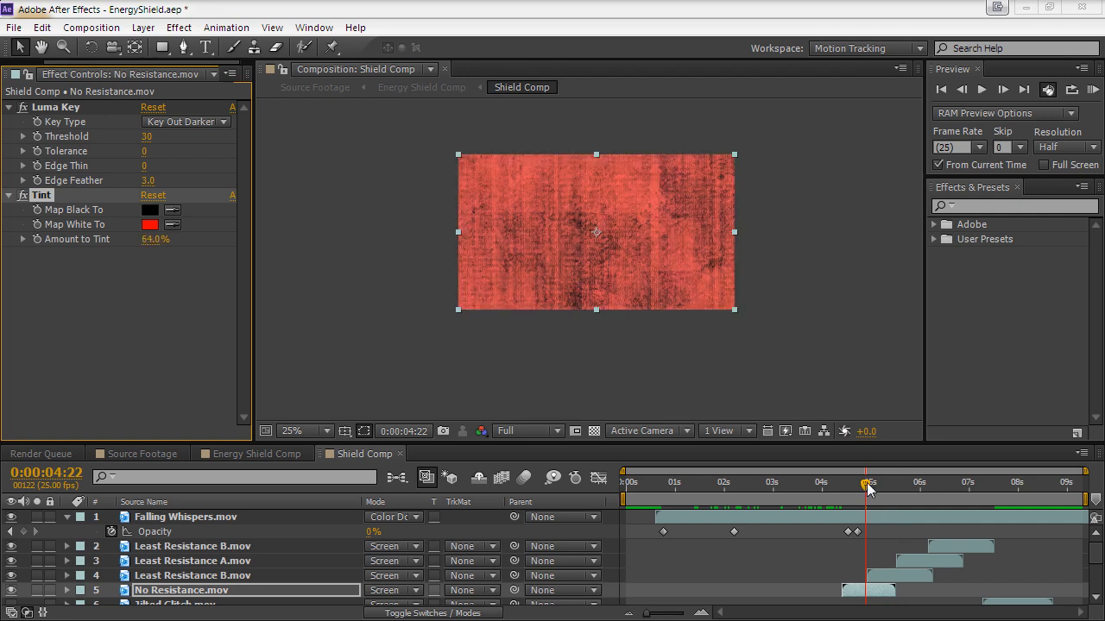
# Set the Tint effect on the uppermost Least Resistance B.mov layer to map white to red with a 62% tint amount
pyautogui.moveTo(867, 484); pyautogui.dragTo(835, 484)
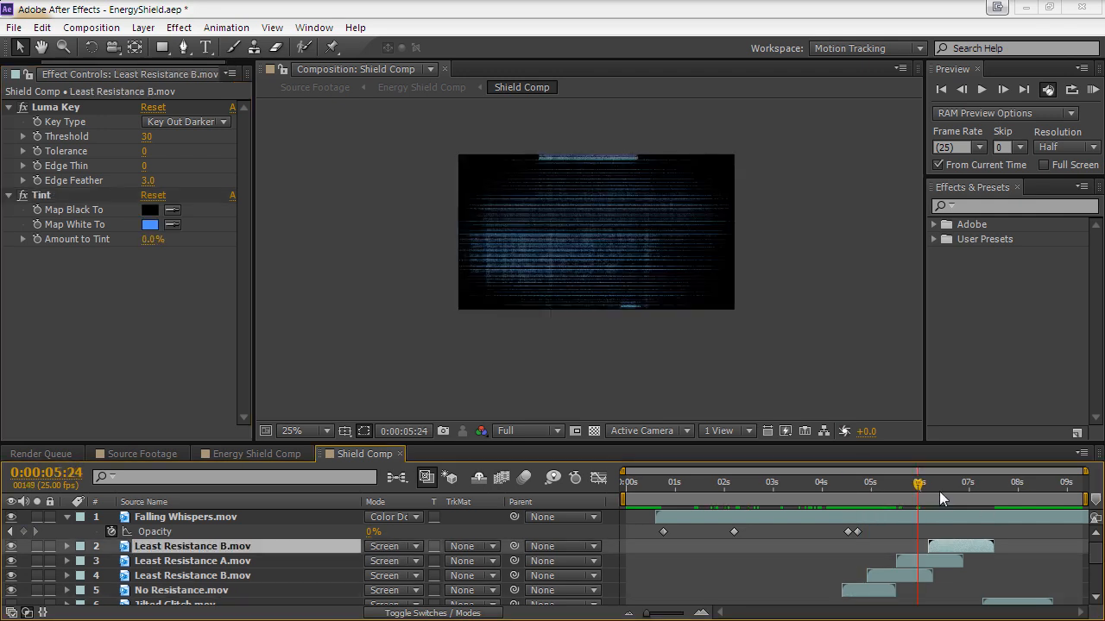
pyautogui.click(950, 496)
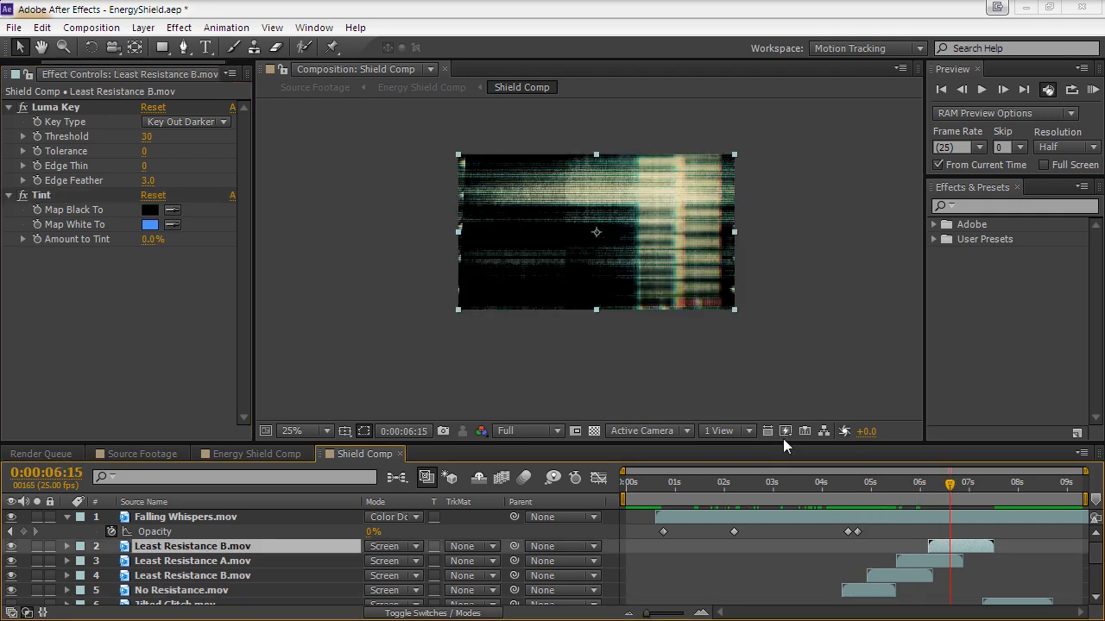
pyautogui.click(150, 224)
pyautogui.moveTo(293, 381)
pyautogui.mouseDown()
pyautogui.moveTo(299, 357)
pyautogui.moveTo(263, 296)
pyautogui.moveTo(281, 287)
pyautogui.mouseUp()
pyautogui.click(431, 297)
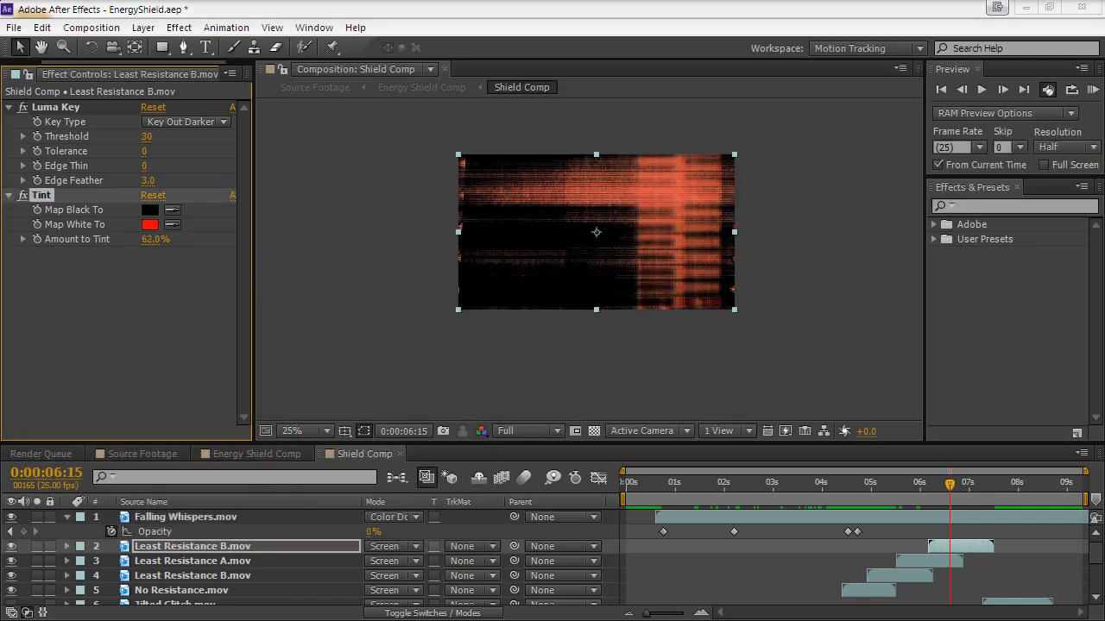
# Preview the shield animation, returning to Source Footage and running a RAM preview from 0:00:14:10
pyautogui.click(1092, 90)
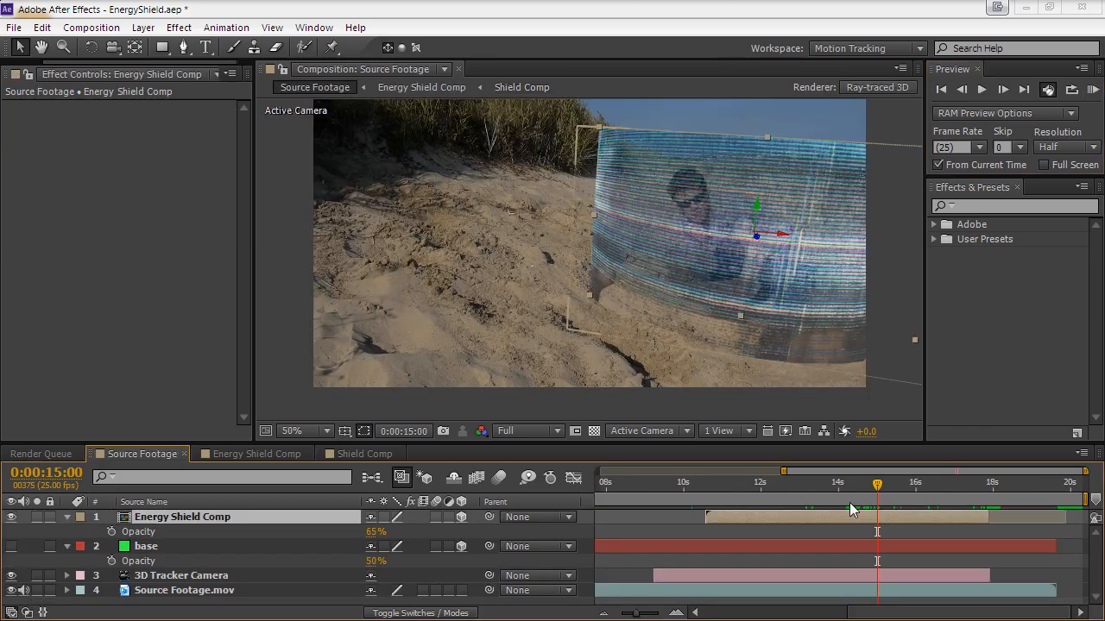
pyautogui.click(853, 492)
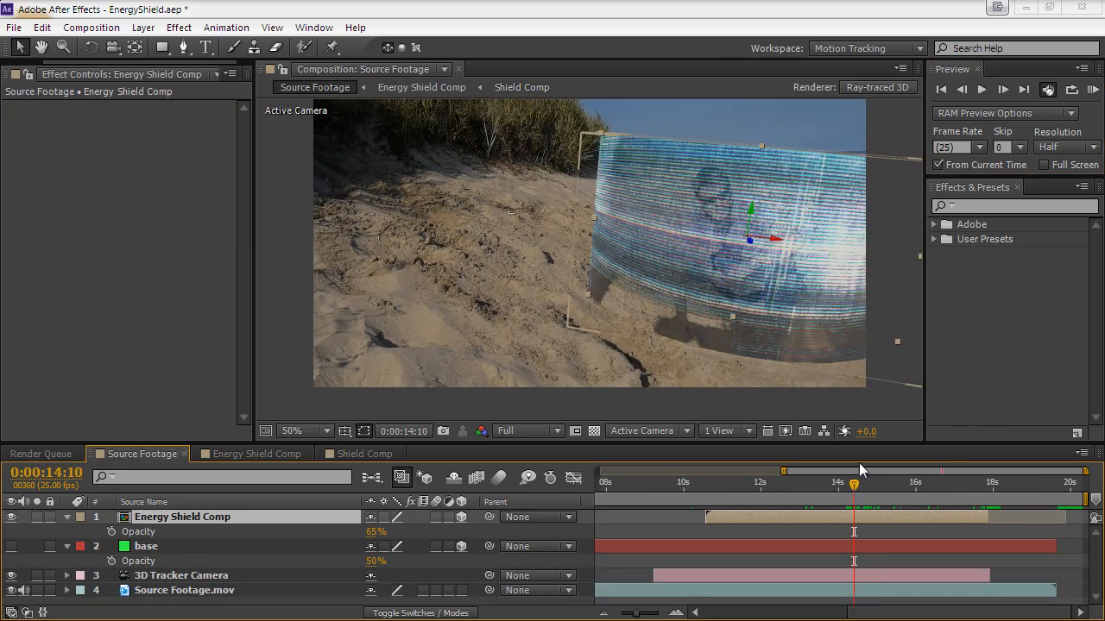
pyautogui.click(1092, 91)
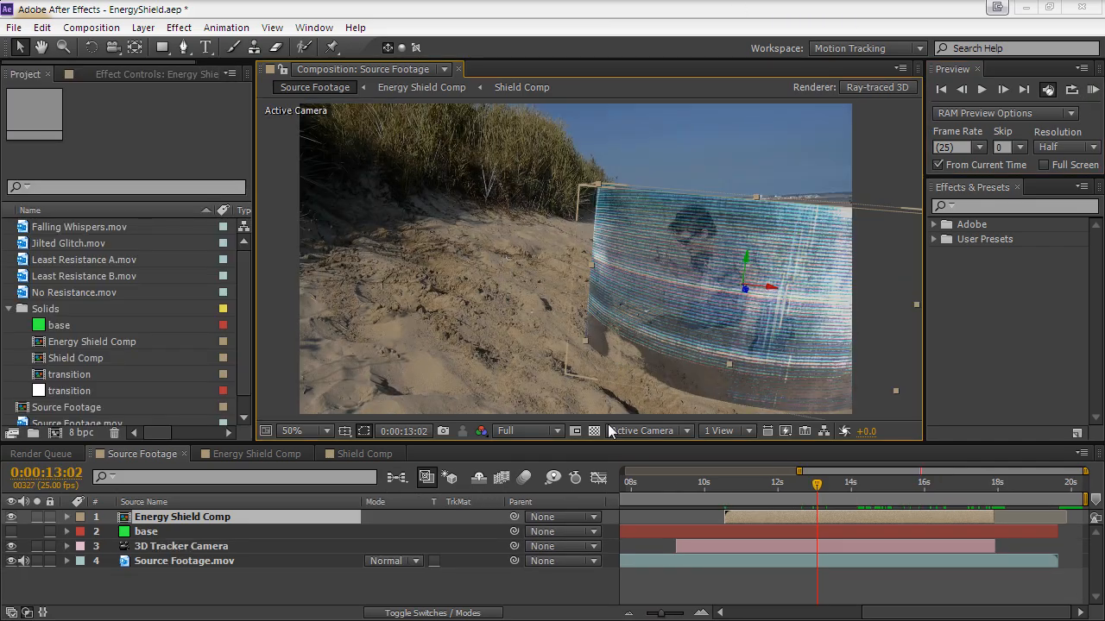
# Add a rectangular mask covering the whole Energy Shield Comp layer in Source Footage
pyautogui.scroll(2, 782, 211)
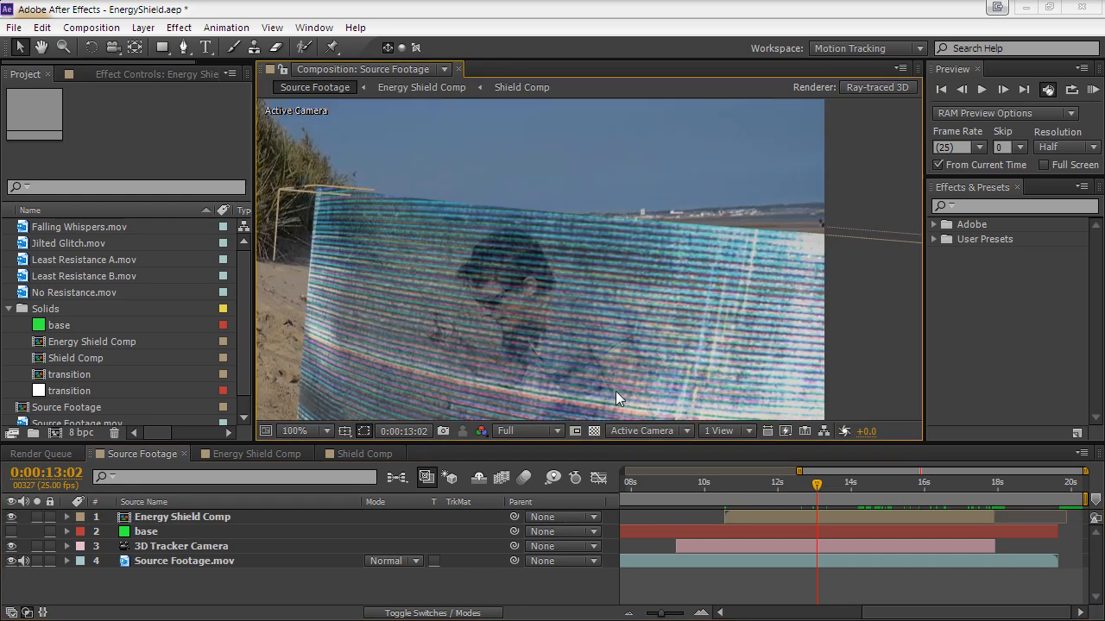
pyautogui.moveTo(616, 391); pyautogui.dragTo(714, 288)
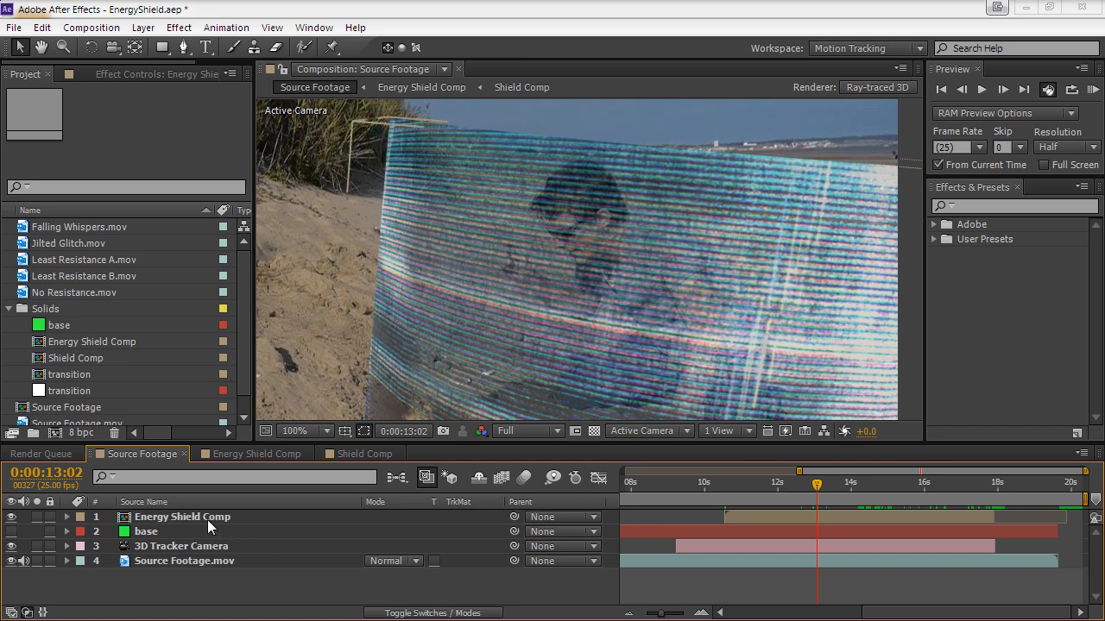
pyautogui.click(204, 518)
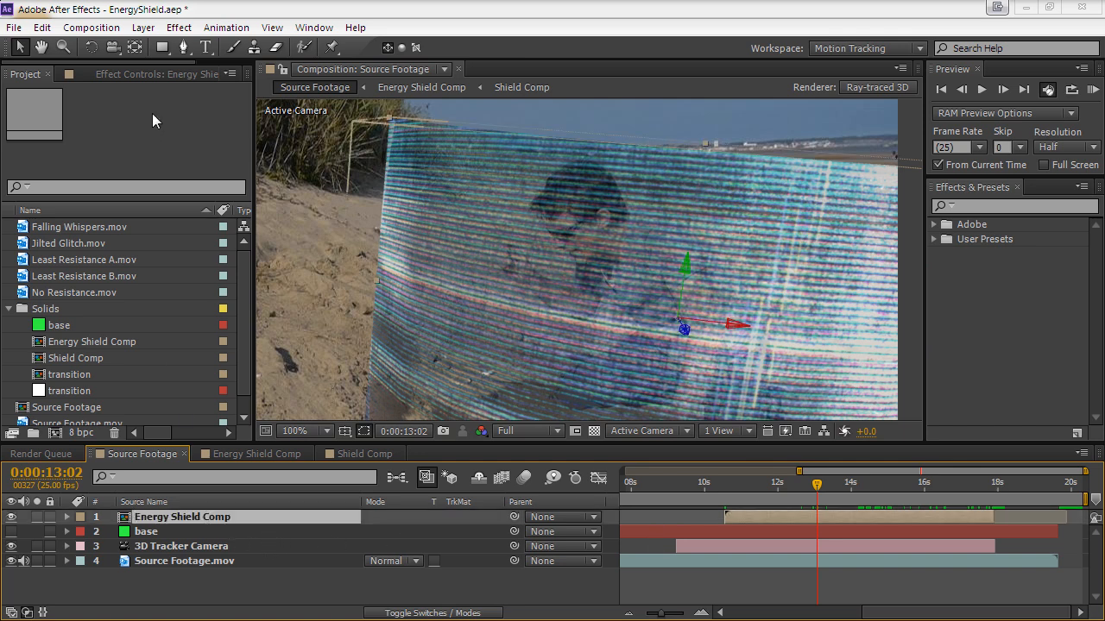
pyautogui.doubleClick(164, 48)
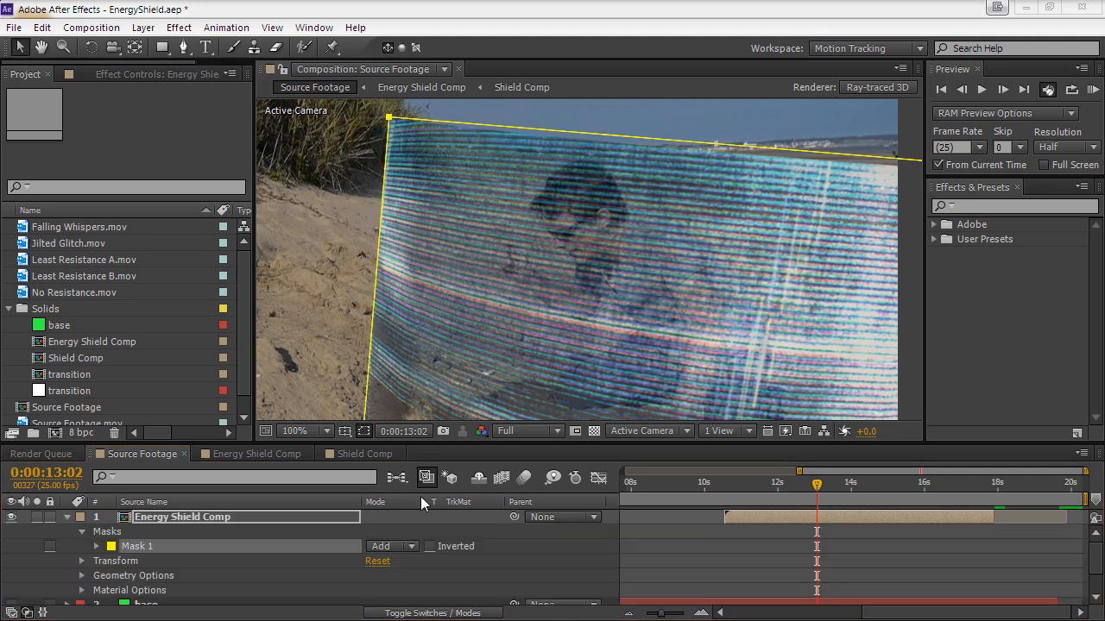
# Set Mask 1 on the Energy Shield Comp layer to a 30-pixel feather and a -30-pixel expansion
pyautogui.click(97, 546)
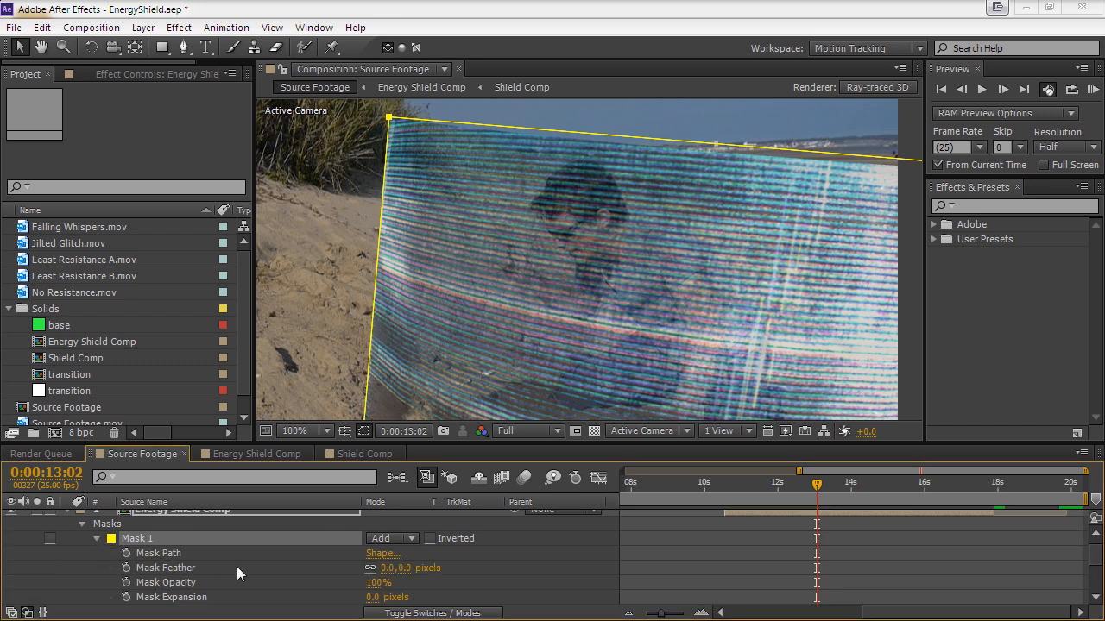
pyautogui.click(389, 568)
pyautogui.press('Return')
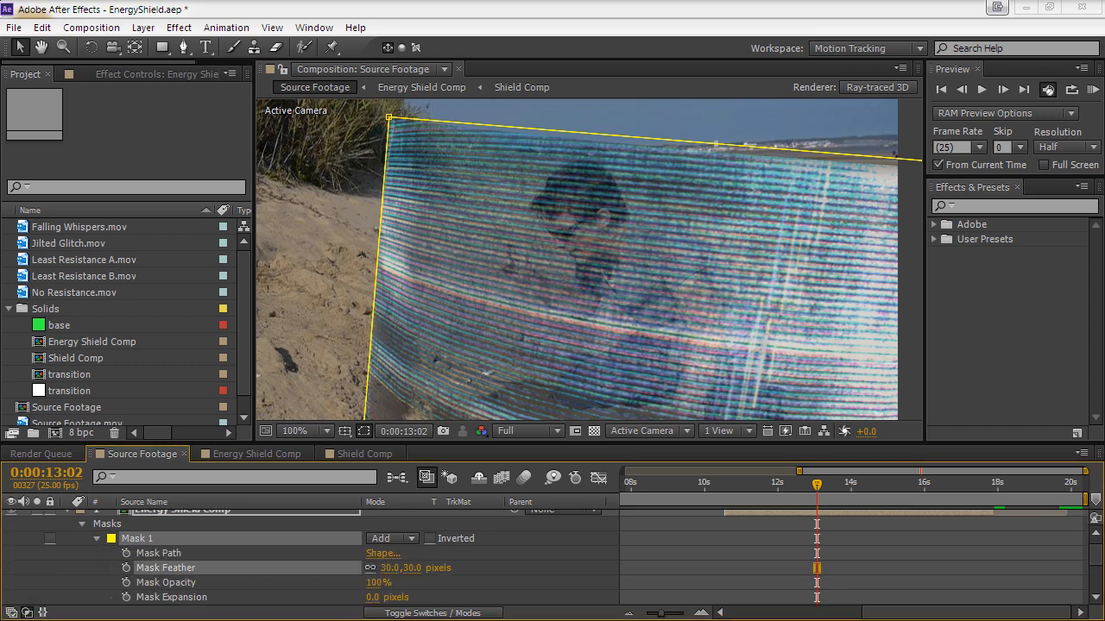
pyautogui.click(369, 597)
pyautogui.press('Return')
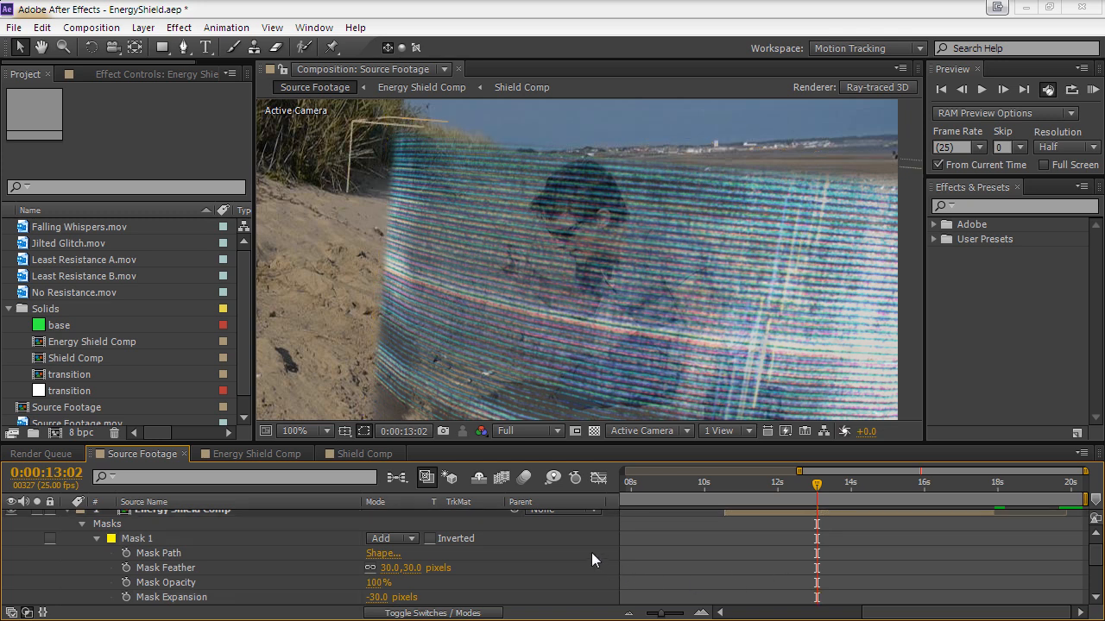
pyautogui.scroll(-2, 705, 148)
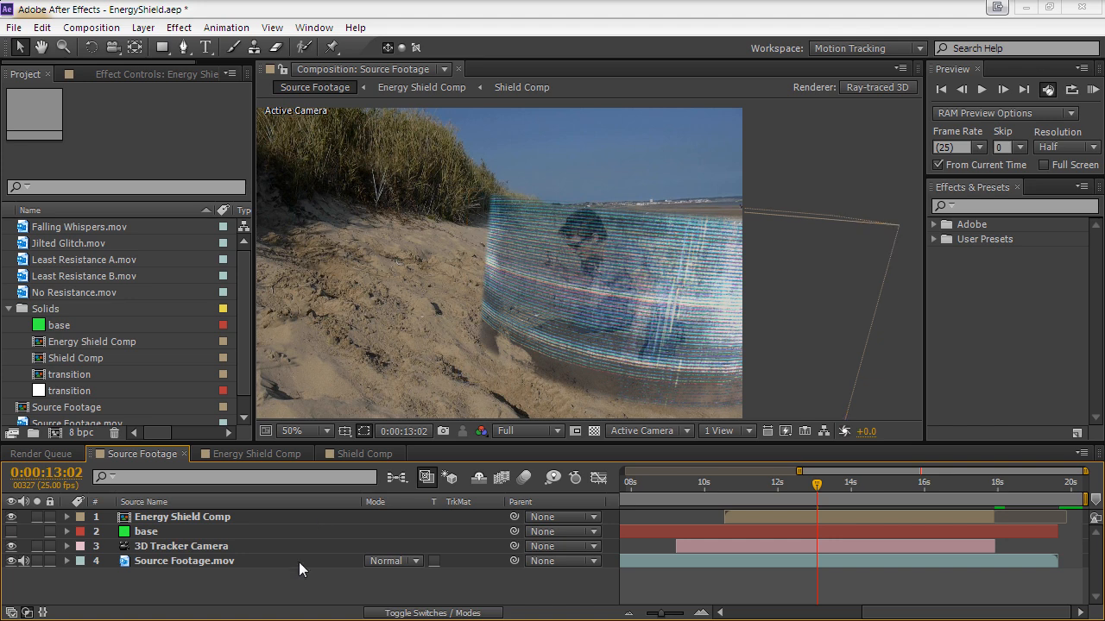
# Set the Energy Shield Comp layer's opacity to 100%
pyautogui.click(157, 519)
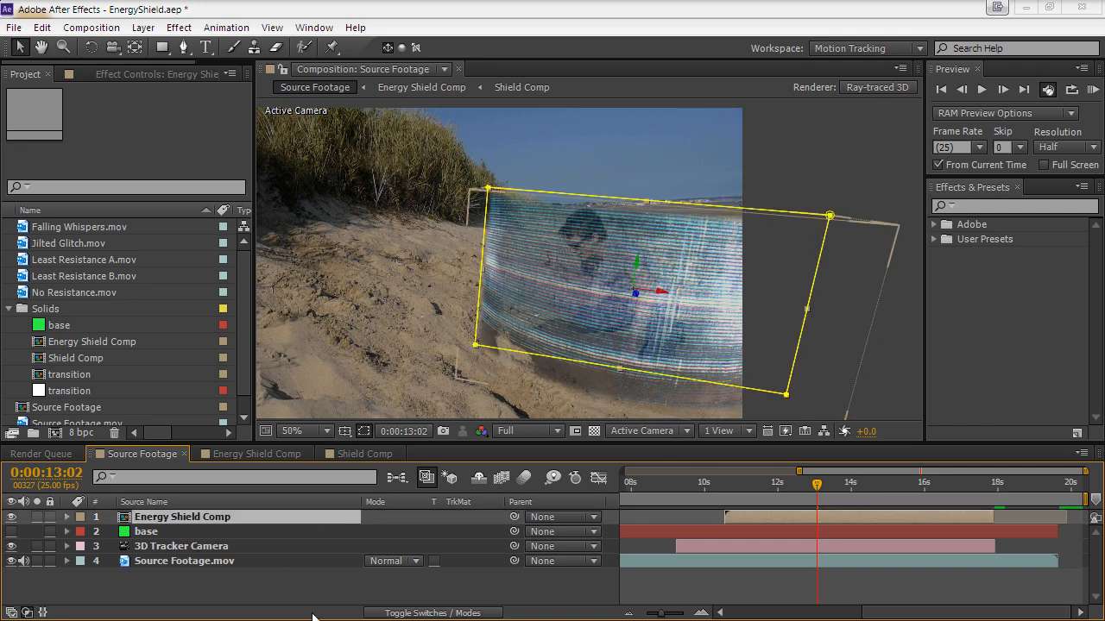
pyautogui.press('t')
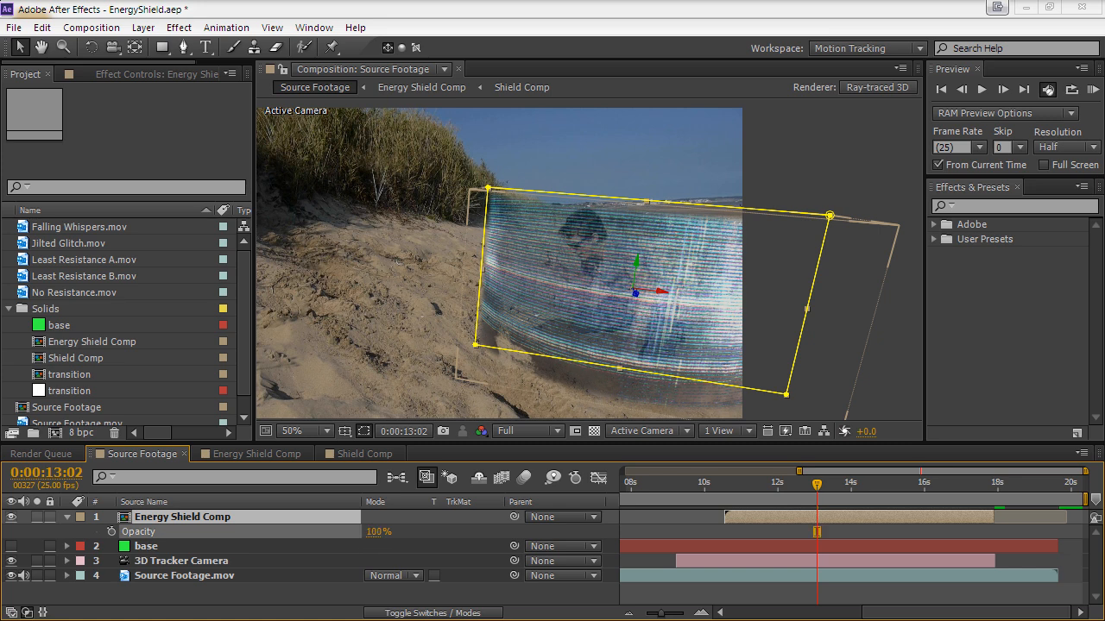
pyautogui.moveTo(377, 532); pyautogui.dragTo(595, 528)
pyautogui.click(303, 594)
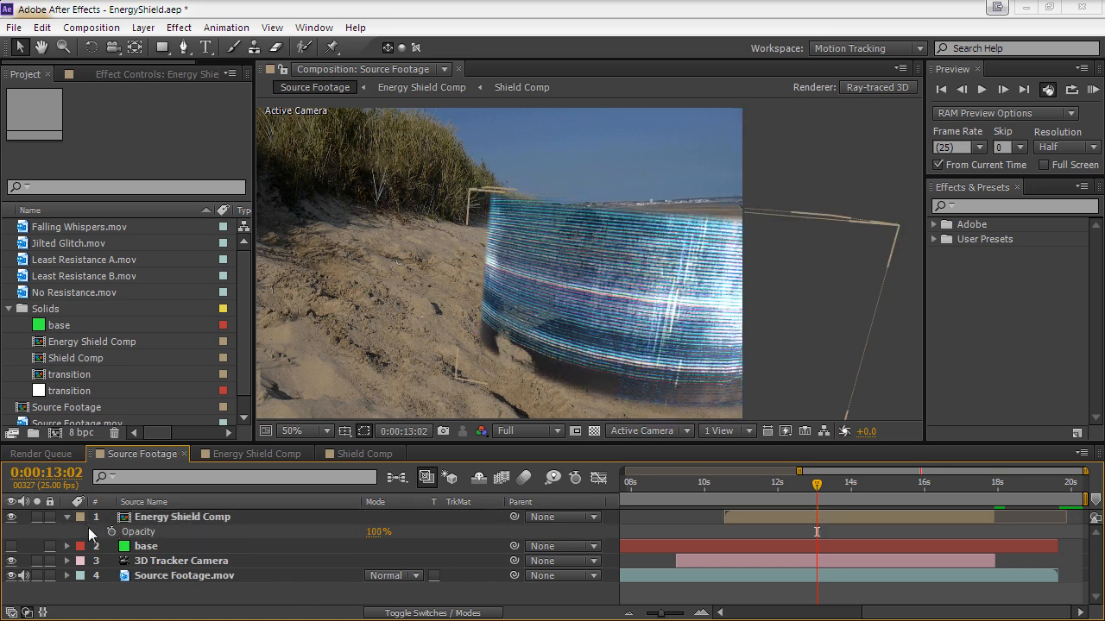
pyautogui.click(68, 516)
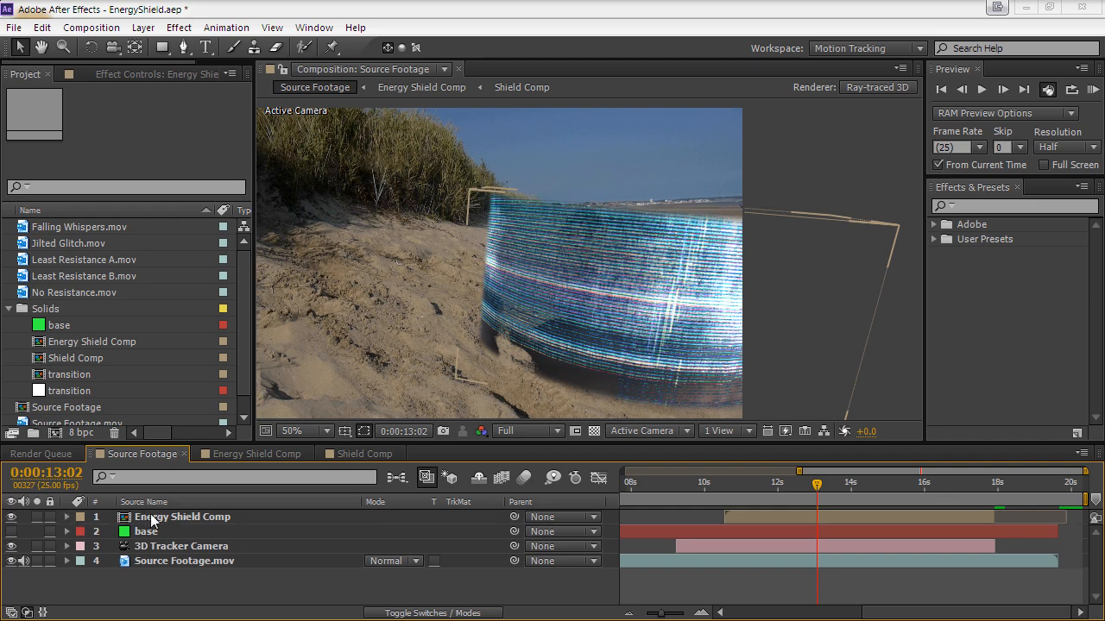
# Pre-compose the Energy Shield Comp, base and 3D Tracker Camera layers into a new composition named Shield Comp
pyautogui.click(153, 518)
pyautogui.keyDown('shift'); pyautogui.click(147, 533); pyautogui.keyUp('shift')
pyautogui.keyDown('shift'); pyautogui.click(153, 544); pyautogui.keyUp('shift')
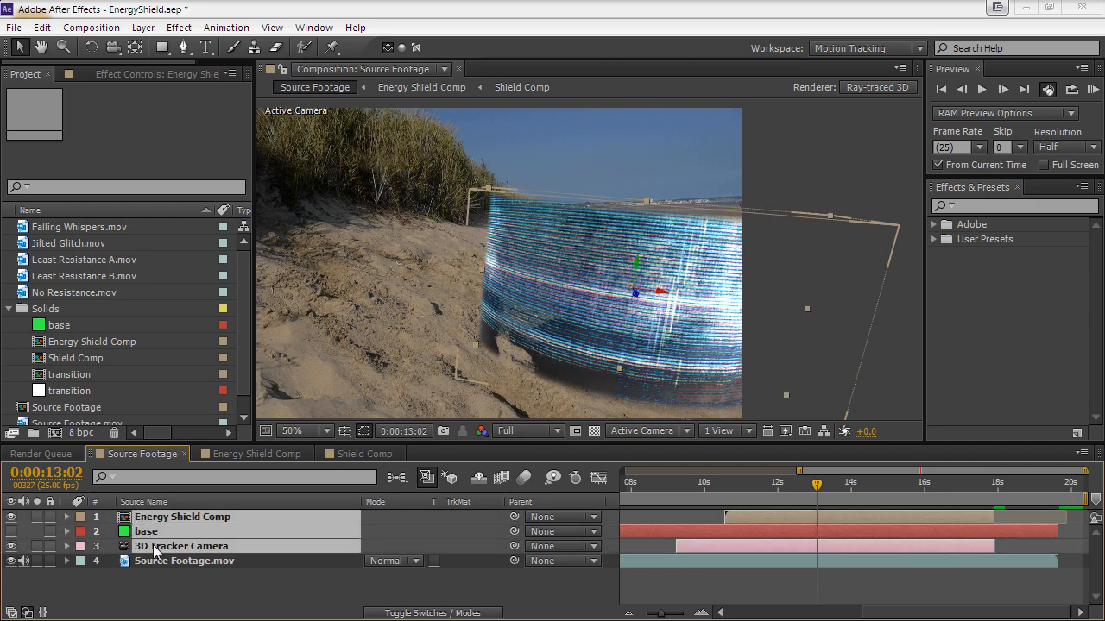
pyautogui.click(143, 28)
pyautogui.moveTo(199, 43)
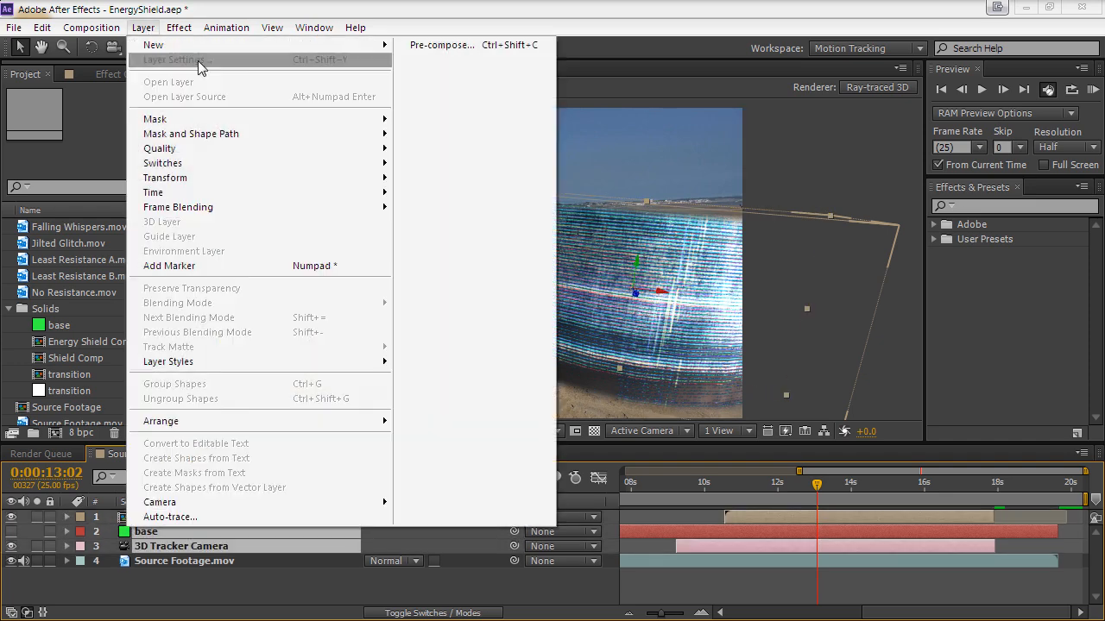
pyautogui.click(480, 49)
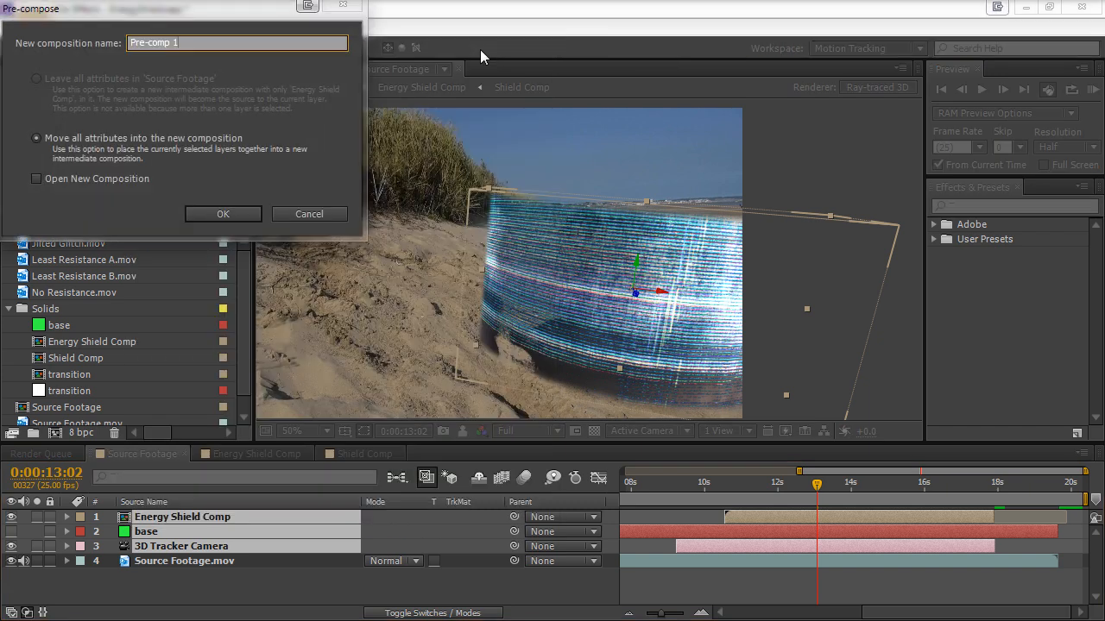
pyautogui.write('Shield Comp')
pyautogui.press('Return')
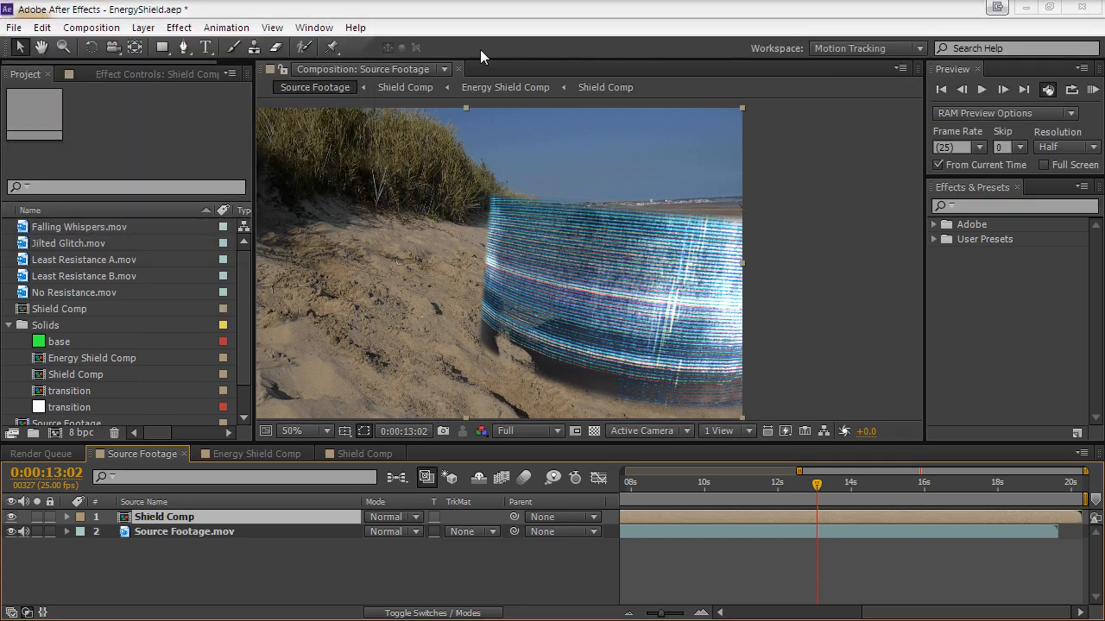
# Set the Shield Comp layer's blending mode to Add and its opacity to 56%
pyautogui.click(207, 561)
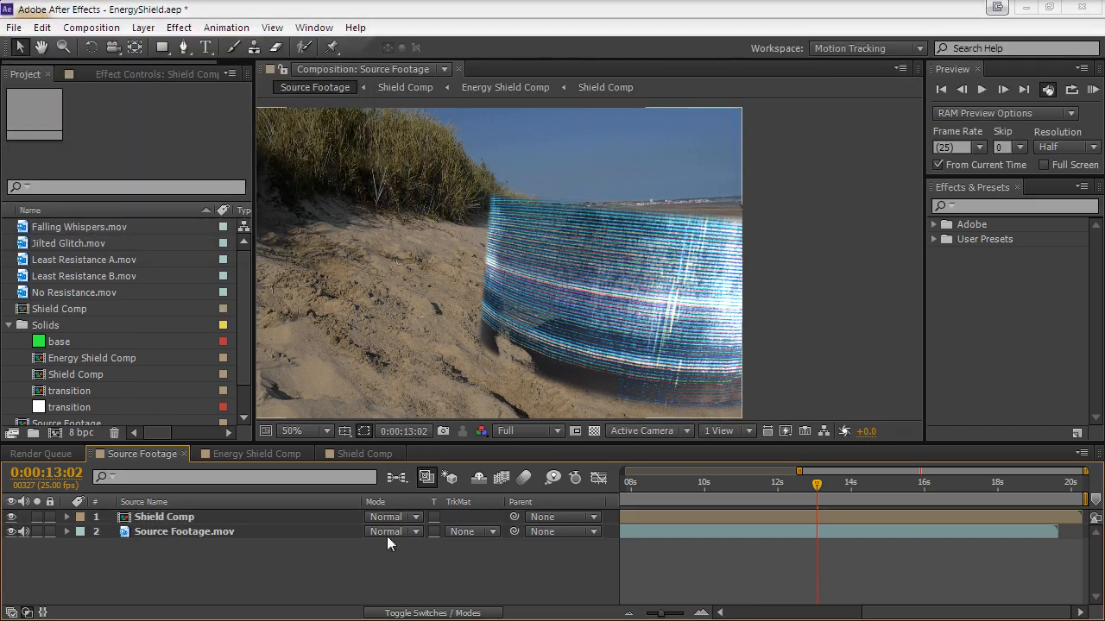
pyautogui.click(404, 518)
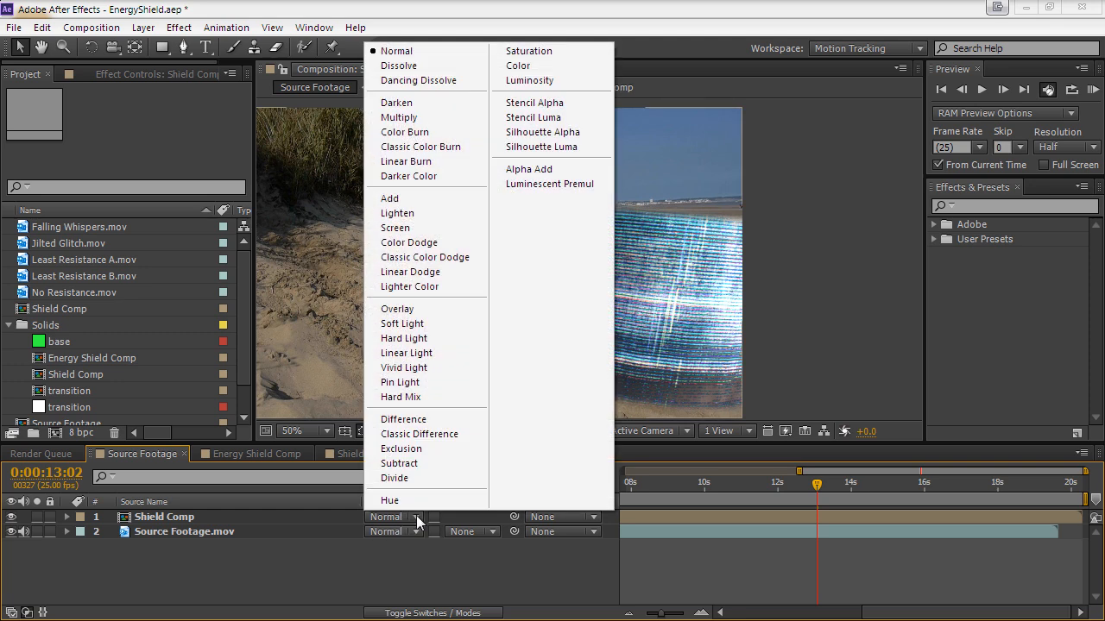
pyautogui.click(436, 202)
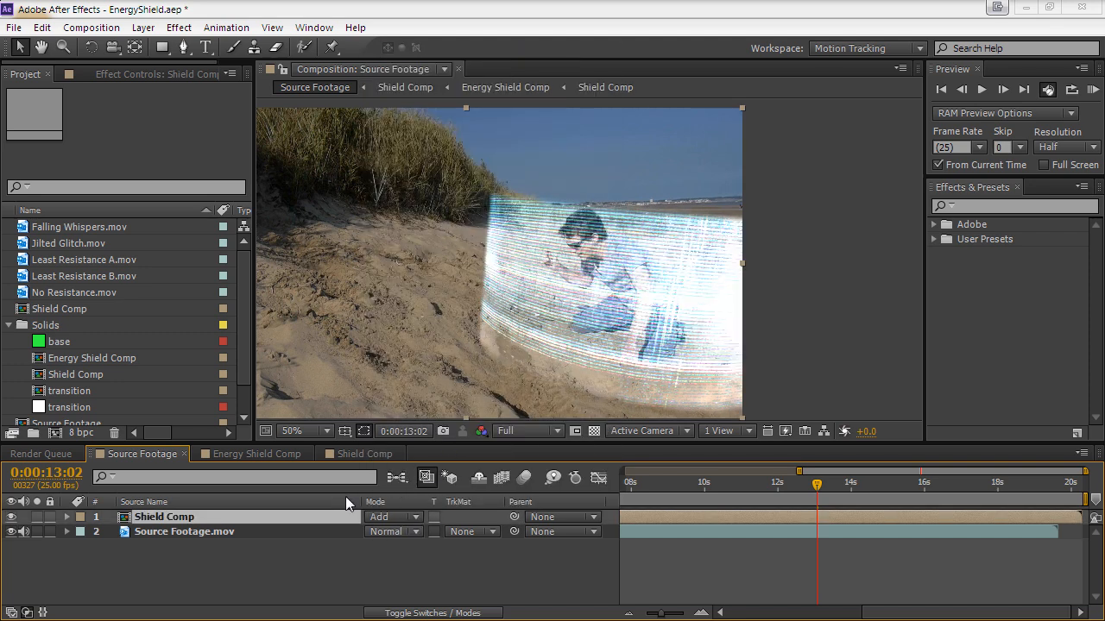
pyautogui.press('t')
pyautogui.moveTo(378, 531); pyautogui.dragTo(340, 531)
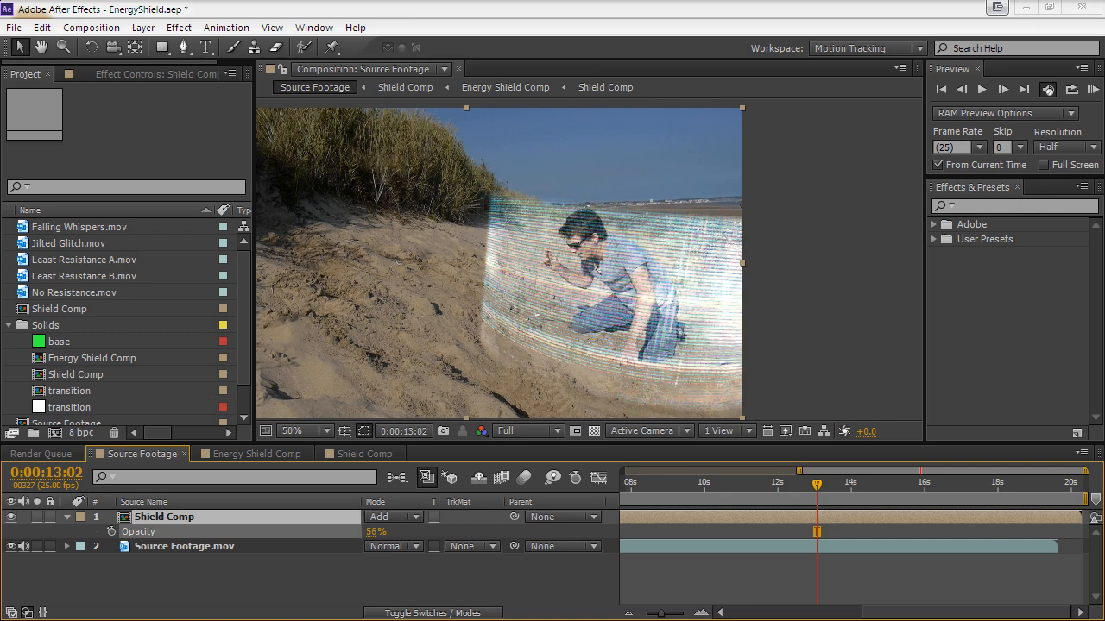
pyautogui.moveTo(601, 382); pyautogui.dragTo(674, 373)
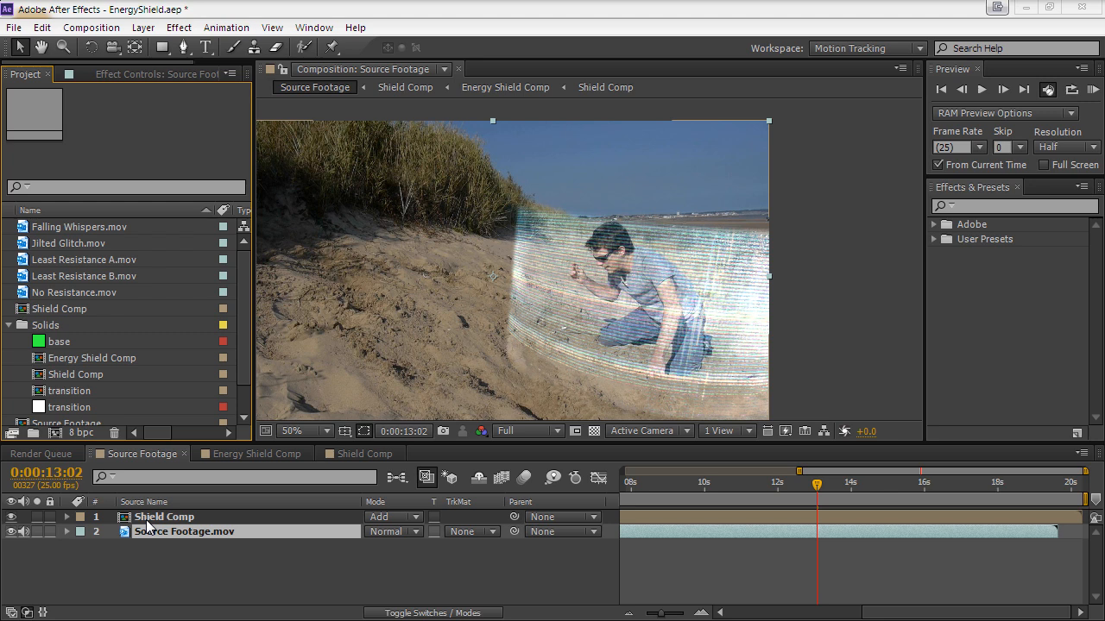
# Duplicate the Shield Comp layer in Source Footage and hide the lower copy
pyautogui.click(169, 518)
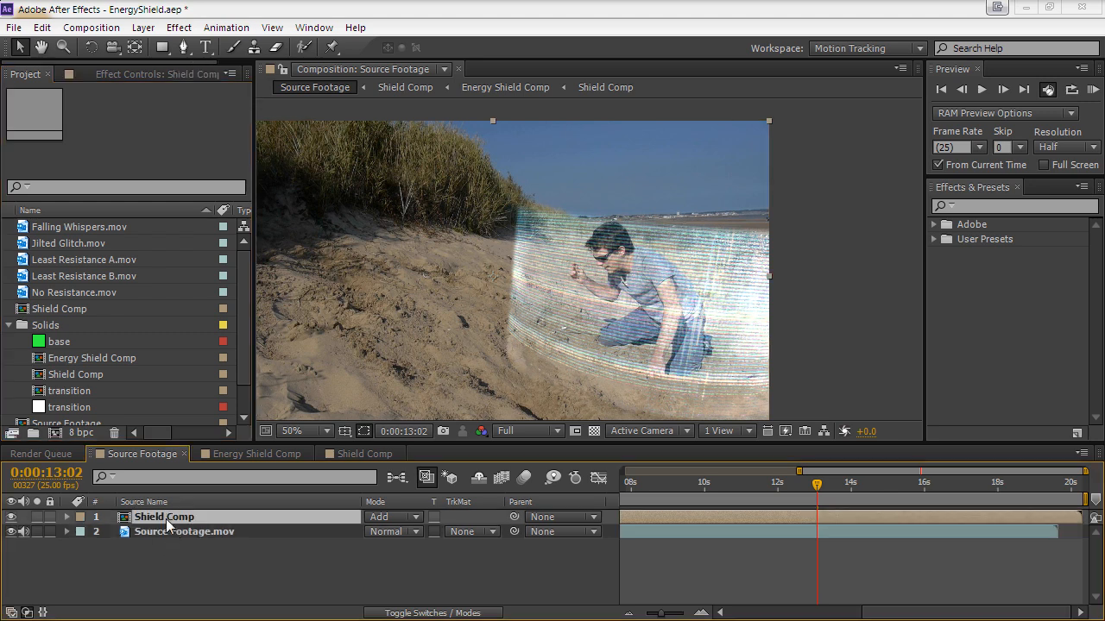
pyautogui.hotkey('ctrl', 'd')
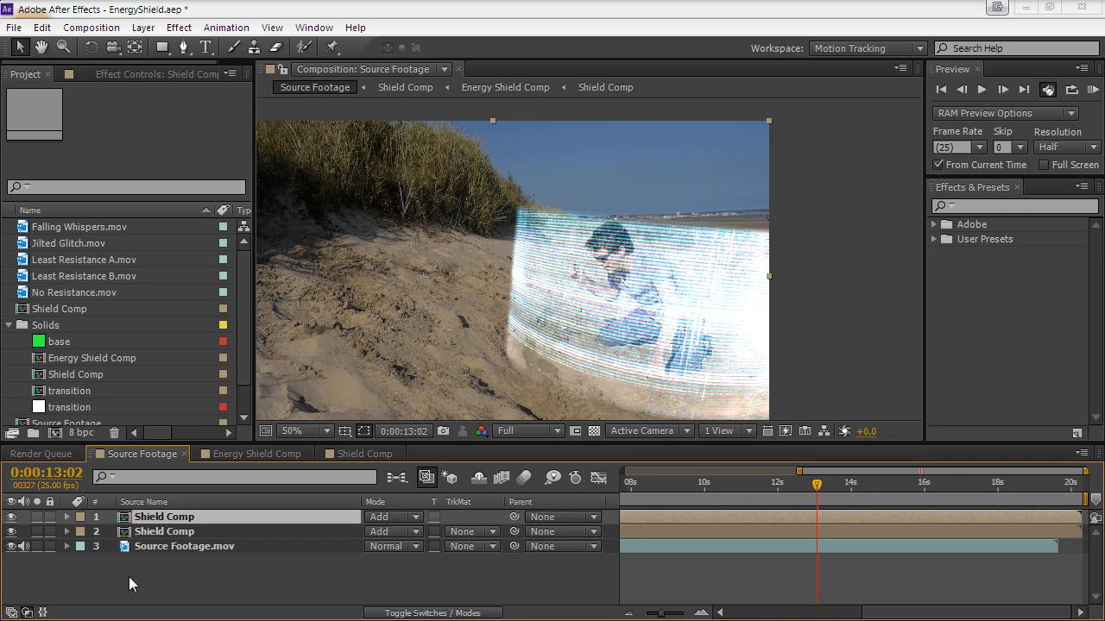
pyautogui.click(12, 533)
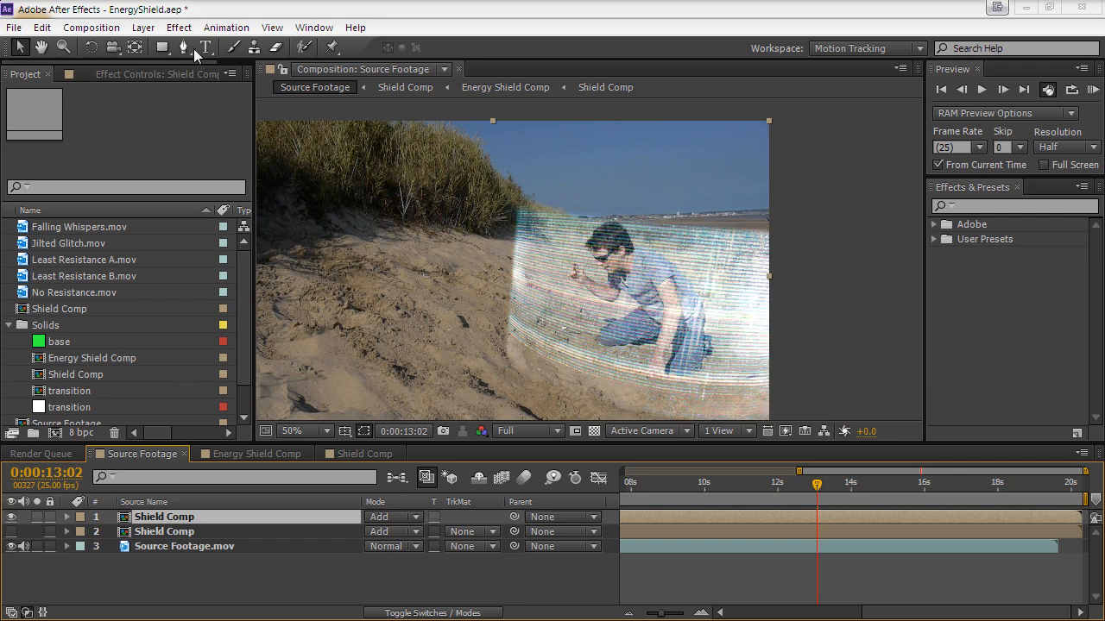
# Apply Fast Blur to the upper Shield Comp layer with a blurriness of 3
pyautogui.click(179, 28)
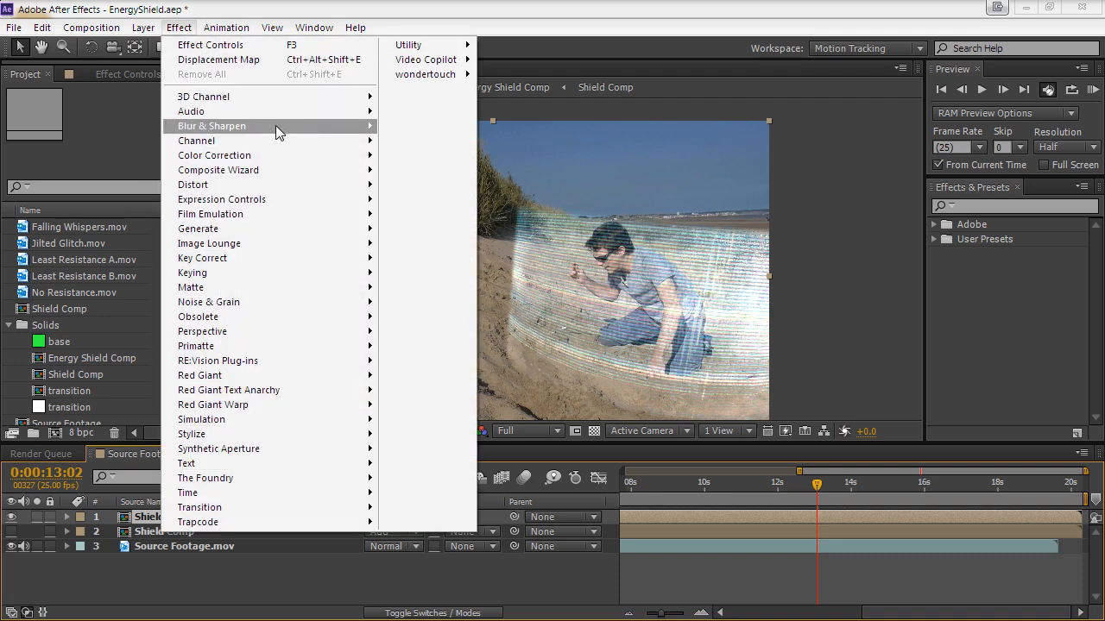
pyautogui.moveTo(278, 123)
pyautogui.click(437, 316)
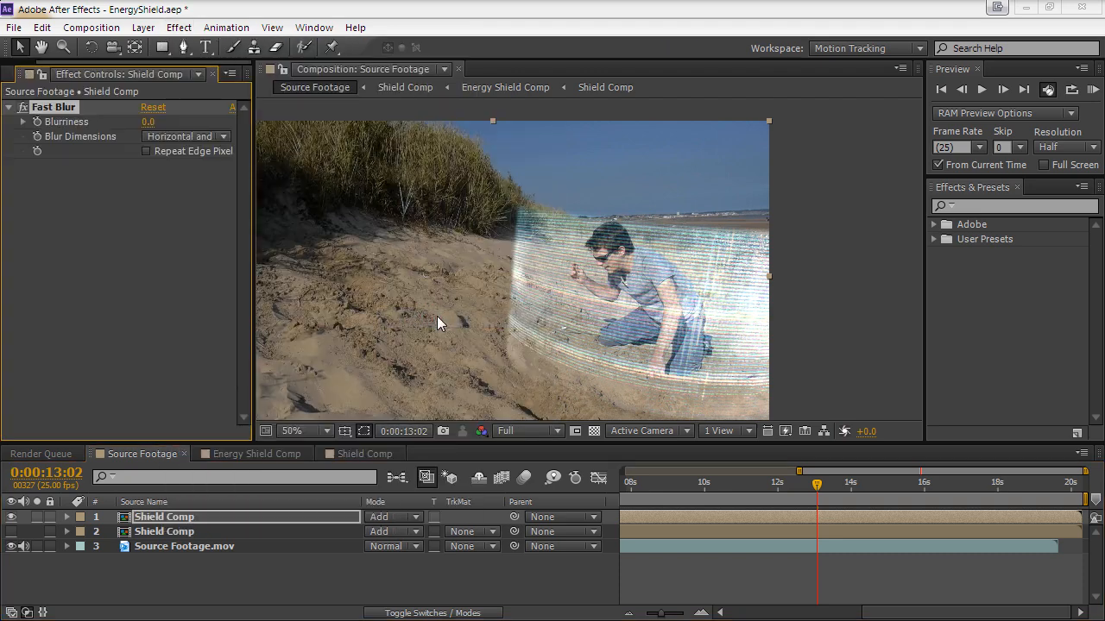
pyautogui.click(149, 121)
pyautogui.write('3')
pyautogui.press('Return')
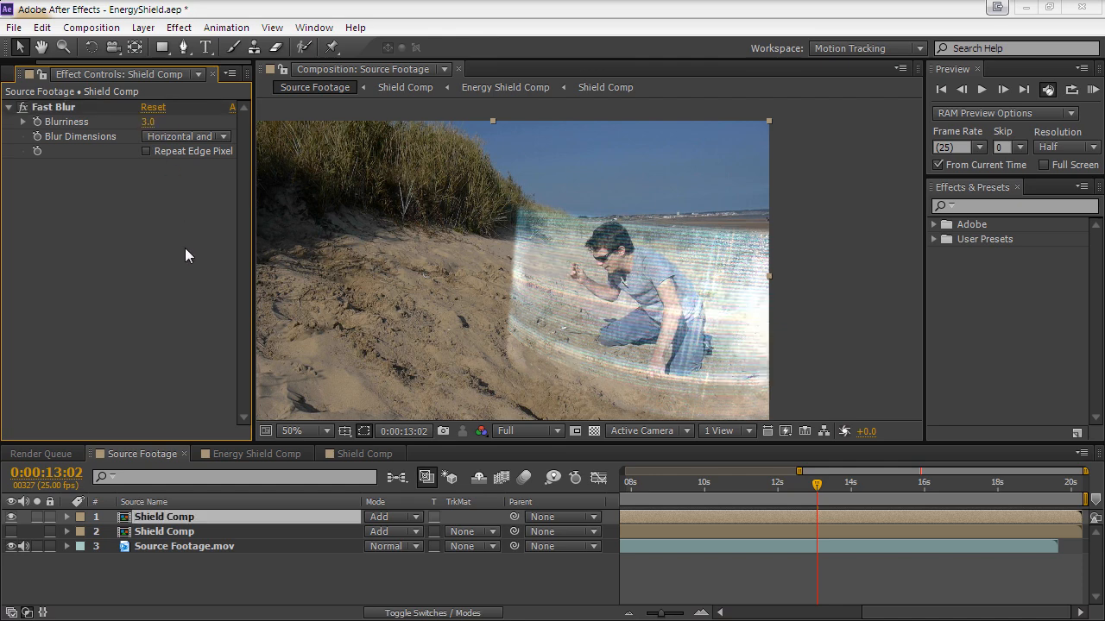
# Pre-compose the blurred Shield Comp layer as "displacement map", moving all attributes into the new composition
pyautogui.click(147, 29)
pyautogui.click(410, 50)
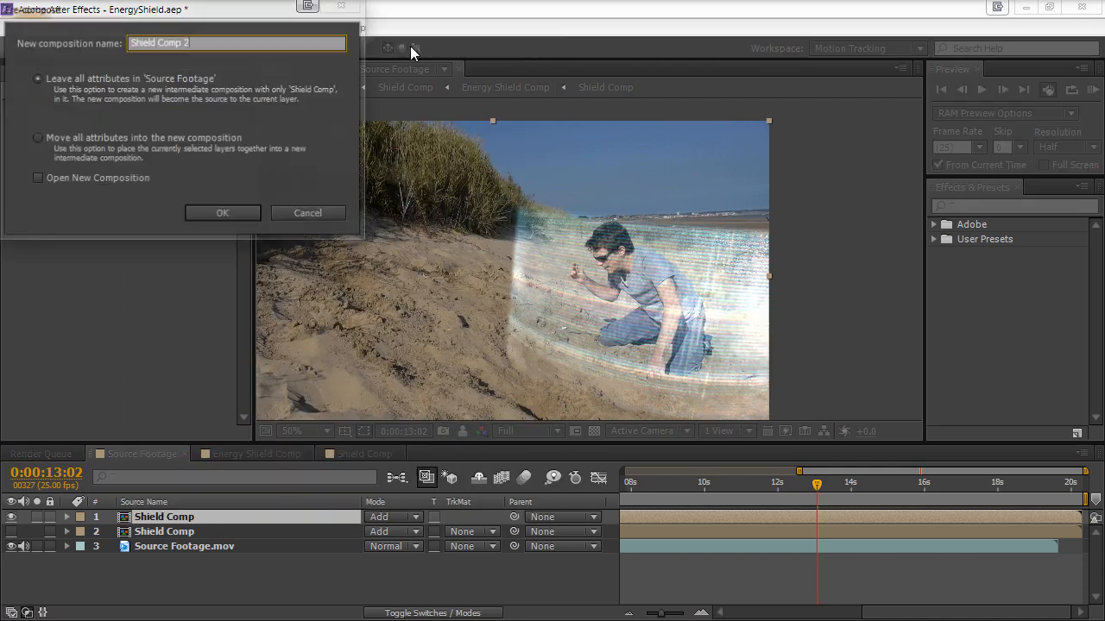
pyautogui.write('displacement map')
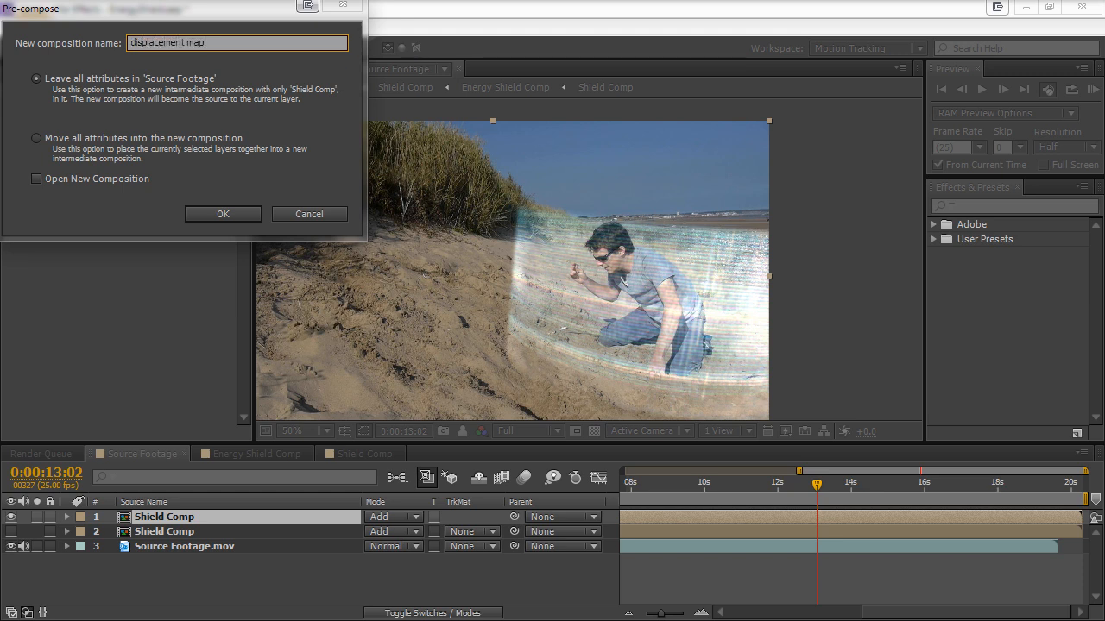
pyautogui.click(121, 141)
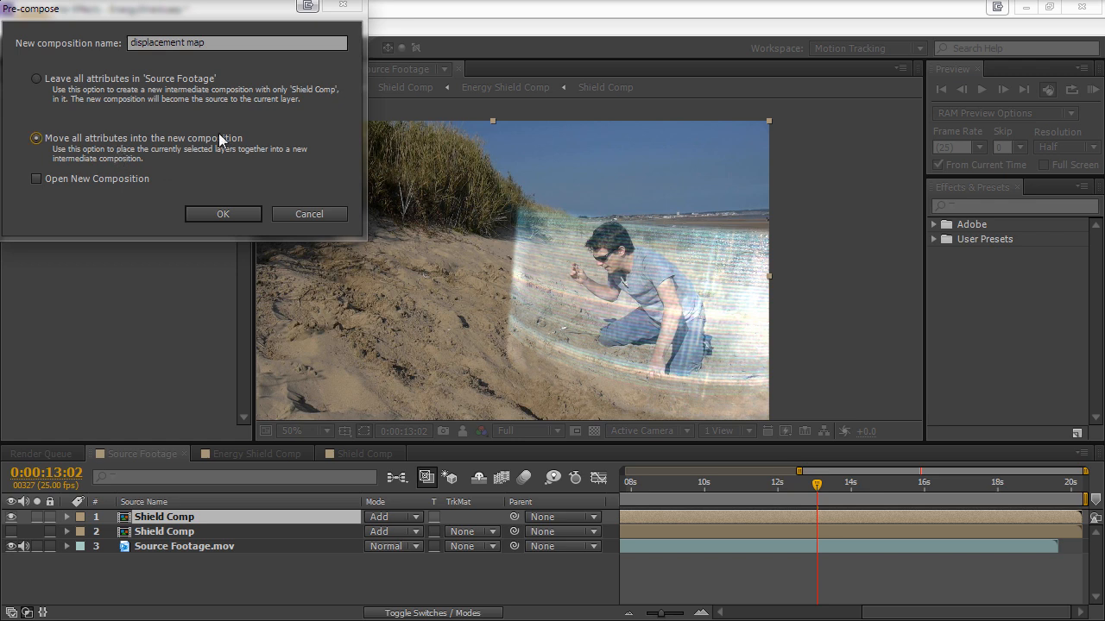
pyautogui.click(208, 219)
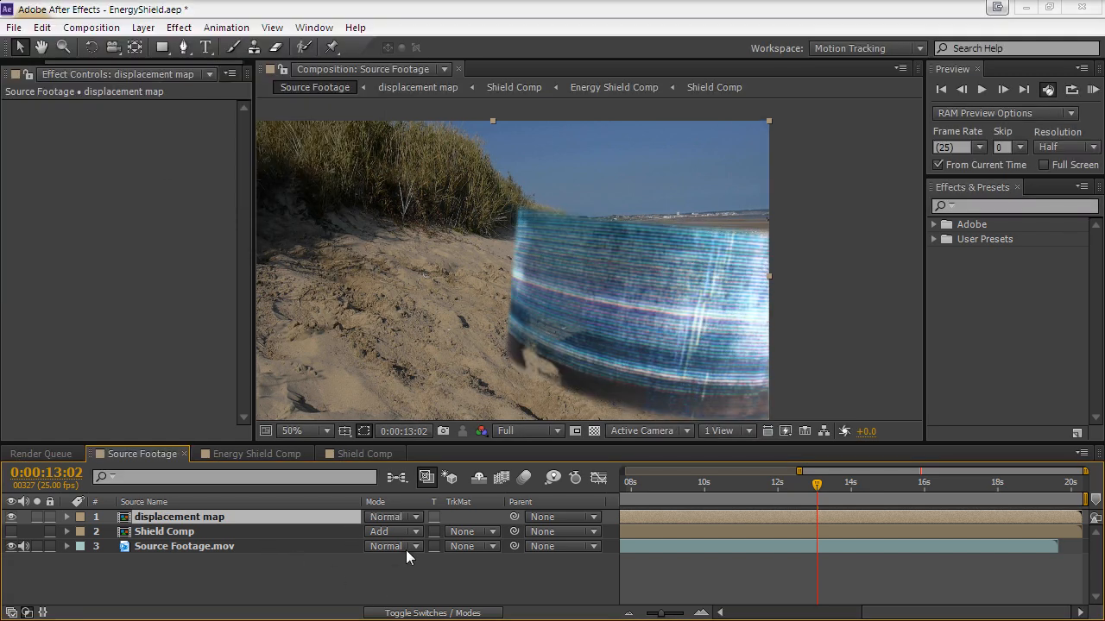
# Apply the Displacement Map effect to Source Footage.mov, using the displacement map layer as its map
pyautogui.click(183, 553)
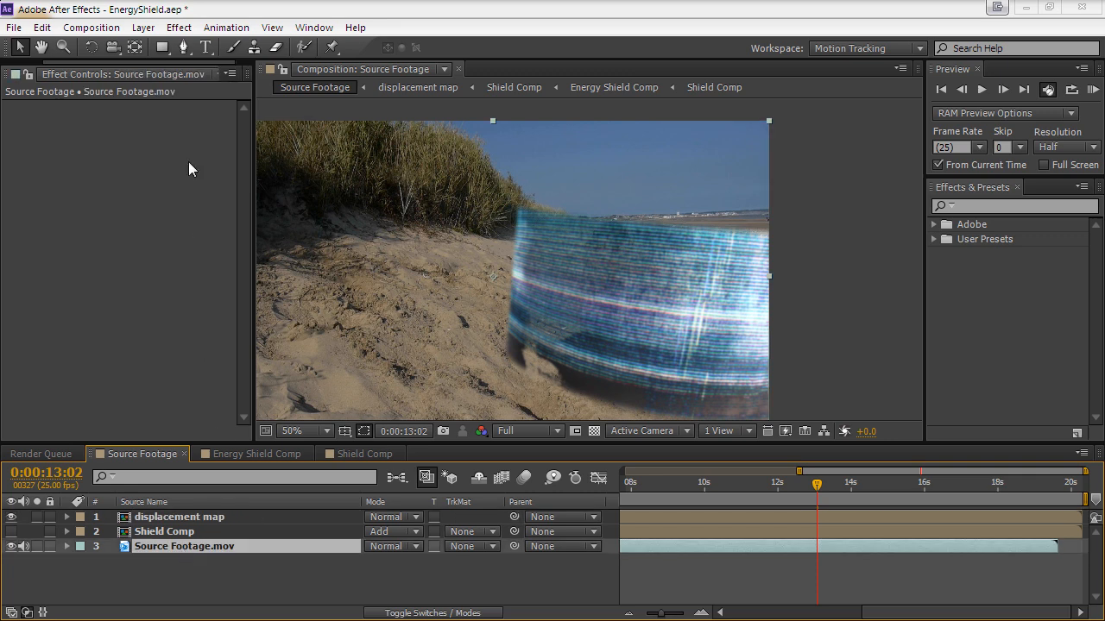
pyautogui.click(167, 574)
pyautogui.click(164, 549)
pyautogui.click(198, 32)
pyautogui.moveTo(363, 191)
pyautogui.click(472, 350)
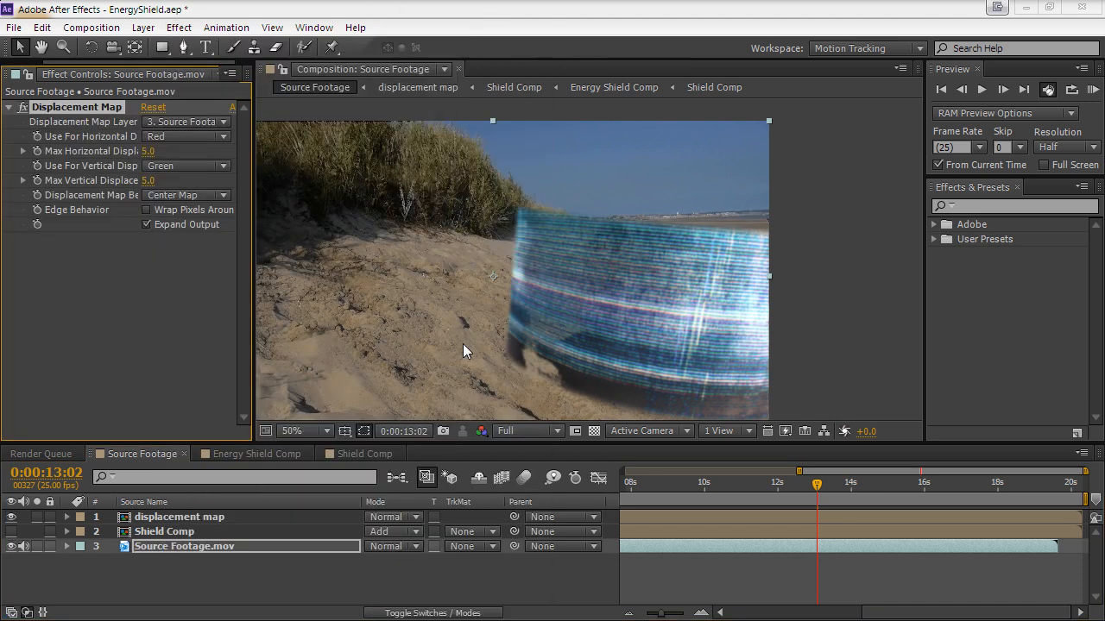
pyautogui.click(217, 126)
pyautogui.click(226, 167)
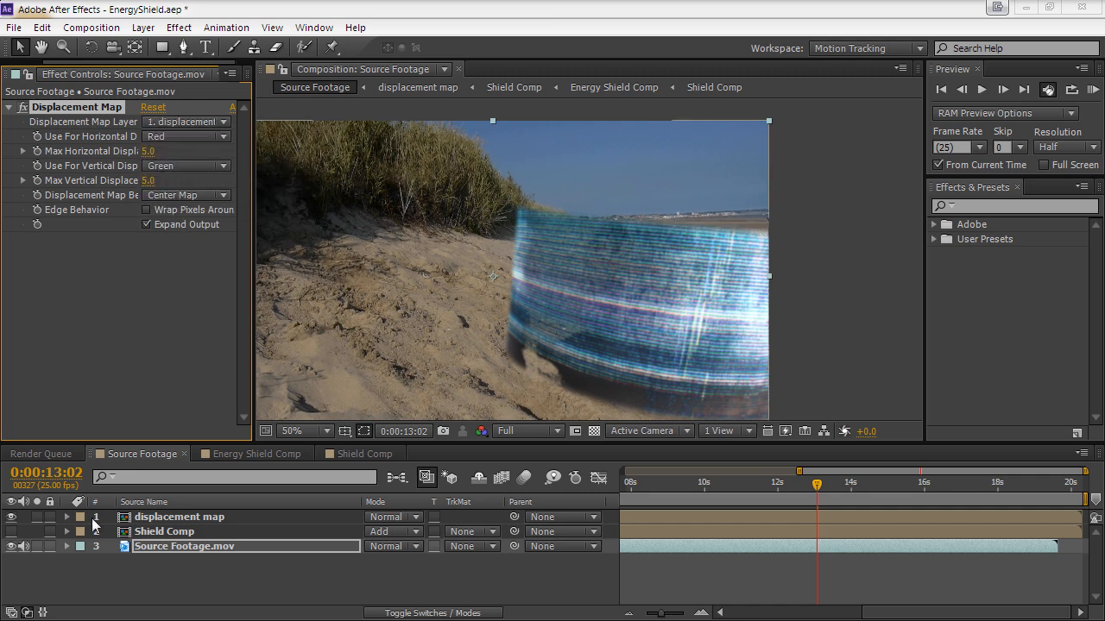
# Hide the displacement map layer and place it below the Shield Comp layer
pyautogui.click(12, 518)
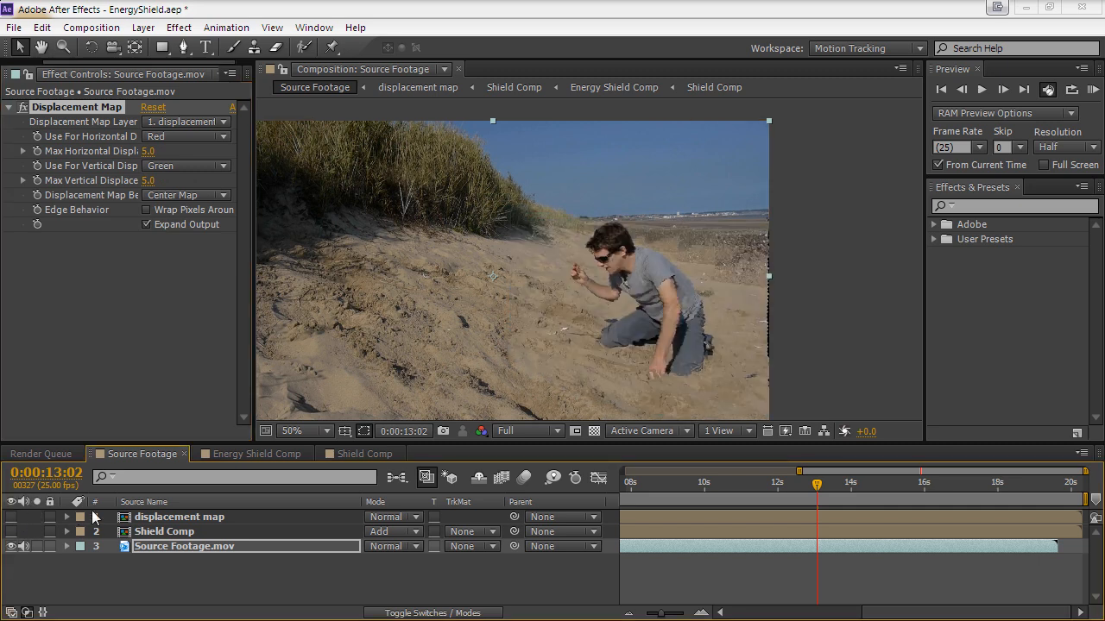
pyautogui.click(145, 521)
pyautogui.moveTo(148, 536); pyautogui.dragTo(100, 541)
# Try adjusting the maximum horizontal displacement on Source Footage.mov and turn the Shield Comp layer's visibility back on
pyautogui.click(147, 546)
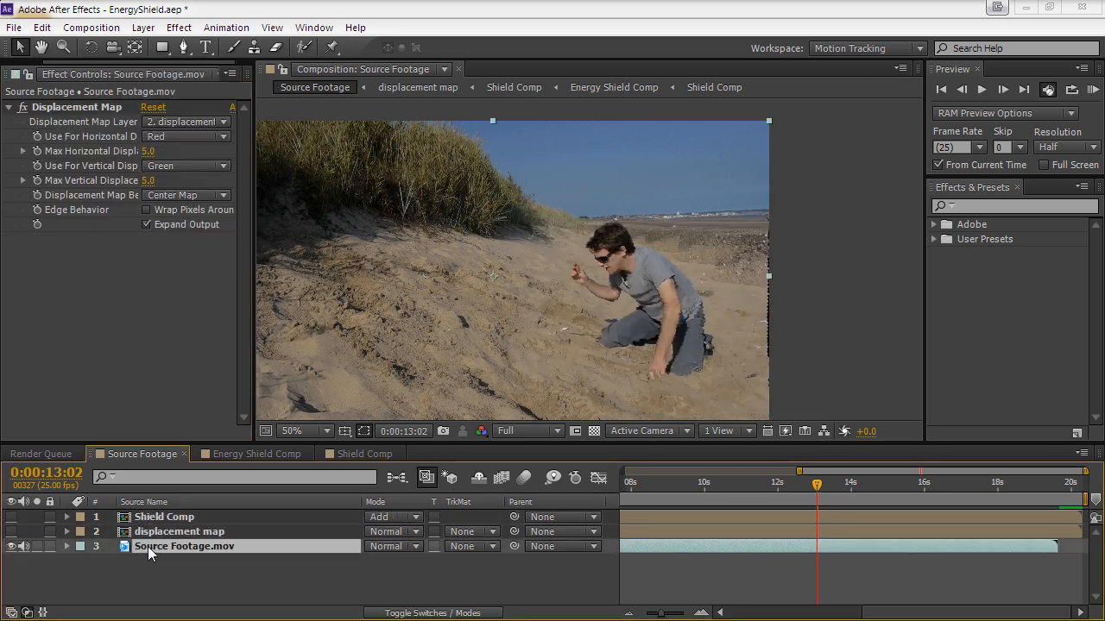
pyautogui.moveTo(148, 151); pyautogui.dragTo(244, 151)
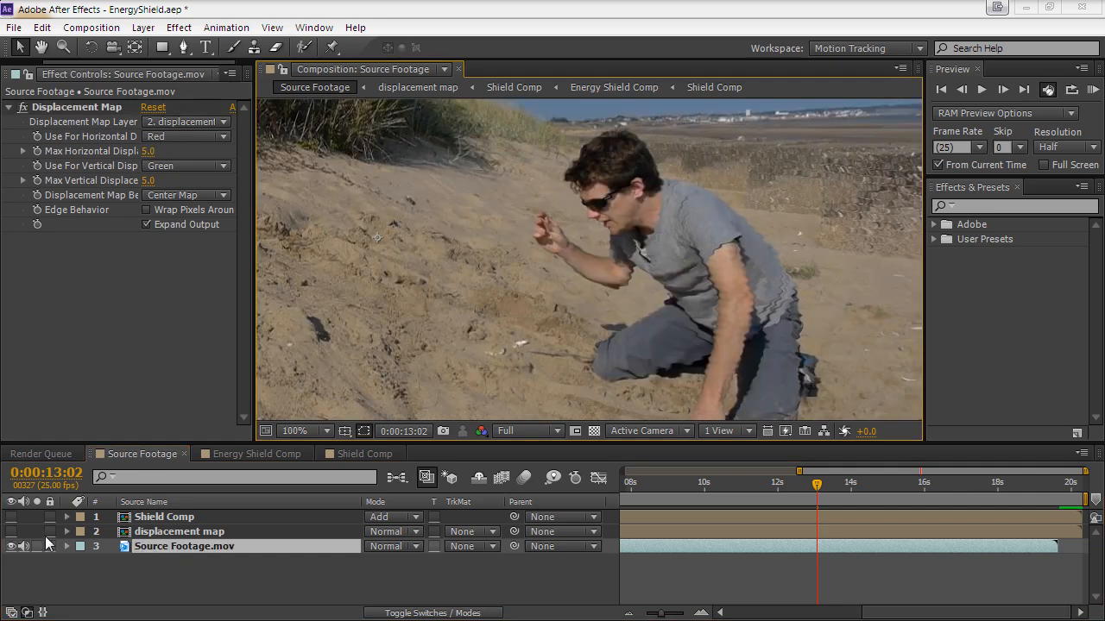
pyautogui.click(11, 517)
pyautogui.scroll(-2, 441, 265)
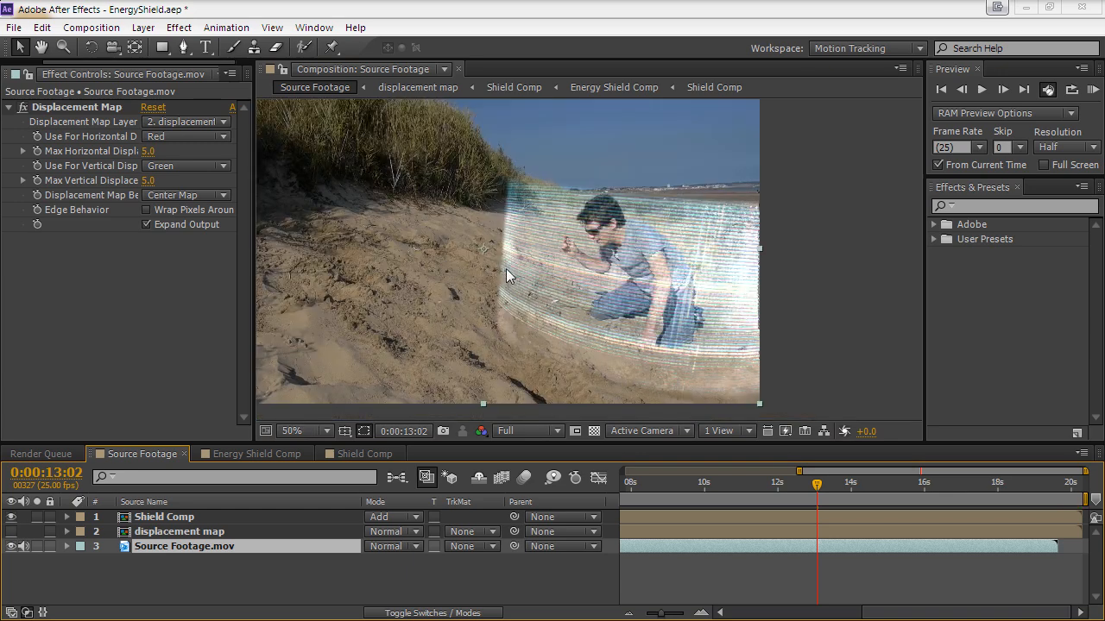
pyautogui.moveTo(553, 283); pyautogui.dragTo(530, 288)
# Set the displacement maximums to 51 horizontally and 22 vertically, and enable wrapping pixels around the edges
pyautogui.moveTo(149, 152); pyautogui.dragTo(164, 180)
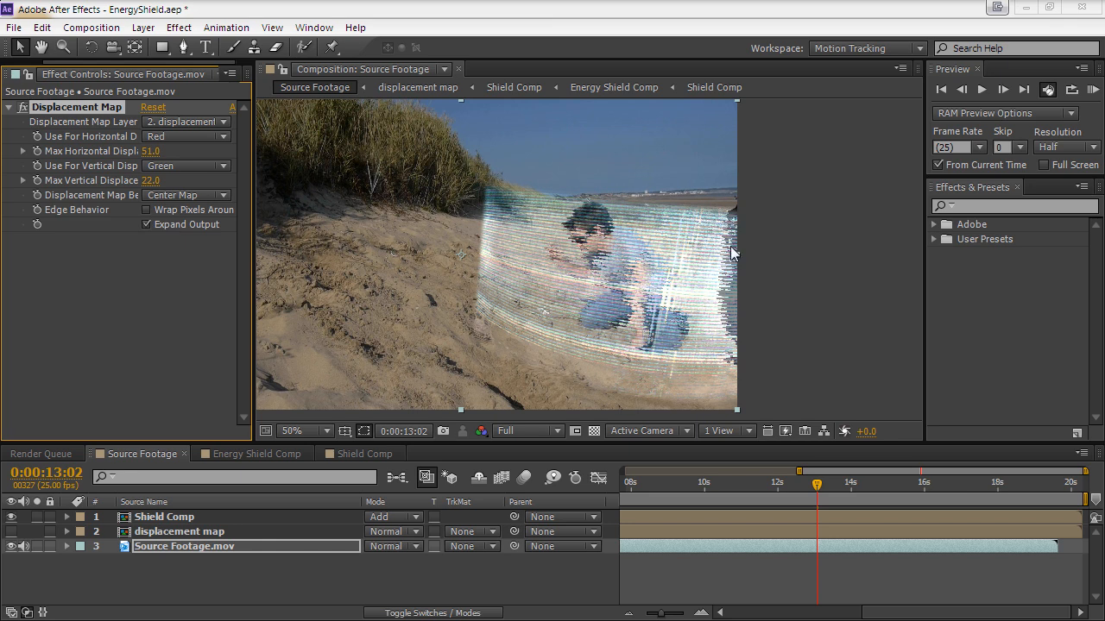
pyautogui.click(146, 210)
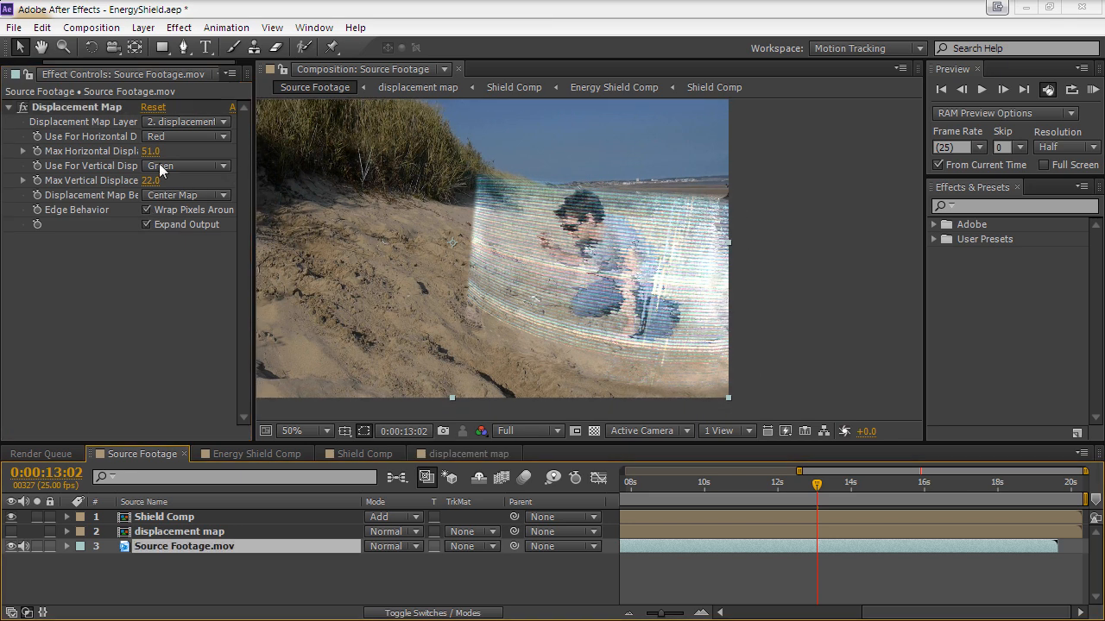
# Set the maximum vertical displacement to 50 and the horizontal one to -6, and run a RAM preview
pyautogui.click(151, 180)
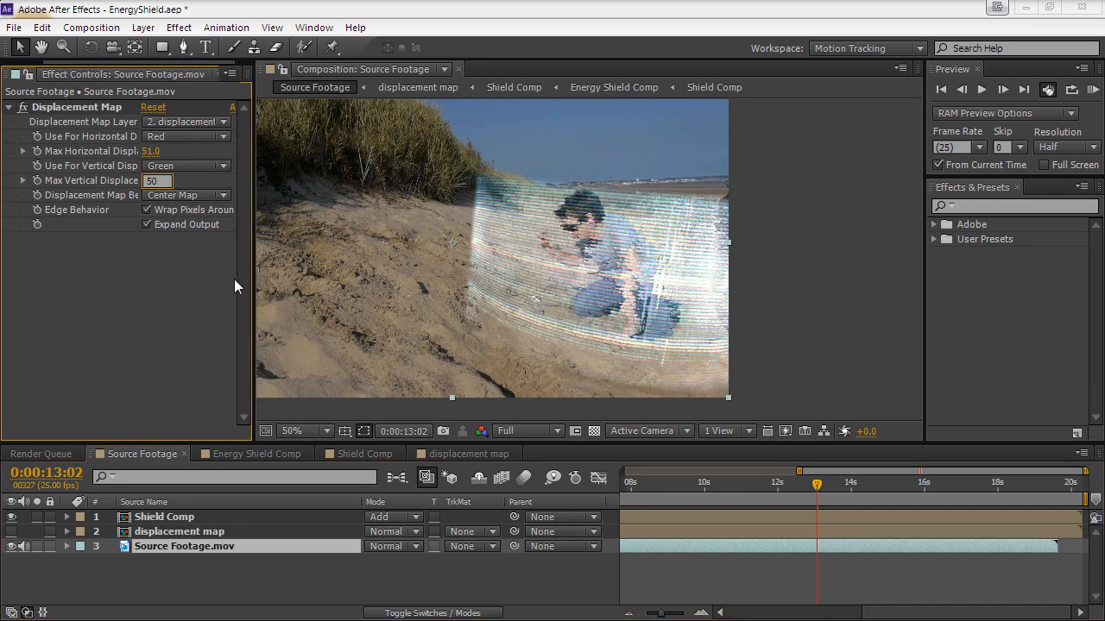
pyautogui.hotkey('shift', 'Tab')
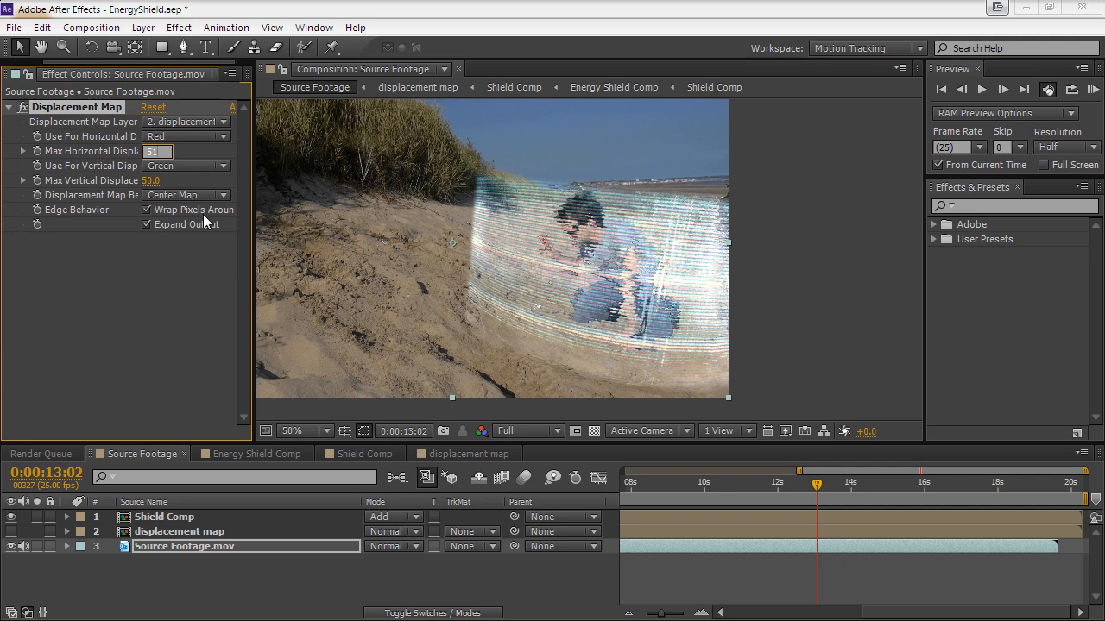
pyautogui.write('-6')
pyautogui.press('Return')
pyautogui.click(1092, 90)
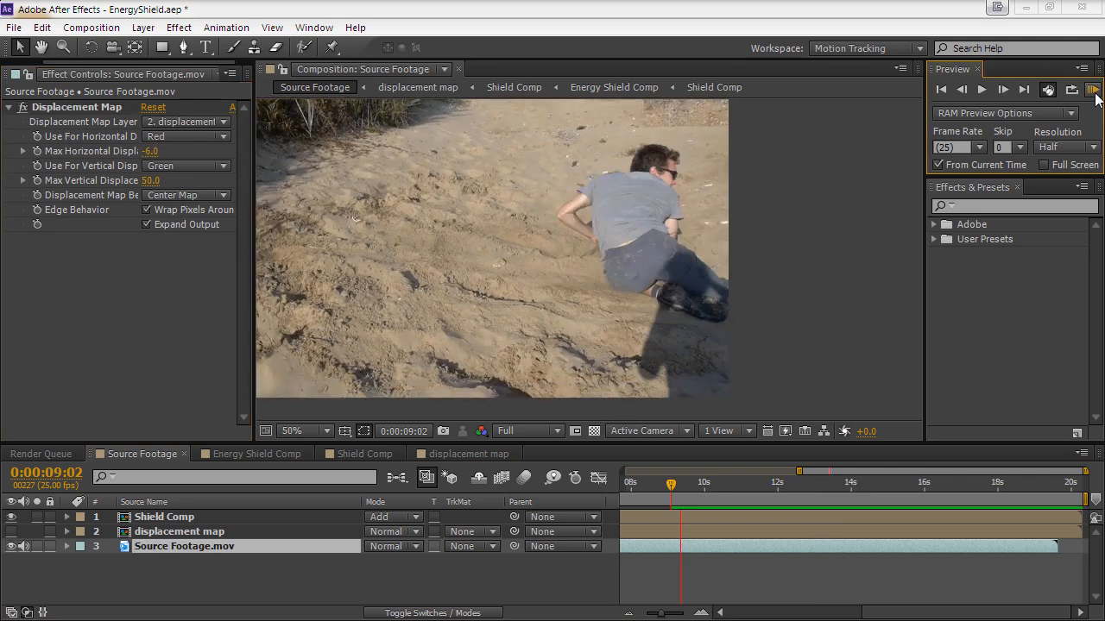
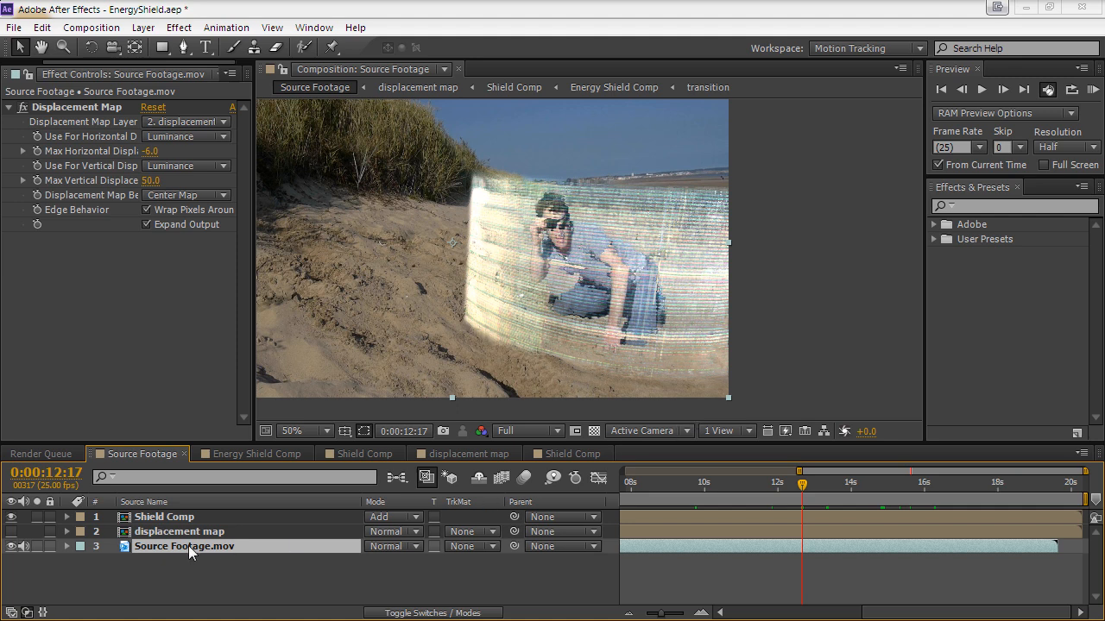
# Open the Shield Comp pre-composition and make its base layer visible
pyautogui.doubleClick(170, 521)
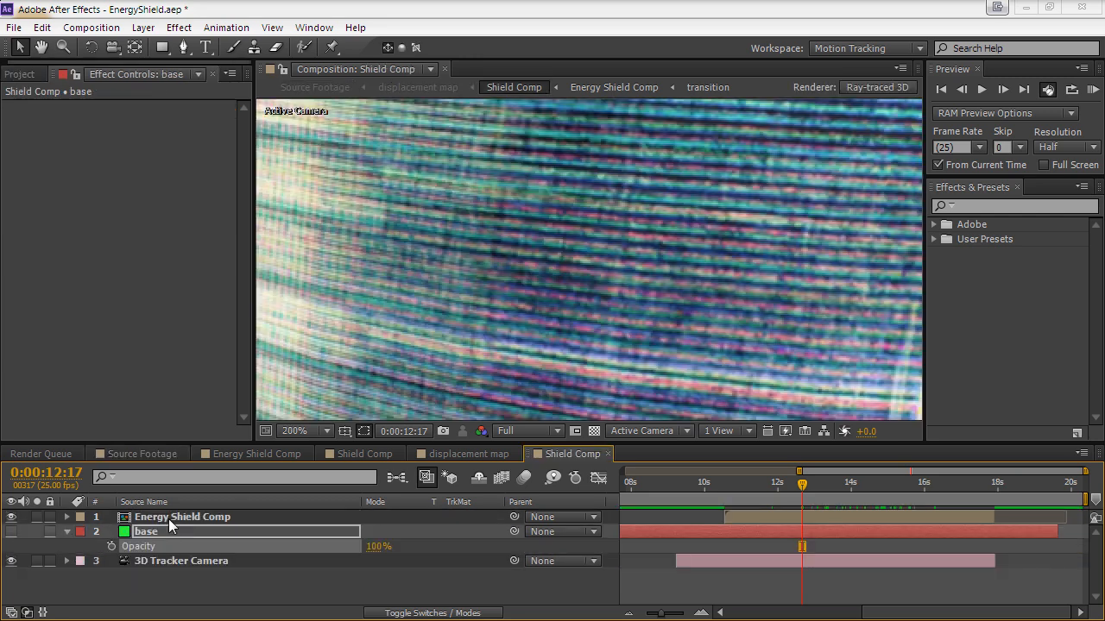
pyautogui.scroll(-4, 499, 323)
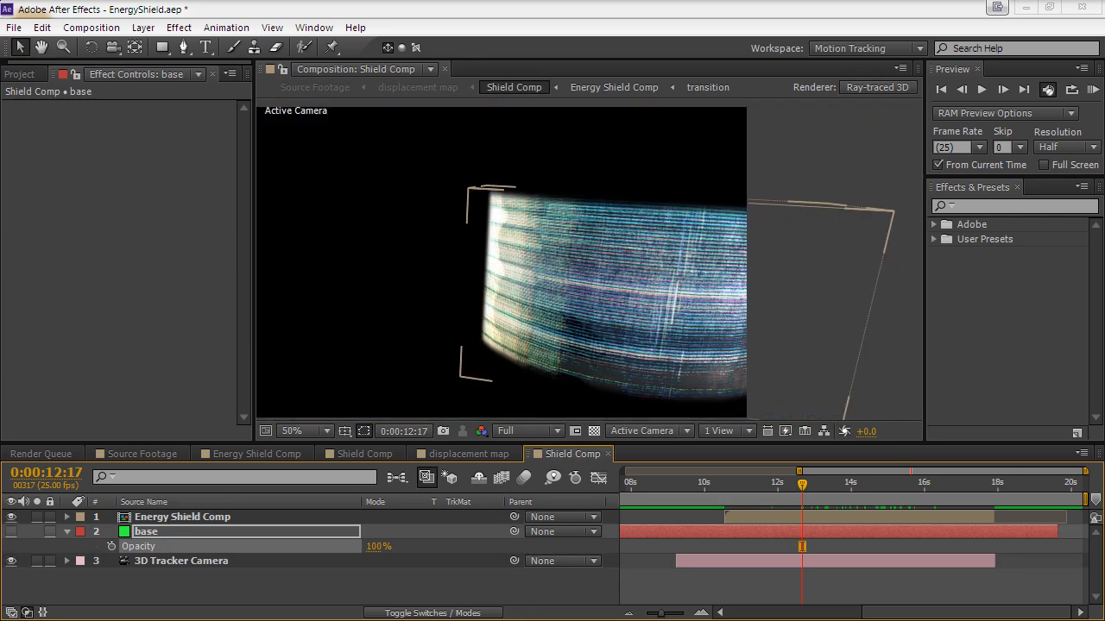
pyautogui.click(11, 532)
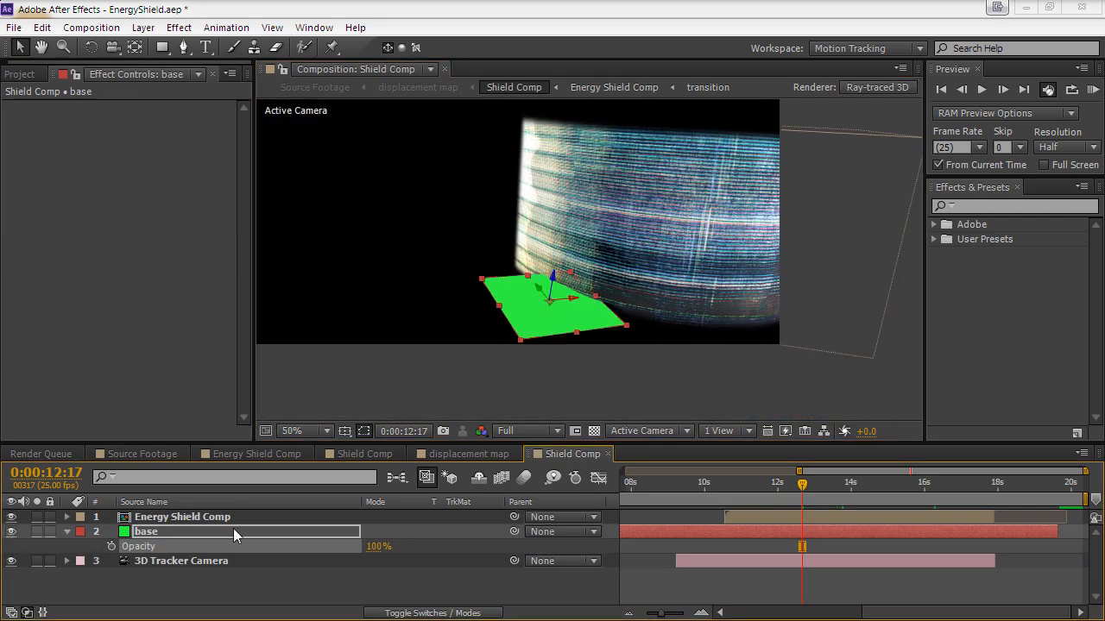
# Change the base solid's color from its solid settings to light blue, B9DAFF
pyautogui.click(143, 28)
pyautogui.click(157, 58)
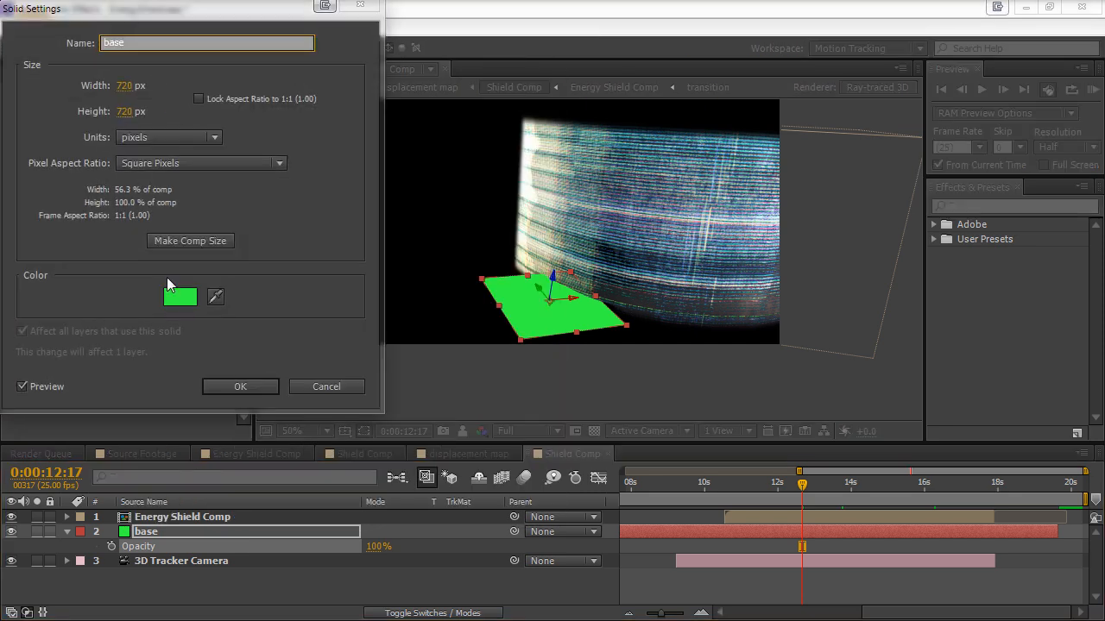
pyautogui.click(173, 301)
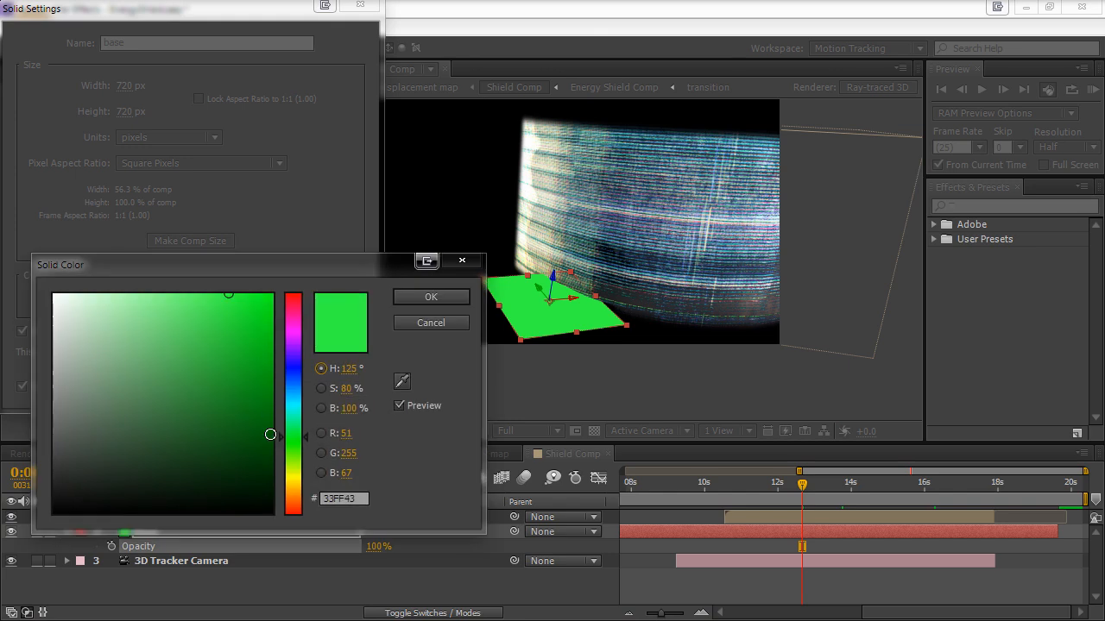
pyautogui.moveTo(293, 388); pyautogui.dragTo(298, 375)
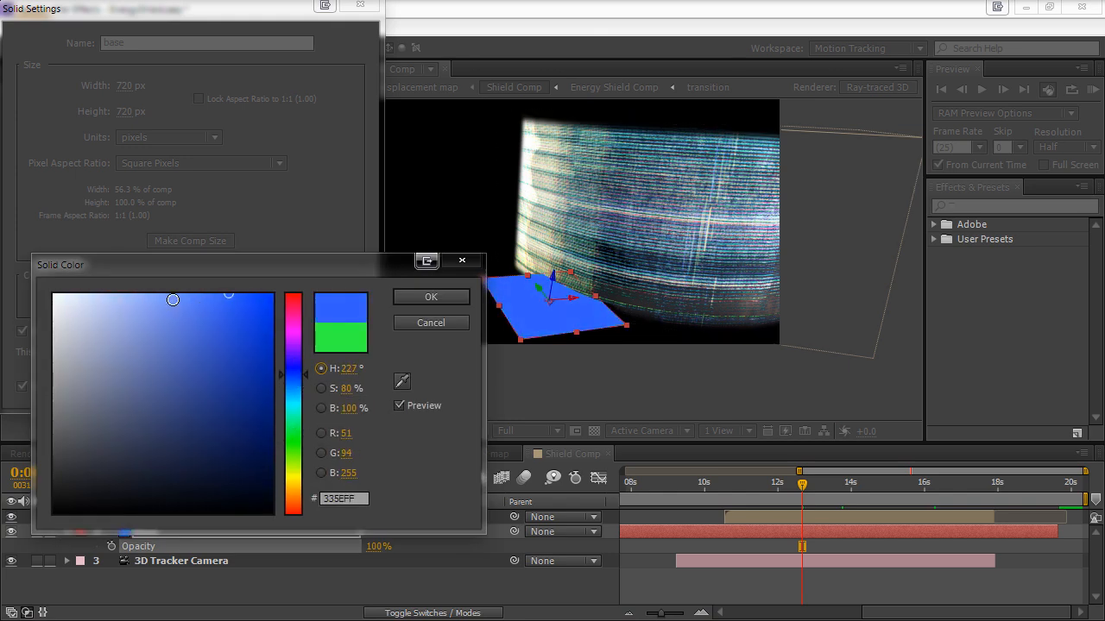
pyautogui.moveTo(173, 300); pyautogui.dragTo(112, 295)
pyautogui.click(303, 382)
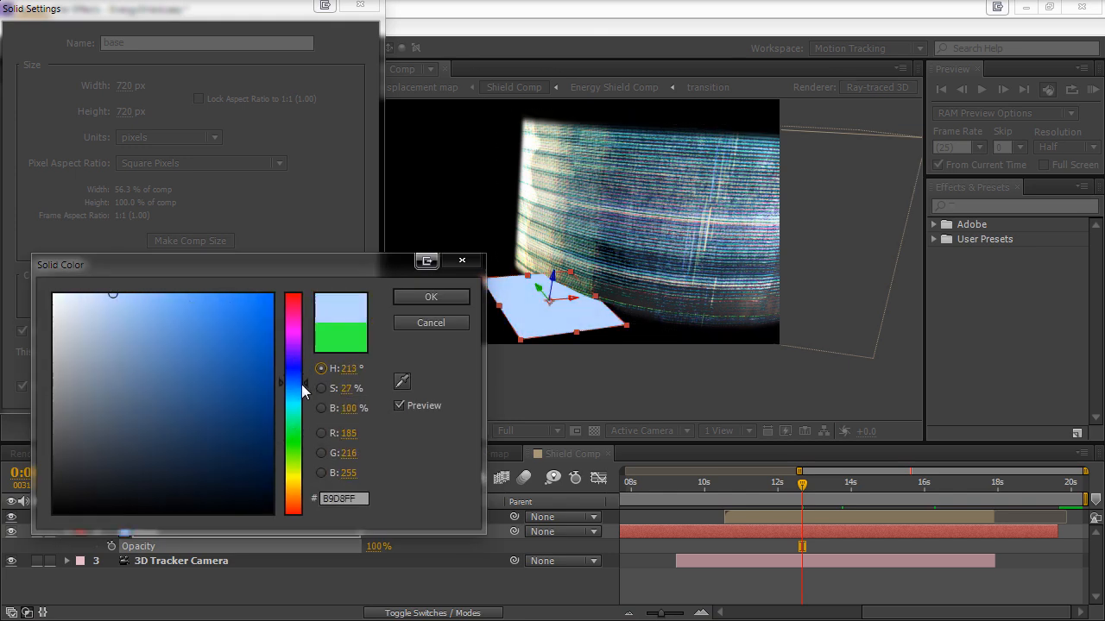
pyautogui.click(407, 298)
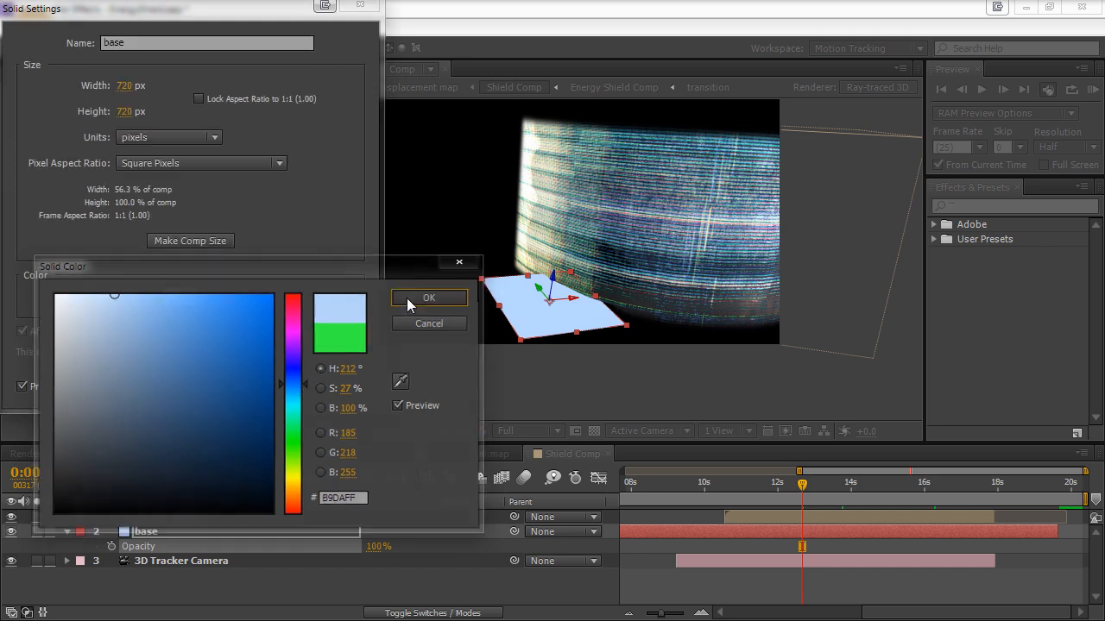
pyautogui.click(247, 386)
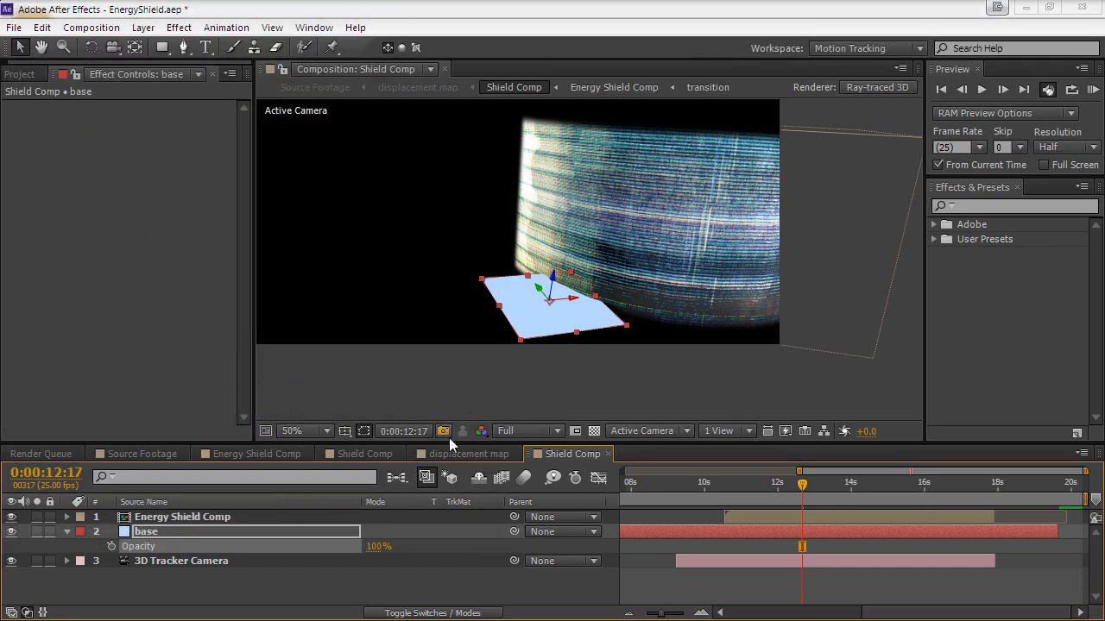
# Rotate the base solid about its vertical axis and scale it to 189.4, 425.0, 346.0% so it extends beneath the shield
pyautogui.press('s')
pyautogui.moveTo(393, 546); pyautogui.dragTo(624, 528)
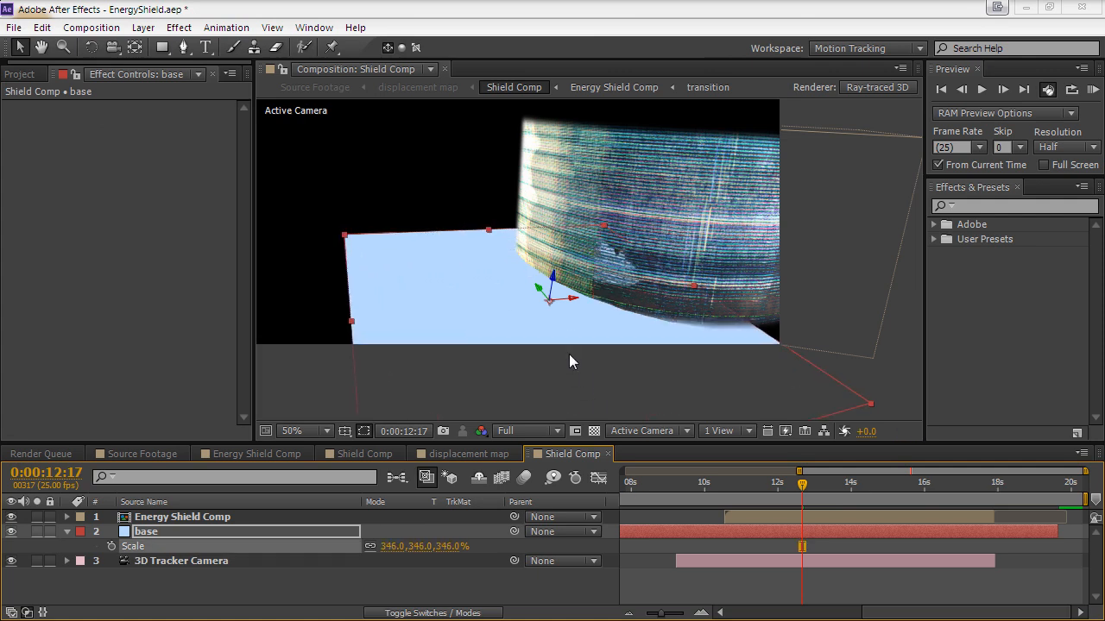
pyautogui.click(90, 46)
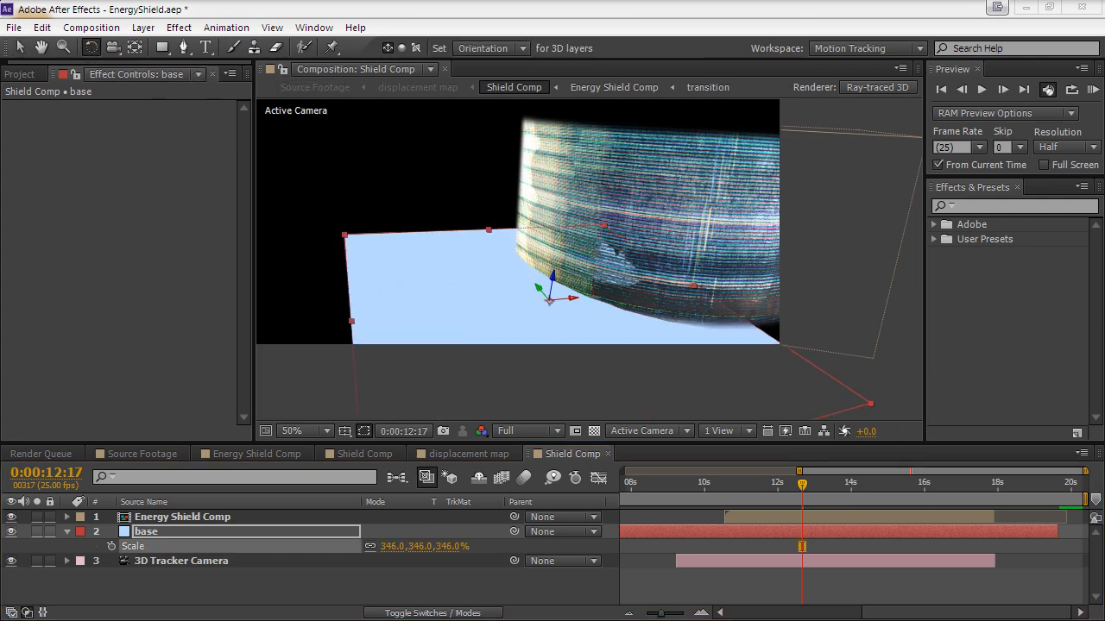
pyautogui.moveTo(552, 276)
pyautogui.mouseDown()
pyautogui.moveTo(615, 276)
pyautogui.moveTo(527, 276)
pyautogui.moveTo(556, 290)
pyautogui.moveTo(546, 290)
pyautogui.mouseUp()
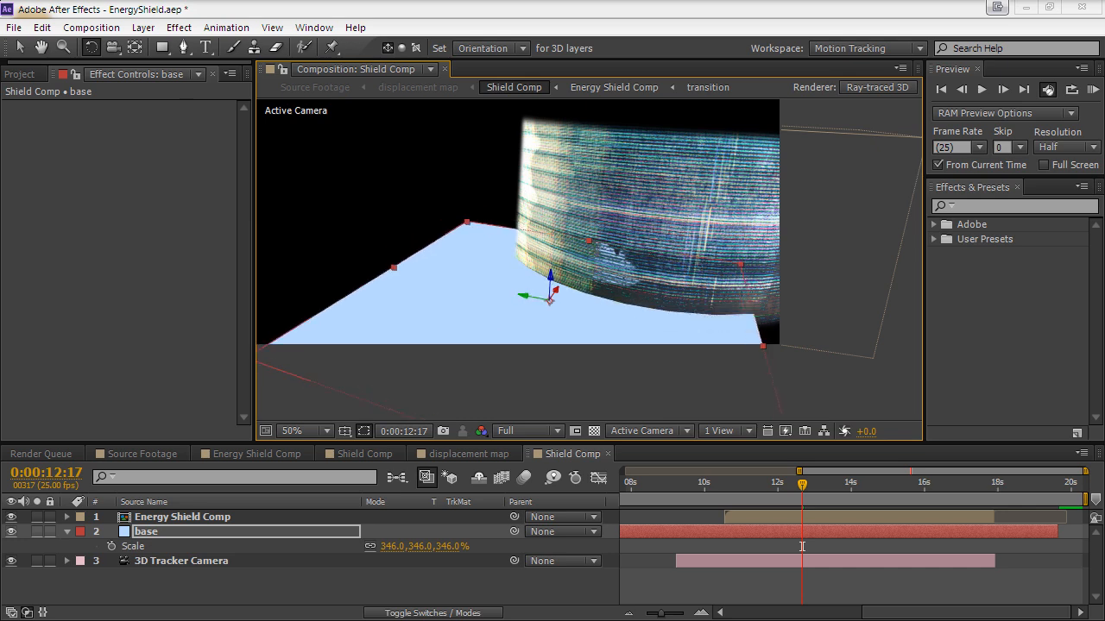
pyautogui.press('v')
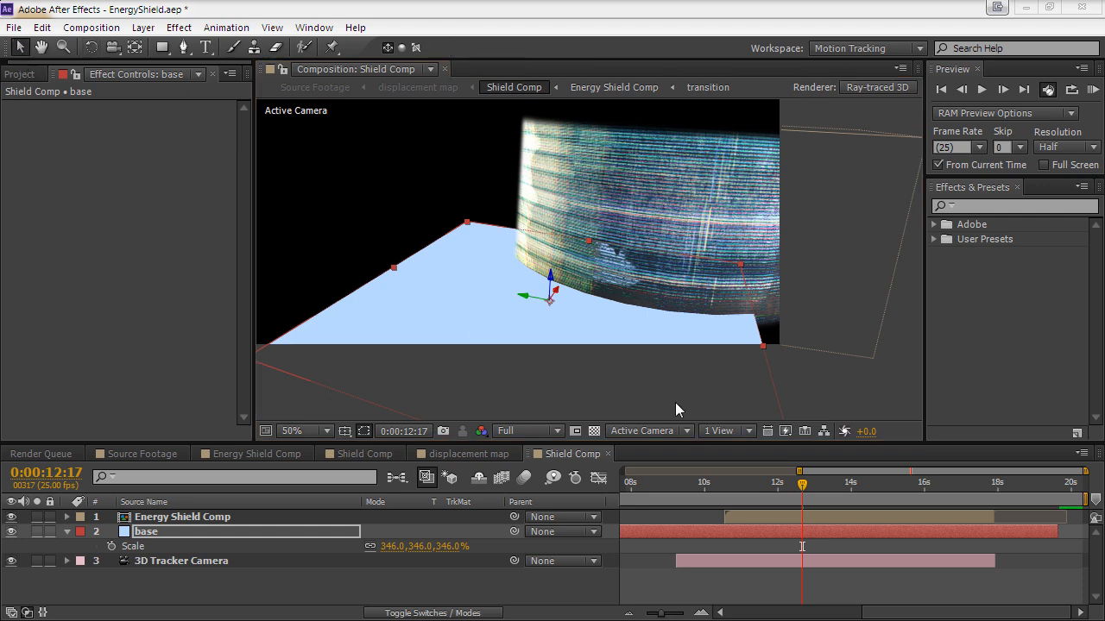
pyautogui.moveTo(312, 371); pyautogui.dragTo(419, 298)
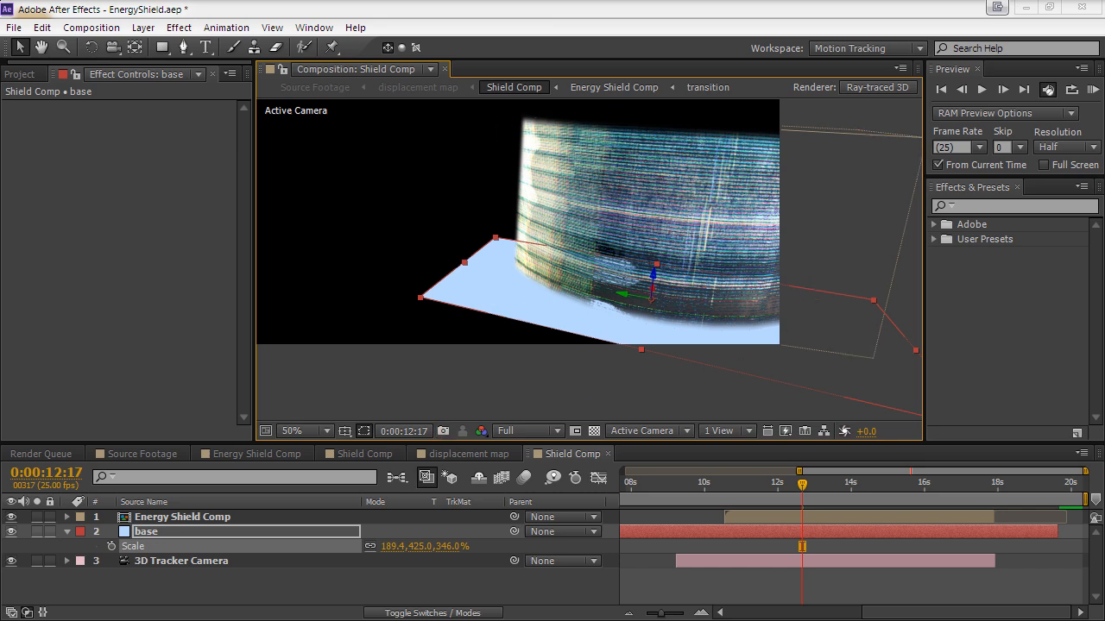
# Draw a closed crescent-shaped mask on the base solid in its own layer view, following the curve of the shield's bottom edge
pyautogui.doubleClick(147, 531)
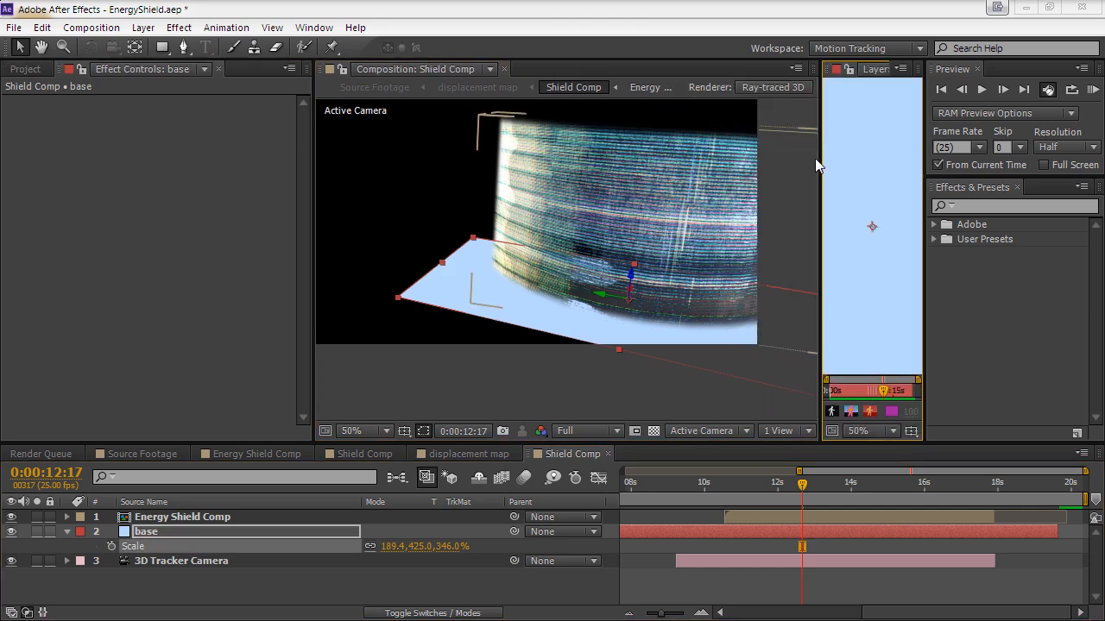
pyautogui.moveTo(818, 157); pyautogui.dragTo(559, 174)
pyautogui.click(183, 48)
pyautogui.moveTo(740, 216); pyautogui.dragTo(739, 237)
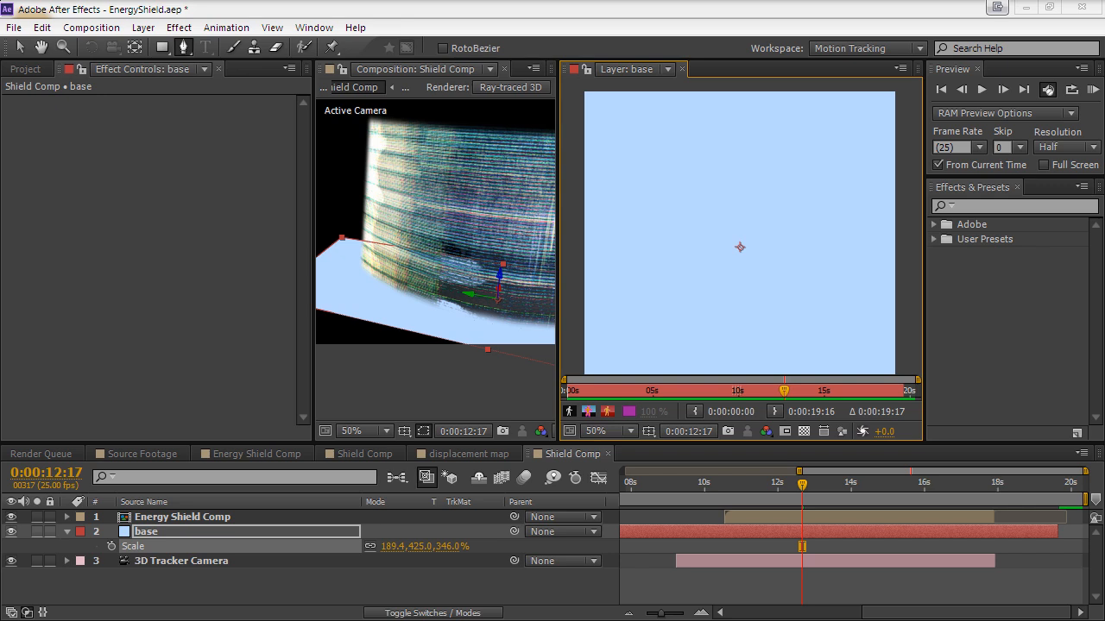
pyautogui.click(892, 94)
pyautogui.click(682, 161)
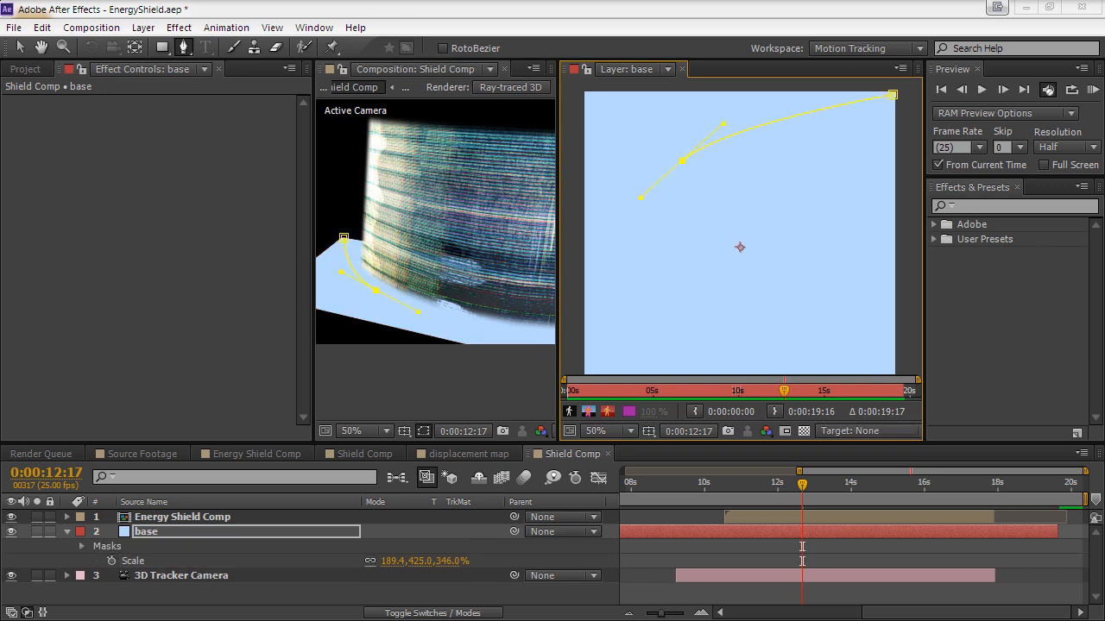
pyautogui.moveTo(739, 247); pyautogui.dragTo(722, 141)
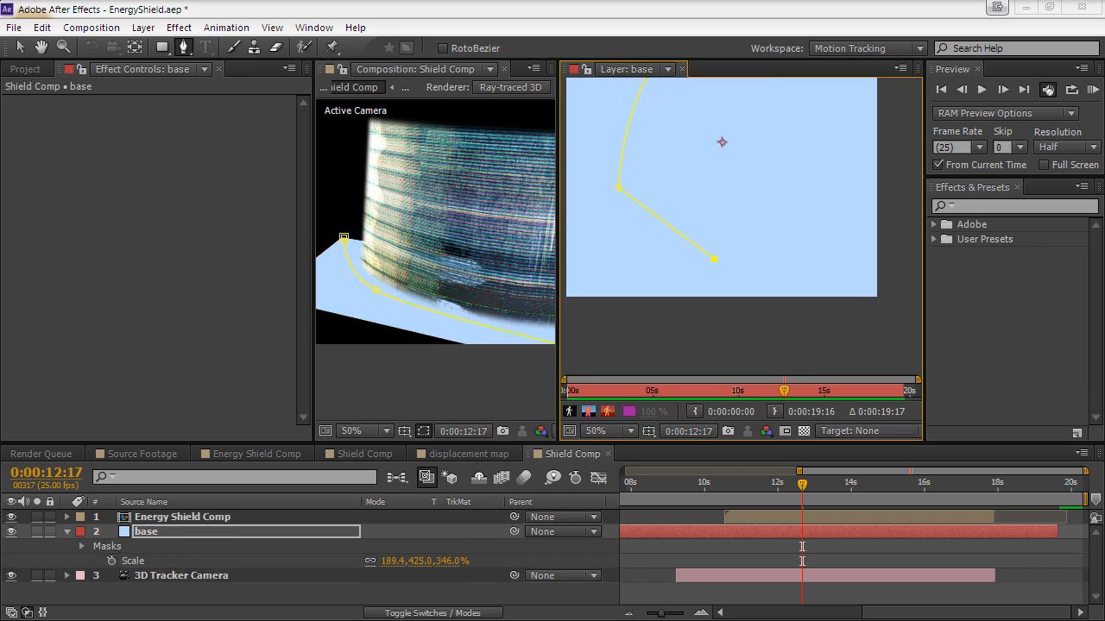
pyautogui.moveTo(777, 199)
pyautogui.mouseDown()
pyautogui.moveTo(711, 326)
pyautogui.moveTo(786, 227)
pyautogui.moveTo(687, 309)
pyautogui.mouseUp()
pyautogui.click(732, 252)
pyautogui.moveTo(652, 189); pyautogui.dragTo(728, 123)
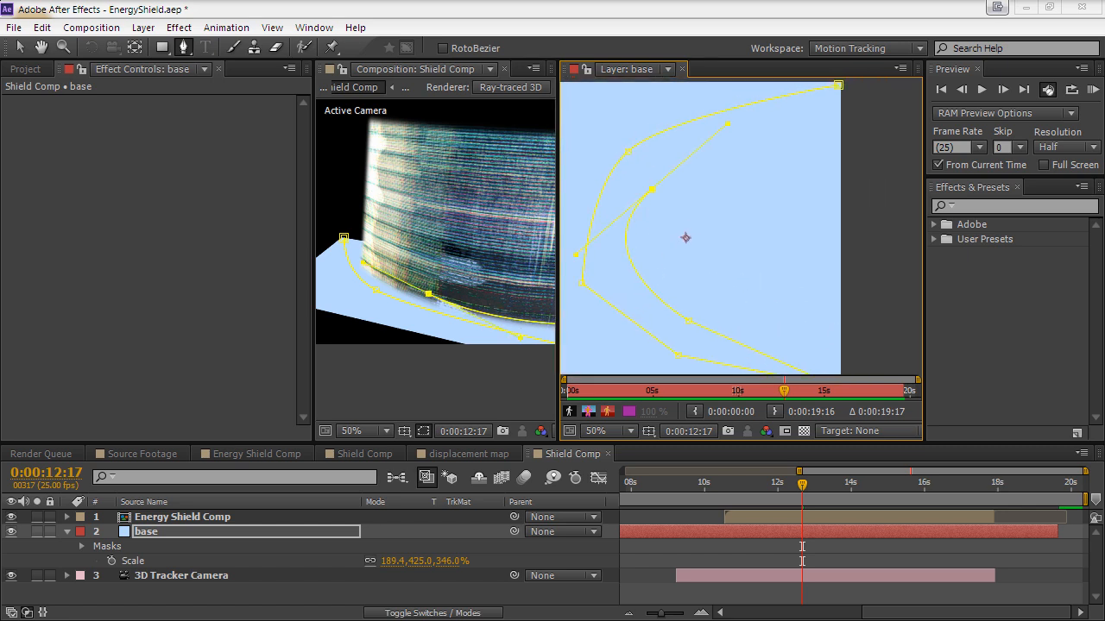
pyautogui.click(838, 84)
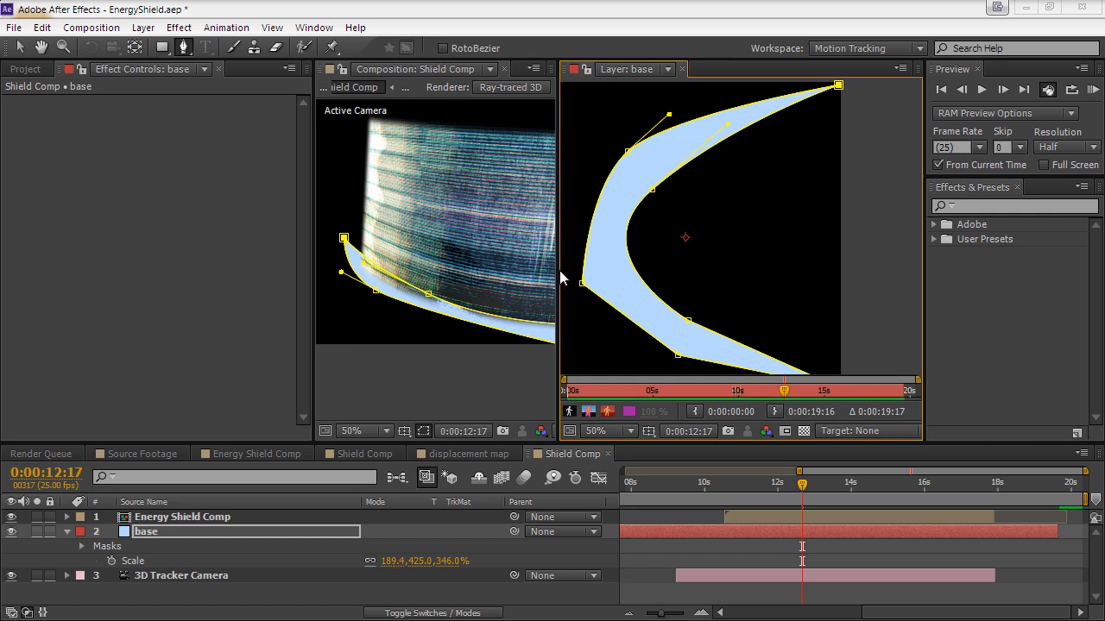
pyautogui.click(682, 69)
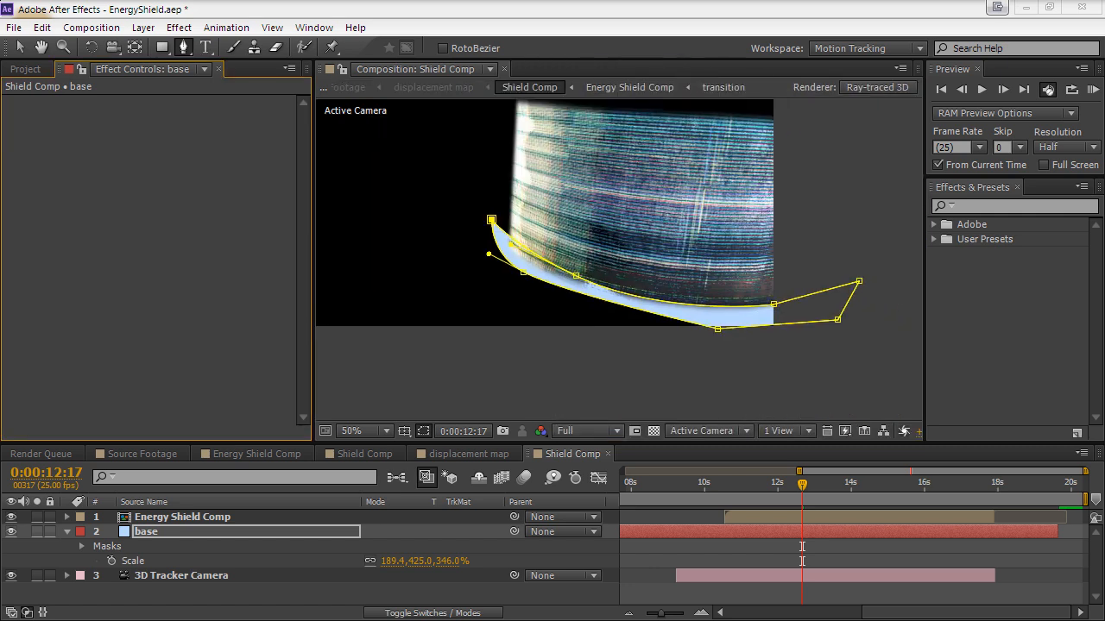
# Reposition the mask points in the composition so the crescent becomes a narrower band hugging the shield's bottom edge
pyautogui.click(19, 47)
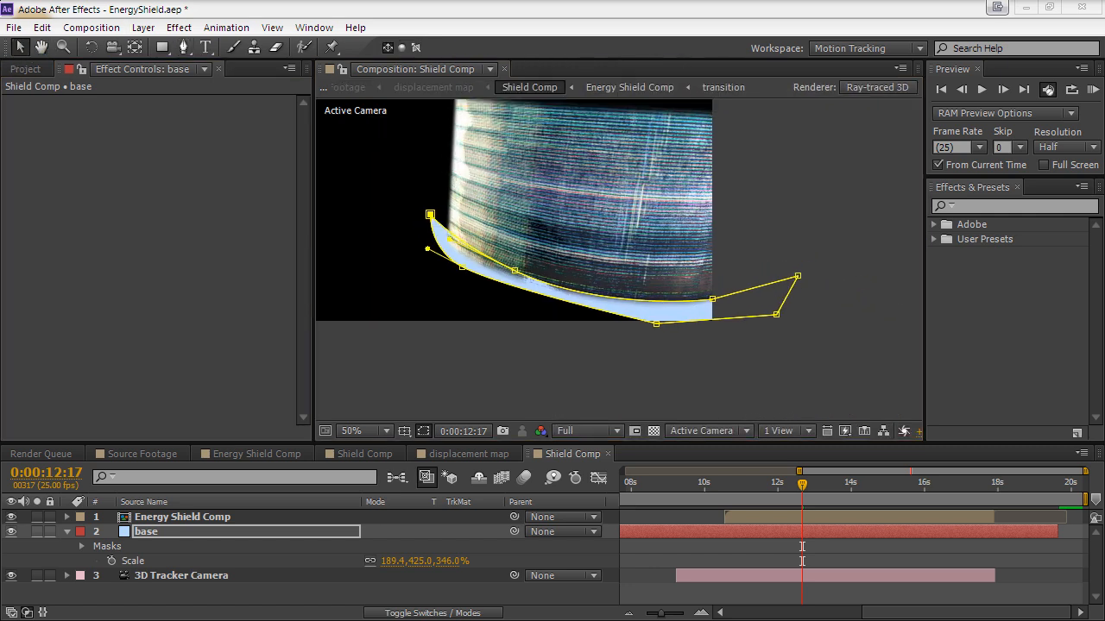
pyautogui.moveTo(430, 214); pyautogui.dragTo(417, 242)
pyautogui.click(515, 270)
pyautogui.moveTo(515, 270); pyautogui.dragTo(520, 264)
pyautogui.moveTo(656, 324); pyautogui.dragTo(619, 322)
pyautogui.moveTo(775, 314); pyautogui.dragTo(742, 325)
pyautogui.moveTo(619, 321); pyautogui.dragTo(635, 316)
pyautogui.moveTo(711, 298); pyautogui.dragTo(695, 295)
pyautogui.moveTo(798, 276); pyautogui.dragTo(767, 264)
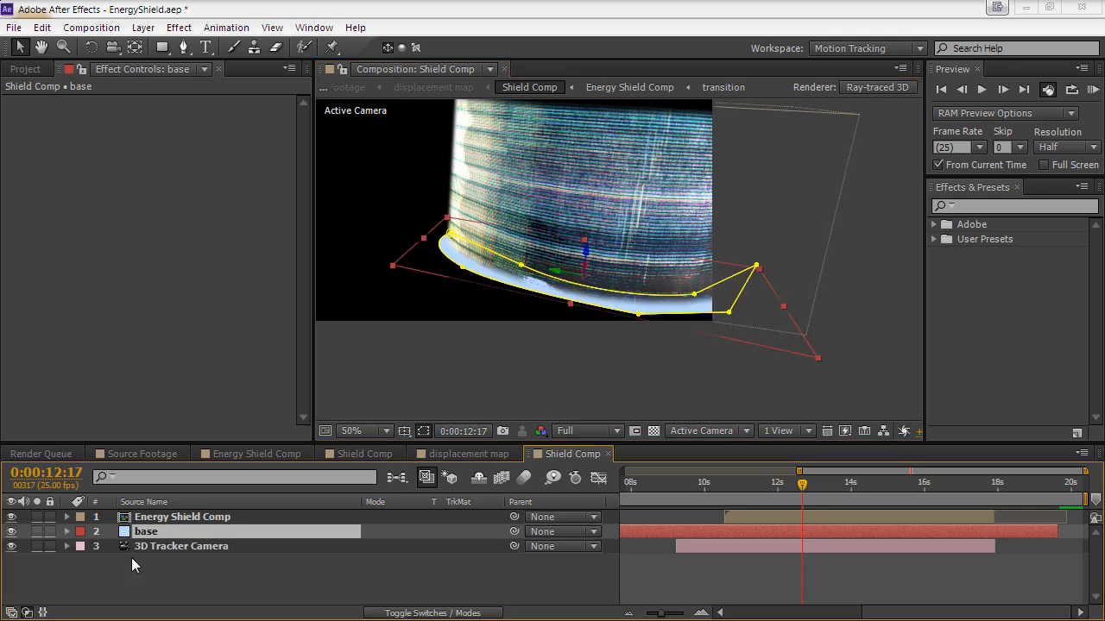
# Feather the base layer's mask by 60 pixels in both directions
pyautogui.press('m')
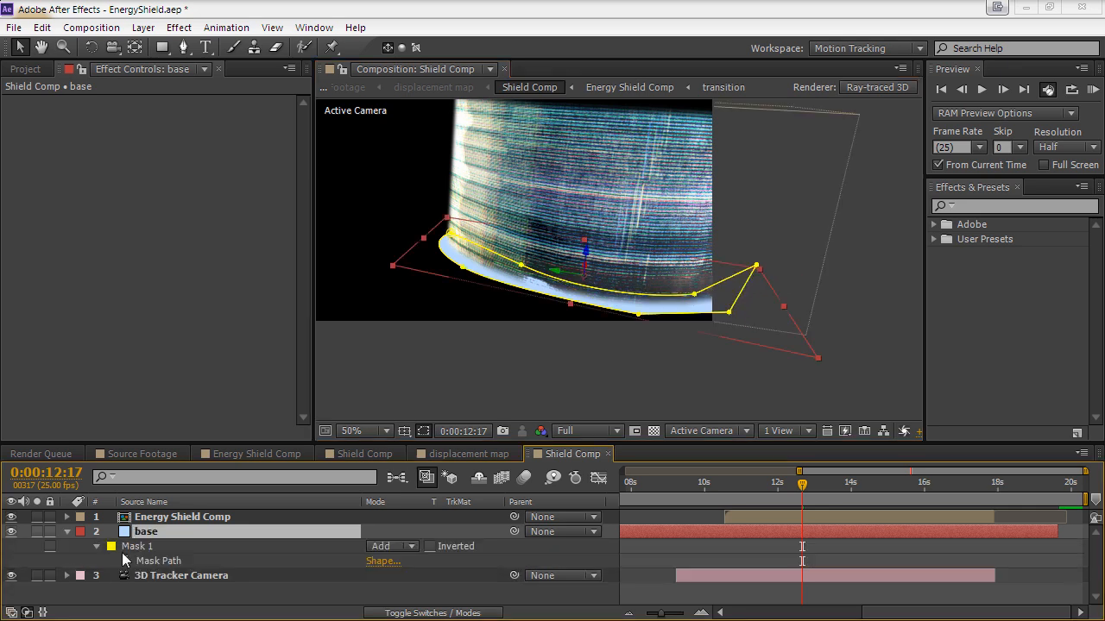
pyautogui.press('m')
pyautogui.click(413, 575)
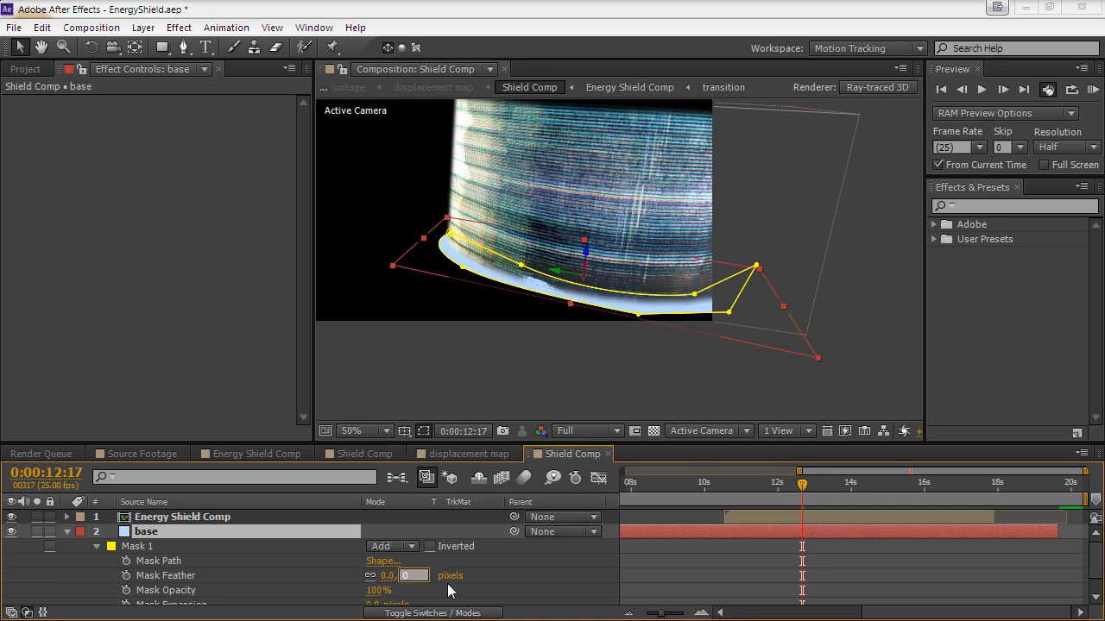
pyautogui.write('3')
pyautogui.click(507, 592)
pyautogui.click(414, 575)
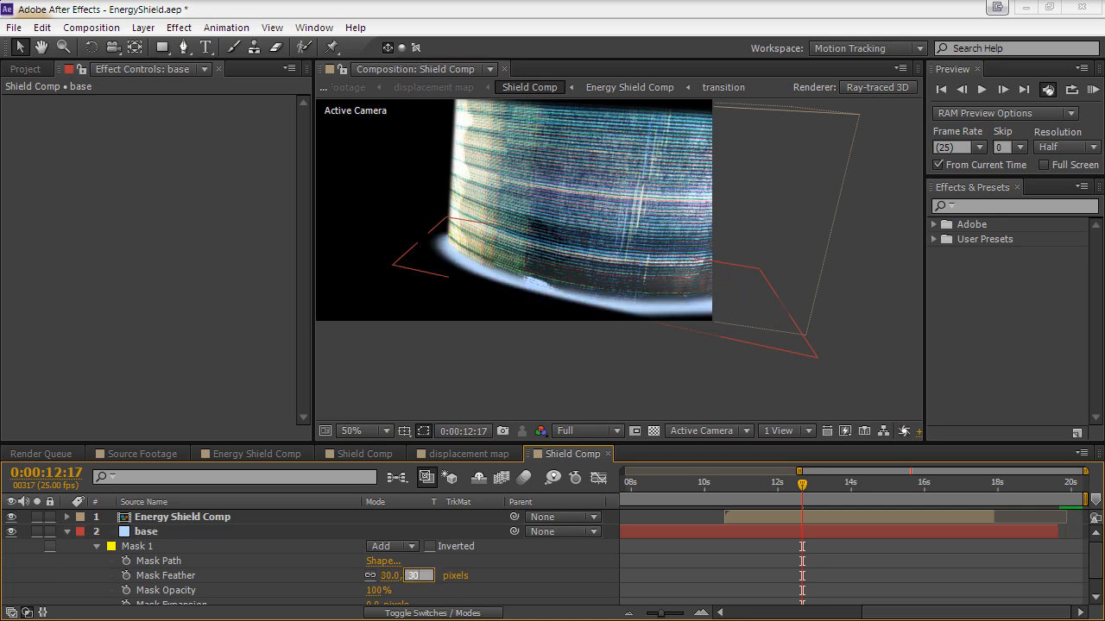
pyautogui.write('60')
pyautogui.click(518, 587)
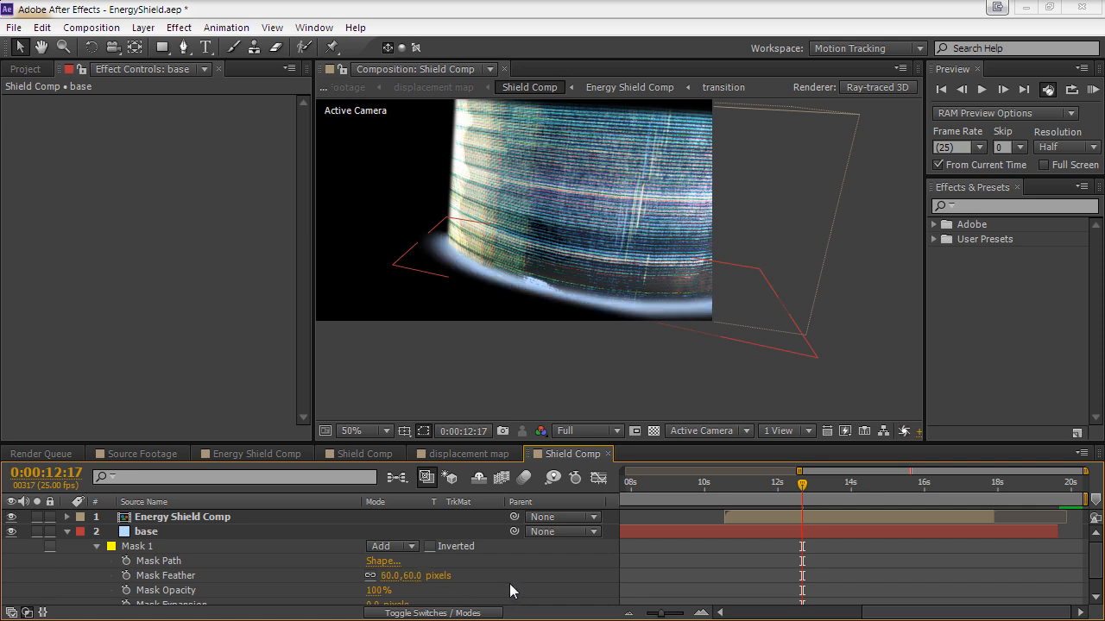
pyautogui.scroll(-1, 397, 596)
pyautogui.scroll(1, 219, 550)
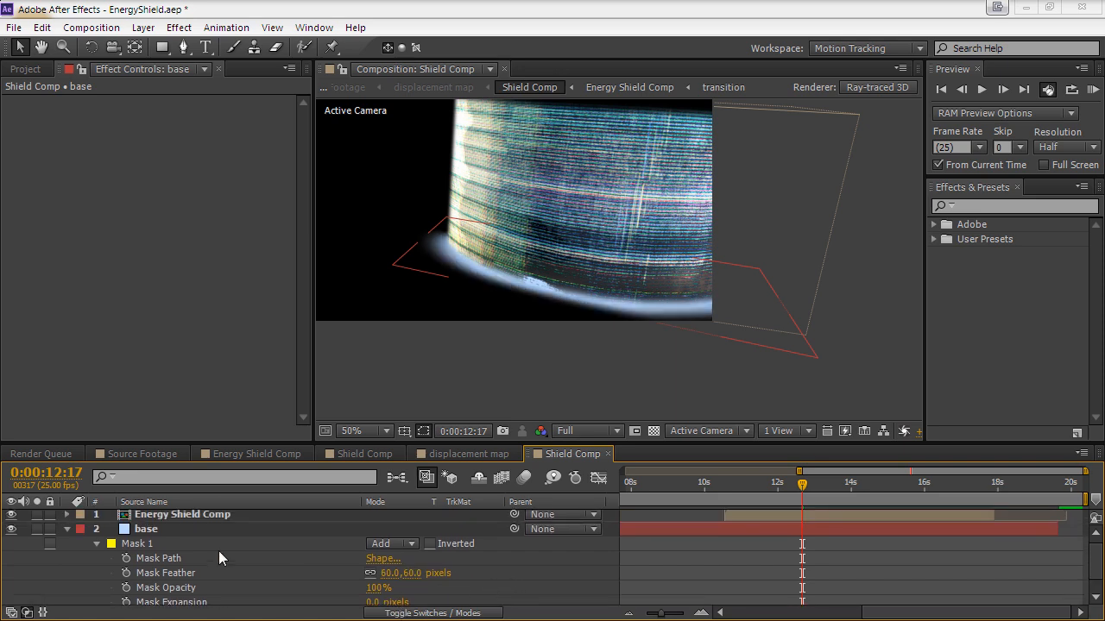
# Set the base layer's opacity to 84% and try orbiting the 3D Tracker Camera around the shield
pyautogui.click(148, 533)
pyautogui.press('t')
pyautogui.moveTo(377, 547)
pyautogui.mouseDown()
pyautogui.moveTo(350, 548)
pyautogui.moveTo(362, 547)
pyautogui.mouseUp()
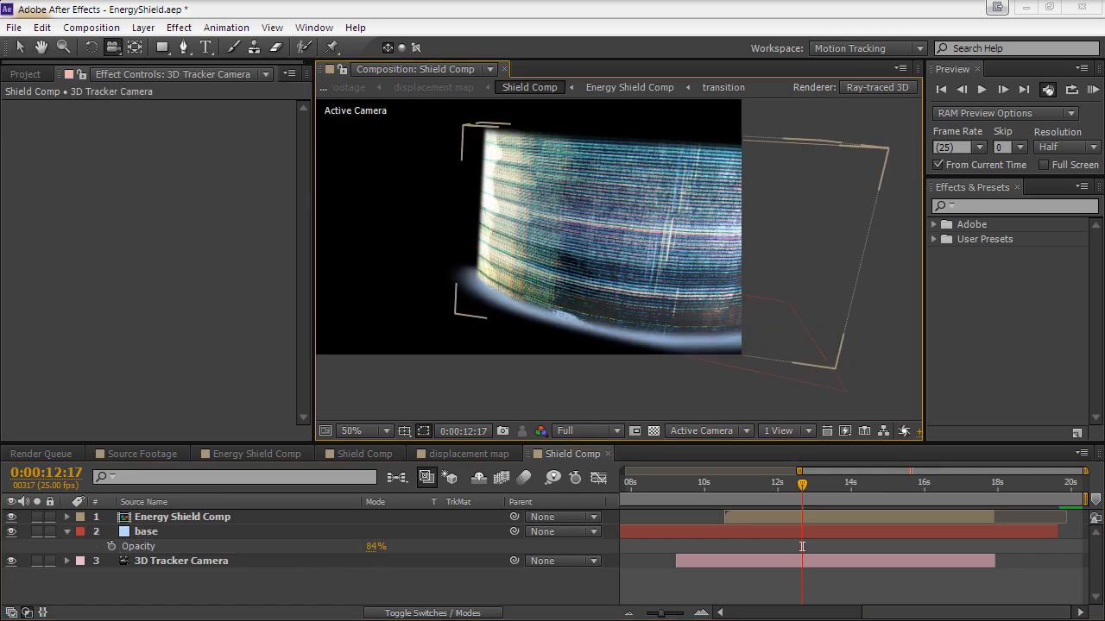
pyautogui.moveTo(587, 259); pyautogui.dragTo(509, 224)
pyautogui.moveTo(553, 259); pyautogui.dragTo(555, 296)
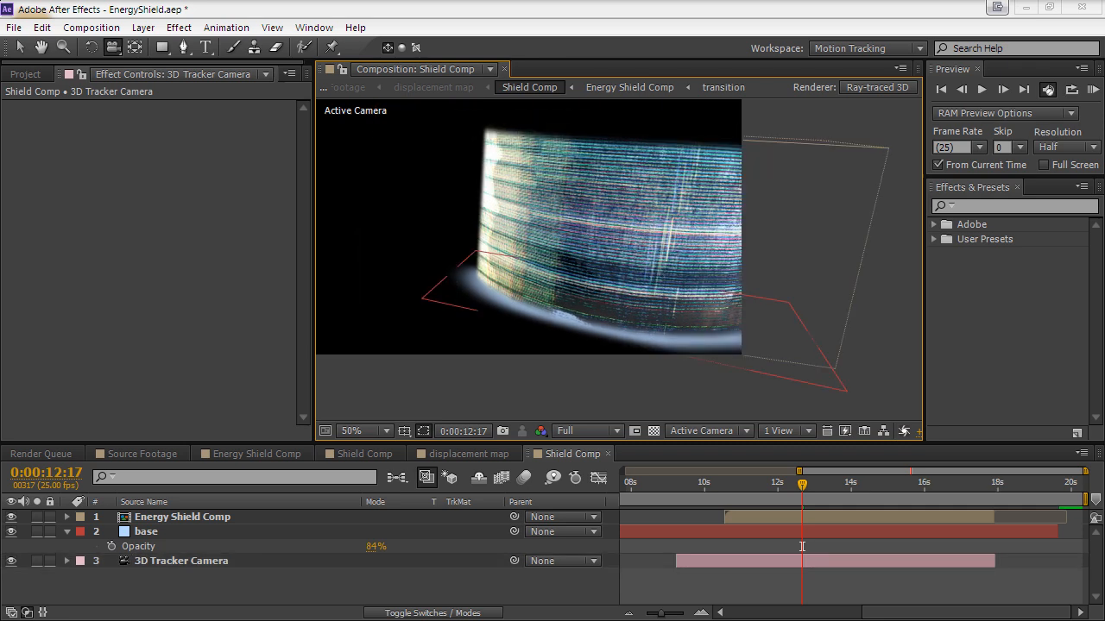
# Go to 0:00:10:17 and set the base layer's opacity to 0%
pyautogui.click(142, 533)
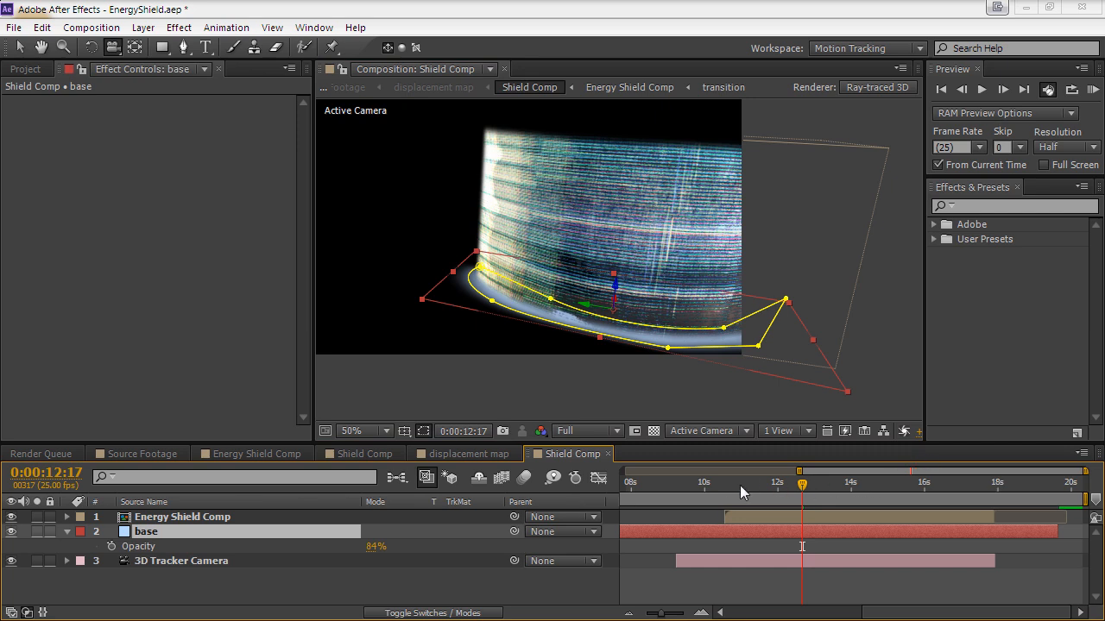
pyautogui.click(19, 47)
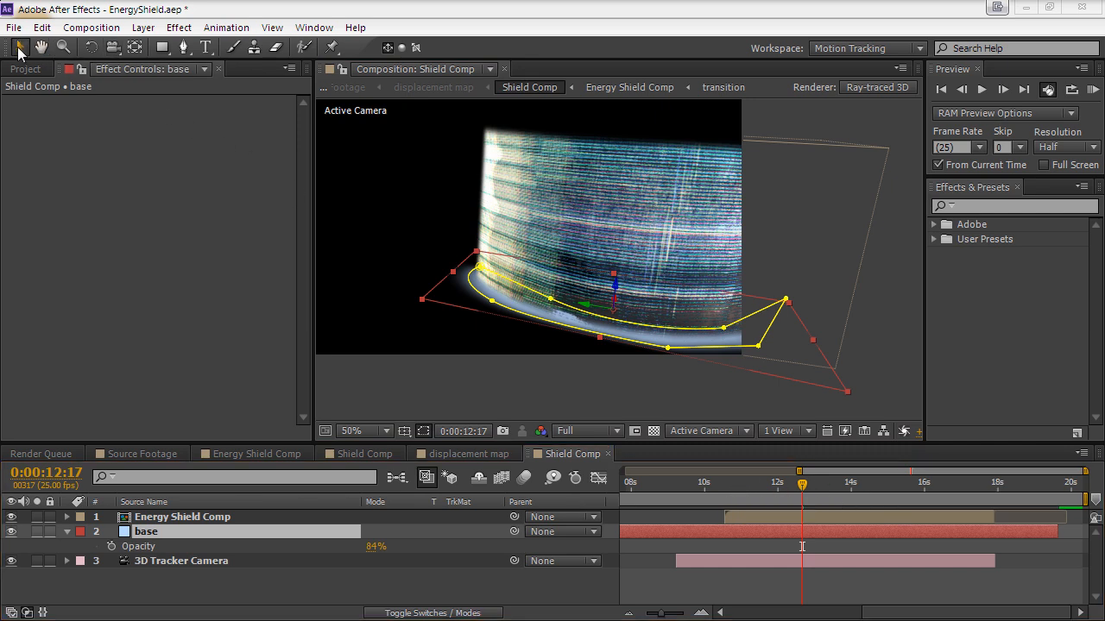
pyautogui.click(728, 484)
pyautogui.moveTo(376, 547); pyautogui.dragTo(131, 514)
pyautogui.moveTo(422, 327); pyautogui.dragTo(434, 321)
# Advance to 0:00:11:04, where the shield forms, and start keyframing the base layer's opacity at 41%
pyautogui.press('pagedown')
pyautogui.press('pagedown')
pyautogui.press('pagedown')
pyautogui.press('pagedown')
pyautogui.press('pagedown')
pyautogui.press('pagedown')
pyautogui.press('pagedown')
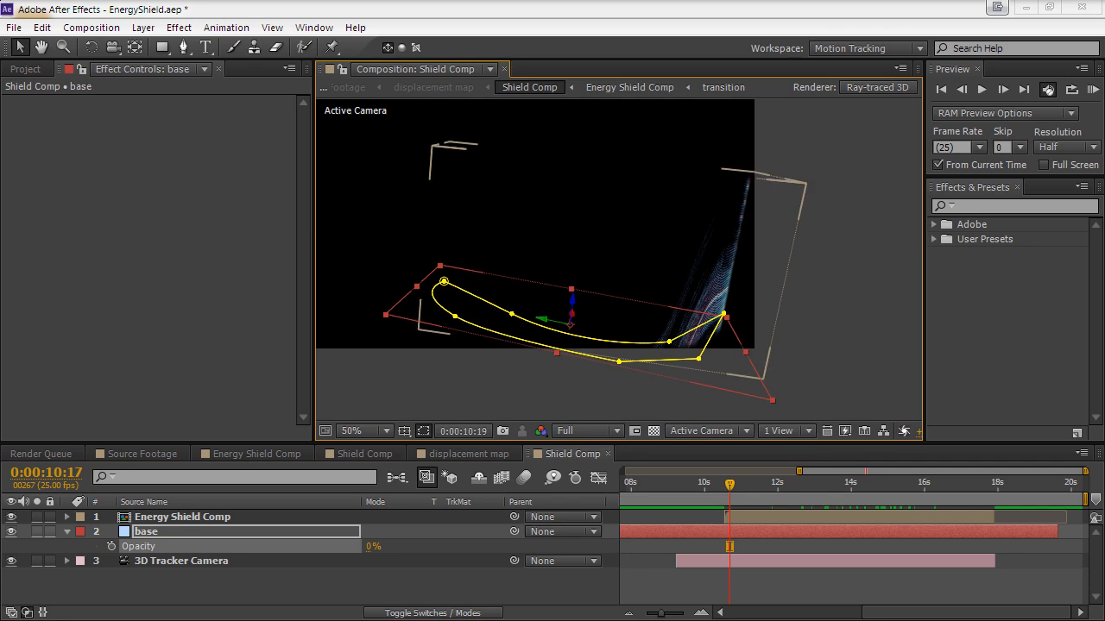
pyautogui.press('pagedown')
pyautogui.press('pagedown')
pyautogui.press('pagedown')
pyautogui.press('pagedown')
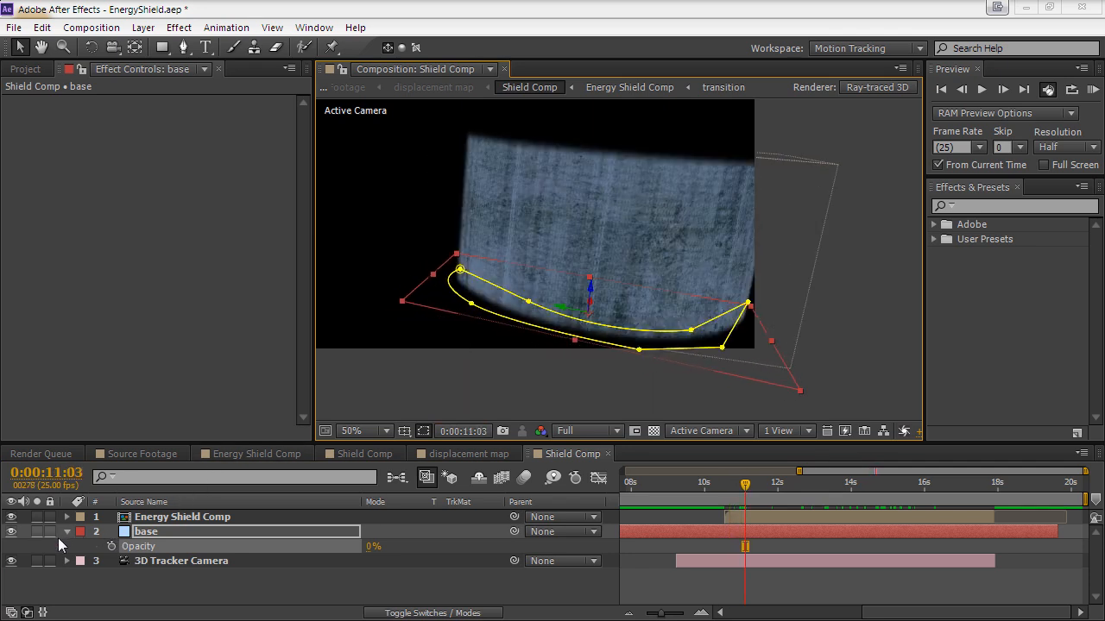
pyautogui.click(111, 546)
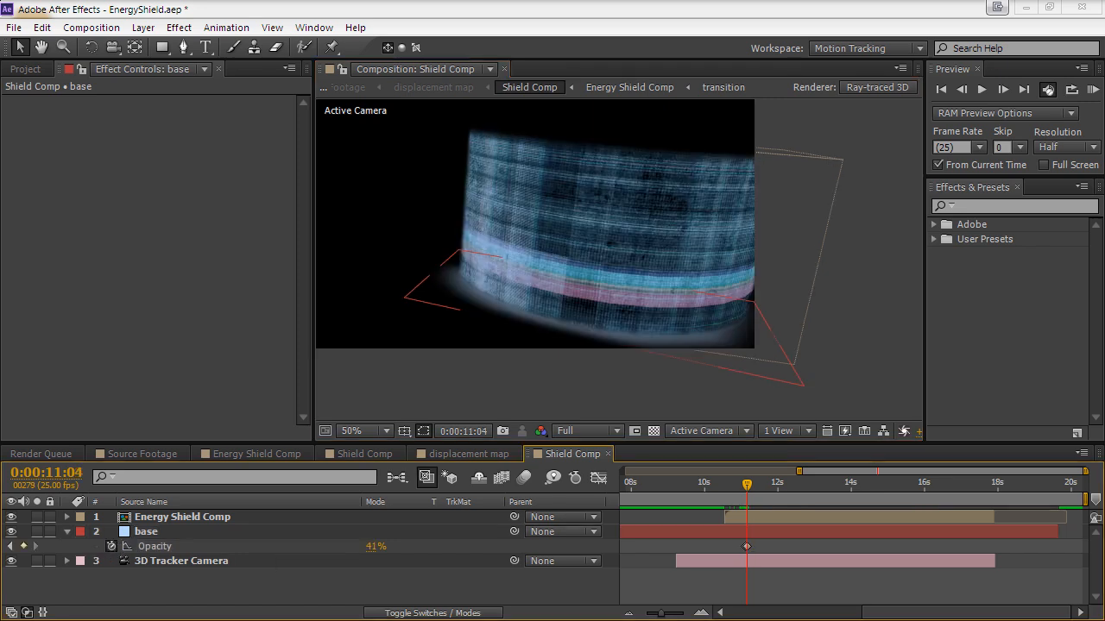
# Keyframe the base layer's opacity frame by frame to match the shield's flicker, with 52% at 0:00:15:04 and 0% at 0:00:15:07
pyautogui.press('pagedown')
pyautogui.moveTo(376, 546); pyautogui.dragTo(298, 554)
pyautogui.press('pagedown')
pyautogui.press('pagedown')
pyautogui.press('pagedown')
pyautogui.press('pageup')
pyautogui.press('pagedown')
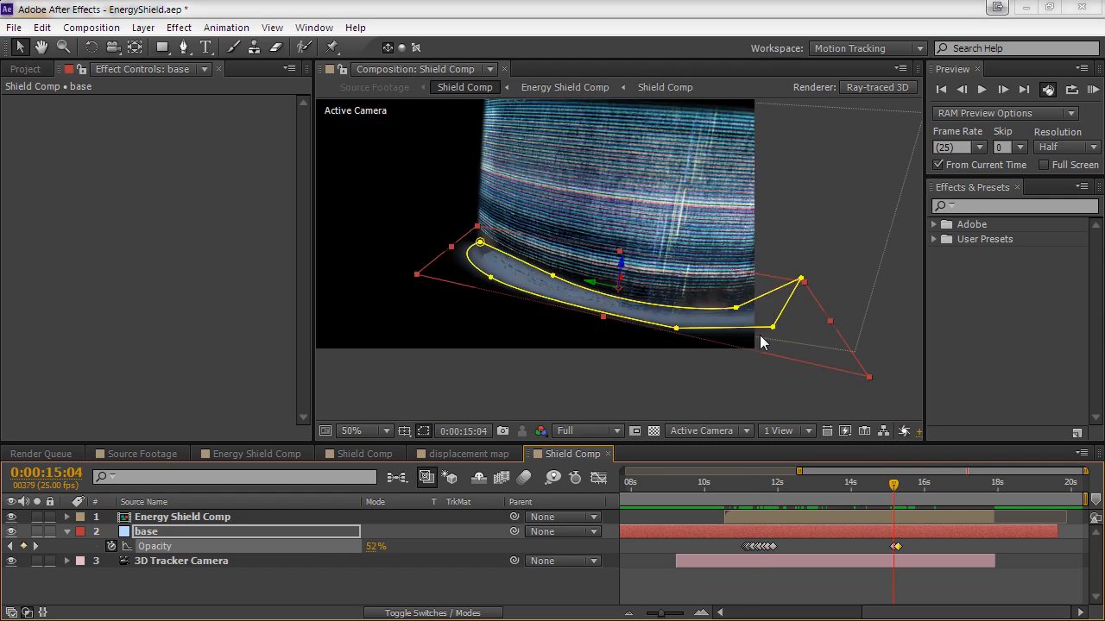
pyautogui.press('pagedown')
pyautogui.press('pagedown')
pyautogui.press('pagedown')
pyautogui.press('pagedown')
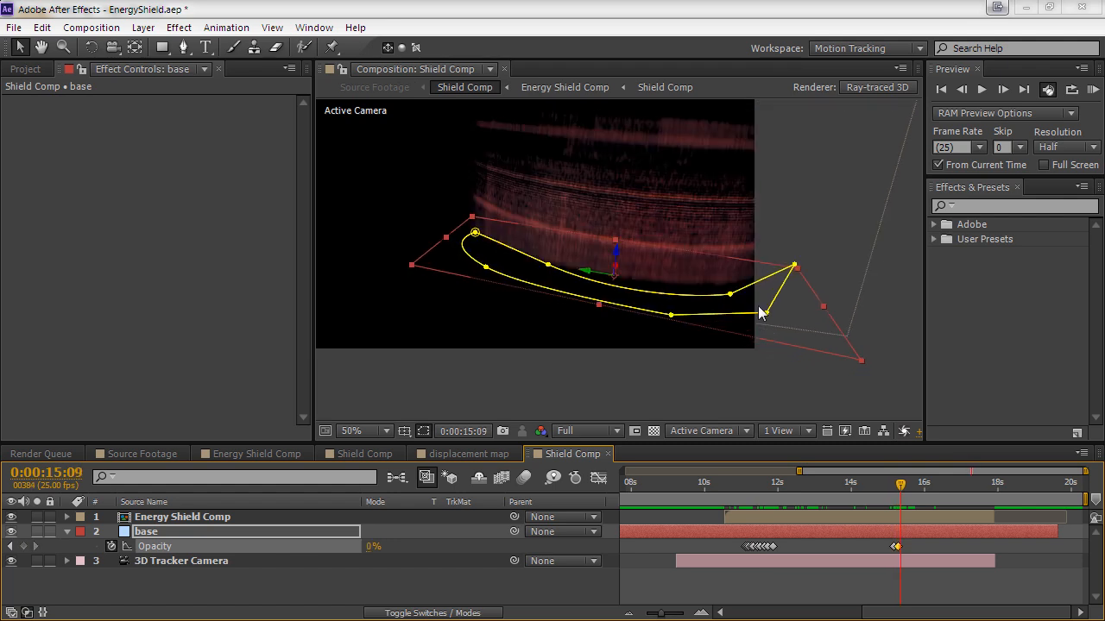
# Apply a Tint effect to the base layer, map white to red and set the tint amount to 0%
pyautogui.click(179, 27)
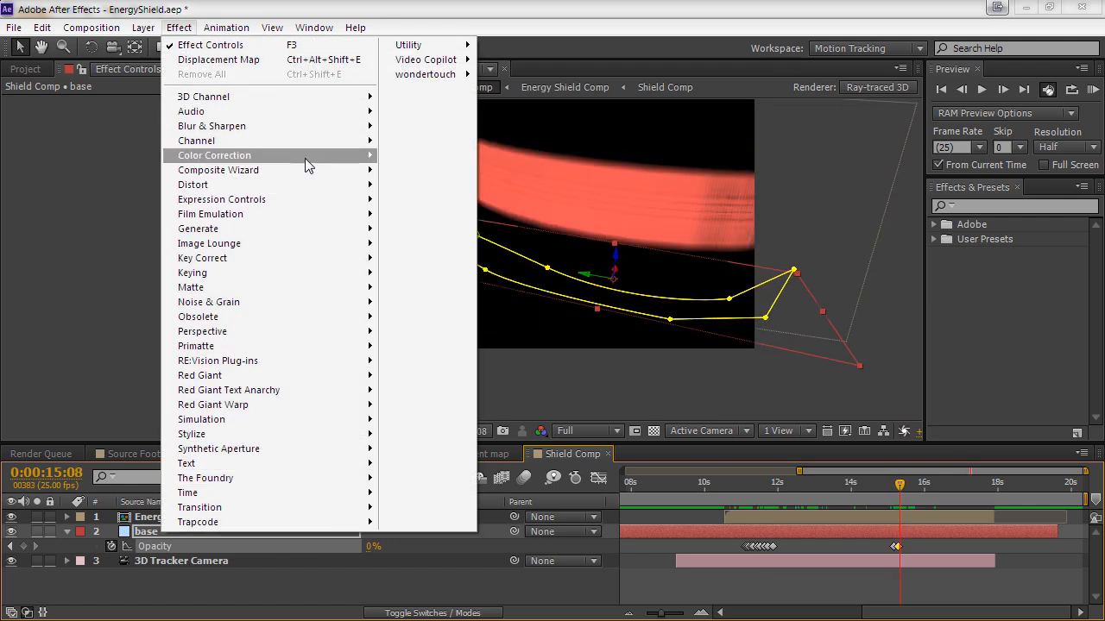
pyautogui.moveTo(306, 157)
pyautogui.click(415, 596)
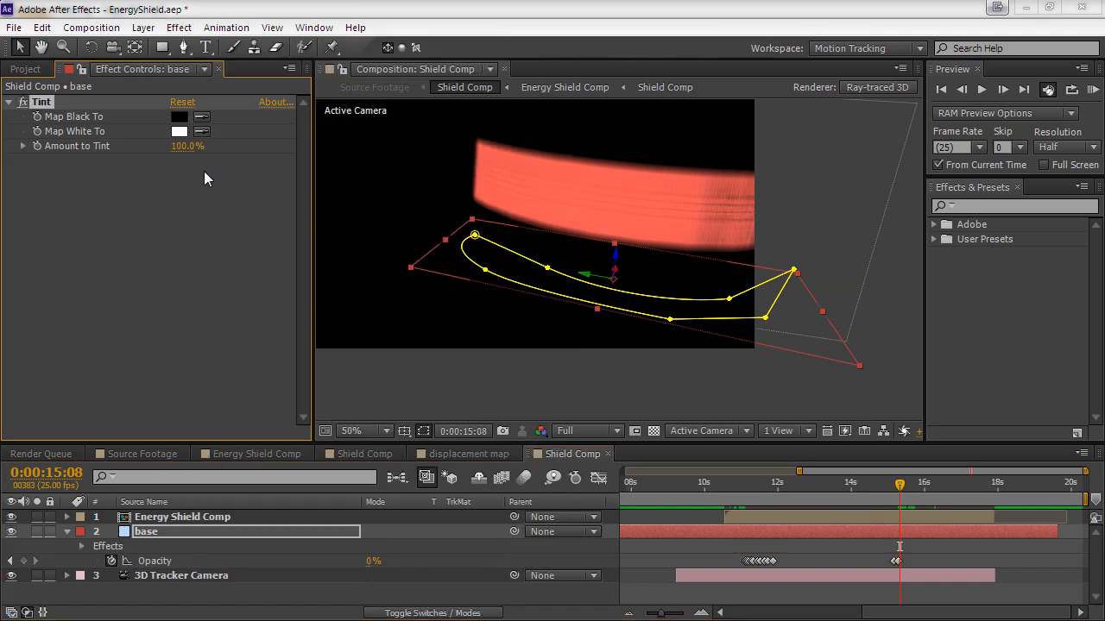
pyautogui.click(179, 131)
pyautogui.click(431, 297)
pyautogui.moveTo(185, 146); pyautogui.dragTo(76, 181)
pyautogui.moveTo(899, 485); pyautogui.dragTo(897, 485)
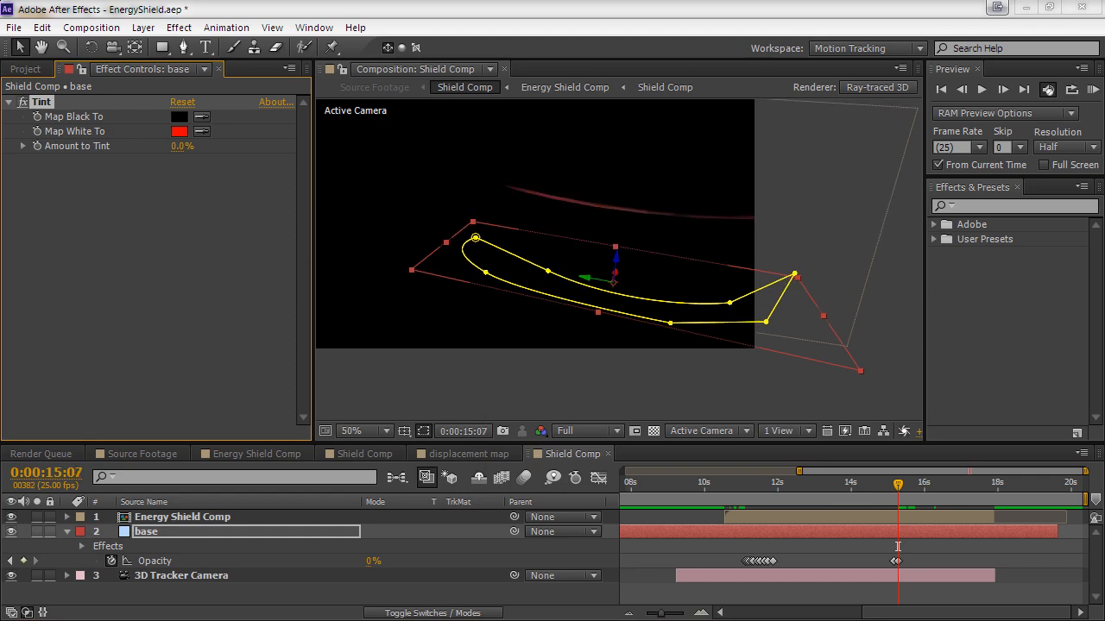
# Keyframe the base layer's tint amount from 0% to 100% at 0:00:15:08, where the shield turns red
pyautogui.press('pageup')
pyautogui.press('pageup')
pyautogui.press('pageup')
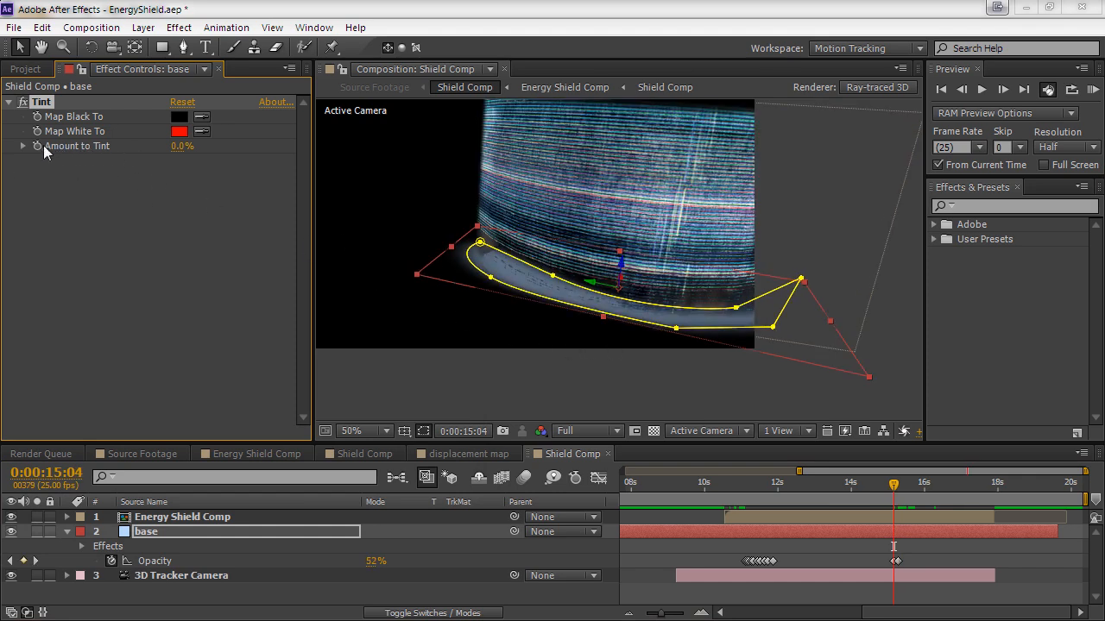
pyautogui.press('pagedown')
pyautogui.press('pagedown')
pyautogui.press('pagedown')
pyautogui.press('pagedown')
pyautogui.moveTo(179, 147); pyautogui.dragTo(254, 360)
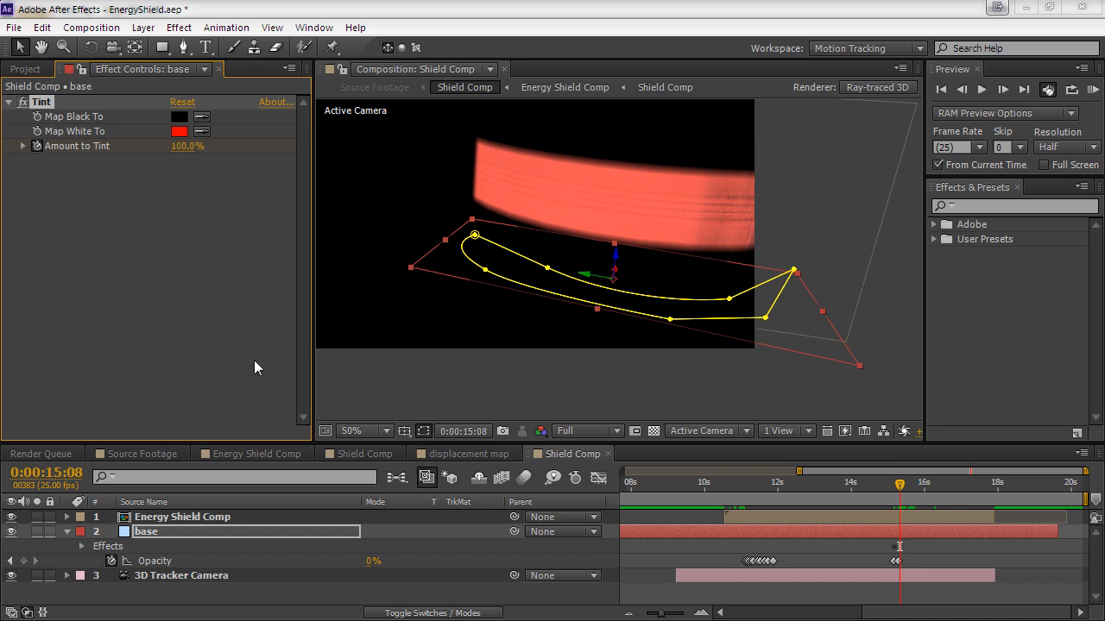
# Keyframe the base layer's opacity through the red shield's flicker, with 6% at 0:00:17:06 and 39% at 0:00:17:07
pyautogui.click(23, 561)
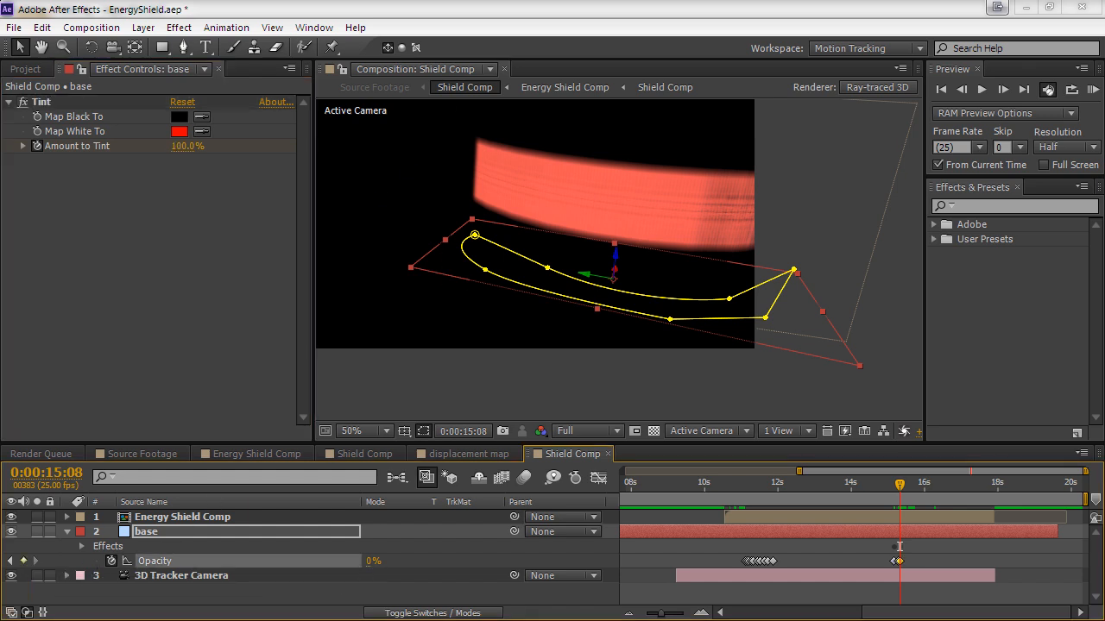
pyautogui.moveTo(373, 561); pyautogui.dragTo(382, 561)
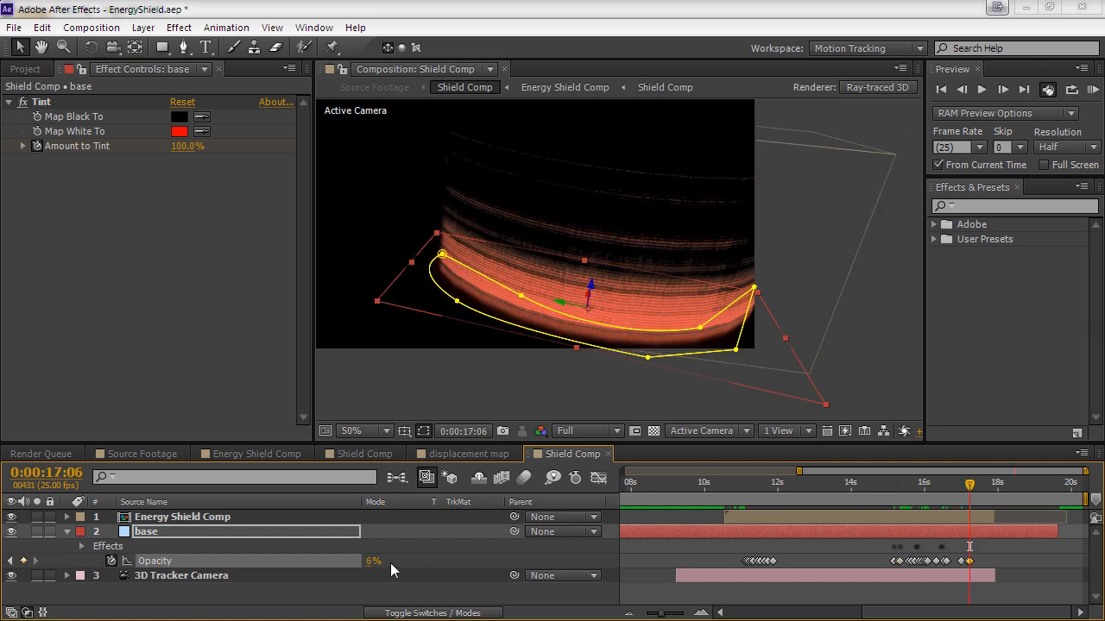
pyautogui.moveTo(375, 561); pyautogui.dragTo(457, 564)
pyautogui.press('pagedown')
pyautogui.moveTo(378, 561); pyautogui.dragTo(326, 560)
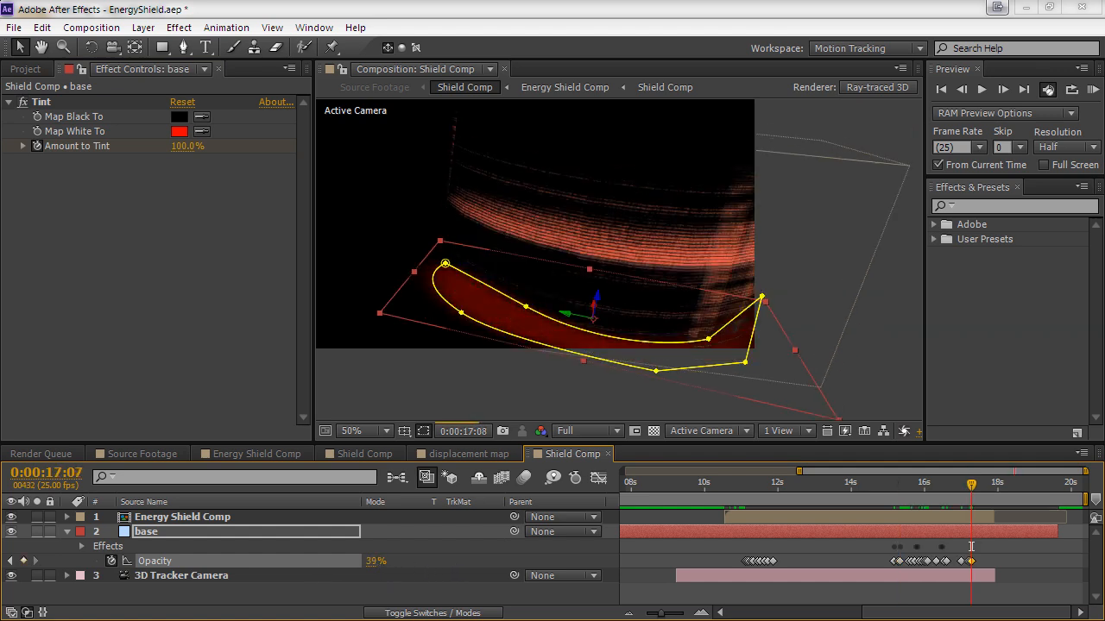
# Set the base layer's opacity to 0% at 0:00:17:13 and preview the animation from the shield's first appearance
pyautogui.press('pagedown')
pyautogui.press('pagedown')
pyautogui.press('pagedown')
pyautogui.press('pagedown')
pyautogui.press('pagedown')
pyautogui.press('pagedown')
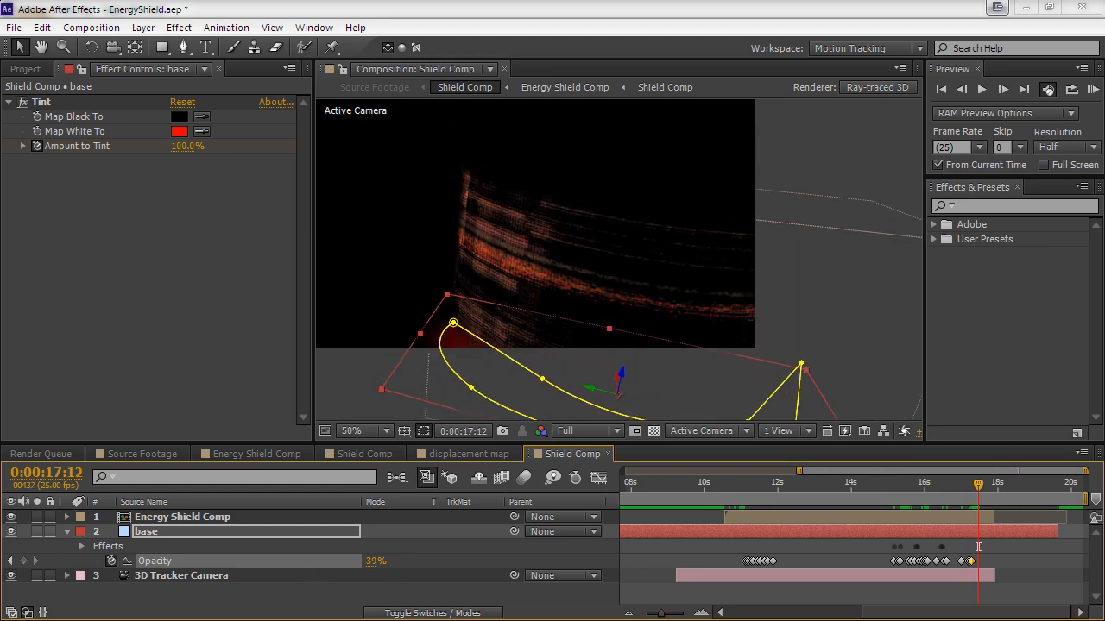
pyautogui.moveTo(374, 561); pyautogui.dragTo(328, 561)
pyautogui.click(145, 591)
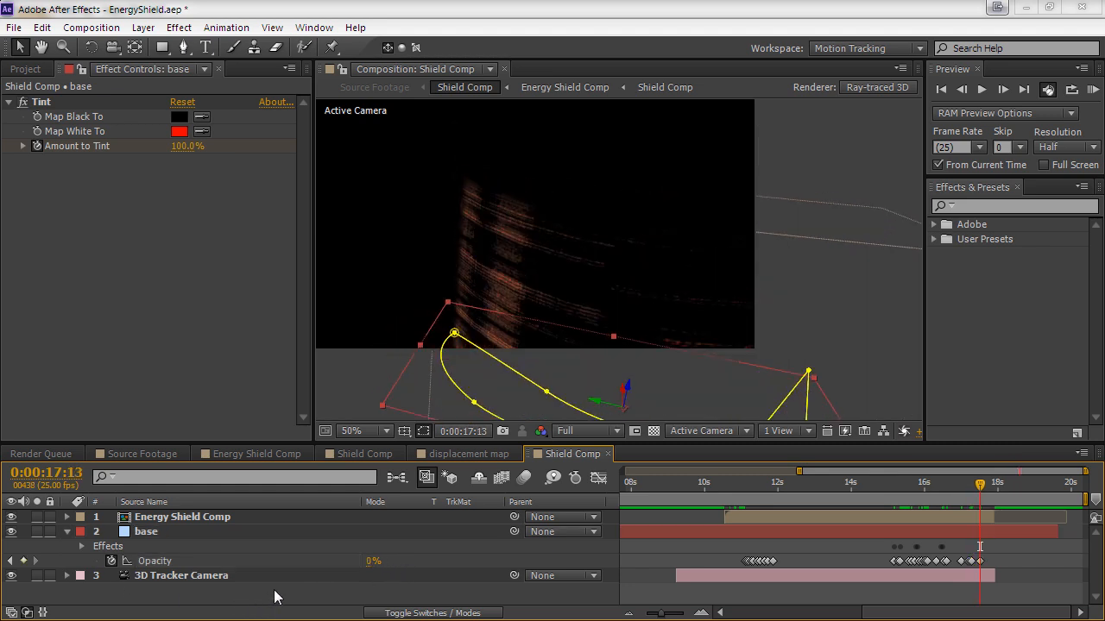
pyautogui.click(727, 482)
pyautogui.click(1090, 91)
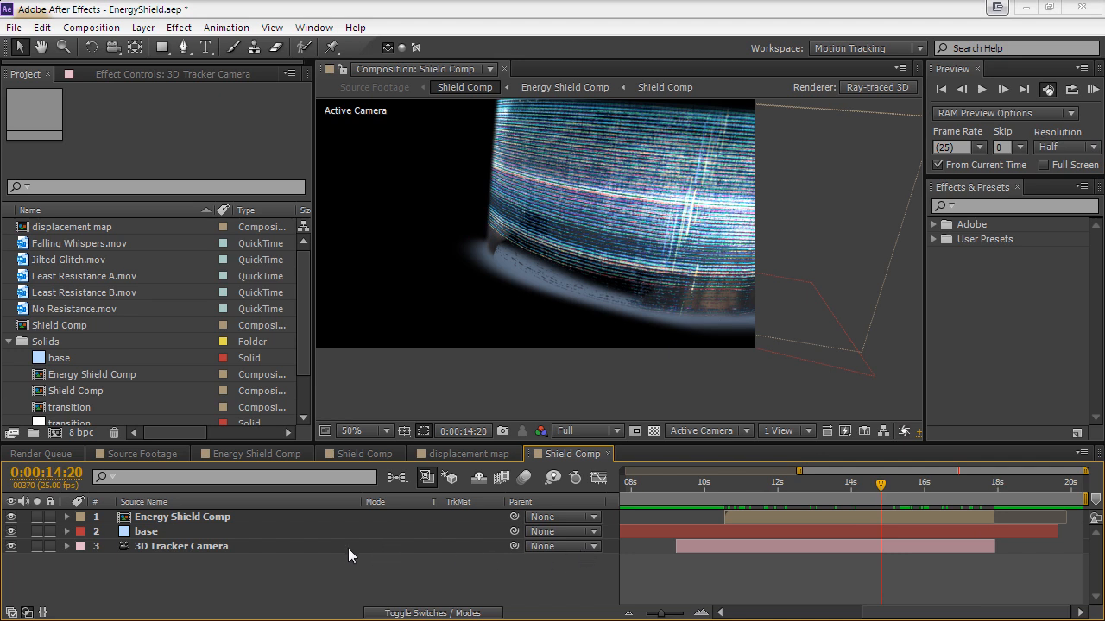
# Duplicate the 3D Tracker Camera and pre-compose the copy with the base layer as "light"
pyautogui.click(188, 549)
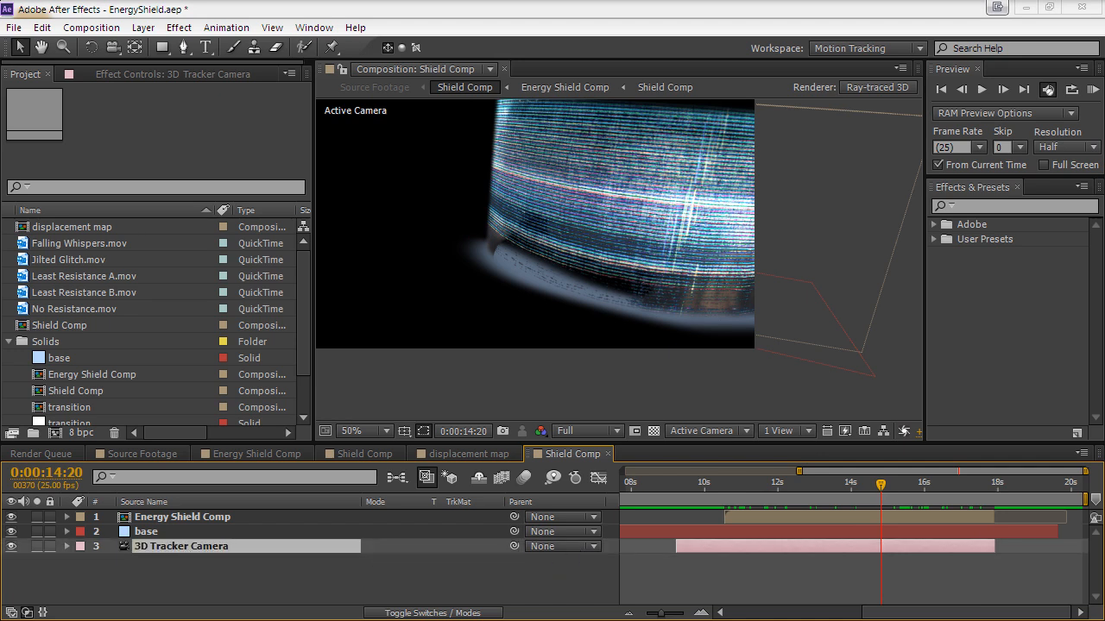
pyautogui.hotkey('ctrl', 'd')
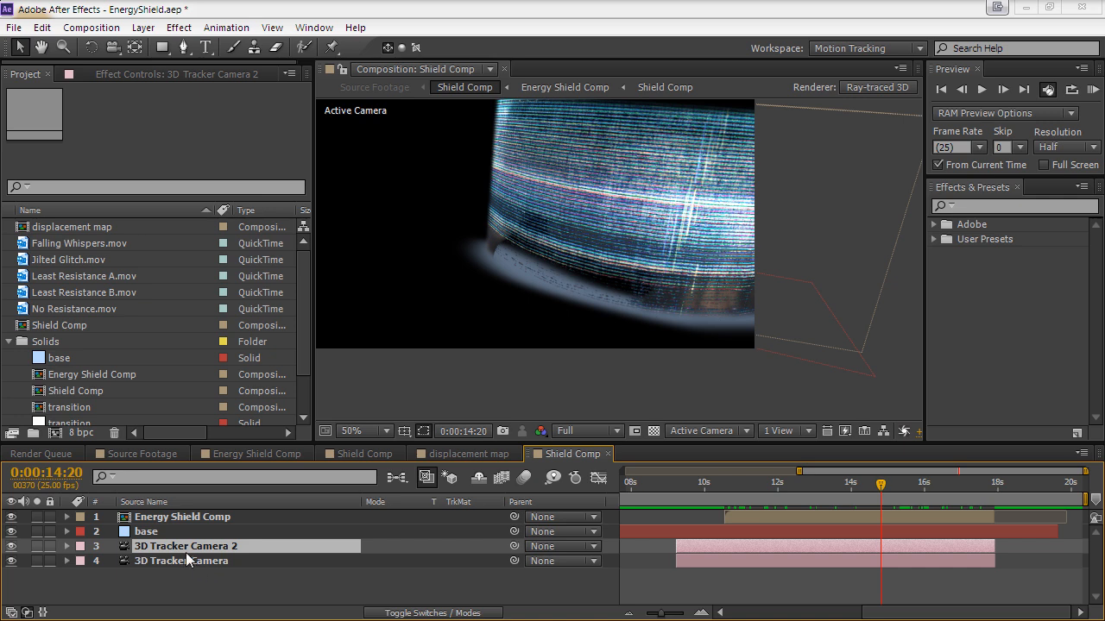
pyautogui.keyDown('shift'); pyautogui.click(155, 534); pyautogui.keyUp('shift')
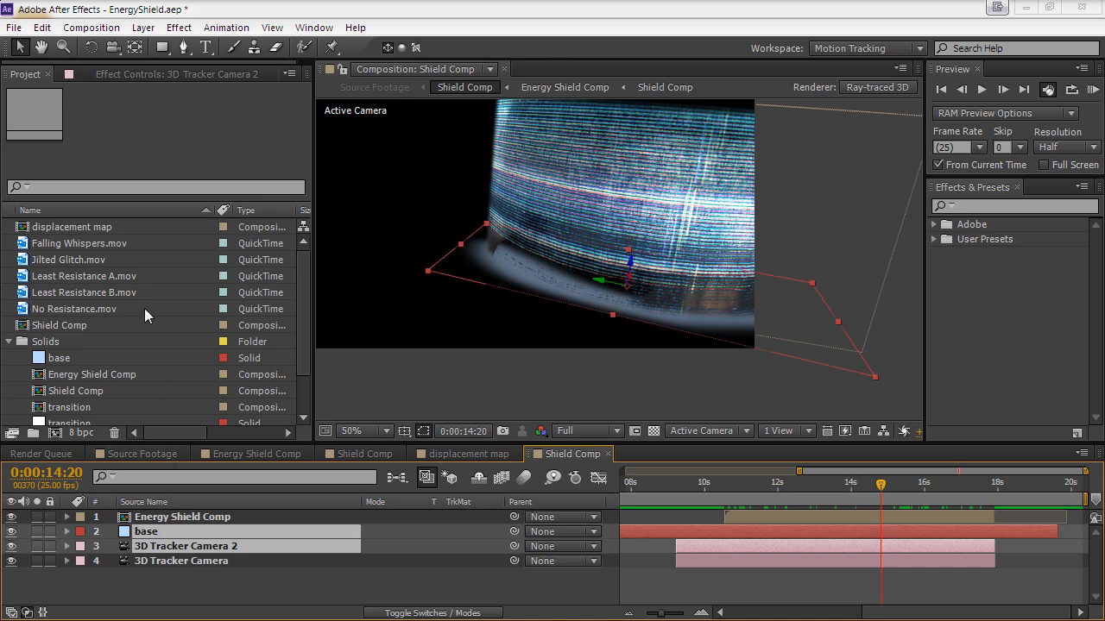
pyautogui.click(143, 28)
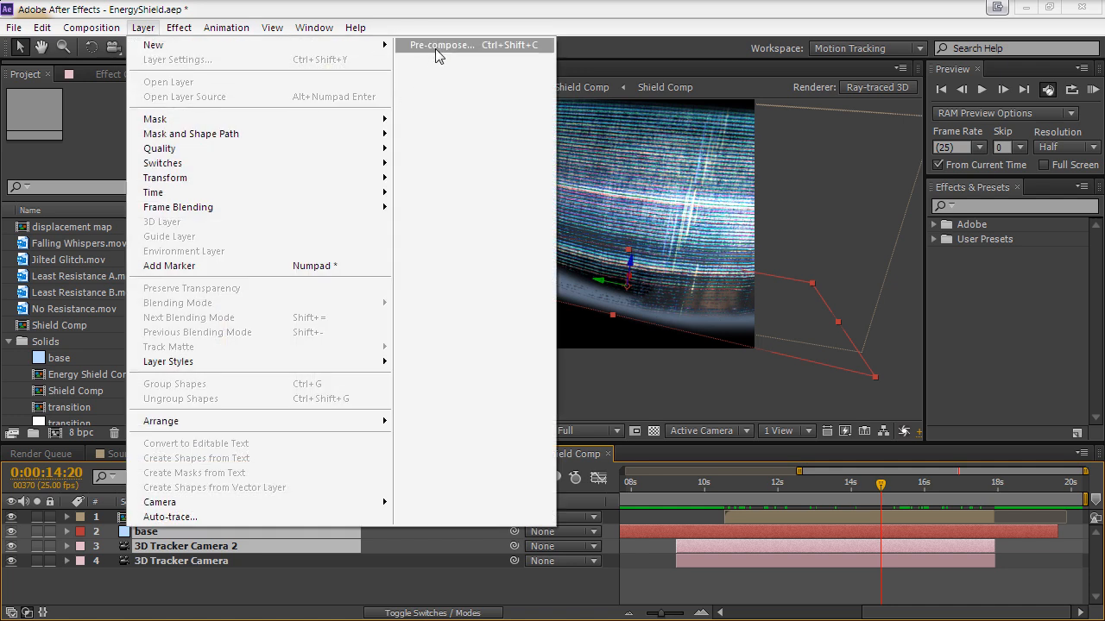
pyautogui.click(437, 47)
pyautogui.press('BackSpace')
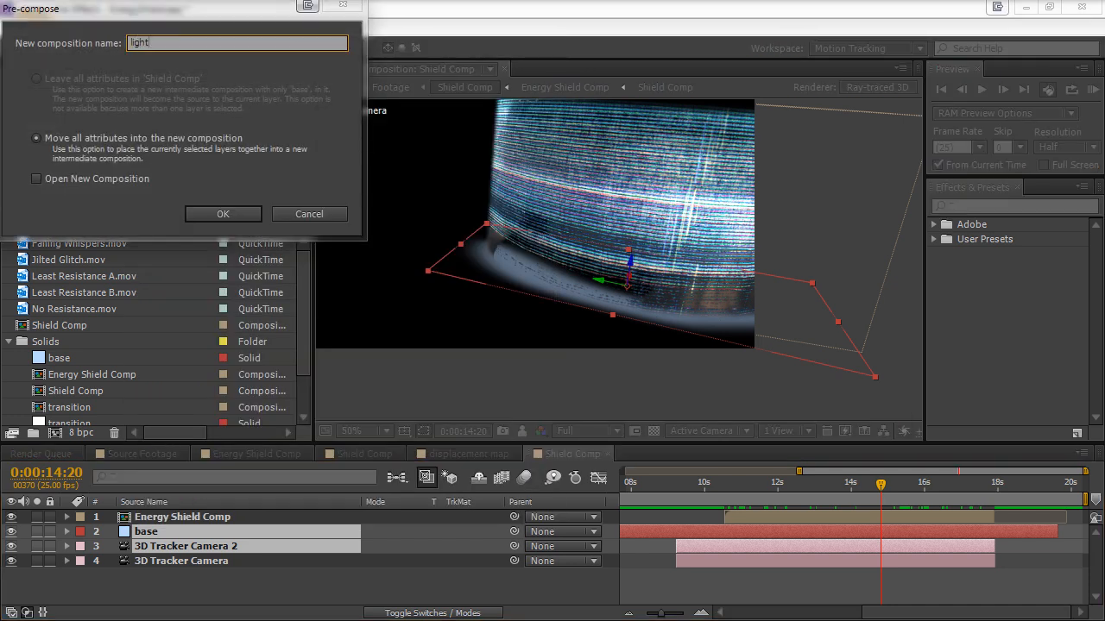
pyautogui.press('Return')
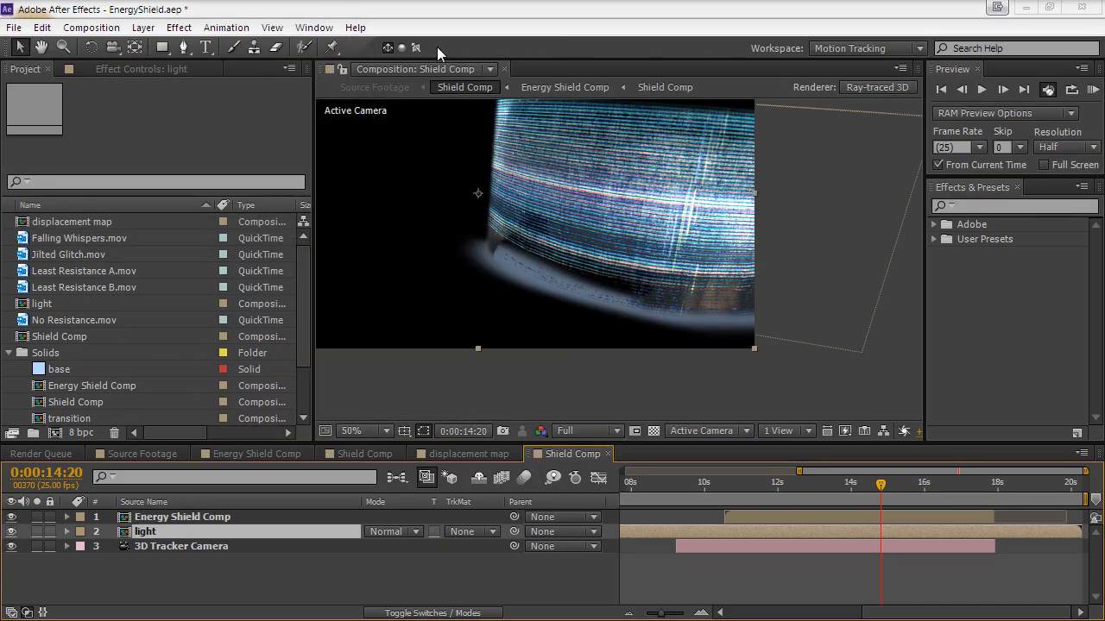
# Hide the light layer in Shield Comp and add the light composition above Source Footage.mov in the Source Footage composition
pyautogui.click(11, 532)
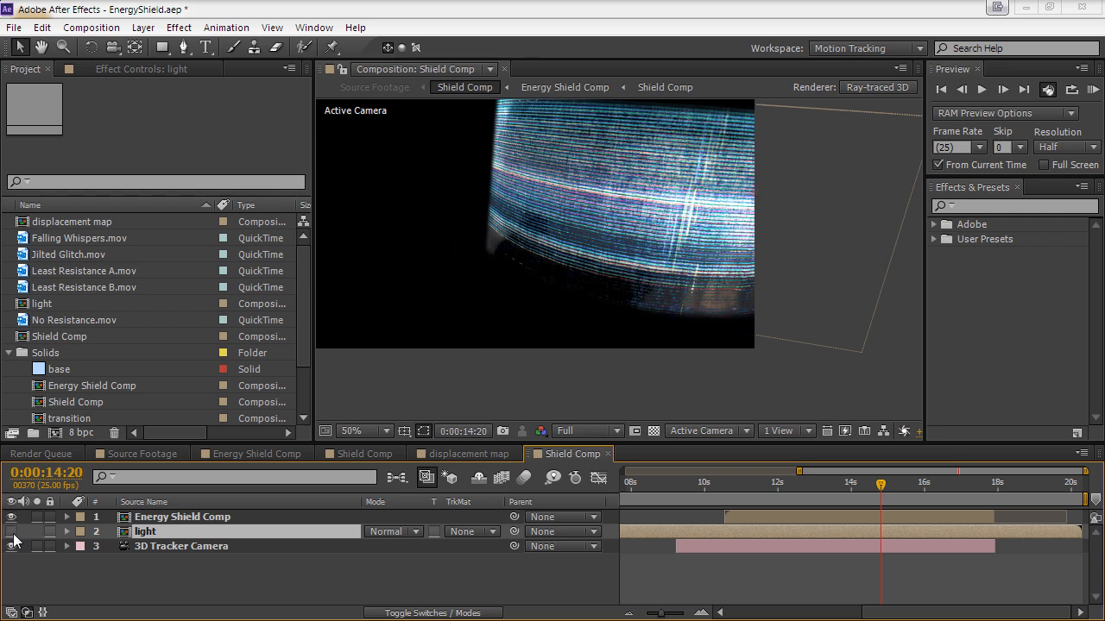
pyautogui.click(164, 456)
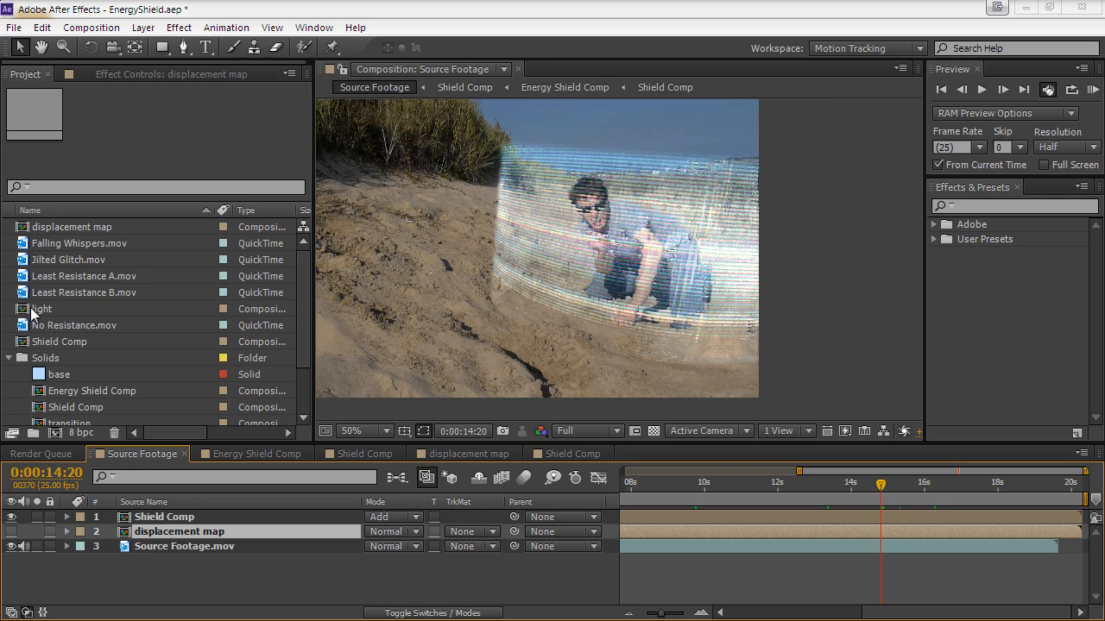
pyautogui.moveTo(37, 309); pyautogui.dragTo(142, 542)
# Go to 0:00:15:11 and set the light layer's blending mode to Add
pyautogui.click(924, 493)
pyautogui.moveTo(962, 488)
pyautogui.mouseDown()
pyautogui.moveTo(985, 483)
pyautogui.moveTo(944, 483)
pyautogui.mouseUp()
pyautogui.click(904, 483)
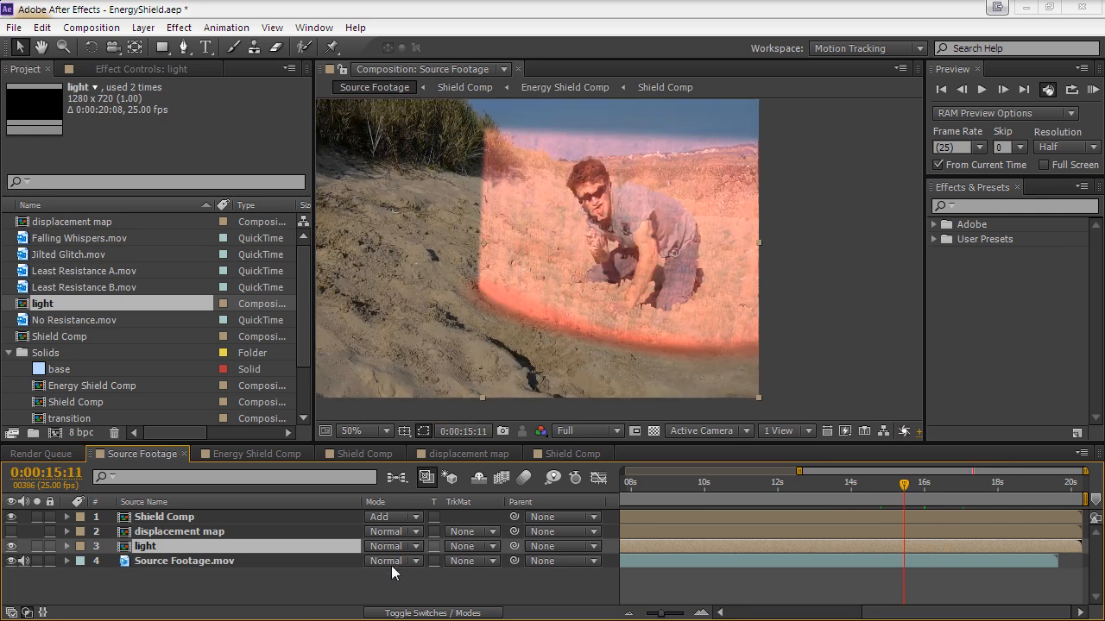
pyautogui.click(402, 547)
pyautogui.click(442, 229)
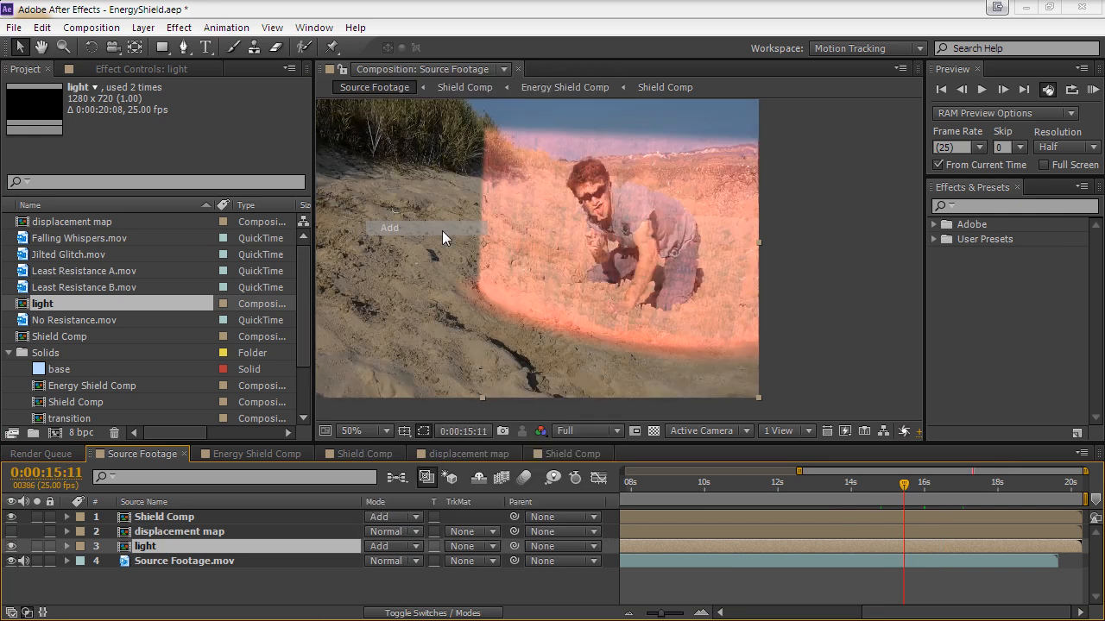
# Duplicate Source Footage.mov, place the copy above the light layer and use it as the light's Luma Inverted Matte
pyautogui.click(222, 562)
pyautogui.hotkey('ctrl', 'd')
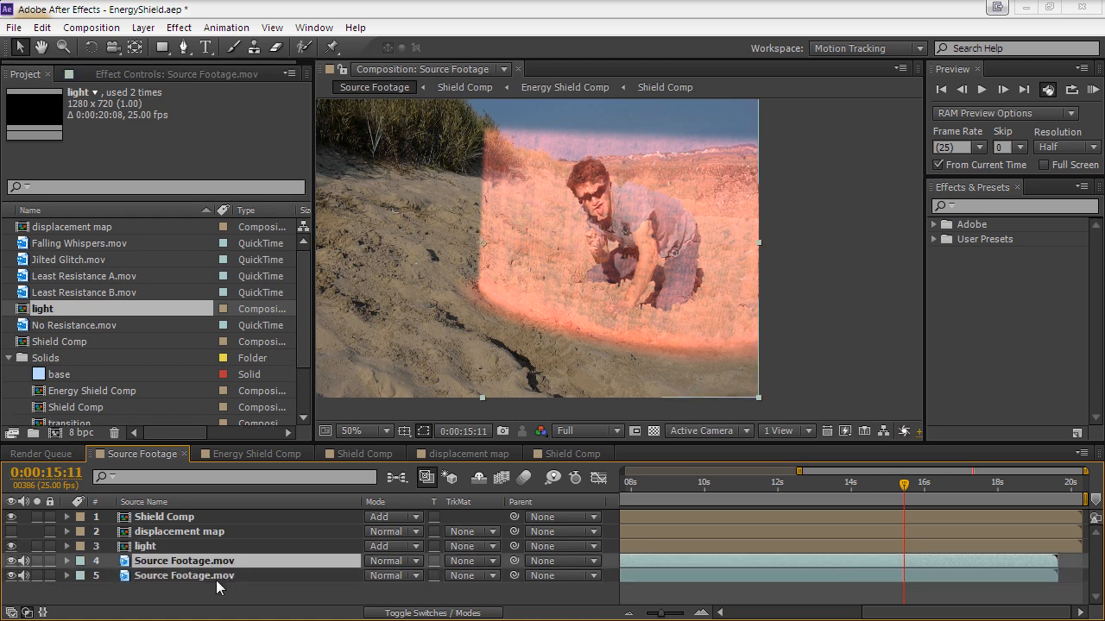
pyautogui.moveTo(188, 561); pyautogui.dragTo(188, 544)
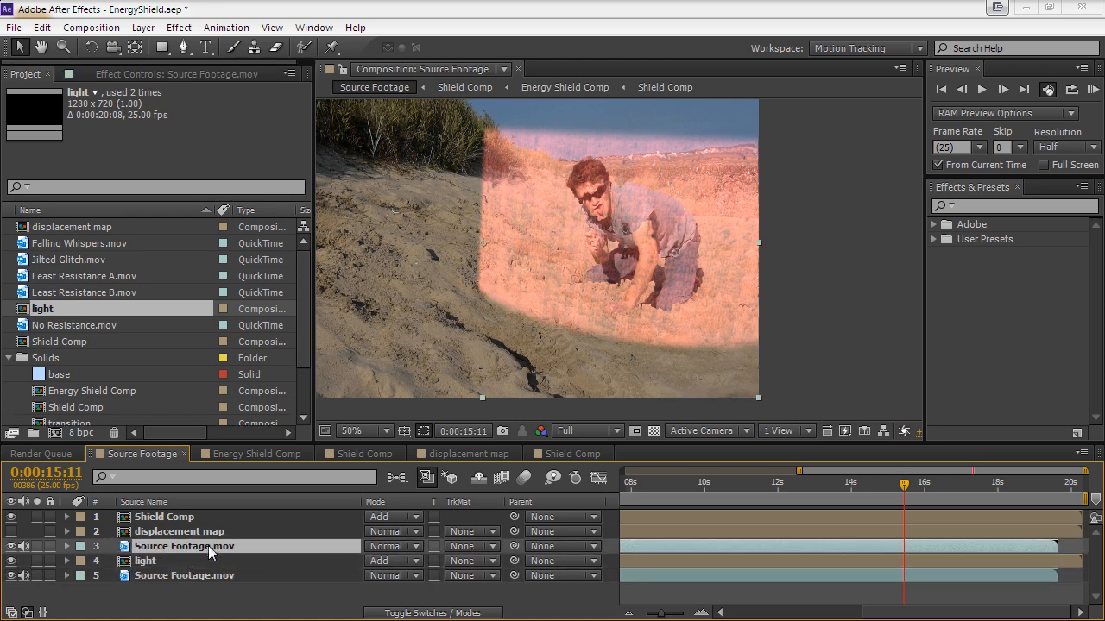
pyautogui.click(121, 562)
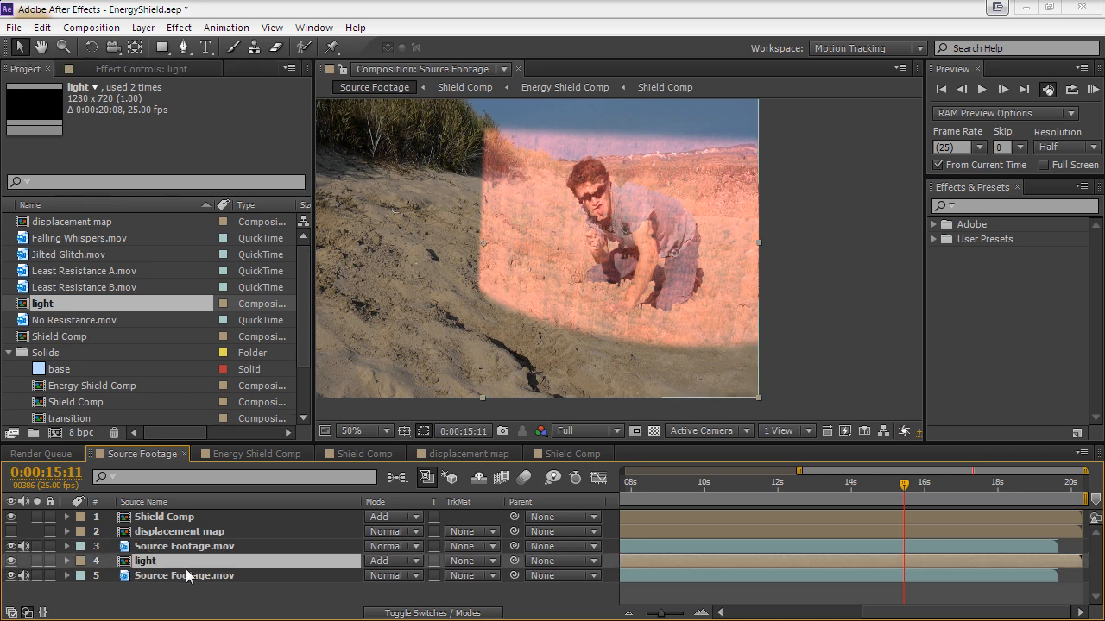
pyautogui.click(466, 561)
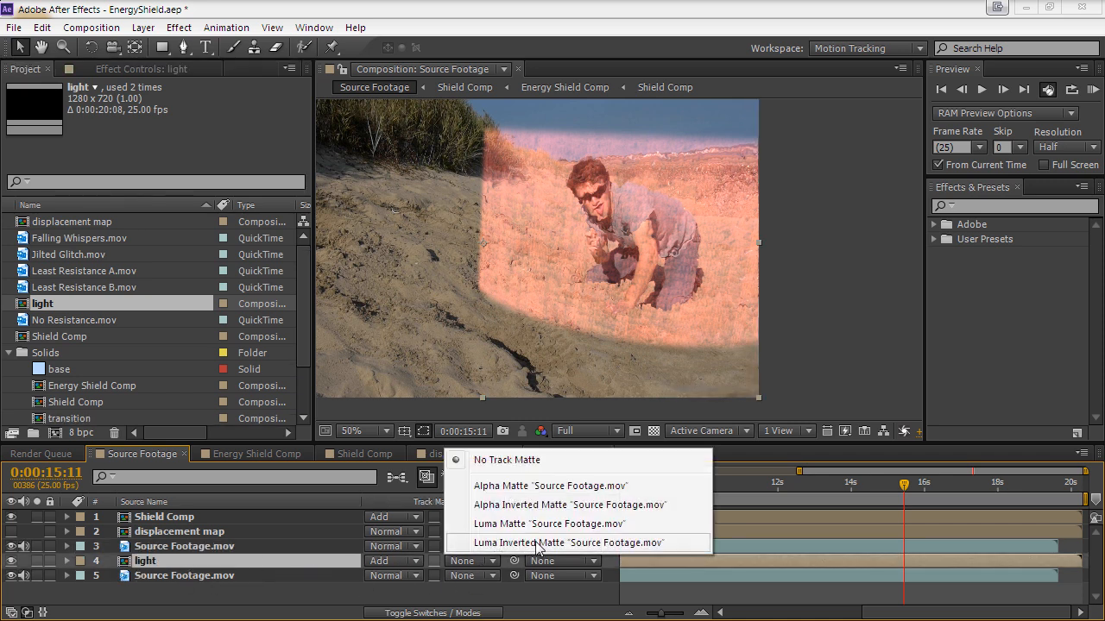
pyautogui.click(614, 545)
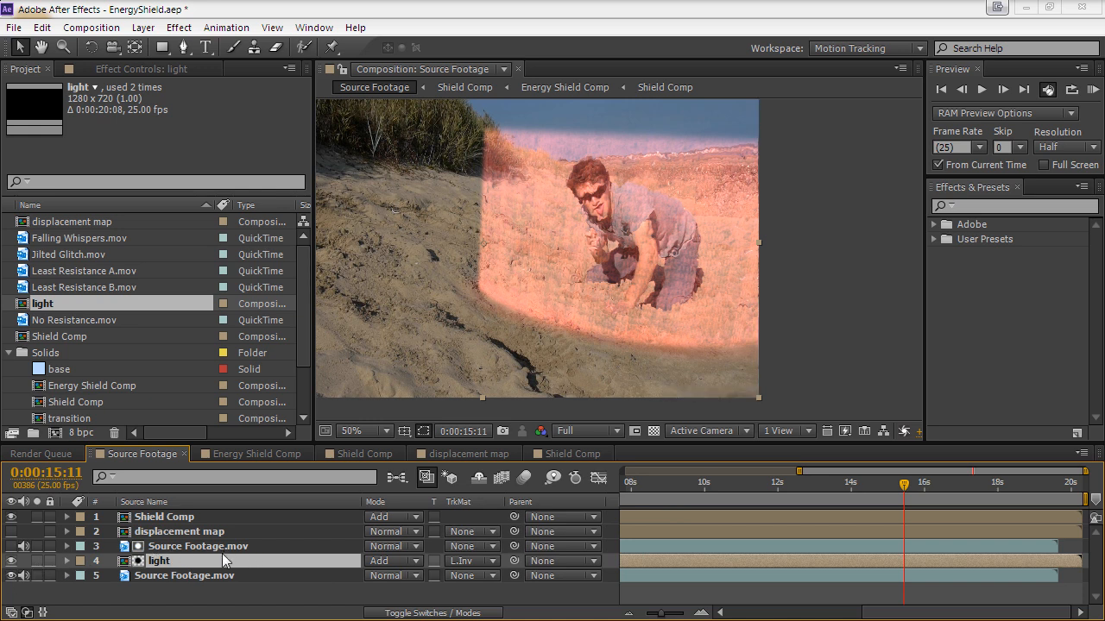
# Solo the light layer and examine how the footage's ground texture shows in the glow at 0:00:14:08
pyautogui.click(37, 562)
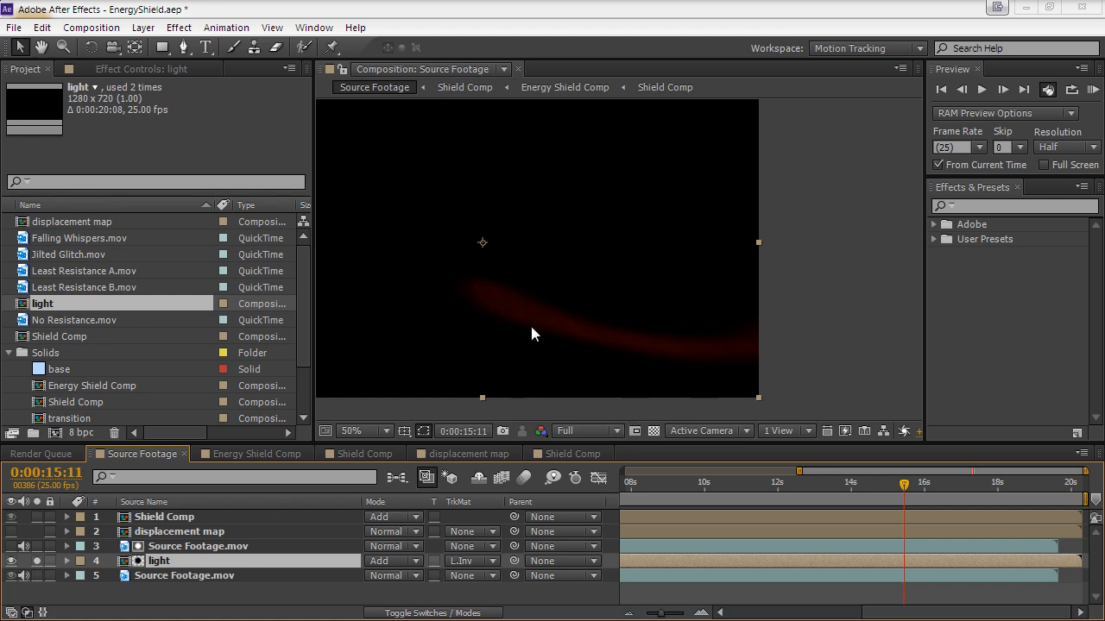
pyautogui.click(826, 492)
pyautogui.click(861, 492)
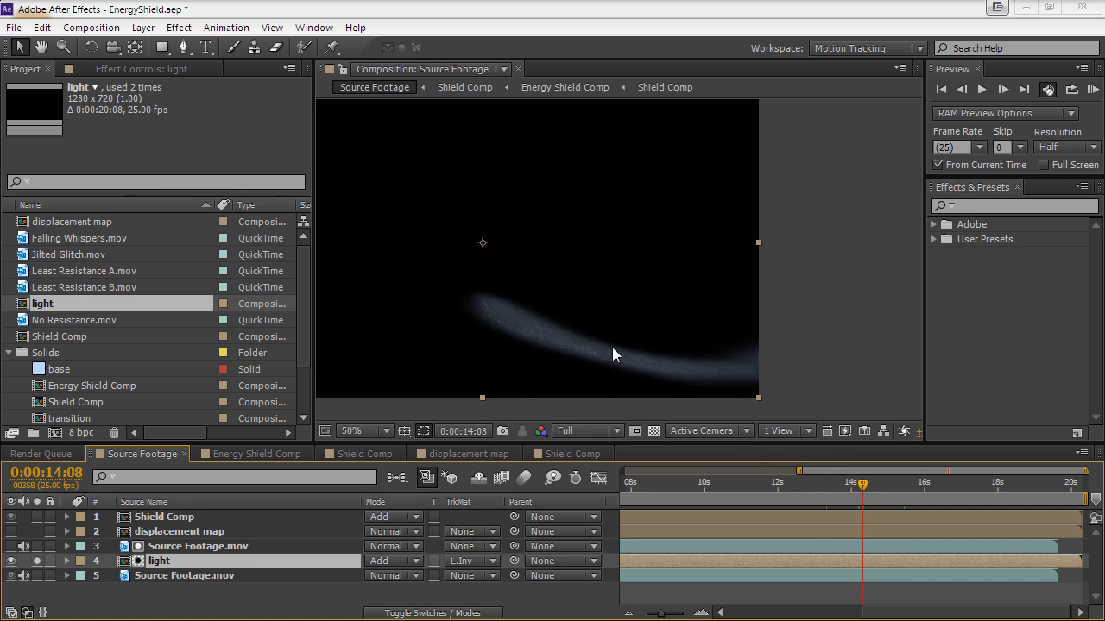
pyautogui.scroll(2, 604, 354)
pyautogui.scroll(2, 539, 233)
pyautogui.moveTo(518, 371); pyautogui.dragTo(335, 278)
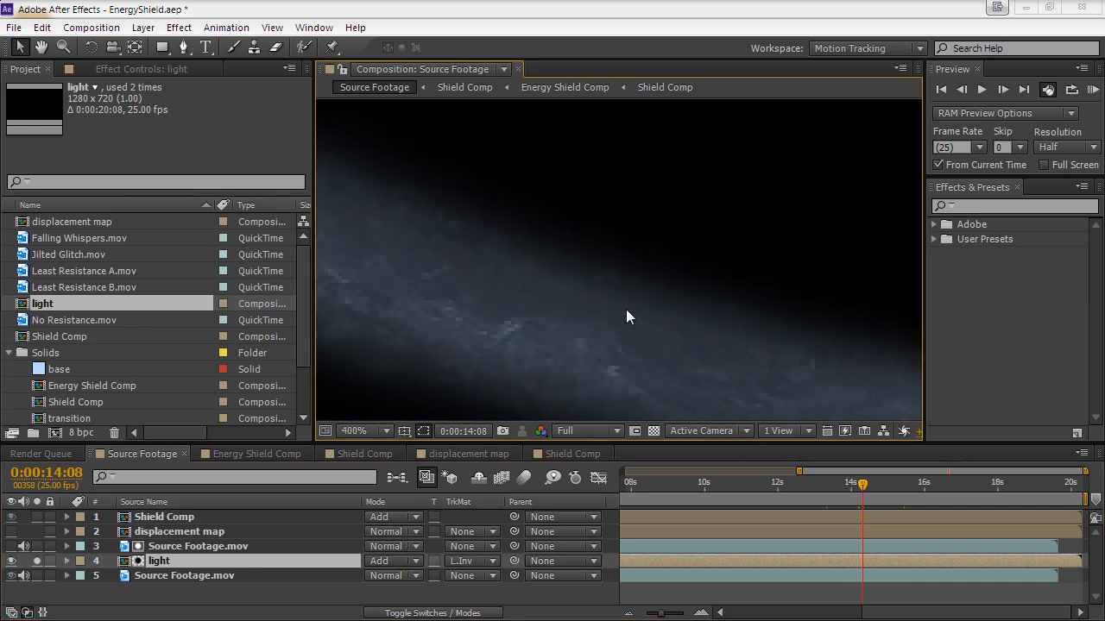
pyautogui.moveTo(627, 314); pyautogui.dragTo(328, 123)
pyautogui.scroll(-2, 639, 349)
pyautogui.moveTo(667, 330); pyautogui.dragTo(729, 376)
pyautogui.scroll(-1, 728, 375)
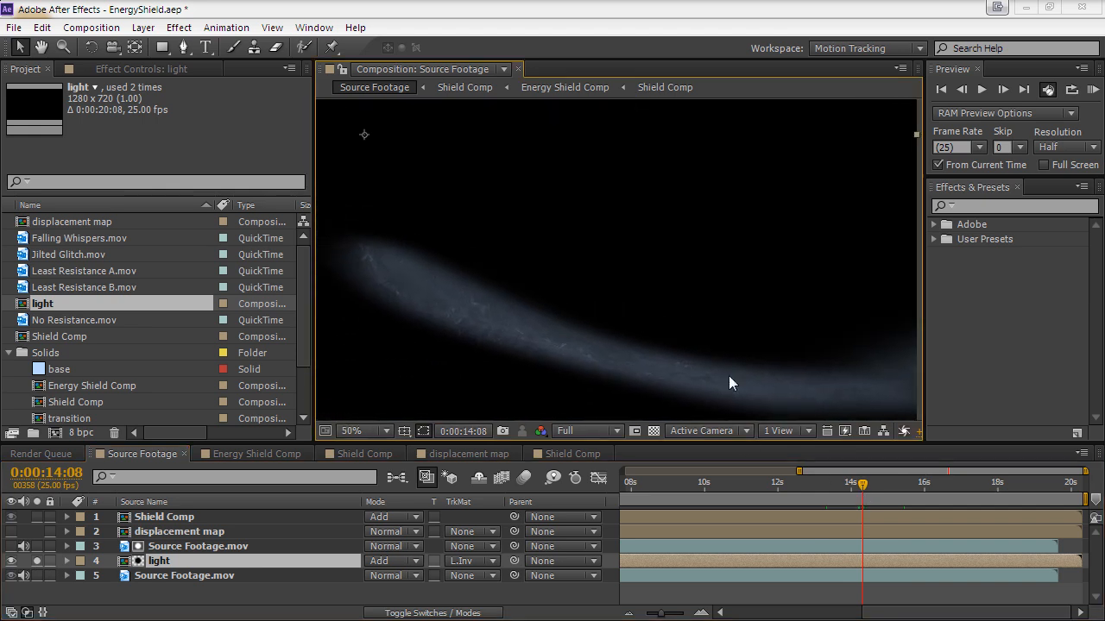
# Turn off solo for the light layer and delete the Displacement Map effect from the Source Footage.mov matte copy
pyautogui.moveTo(590, 345); pyautogui.dragTo(592, 359)
pyautogui.click(36, 562)
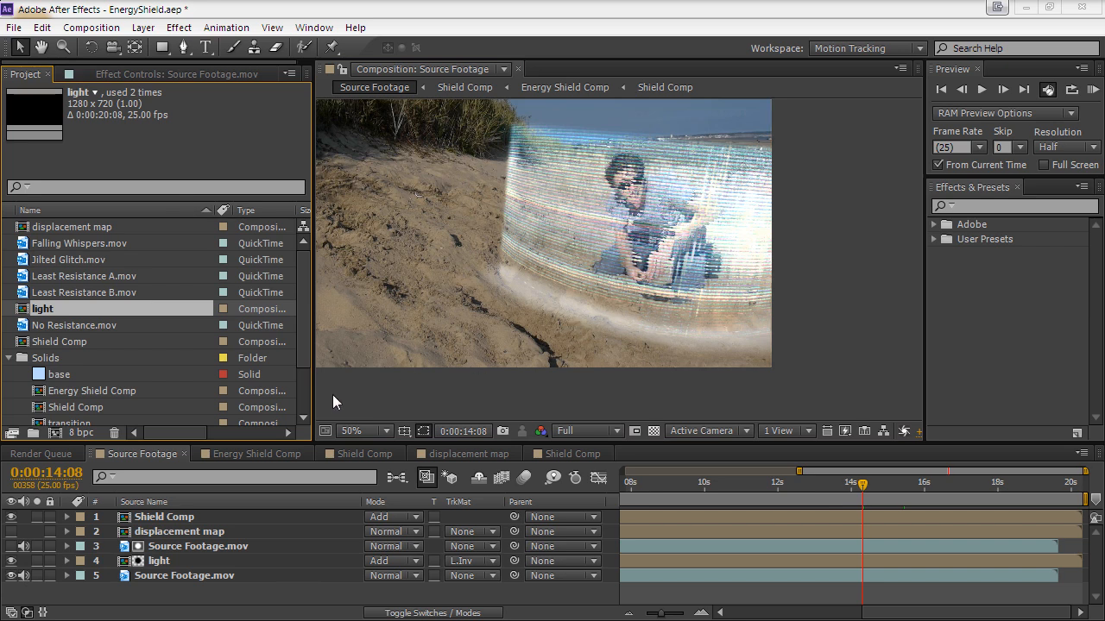
pyautogui.click(179, 547)
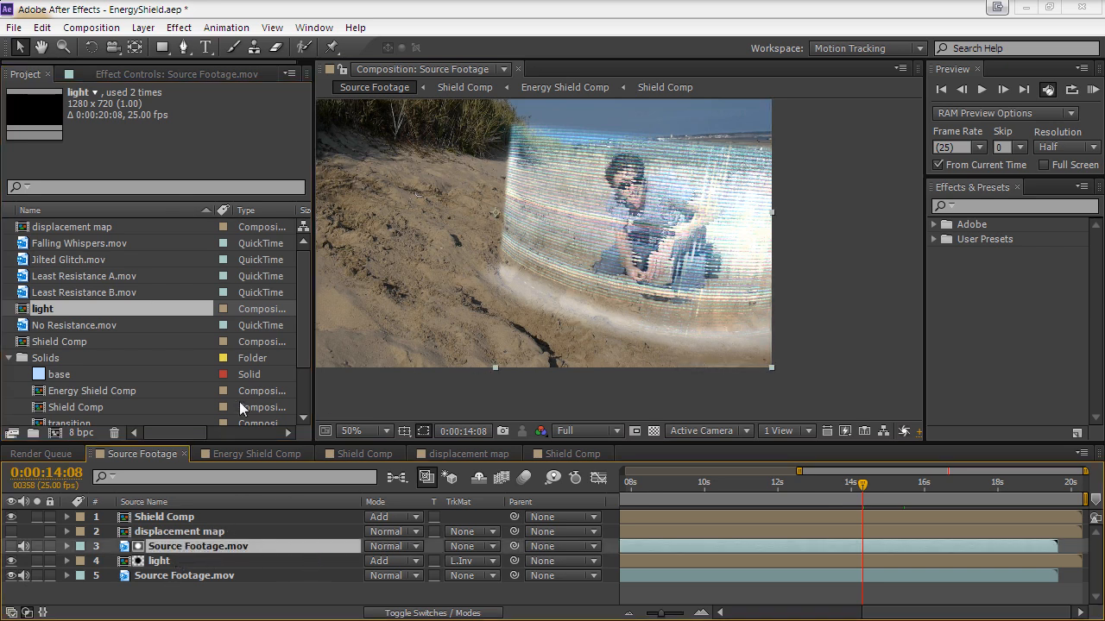
pyautogui.click(164, 75)
pyautogui.click(85, 110)
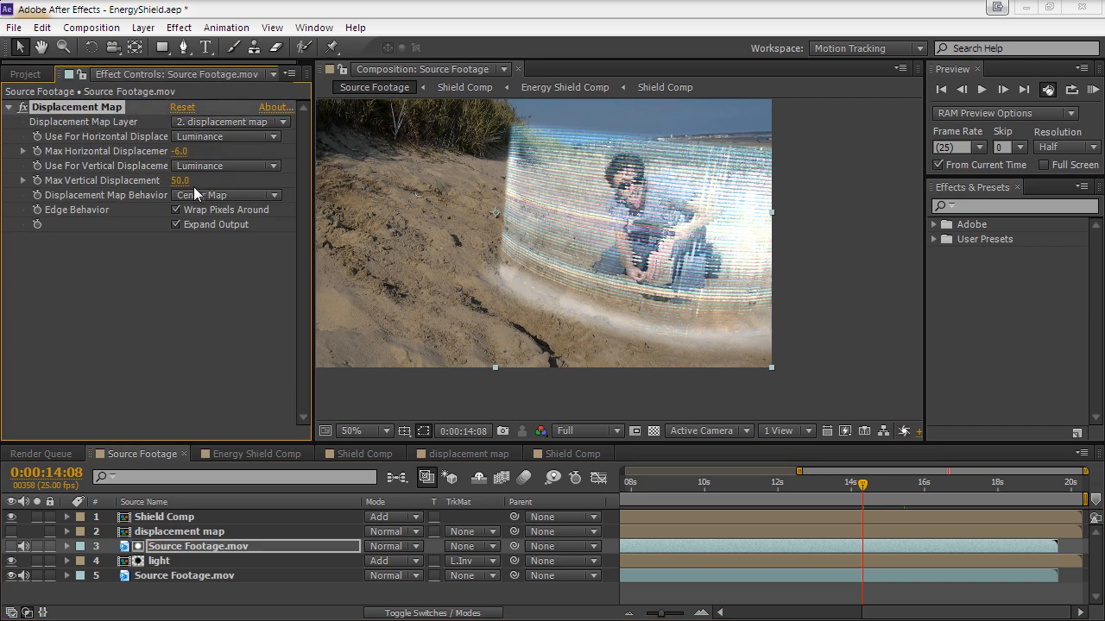
pyautogui.press('Delete')
# Apply Curves to the Source Footage.mov matte copy and steepen the RGB curve into a high-contrast slope, crushing shadows and clipping highlights
pyautogui.click(179, 28)
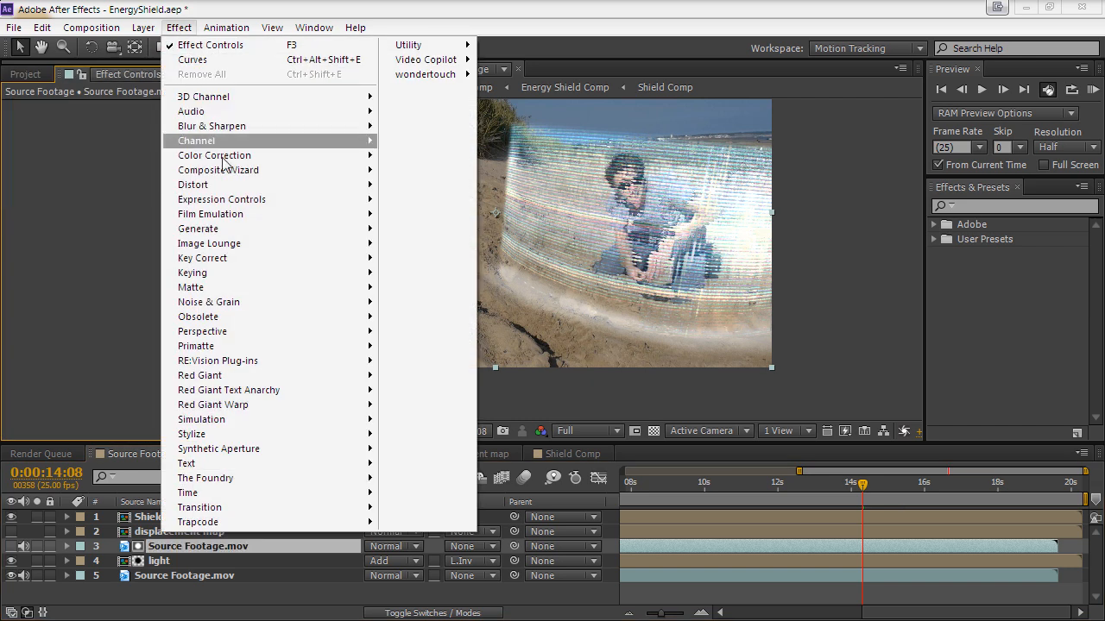
pyautogui.moveTo(332, 158)
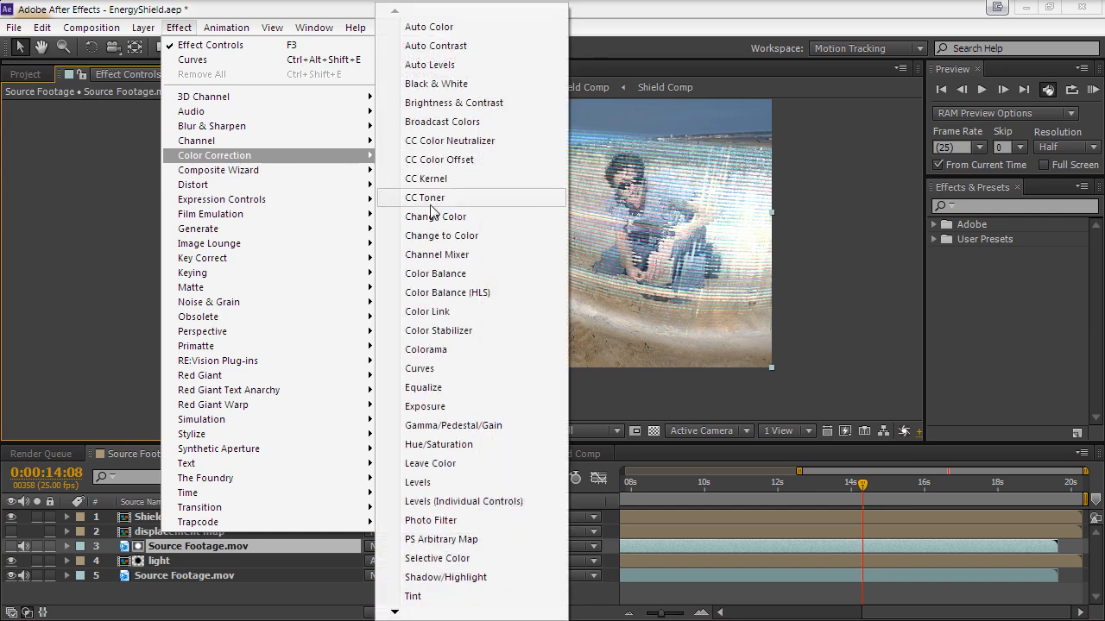
pyautogui.click(436, 370)
pyautogui.moveTo(138, 170)
pyautogui.mouseDown()
pyautogui.moveTo(137, 155)
pyautogui.moveTo(153, 157)
pyautogui.mouseUp()
pyautogui.moveTo(82, 234); pyautogui.dragTo(74, 281)
pyautogui.moveTo(153, 153); pyautogui.dragTo(120, 151)
pyautogui.scroll(1, 680, 342)
pyautogui.moveTo(510, 393); pyautogui.dragTo(567, 330)
pyautogui.moveTo(74, 280); pyautogui.dragTo(100, 293)
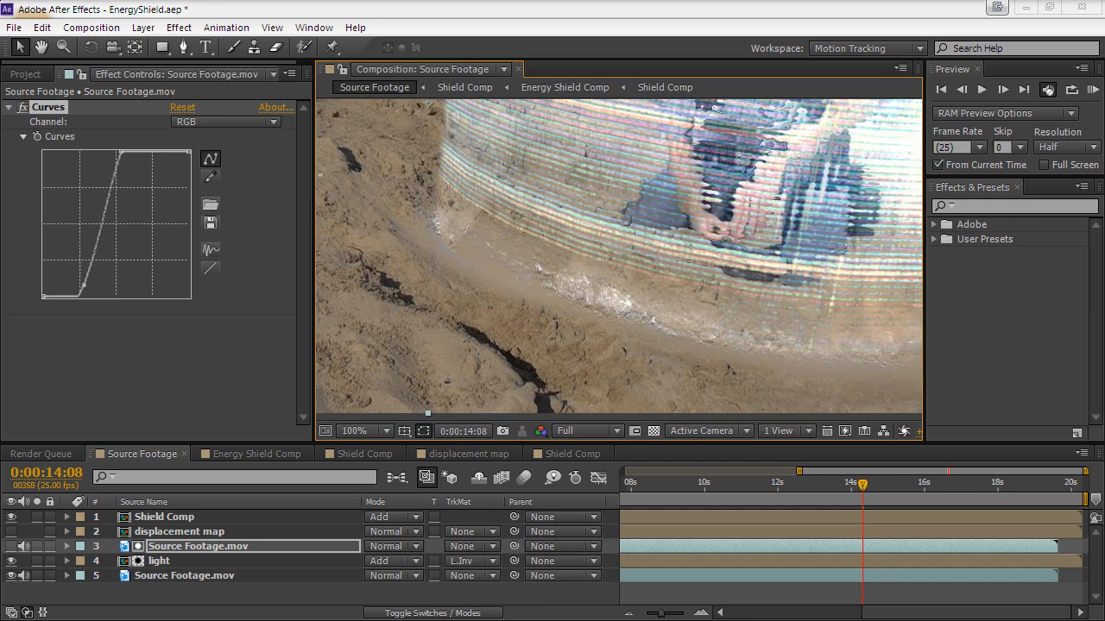
# Set the light layer's opacity to 41%
pyautogui.click(182, 560)
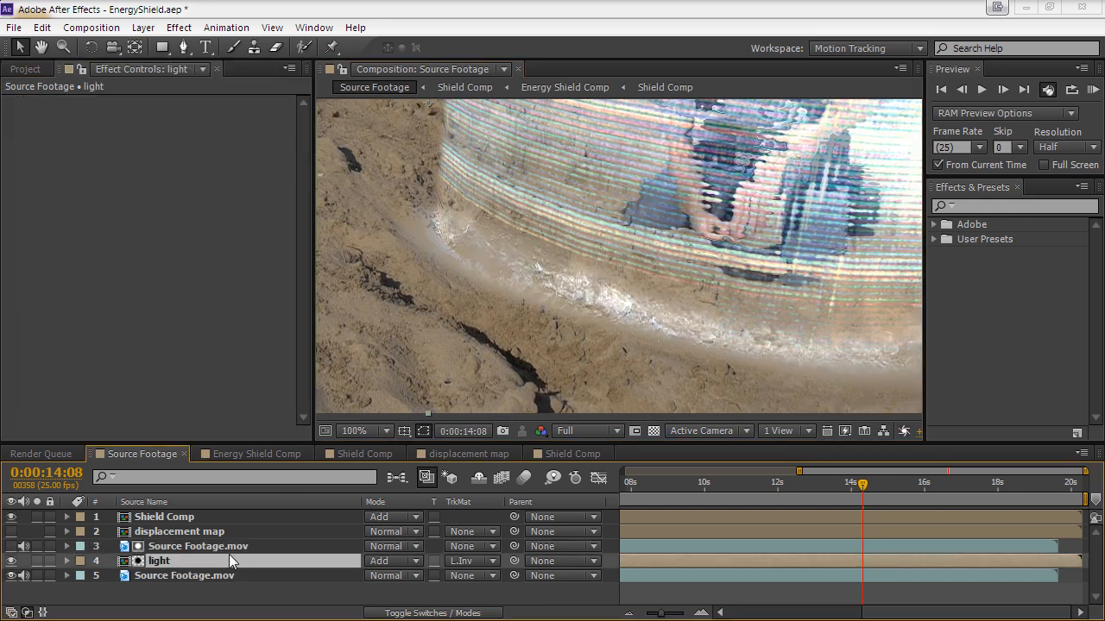
pyautogui.press('t')
pyautogui.moveTo(378, 575); pyautogui.dragTo(328, 531)
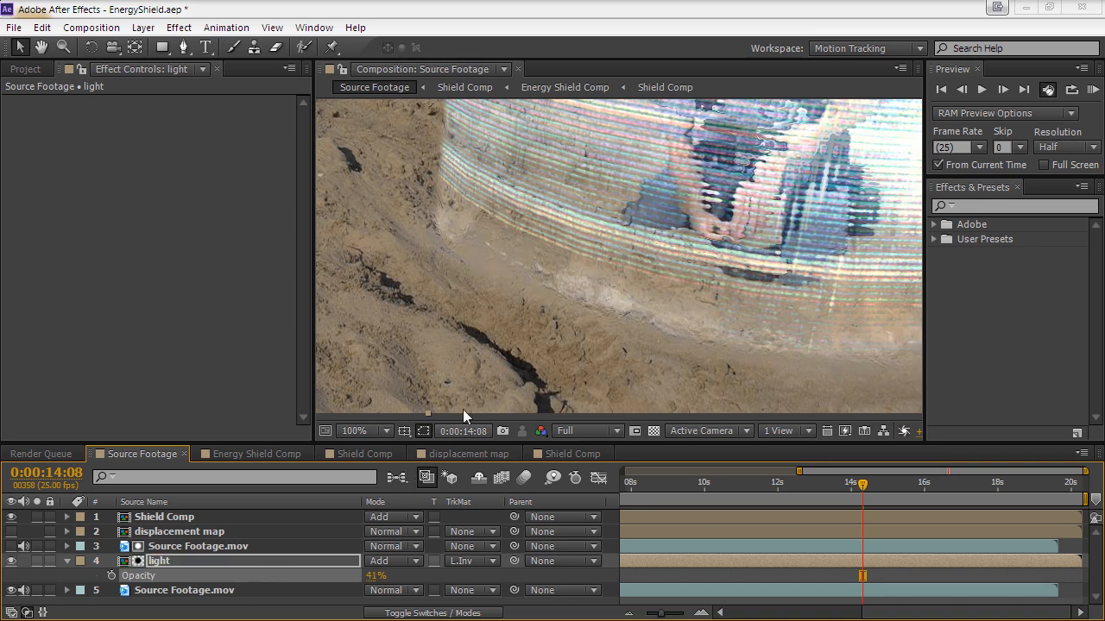
pyautogui.scroll(-2, 523, 334)
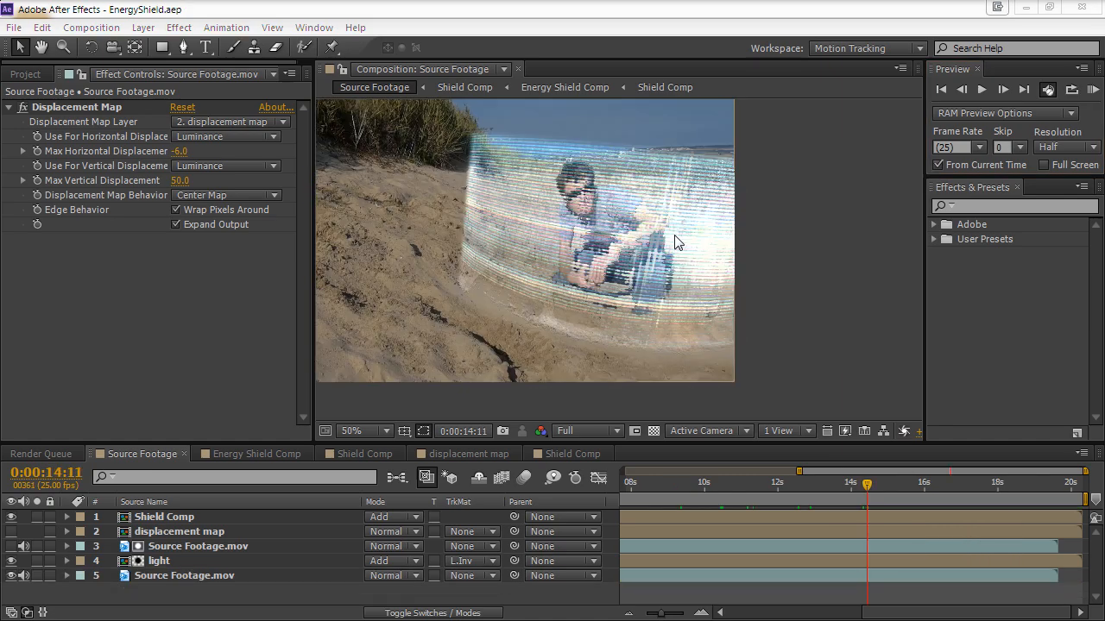
# Create a comp-size 1280 x 720 light blue solid named laser above all layers in the Source Footage composition
pyautogui.moveTo(688, 326); pyautogui.dragTo(847, 356)
pyautogui.click(143, 27)
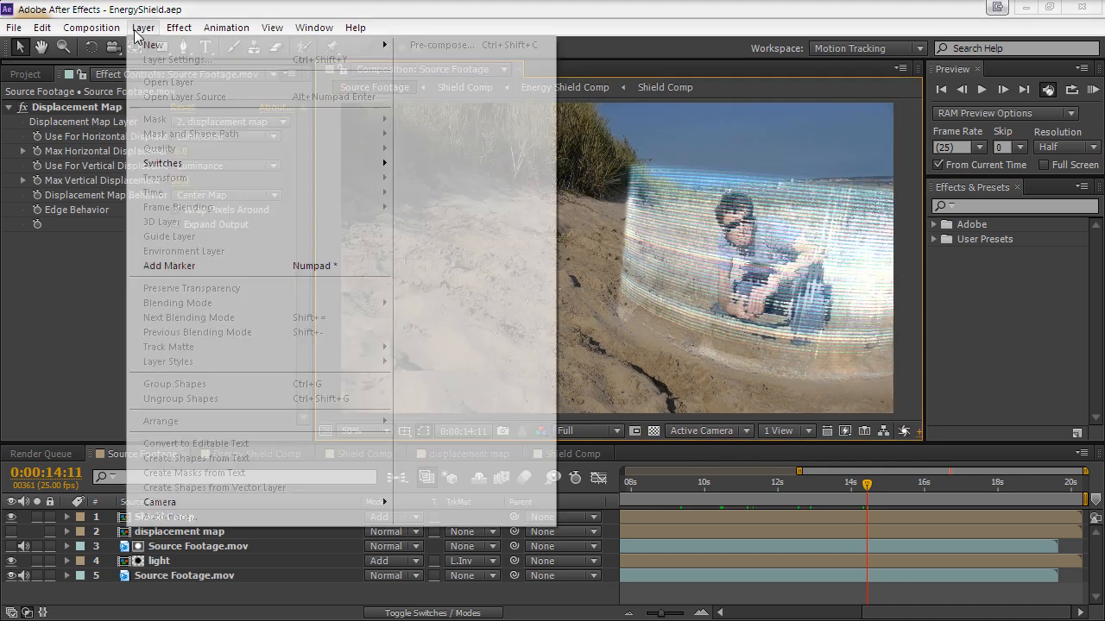
pyautogui.moveTo(151, 43)
pyautogui.click(423, 69)
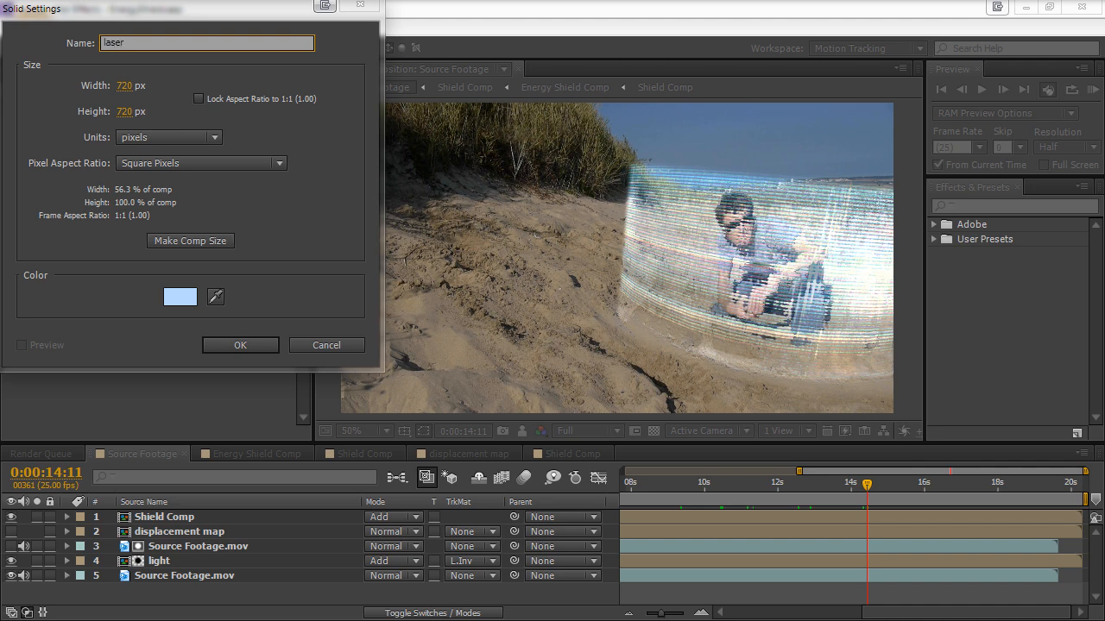
pyautogui.click(216, 240)
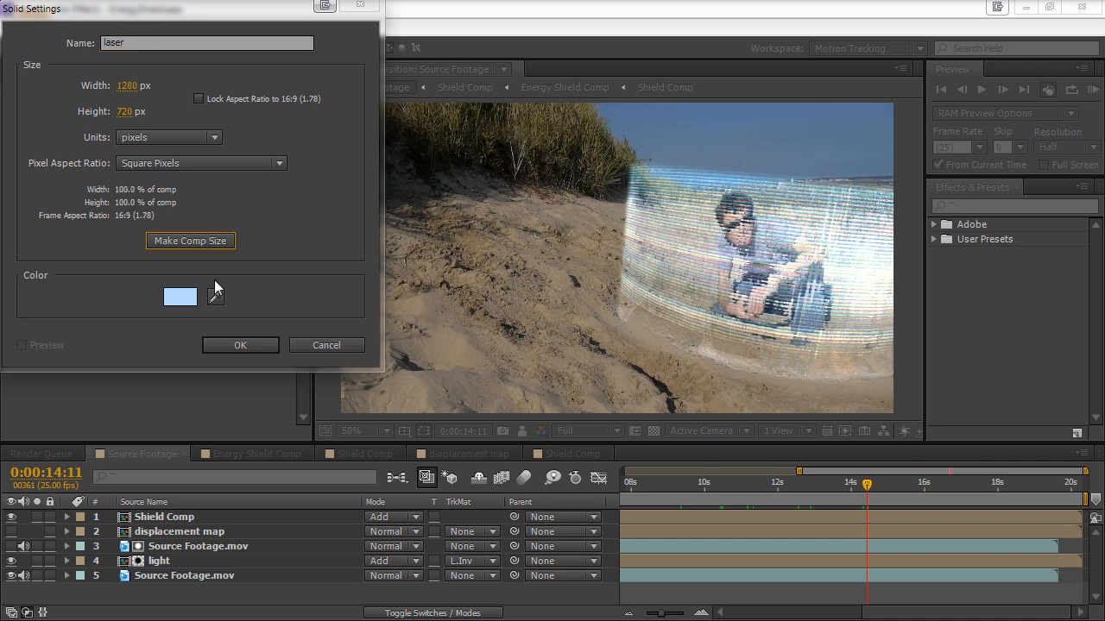
pyautogui.click(239, 345)
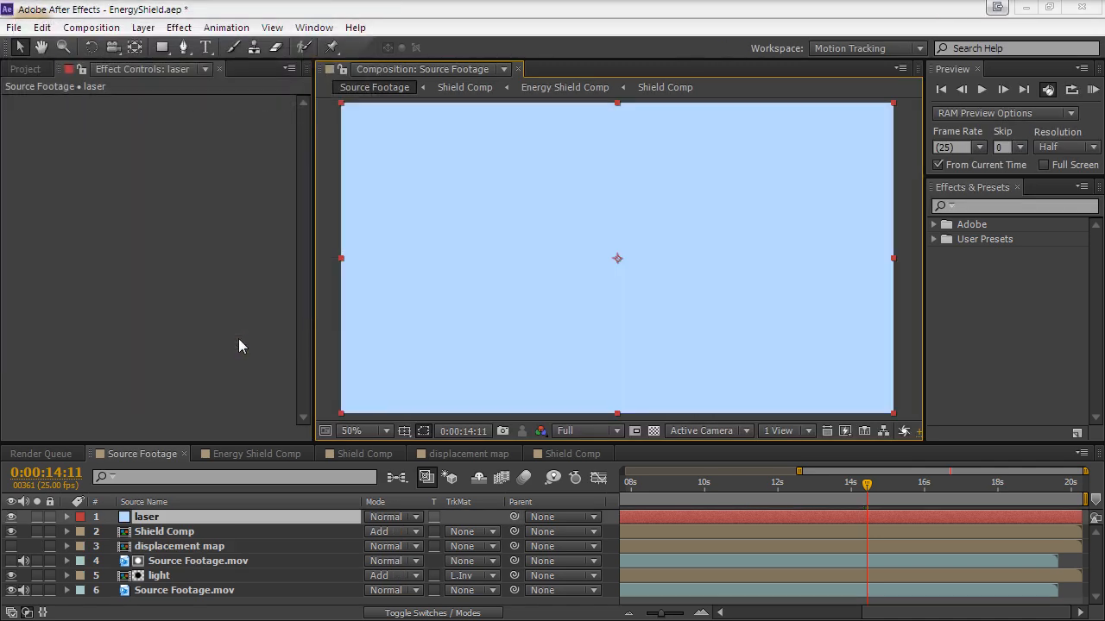
# Apply the Beam effect to the laser solid with length 100%, starting point 434, 340 and ending point 640, 296
pyautogui.click(179, 28)
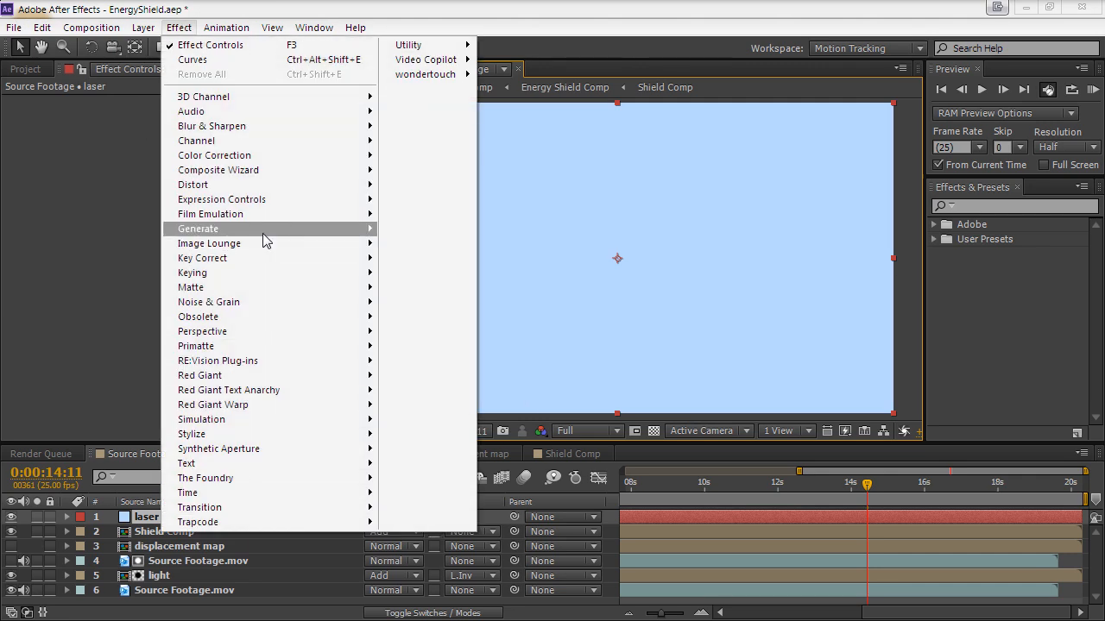
pyautogui.moveTo(264, 231)
pyautogui.click(415, 216)
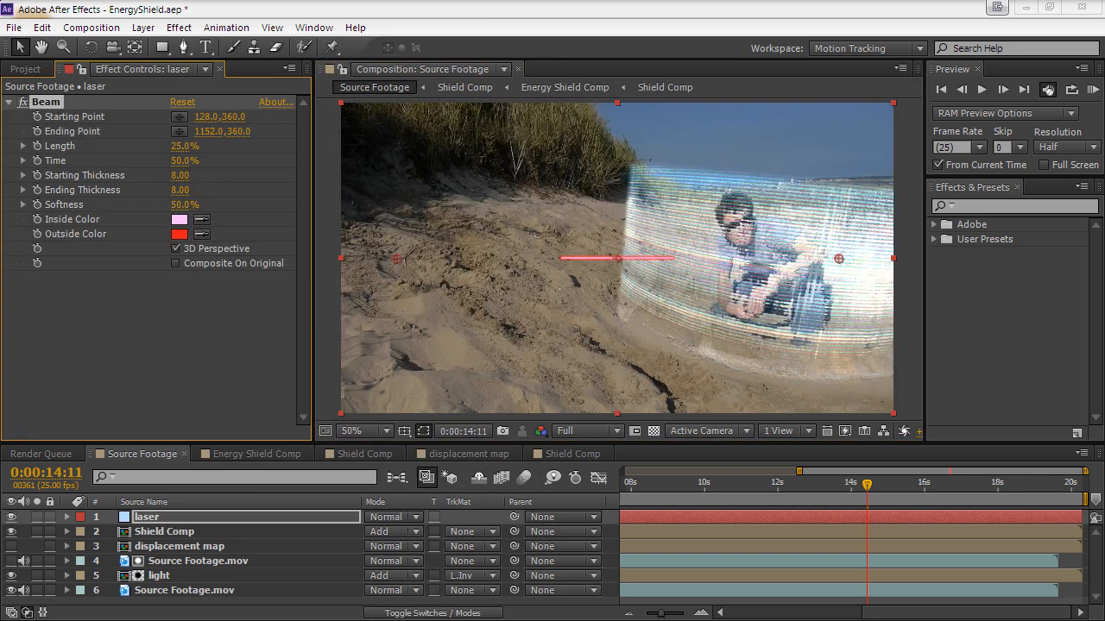
pyautogui.moveTo(183, 146); pyautogui.dragTo(248, 146)
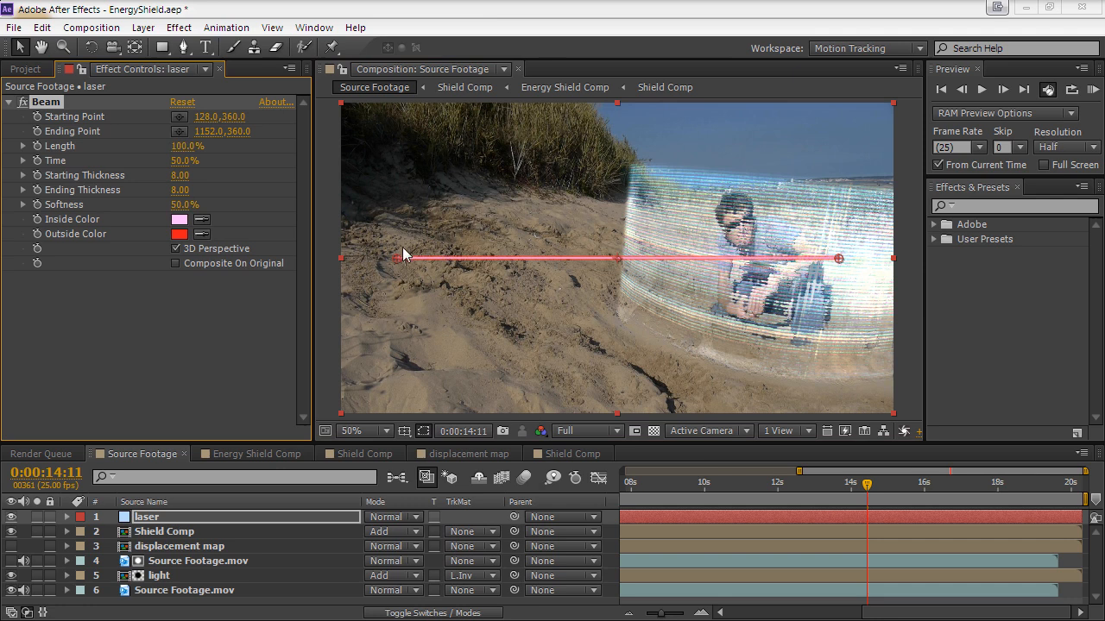
pyautogui.moveTo(395, 258); pyautogui.dragTo(667, 225)
pyautogui.moveTo(839, 258); pyautogui.dragTo(529, 250)
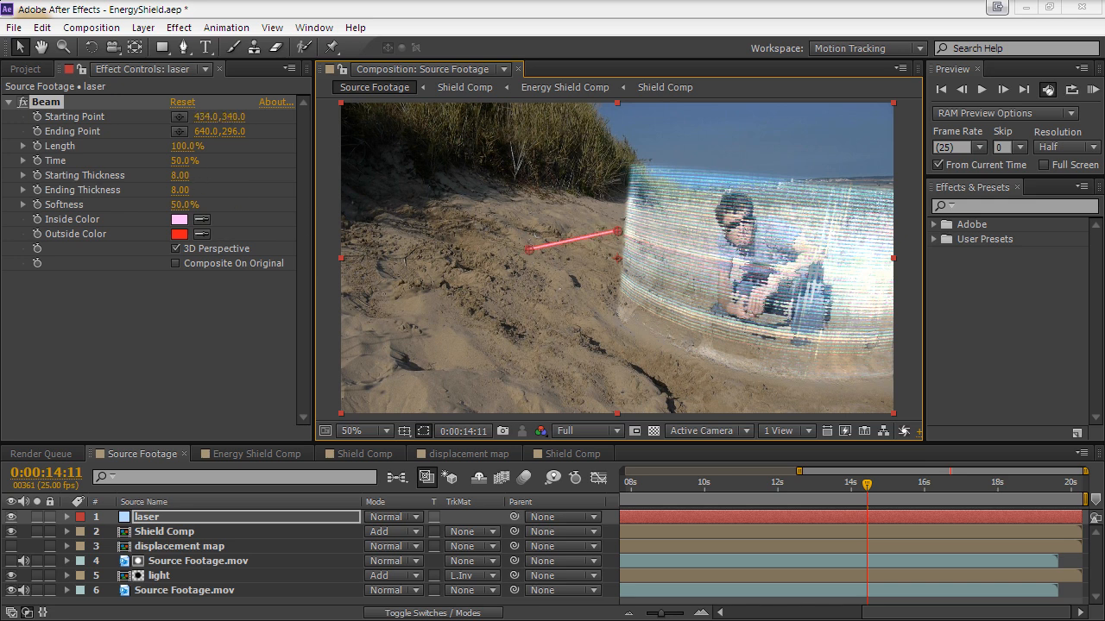
# Set the beam's starting thickness to 168.90, the laser layer's blending mode to Add, and the starting point to 498, 228
pyautogui.moveTo(179, 175); pyautogui.dragTo(255, 175)
pyautogui.click(383, 518)
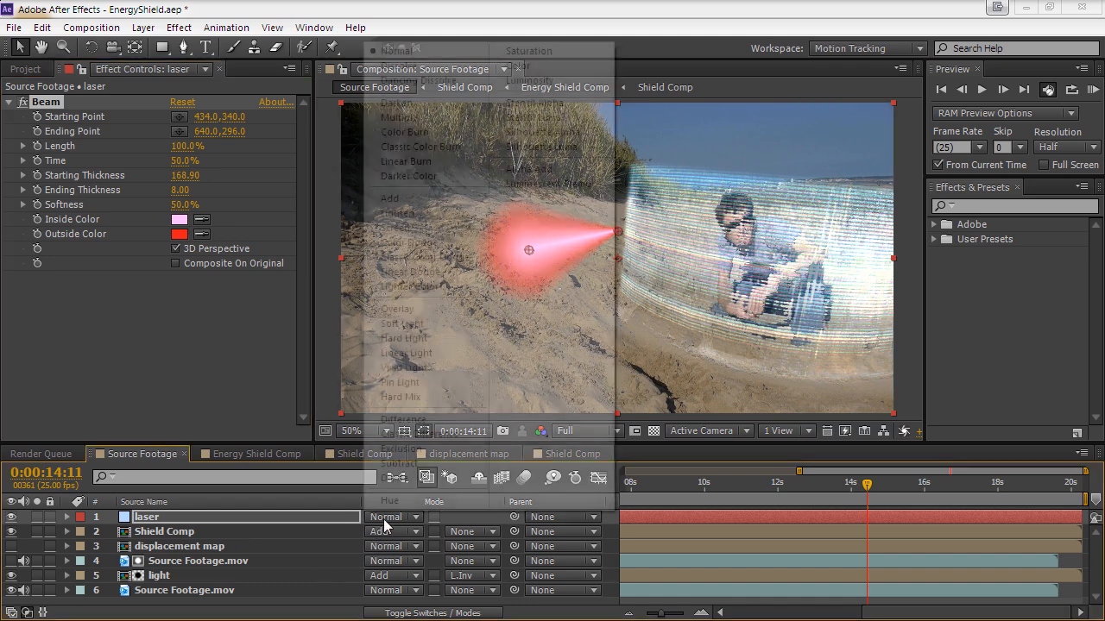
pyautogui.click(442, 199)
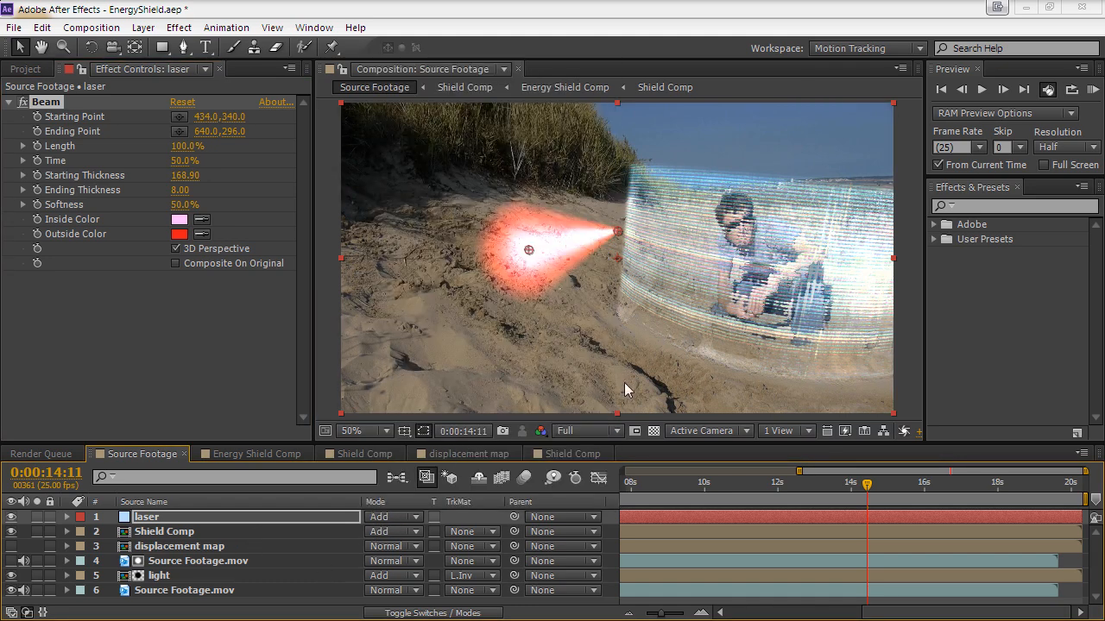
pyautogui.moveTo(533, 253); pyautogui.dragTo(556, 201)
# At 0:00:08:08, aim the beam from 1310, -2 to 870, 220 with ending thickness 40.70 and trim the laser layer's start there
pyautogui.moveTo(866, 483); pyautogui.dragTo(755, 484)
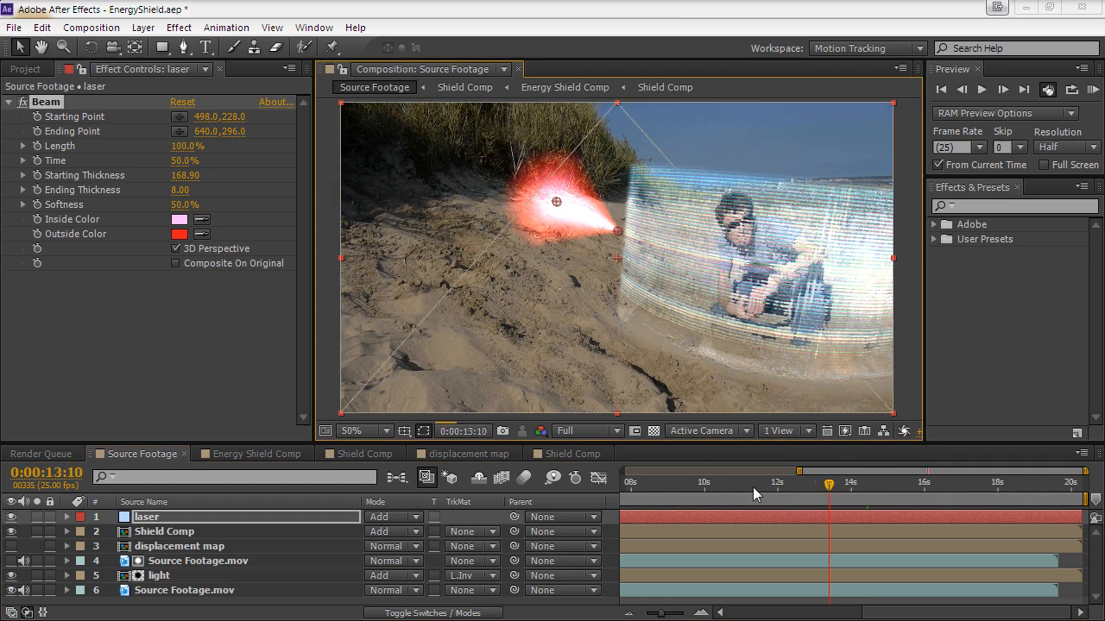
pyautogui.moveTo(911, 614); pyautogui.dragTo(841, 614)
pyautogui.click(750, 489)
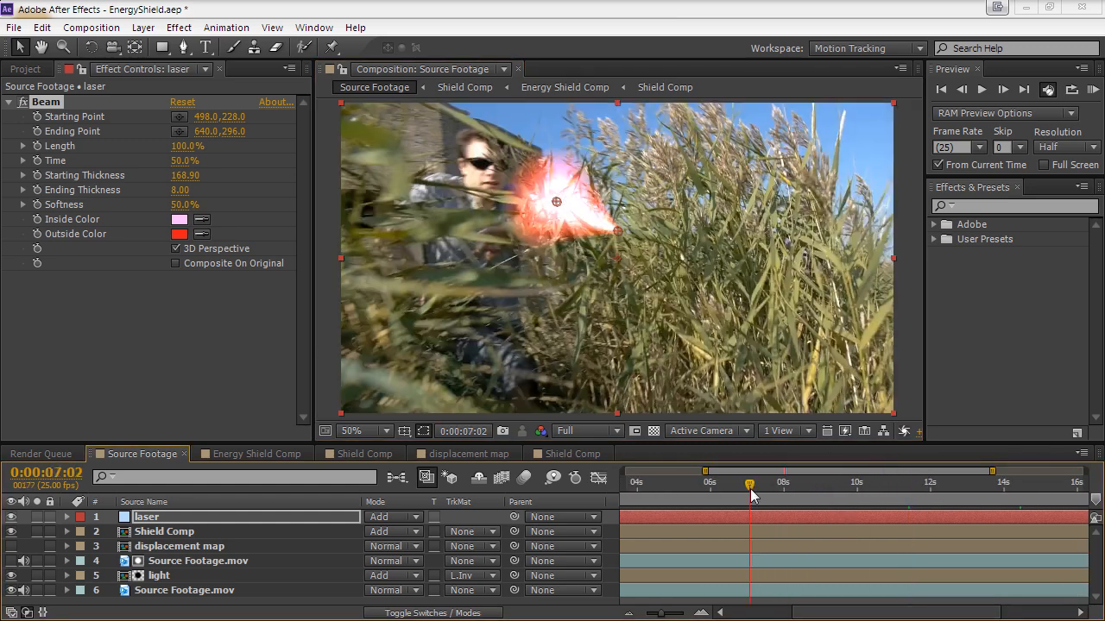
pyautogui.moveTo(750, 488); pyautogui.dragTo(795, 486)
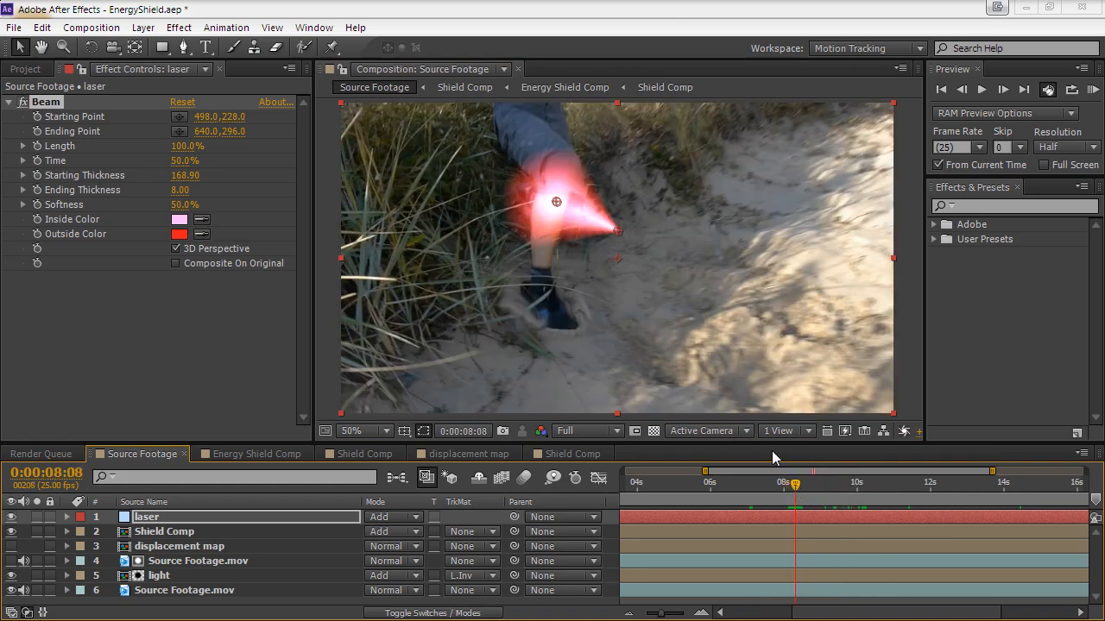
pyautogui.moveTo(563, 203); pyautogui.dragTo(764, 198)
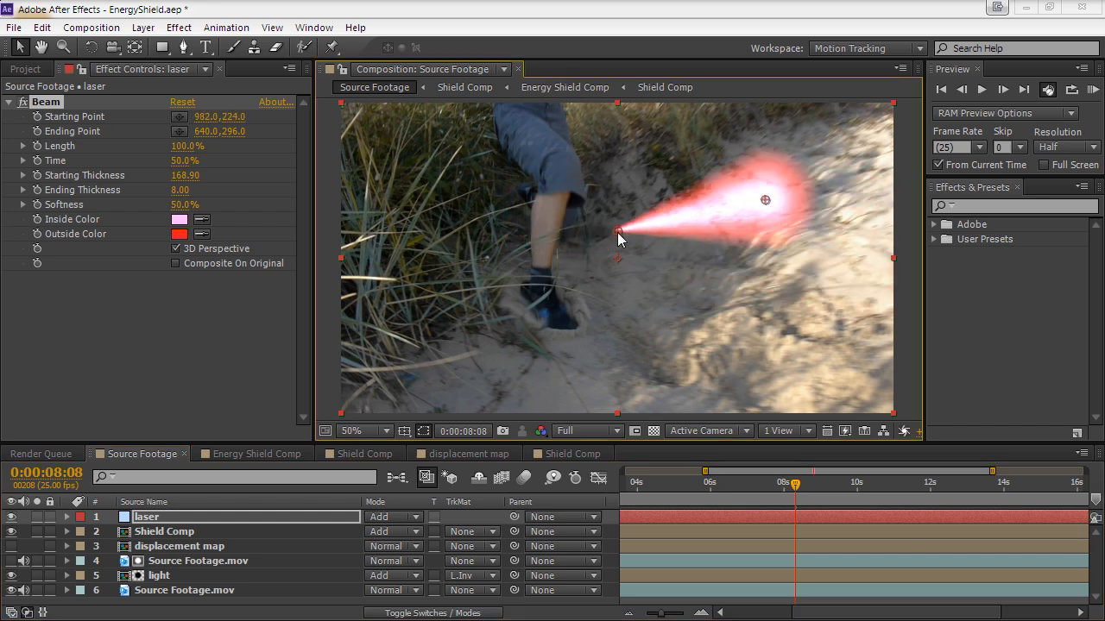
pyautogui.moveTo(180, 190); pyautogui.dragTo(462, 192)
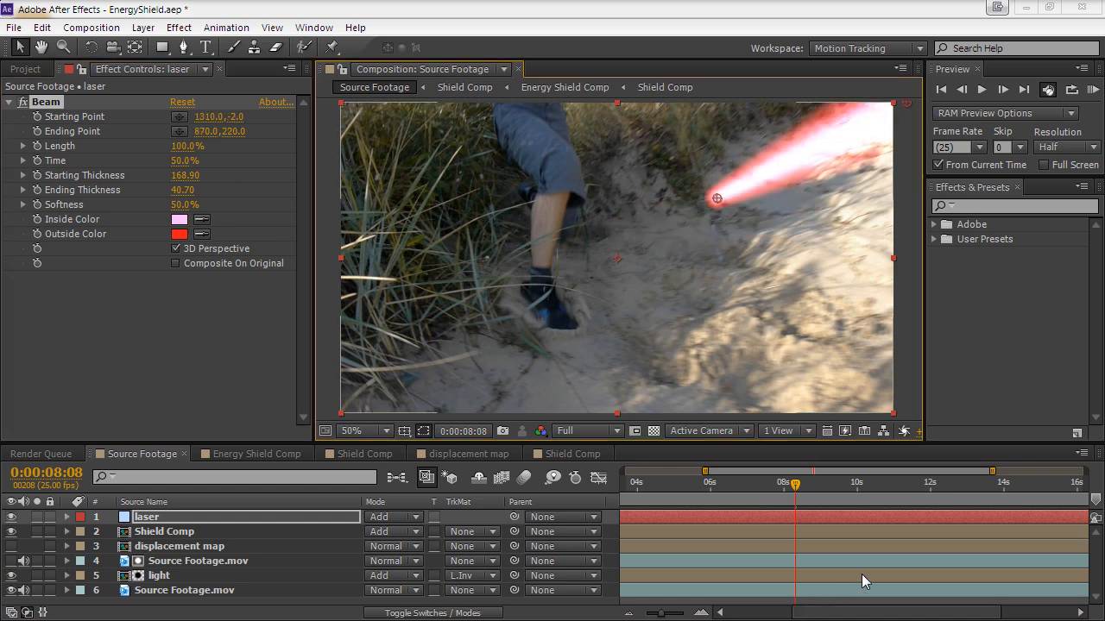
pyautogui.hotkey('alt', '[')
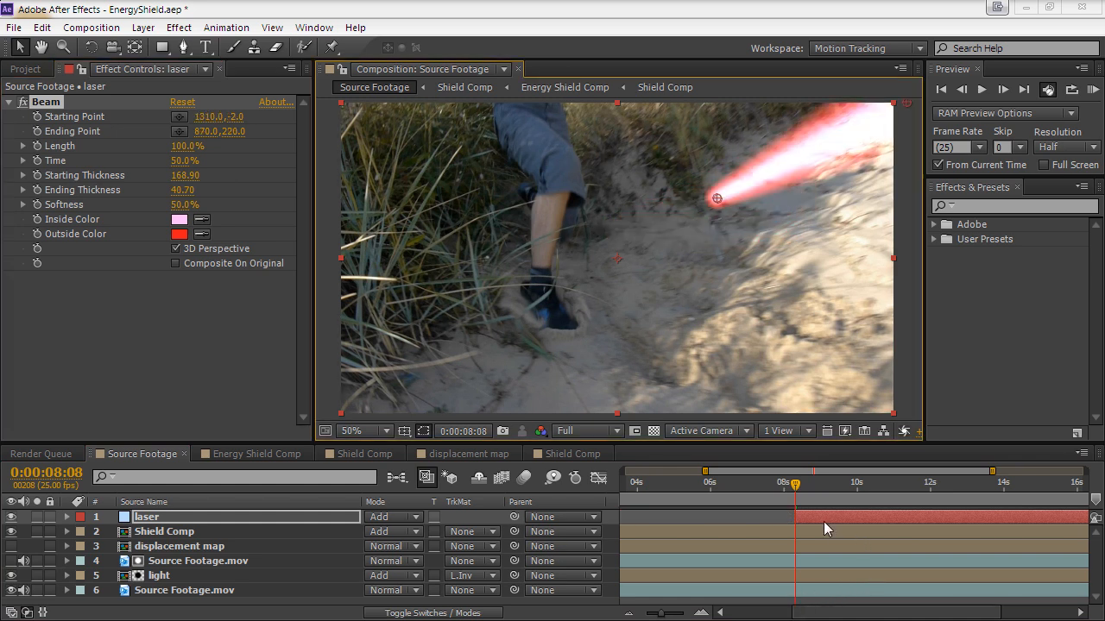
# Reshape the beam to start at 1174, 222 and end at 812, 344, with starting thickness 421.20 and ending thickness 122.60
pyautogui.moveTo(892, 118); pyautogui.dragTo(845, 183)
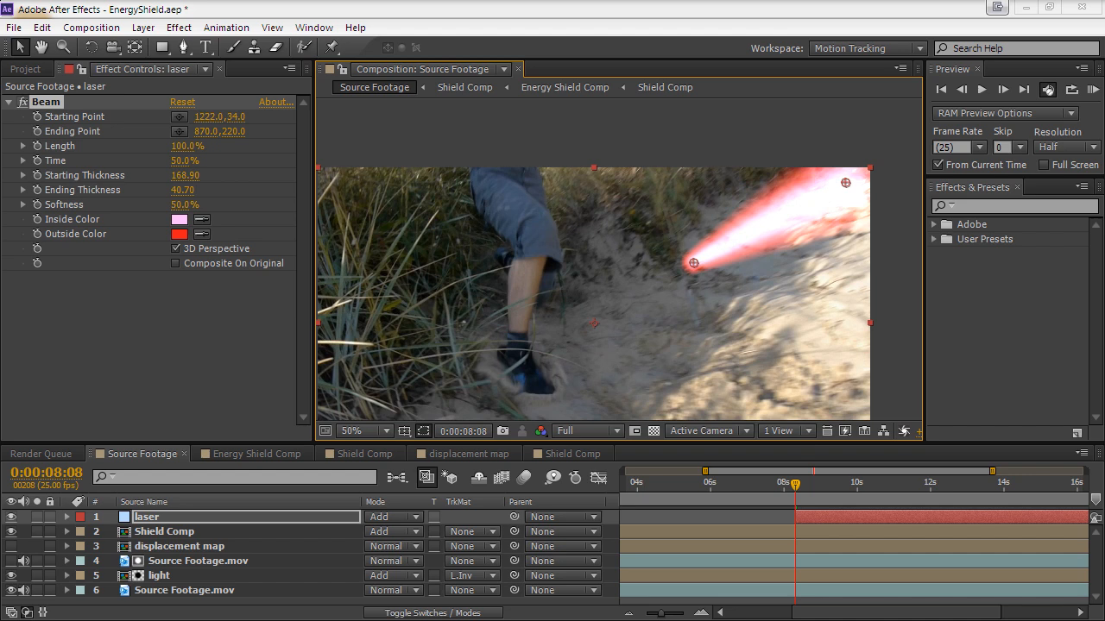
pyautogui.moveTo(184, 175); pyautogui.dragTo(401, 175)
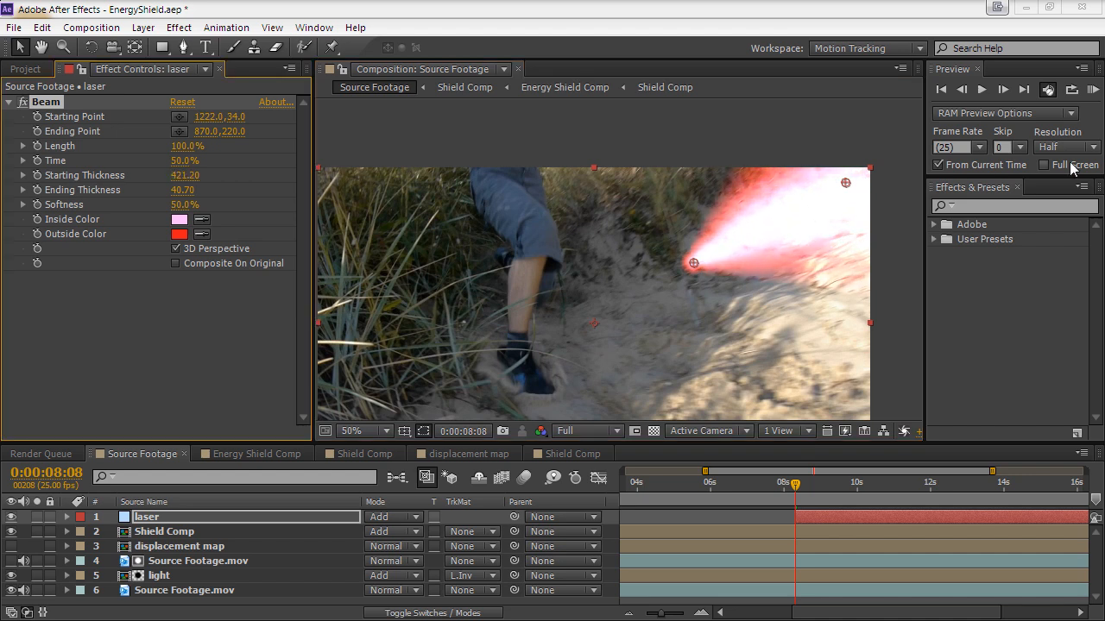
pyautogui.moveTo(569, 301); pyautogui.dragTo(557, 241)
pyautogui.moveTo(669, 197); pyautogui.dragTo(635, 267)
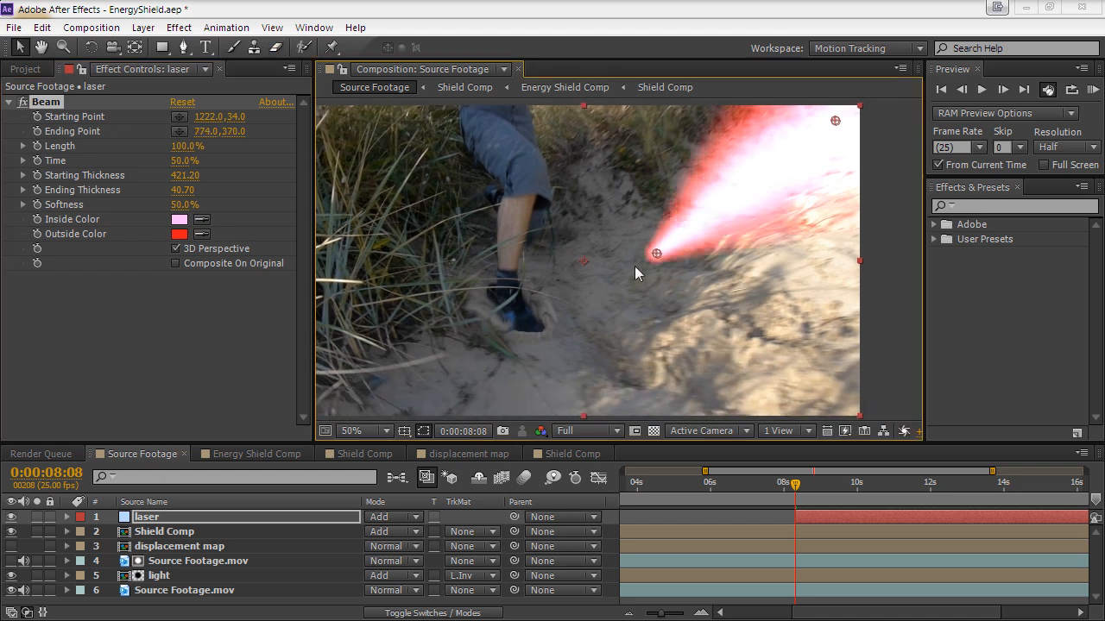
pyautogui.moveTo(834, 122); pyautogui.dragTo(816, 202)
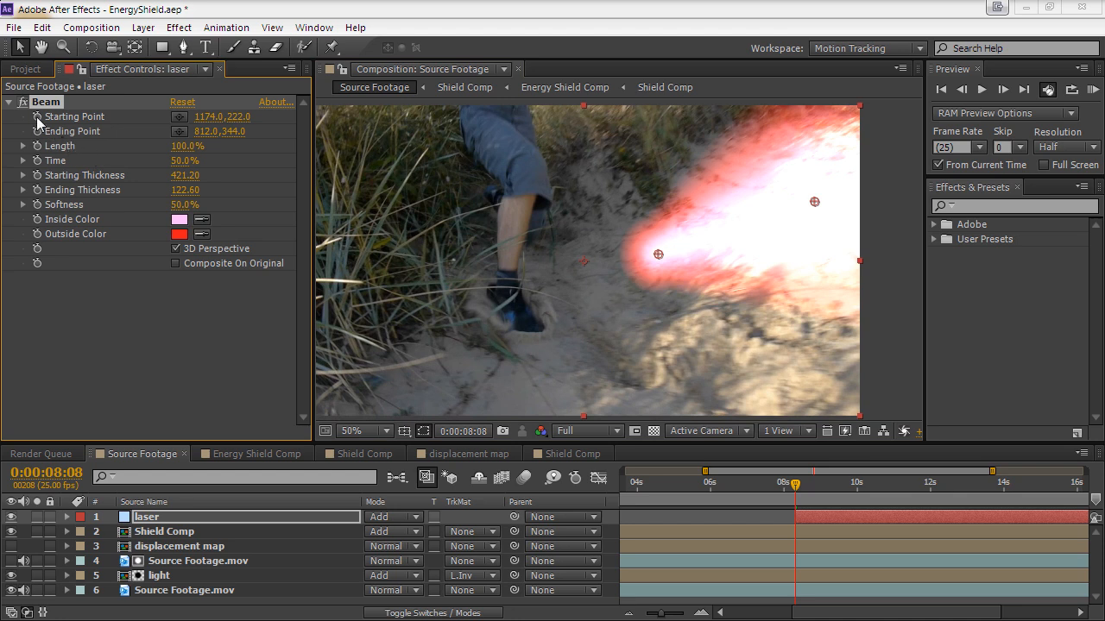
# Add keyframes at 0:00:08:08 for the beam's starting point, ending point, starting thickness and ending thickness
pyautogui.click(37, 116)
pyautogui.click(36, 131)
pyautogui.click(36, 175)
pyautogui.click(36, 190)
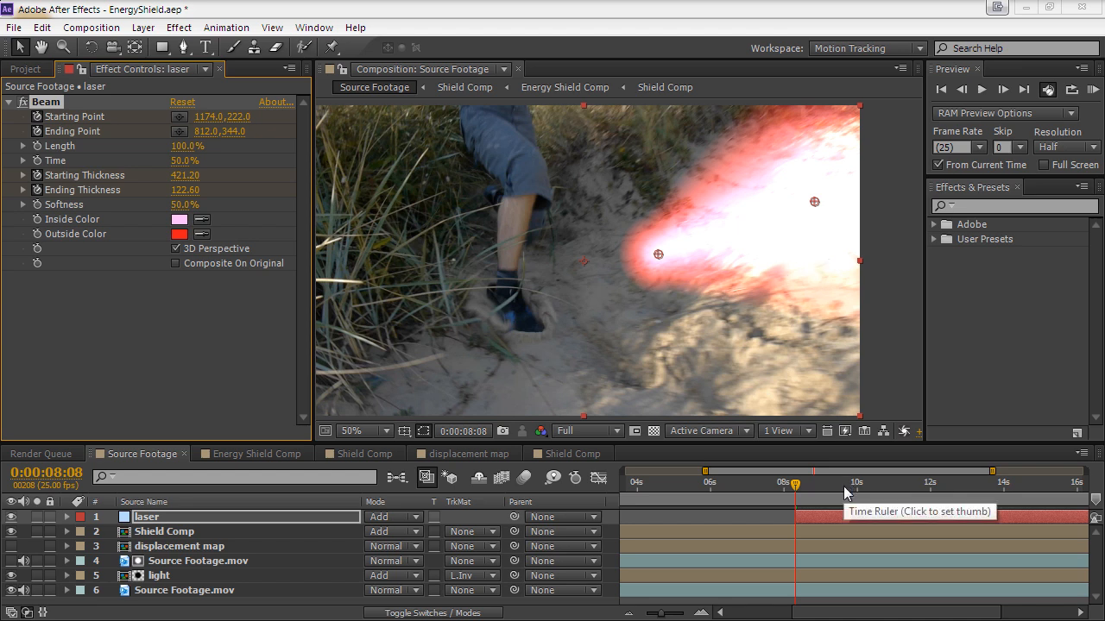
# At 0:00:08:09, move the beam to the runner's foot, shorten it, set starting thickness to 240.40 and adjust the ending thickness
pyautogui.press('pagedown')
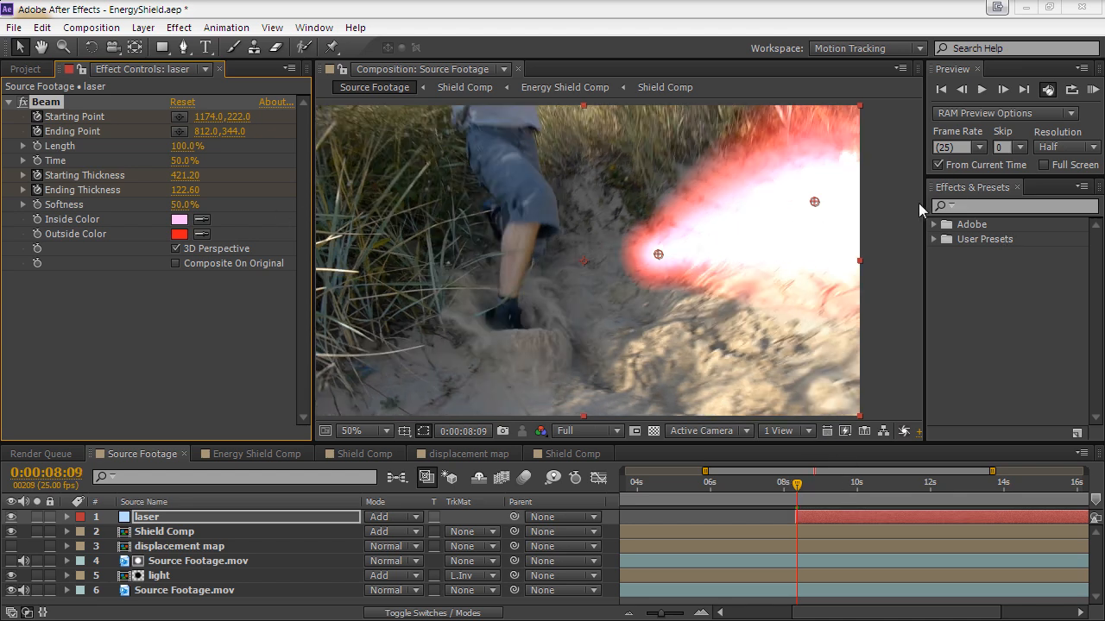
pyautogui.moveTo(814, 201); pyautogui.dragTo(529, 306)
pyautogui.moveTo(706, 239); pyautogui.dragTo(656, 261)
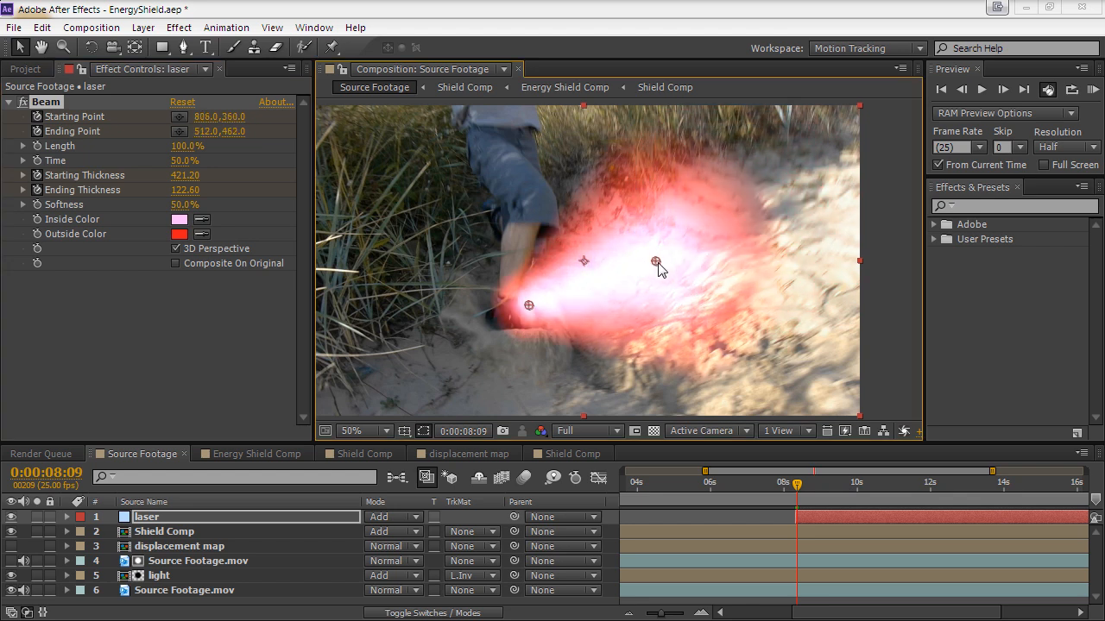
pyautogui.moveTo(184, 176); pyautogui.dragTo(31, 175)
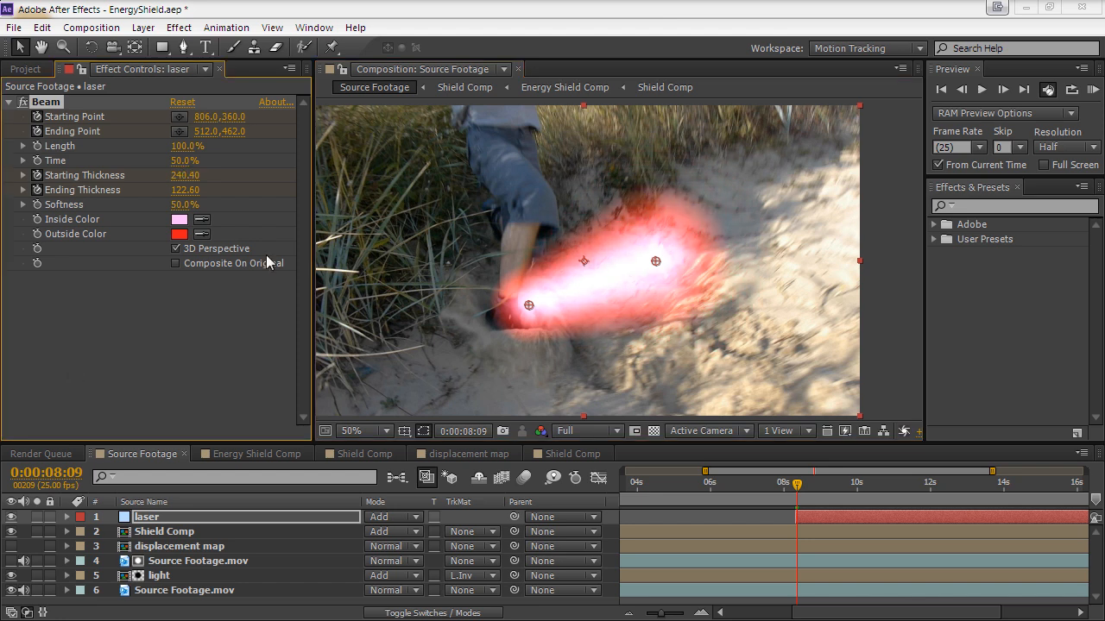
pyautogui.moveTo(183, 190); pyautogui.dragTo(115, 190)
pyautogui.moveTo(652, 263); pyautogui.dragTo(635, 267)
pyautogui.moveTo(531, 306); pyautogui.dragTo(553, 299)
# Go to 0:00:08:11 and trim the end of the laser layer at that frame
pyautogui.press('pagedown')
pyautogui.press('pagedown')
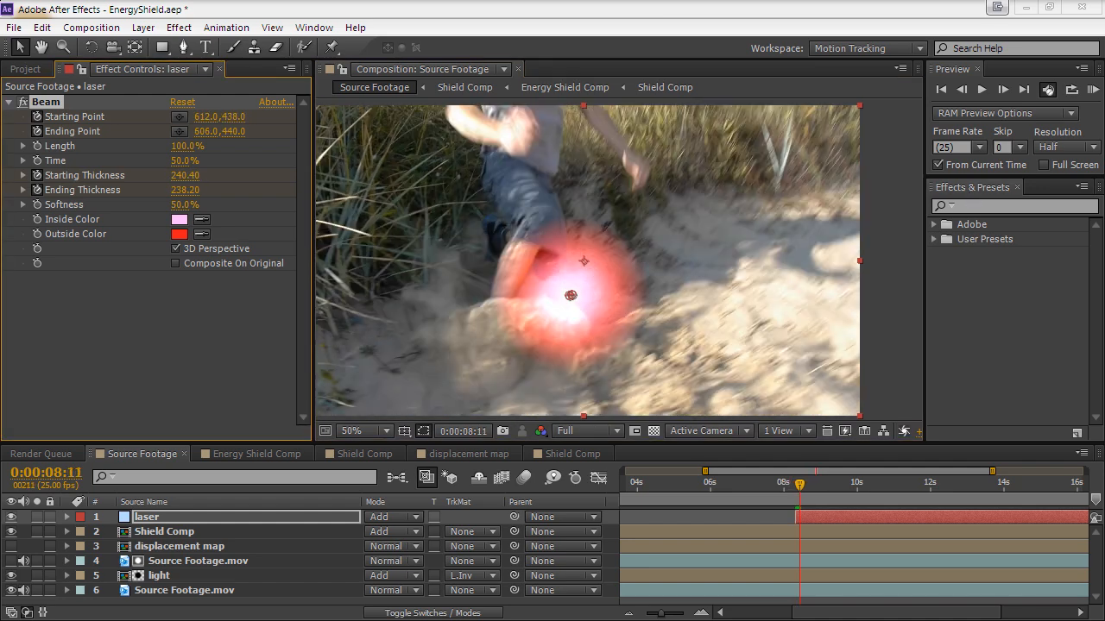
pyautogui.hotkey('alt', ']')
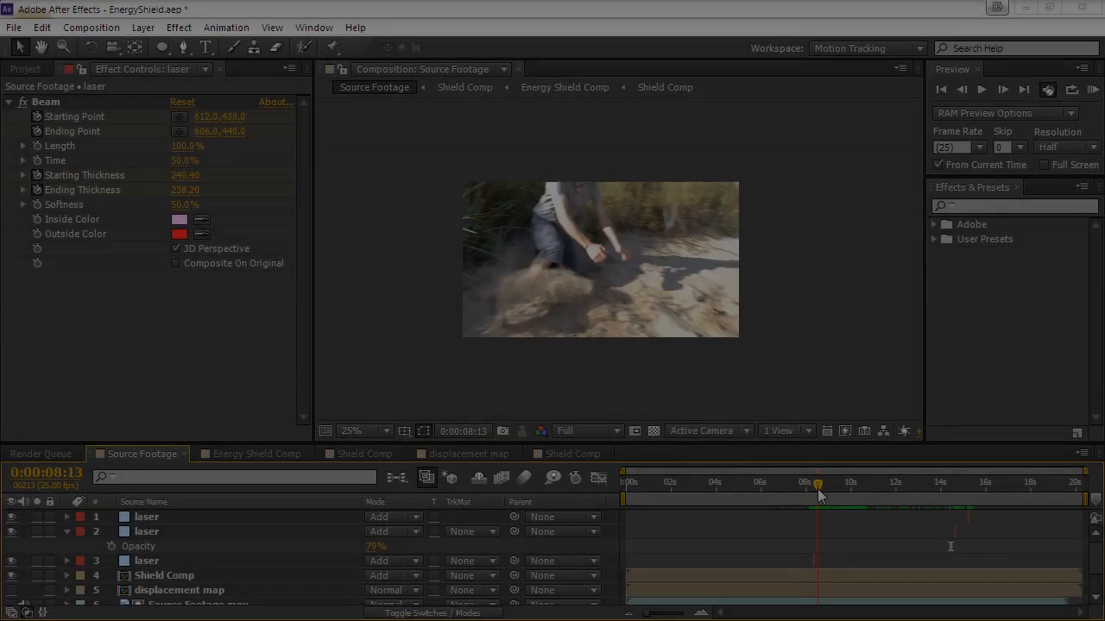
# Create a 720 x 720 px solid named "flash" with a pale yellow colour
pyautogui.moveTo(818, 493); pyautogui.dragTo(955, 503)
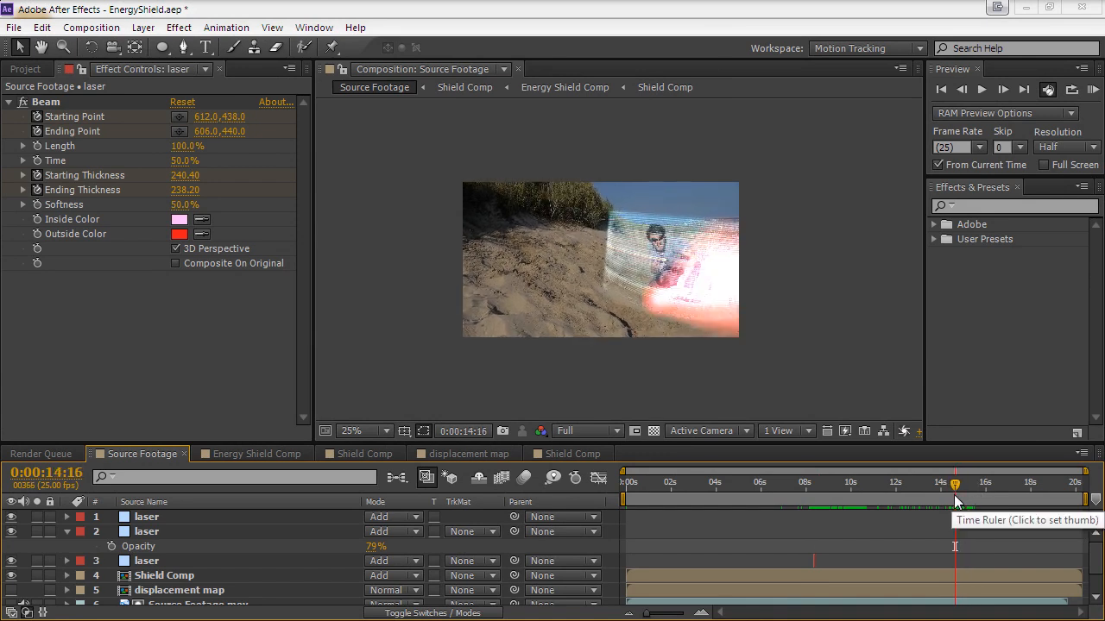
pyautogui.click(159, 48)
pyautogui.click(143, 27)
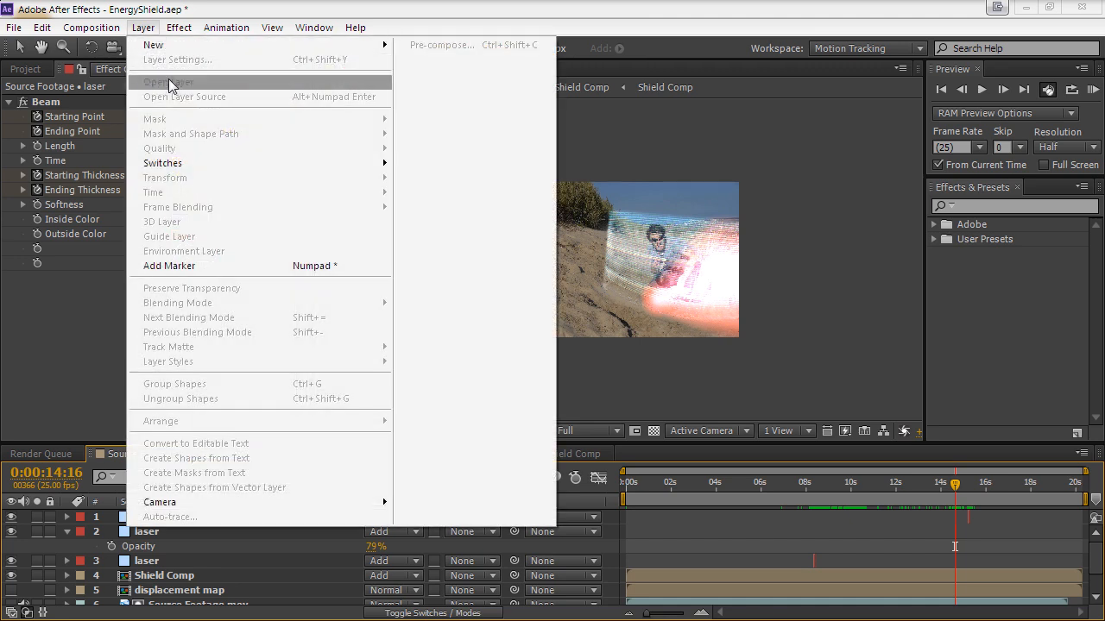
pyautogui.moveTo(367, 41)
pyautogui.click(448, 70)
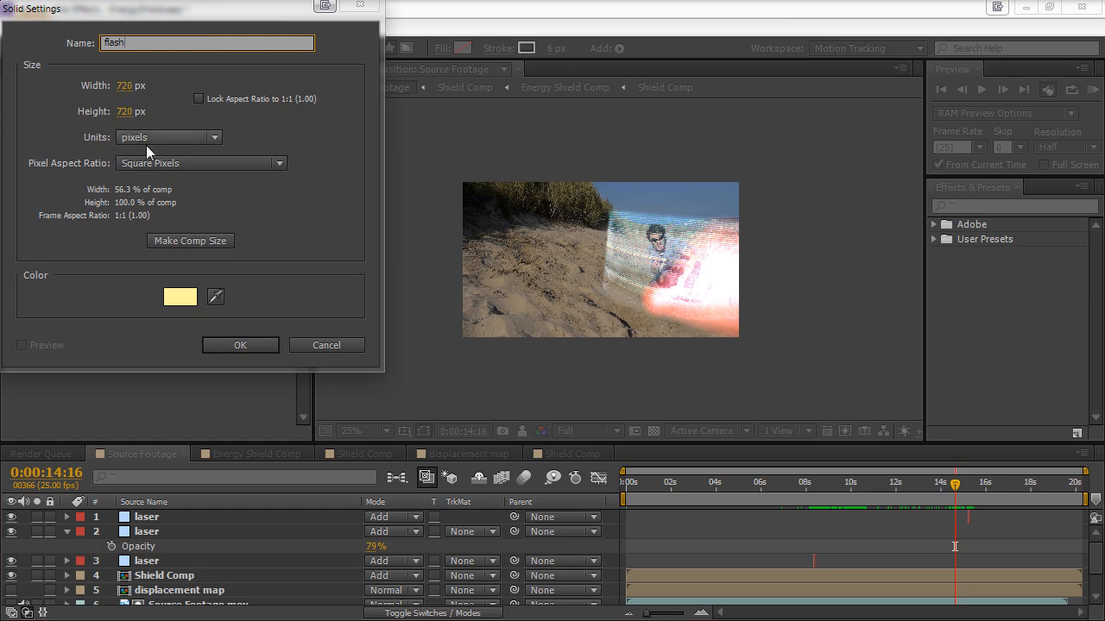
pyautogui.click(192, 298)
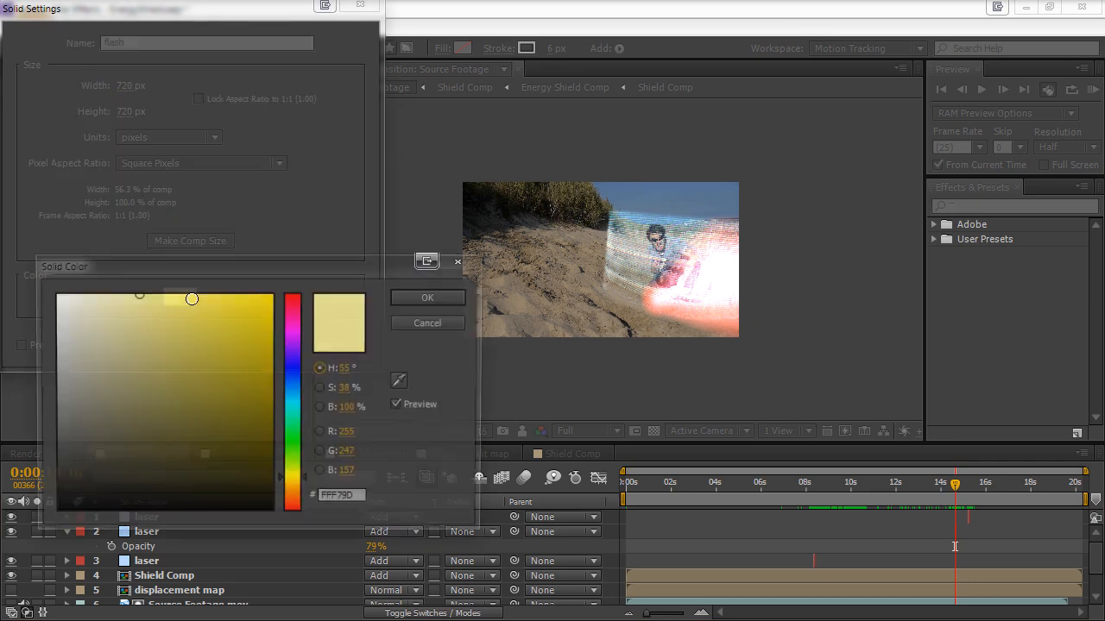
pyautogui.click(423, 296)
pyautogui.click(242, 346)
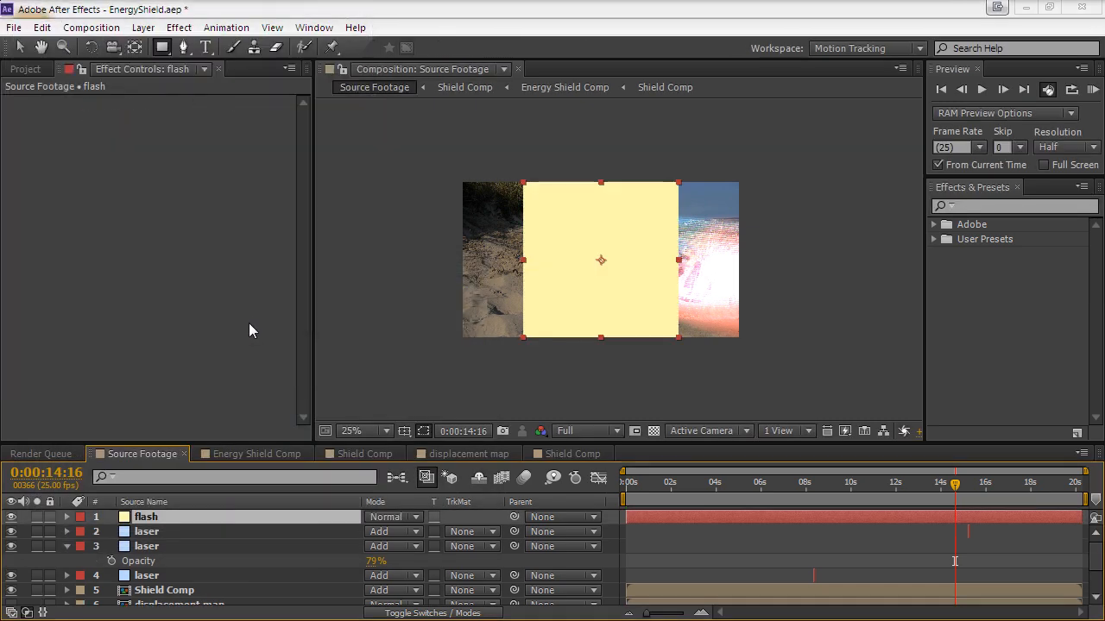
# Add an elliptical mask that fills the flash solid, using the Ellipse Tool
pyautogui.click(163, 48)
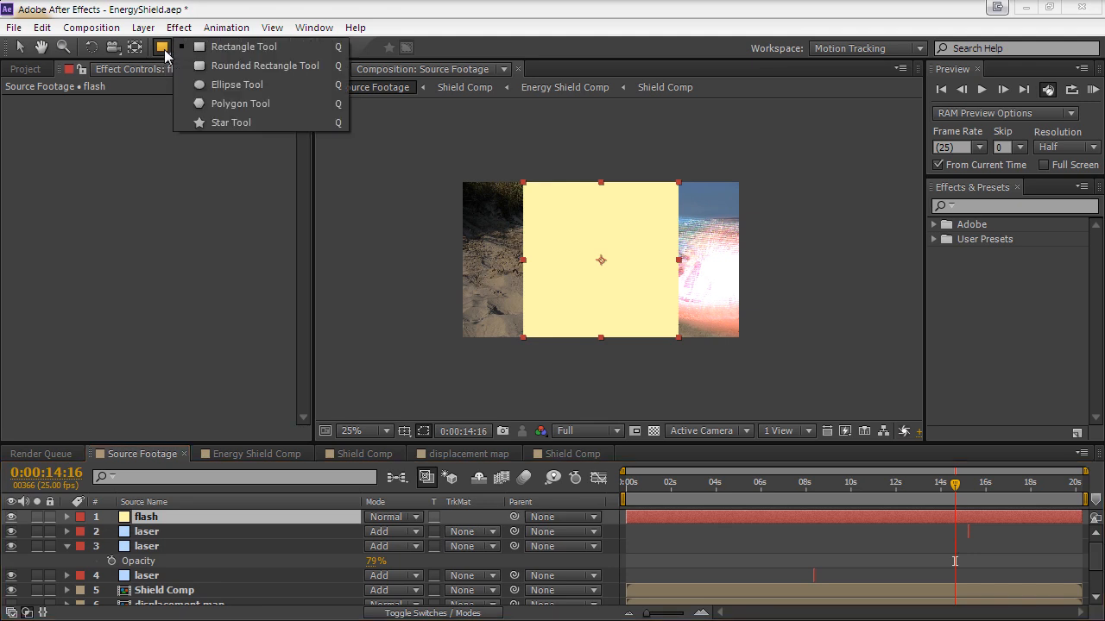
pyautogui.click(237, 87)
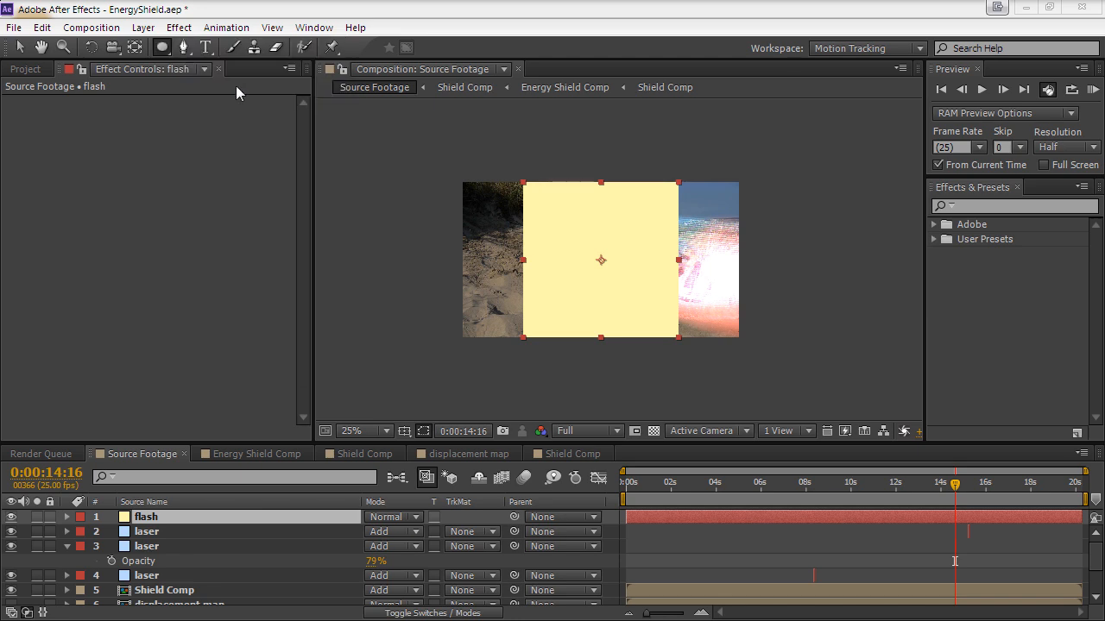
pyautogui.doubleClick(163, 49)
pyautogui.press('v')
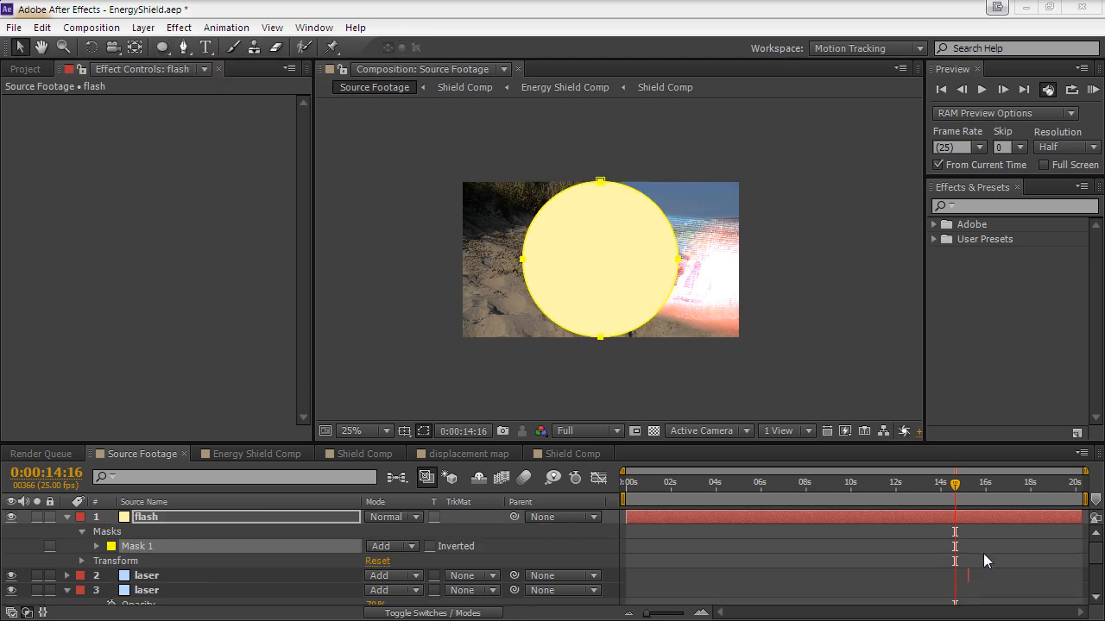
# Set the flash mask's feather to 140 pixels and expansion to -137 pixels, with the layer's blending mode on Add
pyautogui.click(97, 547)
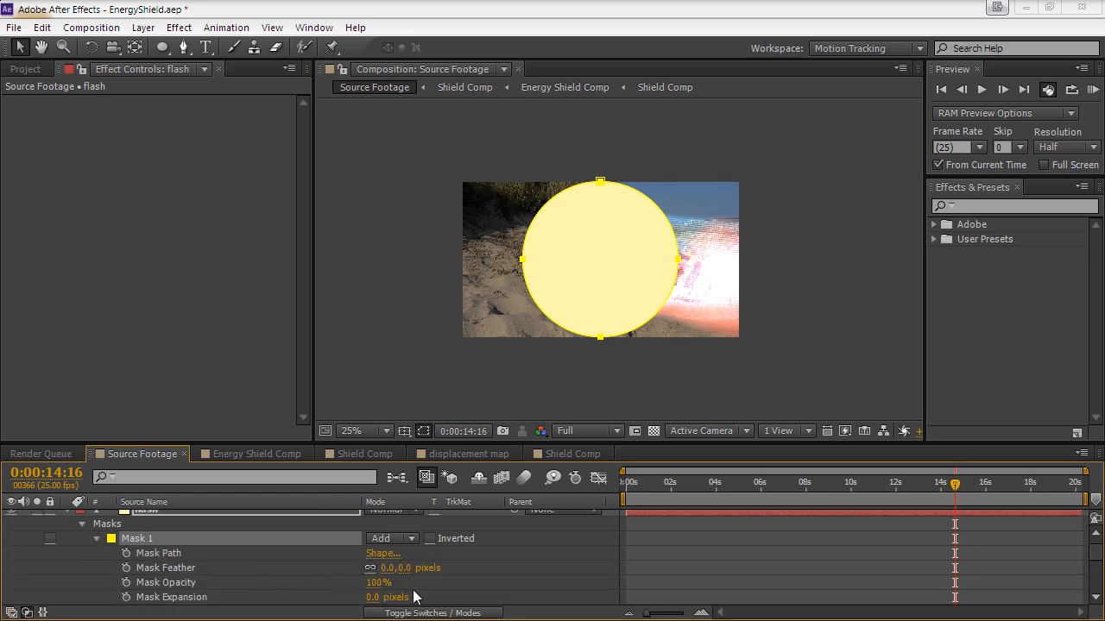
pyautogui.moveTo(390, 567); pyautogui.dragTo(475, 568)
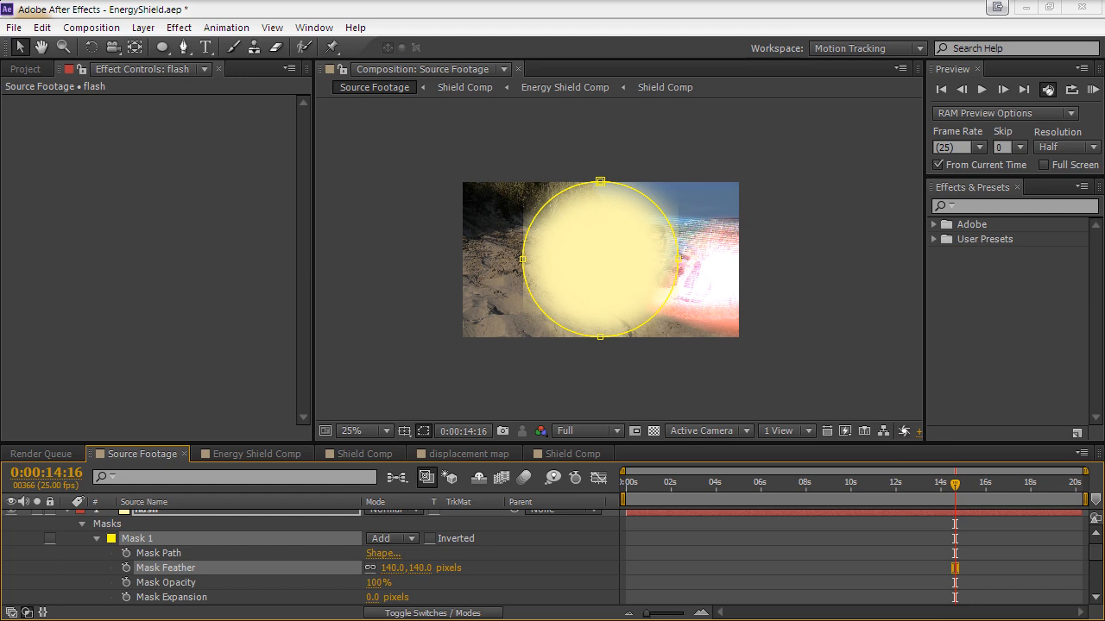
pyautogui.moveTo(373, 598); pyautogui.dragTo(285, 597)
pyautogui.scroll(1, 469, 534)
pyautogui.click(416, 518)
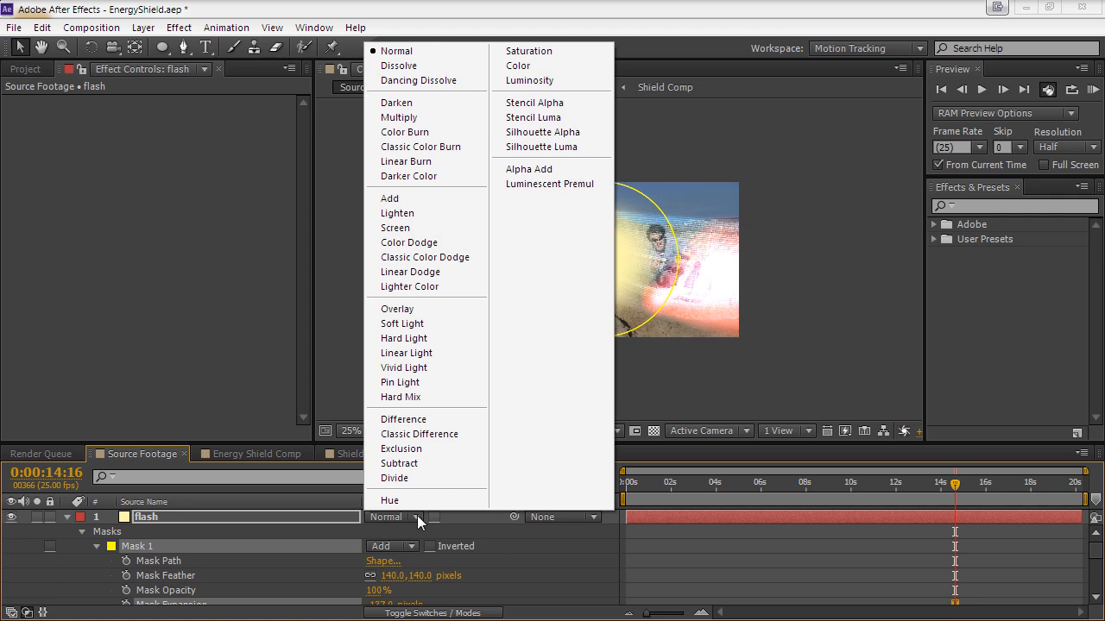
pyautogui.click(430, 199)
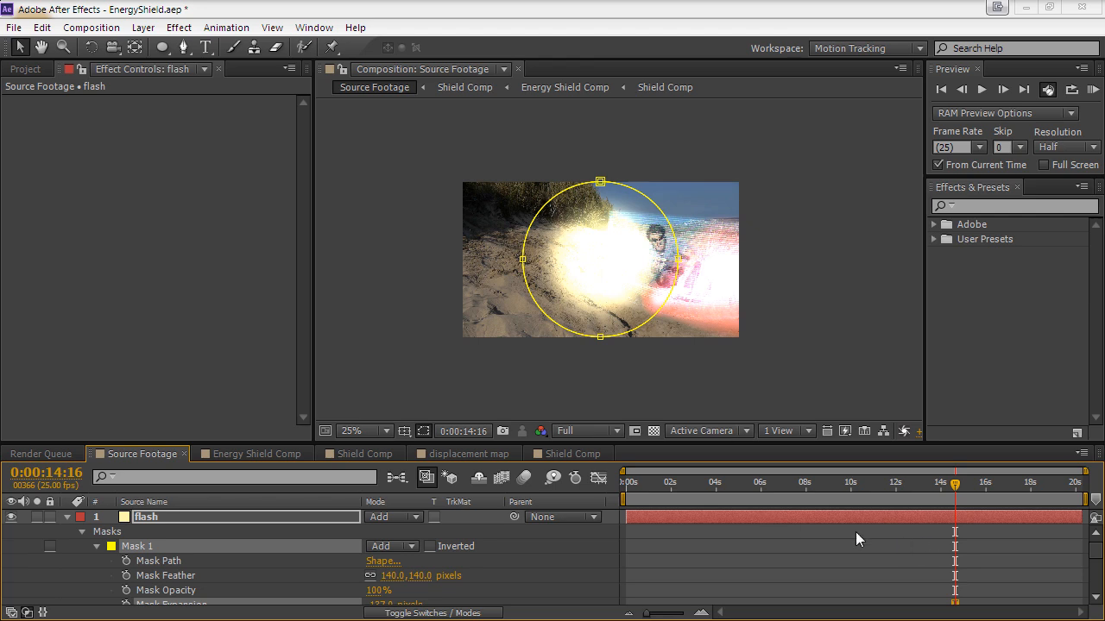
# Start the flash layer at 0:00:08:09 and keyframe its mask expansion there at -410 pixels
pyautogui.moveTo(813, 489); pyautogui.dragTo(824, 492)
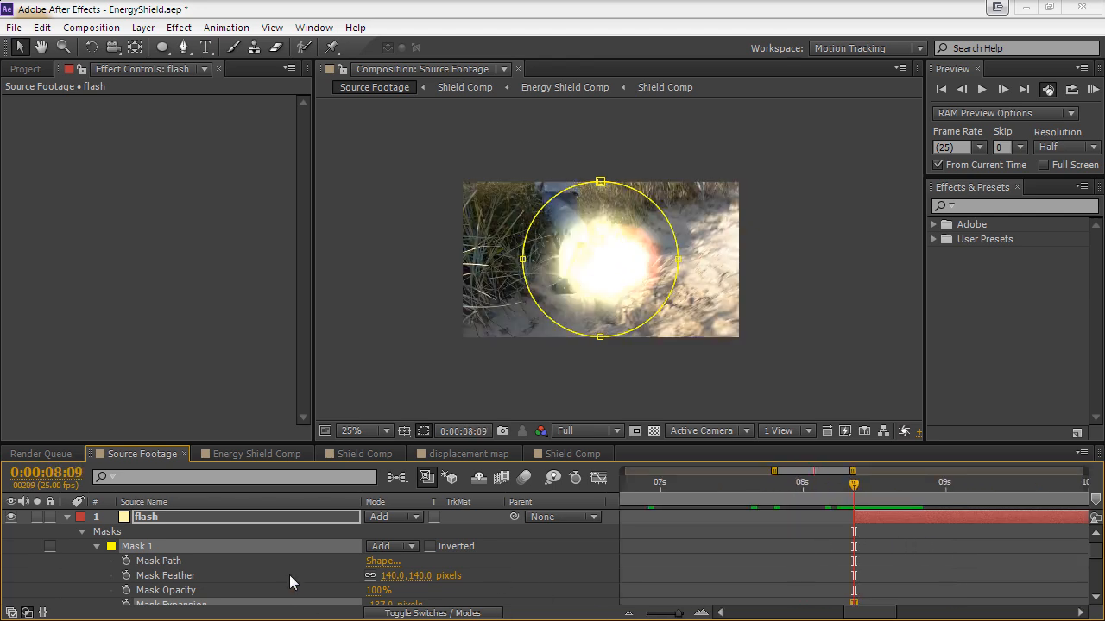
pyautogui.scroll(-4, 289, 575)
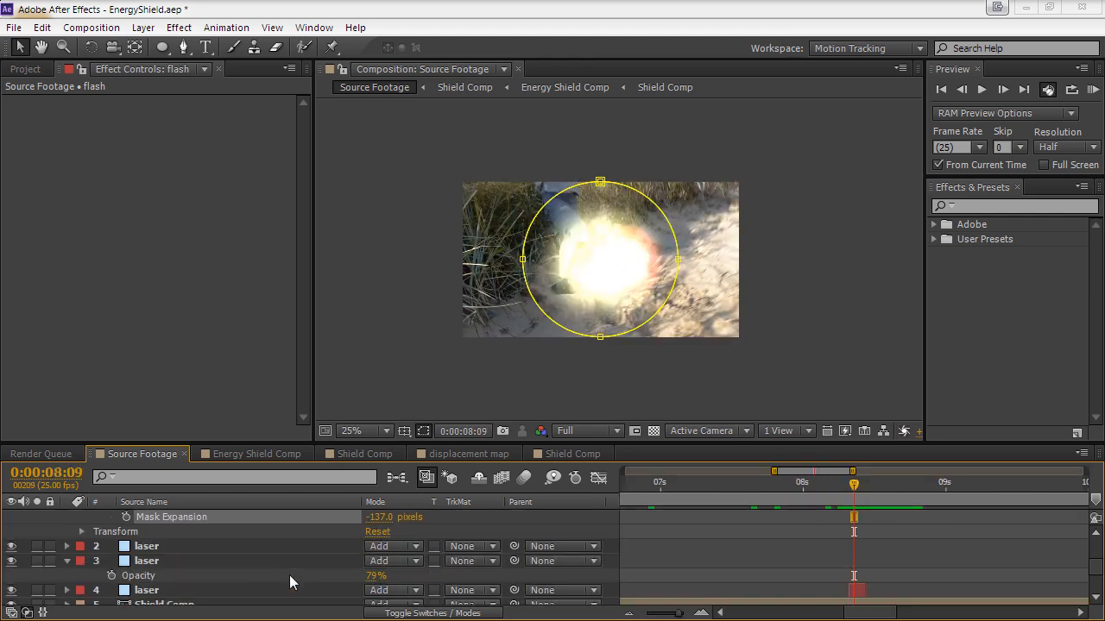
pyautogui.scroll(2, 259, 569)
pyautogui.click(125, 561)
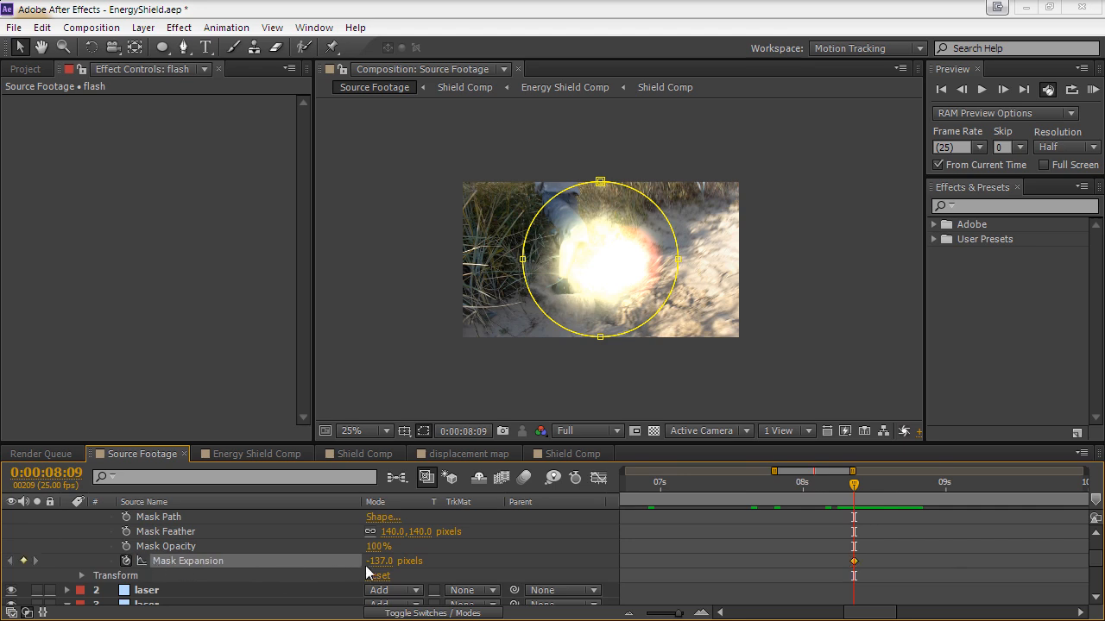
pyautogui.moveTo(377, 561); pyautogui.dragTo(181, 561)
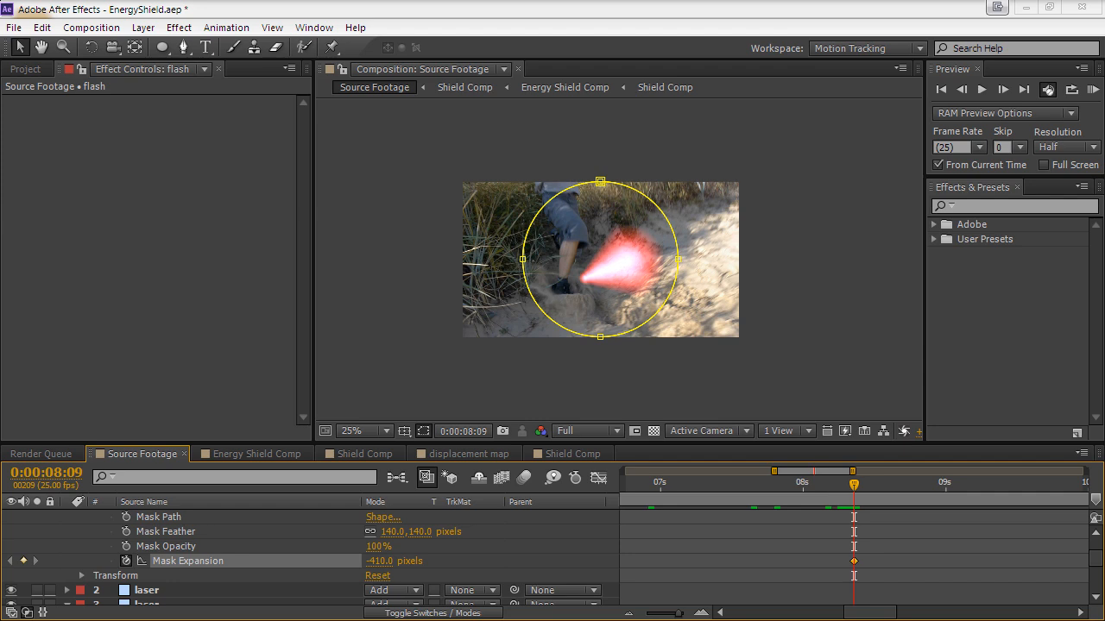
# Move the flash onto the laser's impact point at the runner's foot and keyframe its mask expansion at -167 pixels on 0:00:08:10
pyautogui.click(513, 366)
pyautogui.press('pagedown')
pyautogui.moveTo(378, 561); pyautogui.dragTo(573, 537)
pyautogui.press('pageup')
pyautogui.press('pagedown')
pyautogui.press('pageup')
pyautogui.press('pagedown')
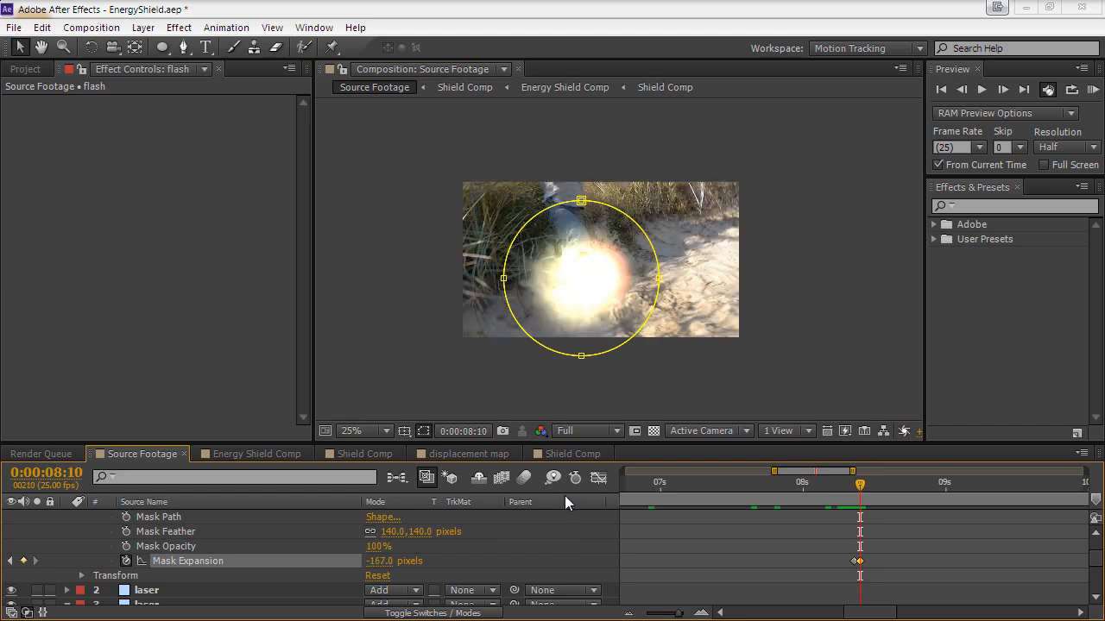
# At 0:00:08:12, keyframe the flash's mask expansion at -400 pixels
pyautogui.press('pagedown')
pyautogui.press('pagedown')
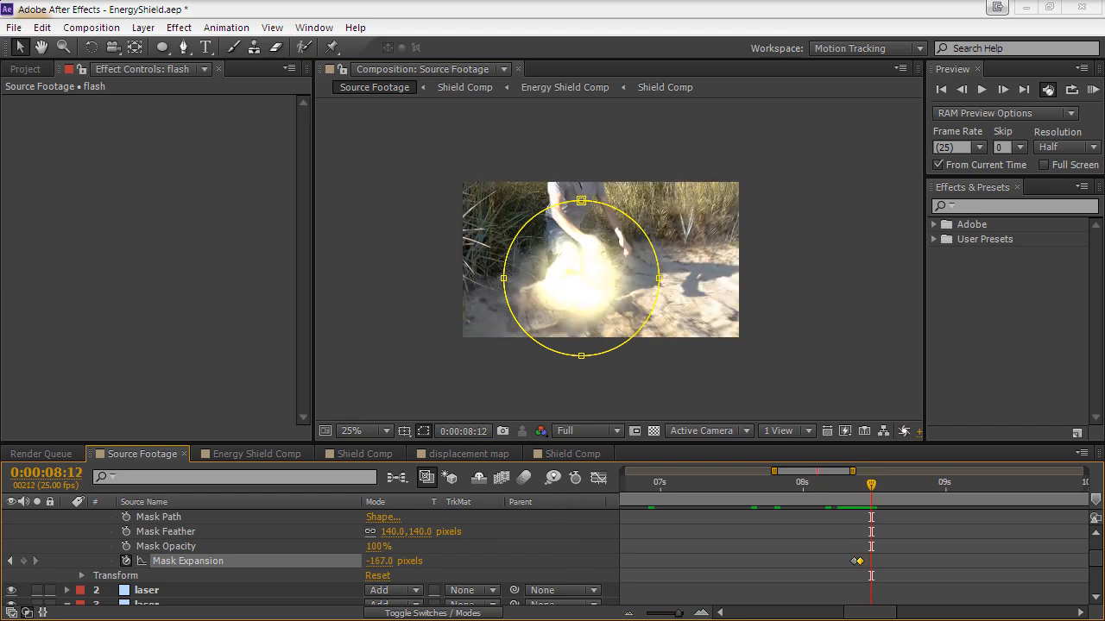
pyautogui.moveTo(380, 561); pyautogui.dragTo(182, 557)
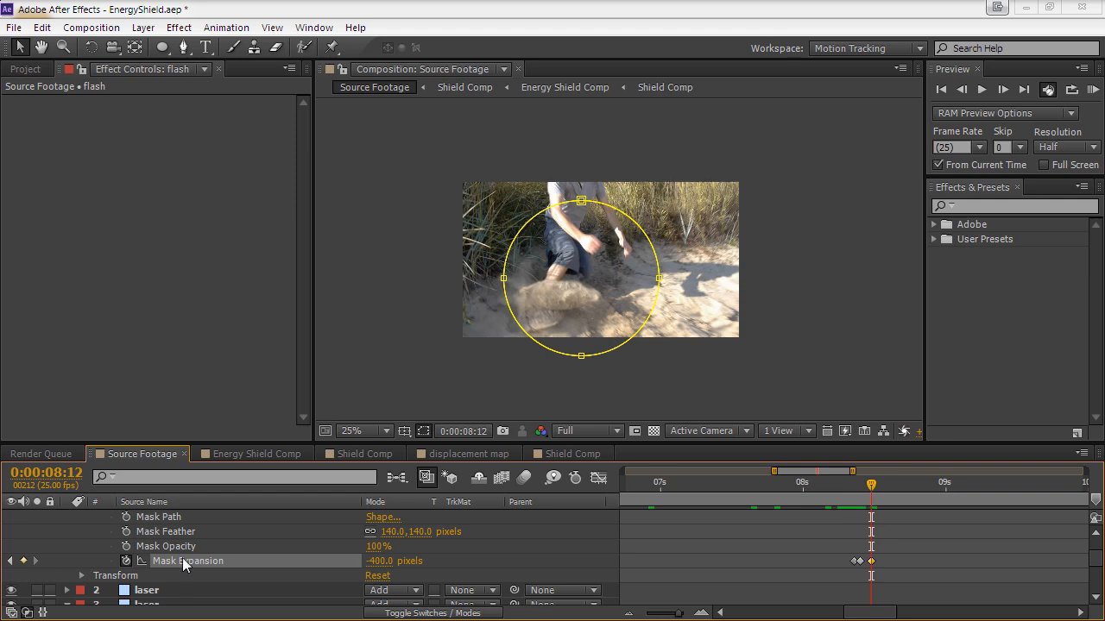
# Step back and forth through the frames around 0:00:08:10 to check the flash's growth and fade
pyautogui.press('pageup')
pyautogui.press('pageup')
pyautogui.press('pageup')
pyautogui.press('pageup')
pyautogui.press('pagedown')
pyautogui.press('pagedown')
pyautogui.press('pagedown')
pyautogui.press('pagedown')
pyautogui.press('pagedown')
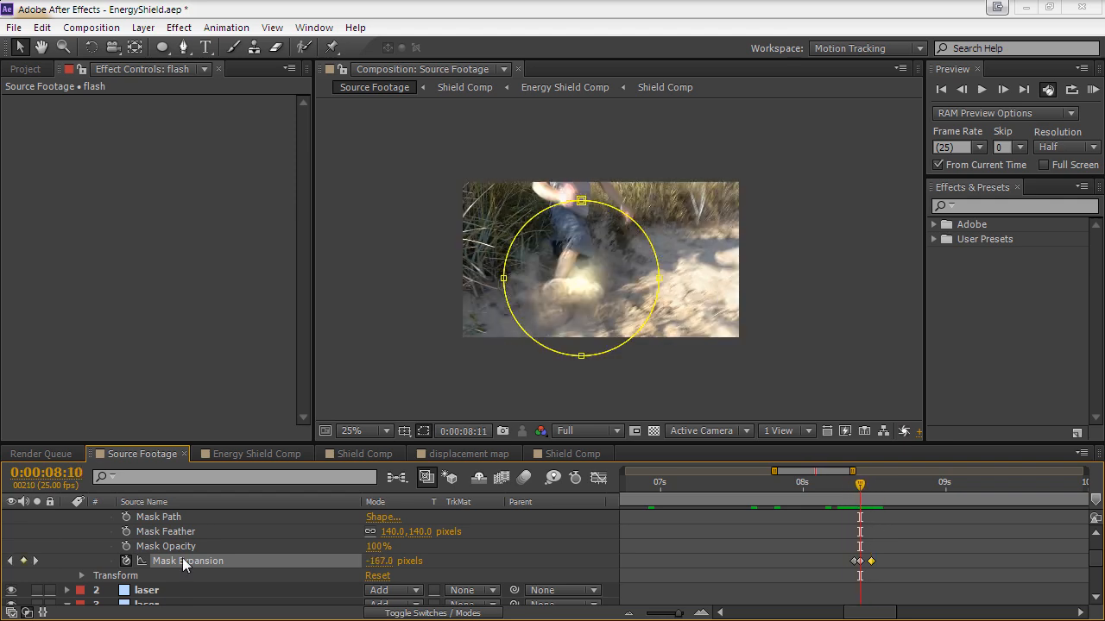
# Trim the end of the flash layer at 0:00:08:12 and duplicate the layer
pyautogui.scroll(2, 426, 518)
pyautogui.click(426, 518)
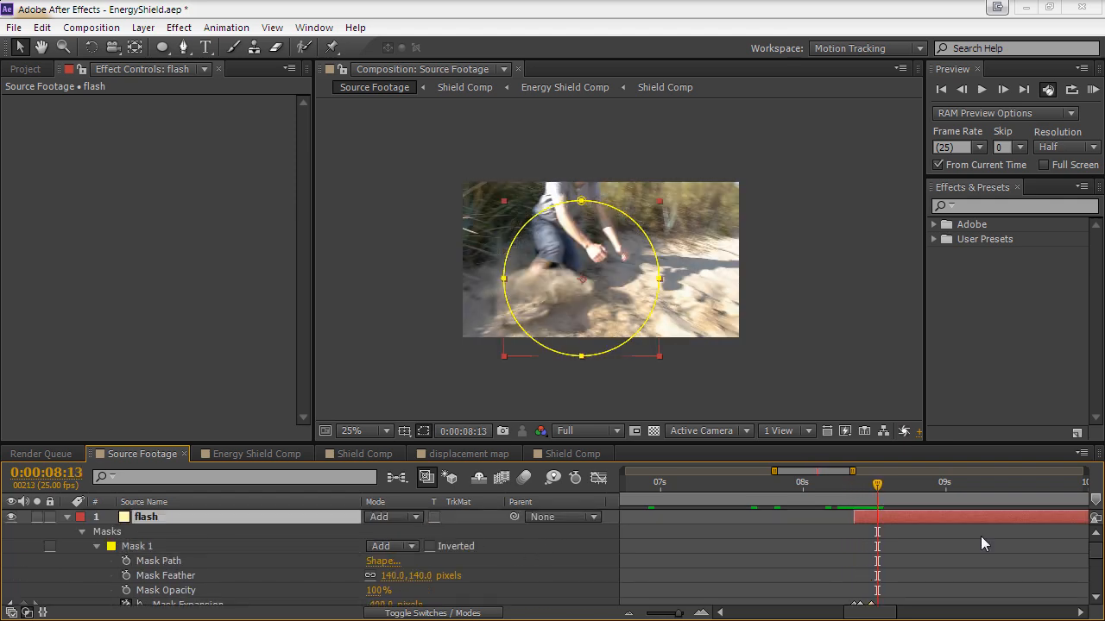
pyautogui.press('pageup')
pyautogui.press('pageup')
pyautogui.press('pagedown')
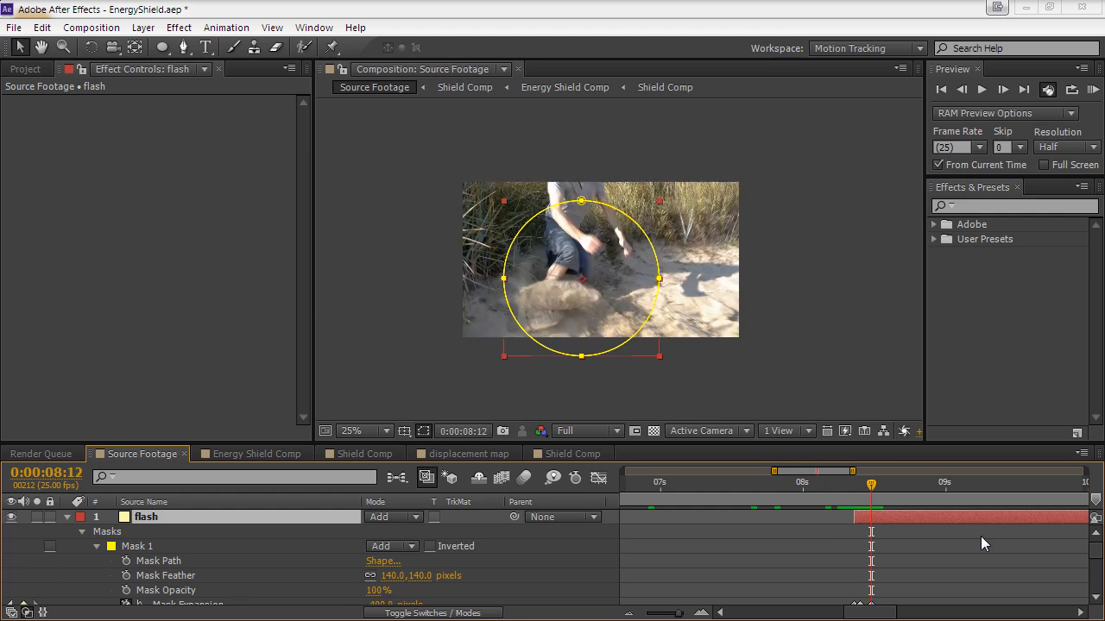
pyautogui.hotkey('alt', ']')
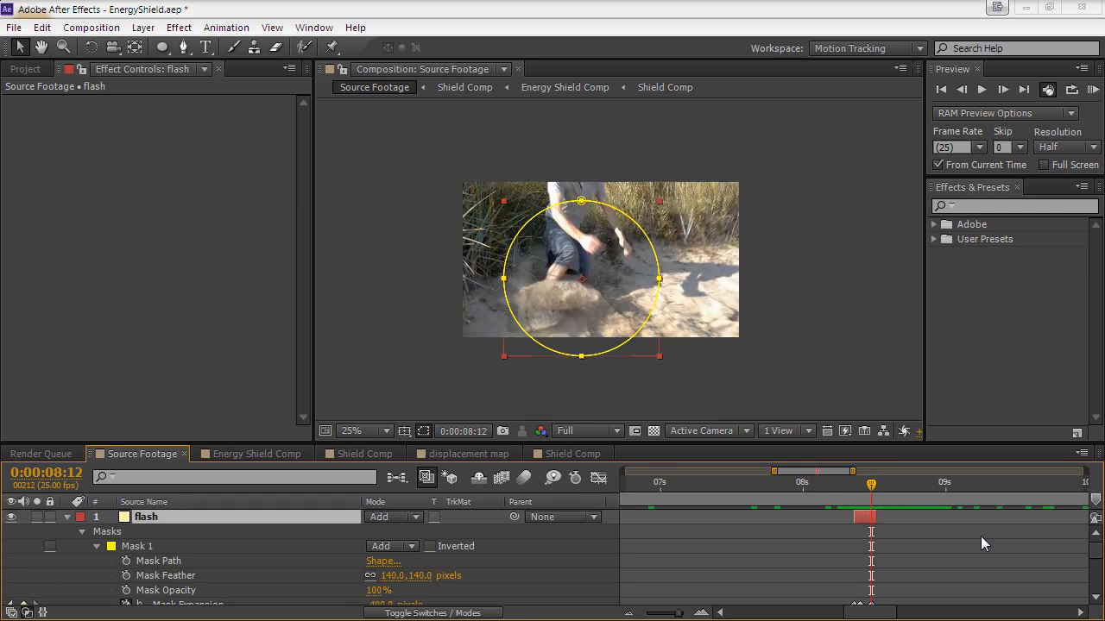
pyautogui.hotkey('ctrl', 'd')
pyautogui.moveTo(881, 611); pyautogui.dragTo(900, 611)
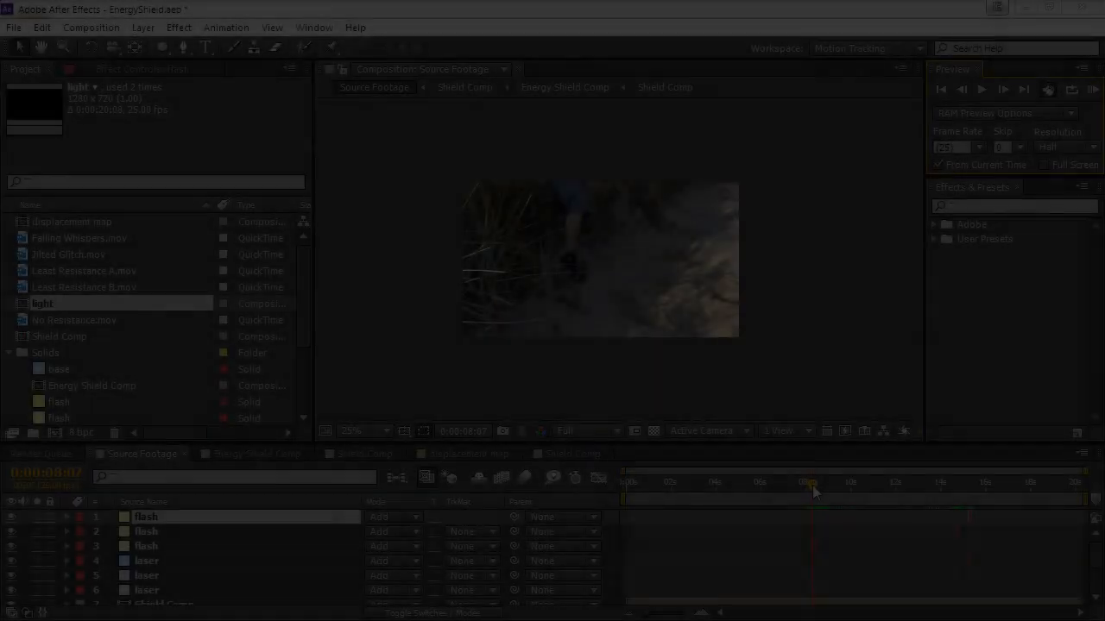
# Add a new adjustment layer above the flash layers and apply the Curves effect to it
pyautogui.click(148, 28)
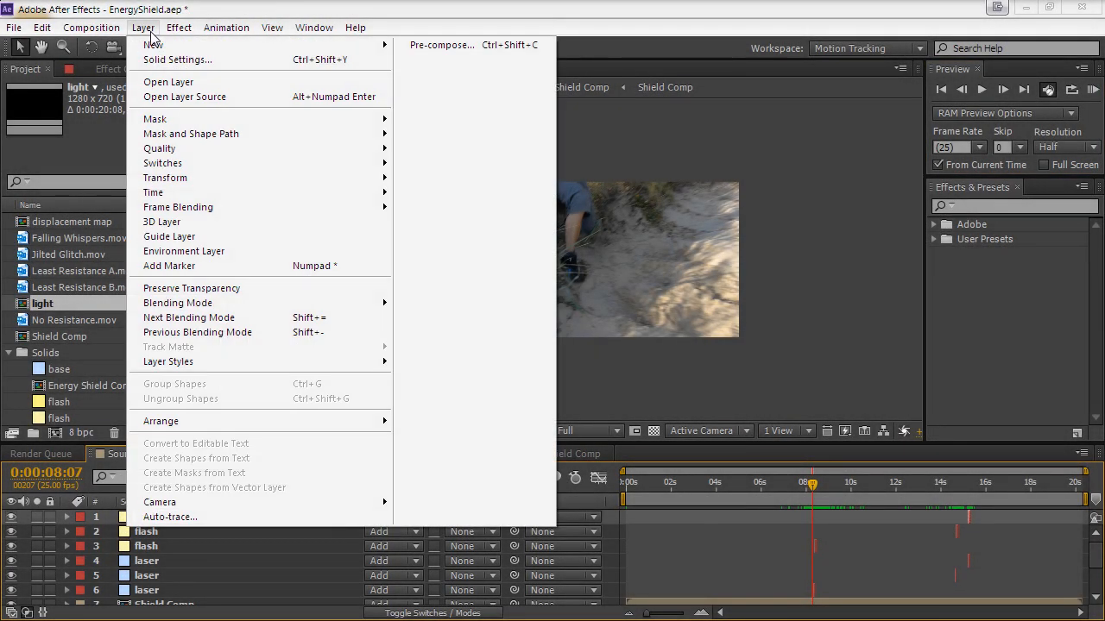
pyautogui.click(150, 32)
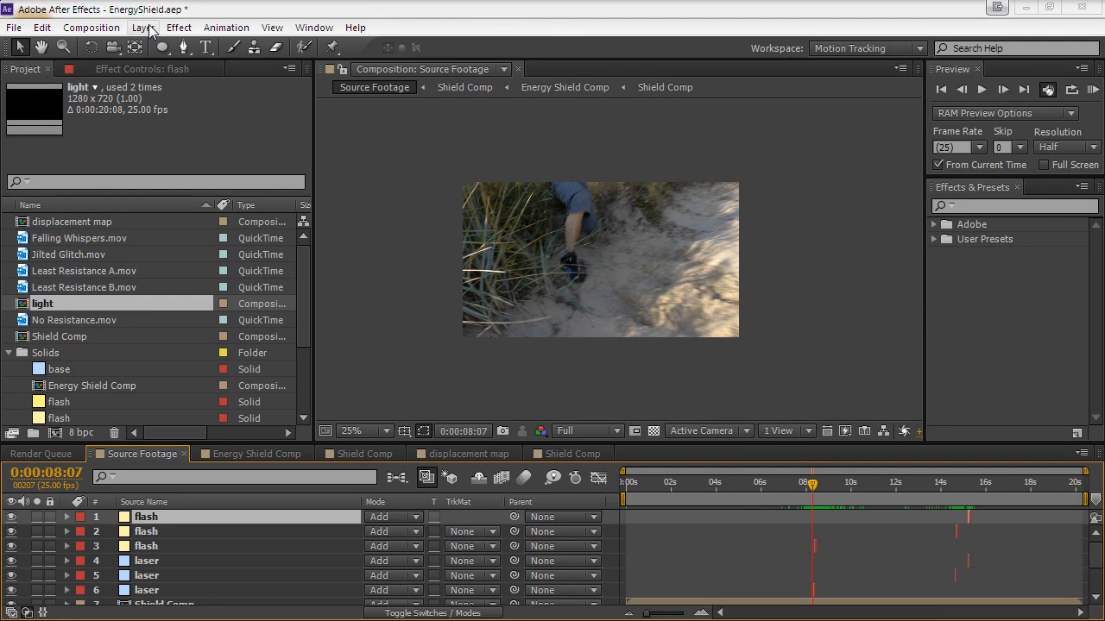
pyautogui.click(151, 27)
pyautogui.moveTo(301, 52)
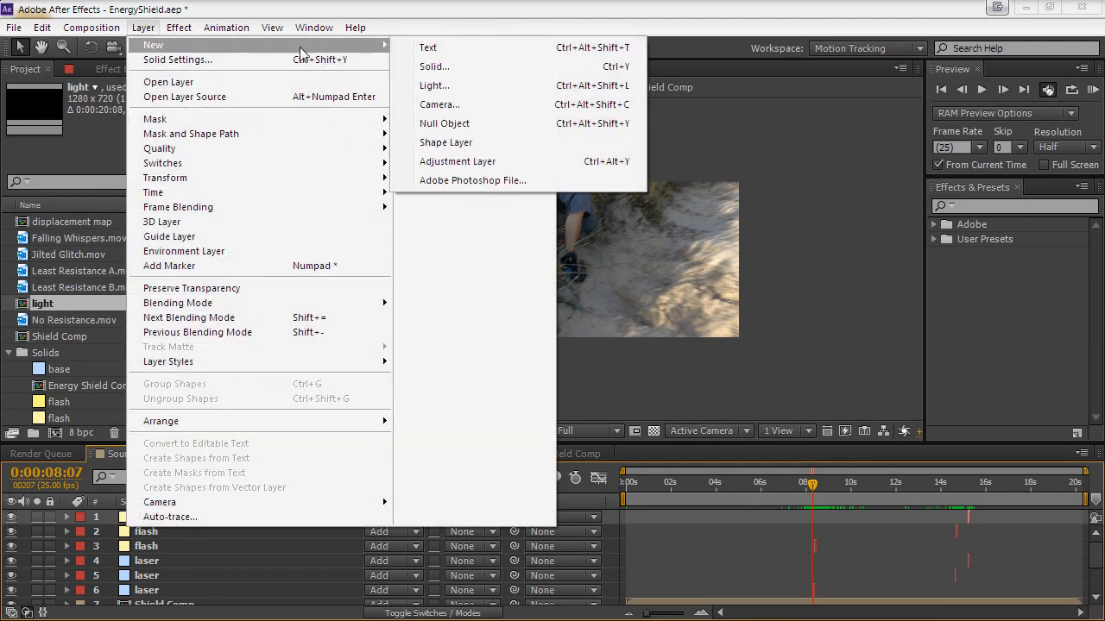
pyautogui.click(460, 162)
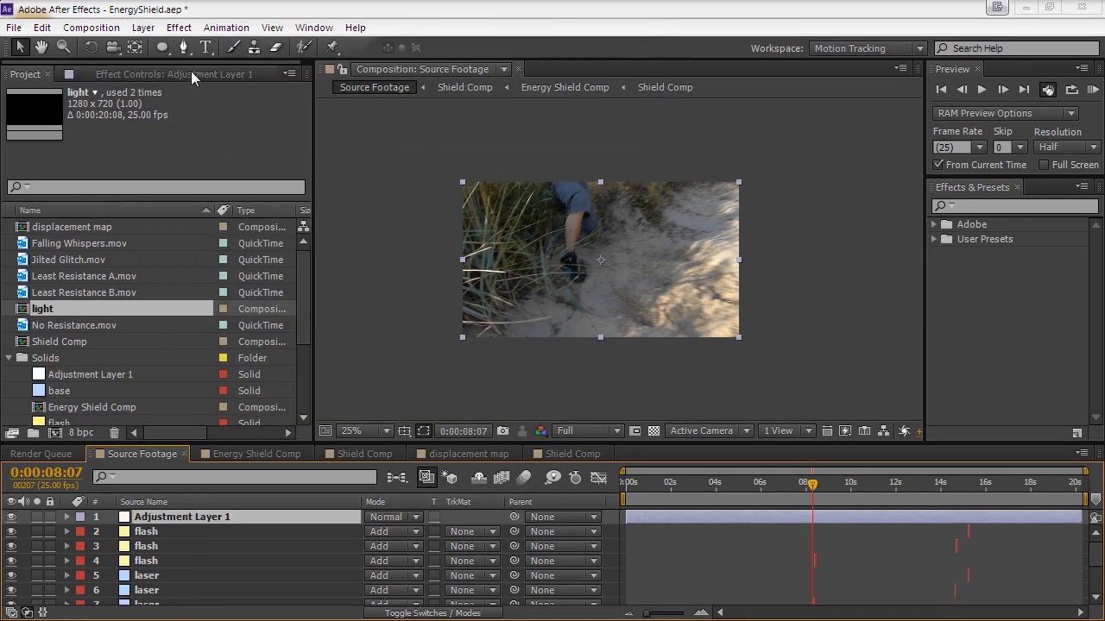
pyautogui.click(179, 27)
pyautogui.moveTo(301, 164)
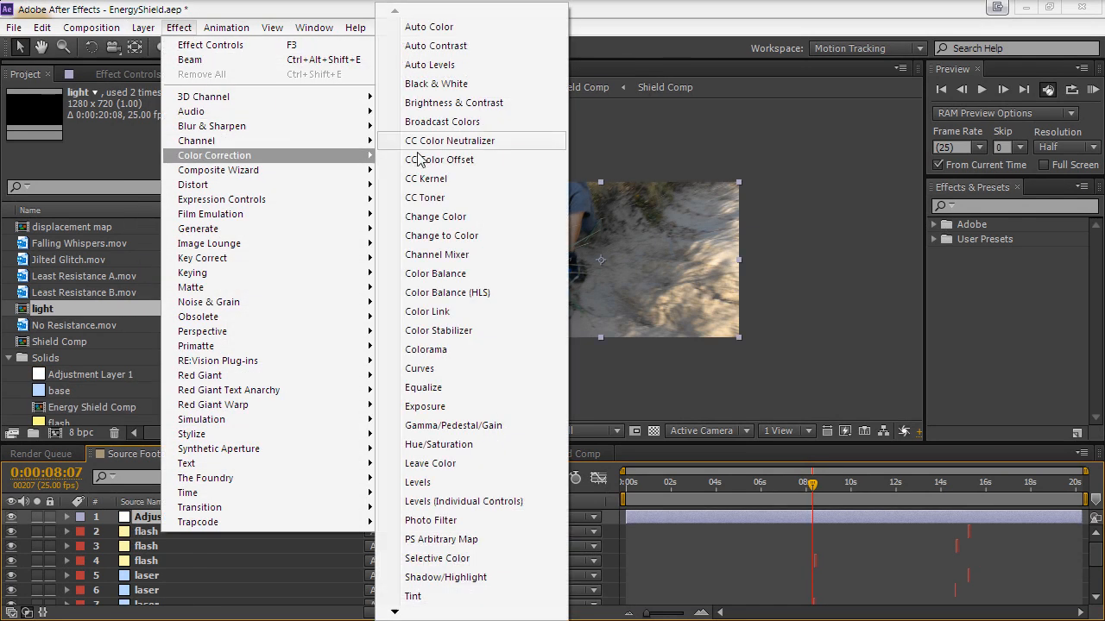
pyautogui.click(439, 371)
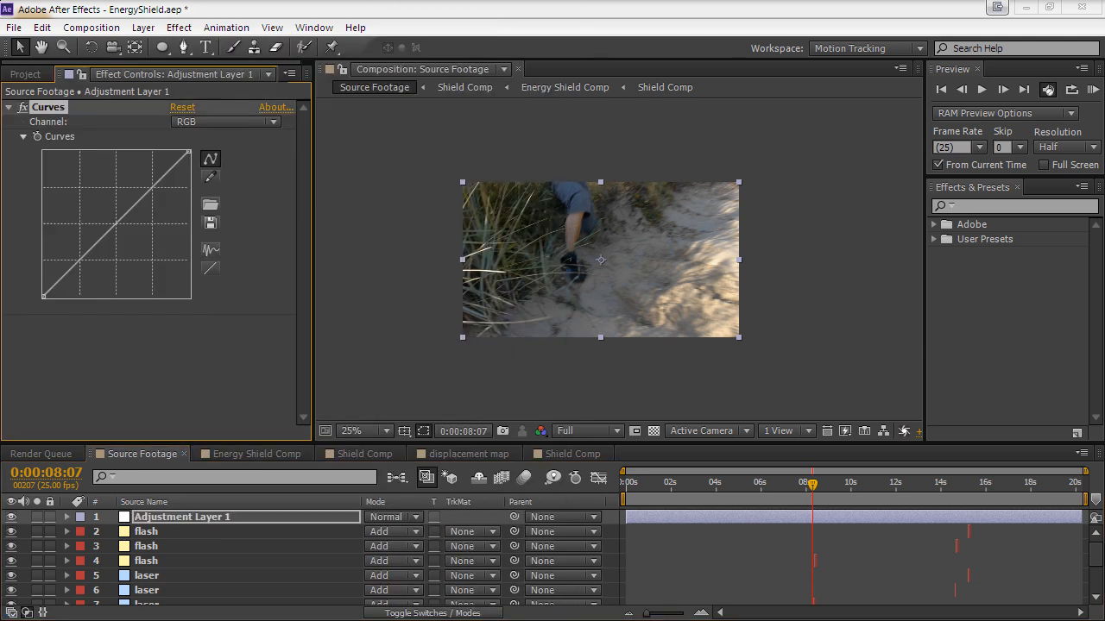
# At 0:00:12:00, shape the Red channel curve into an S, raising the highlights and lowering the shadows
pyautogui.moveTo(843, 483); pyautogui.dragTo(896, 489)
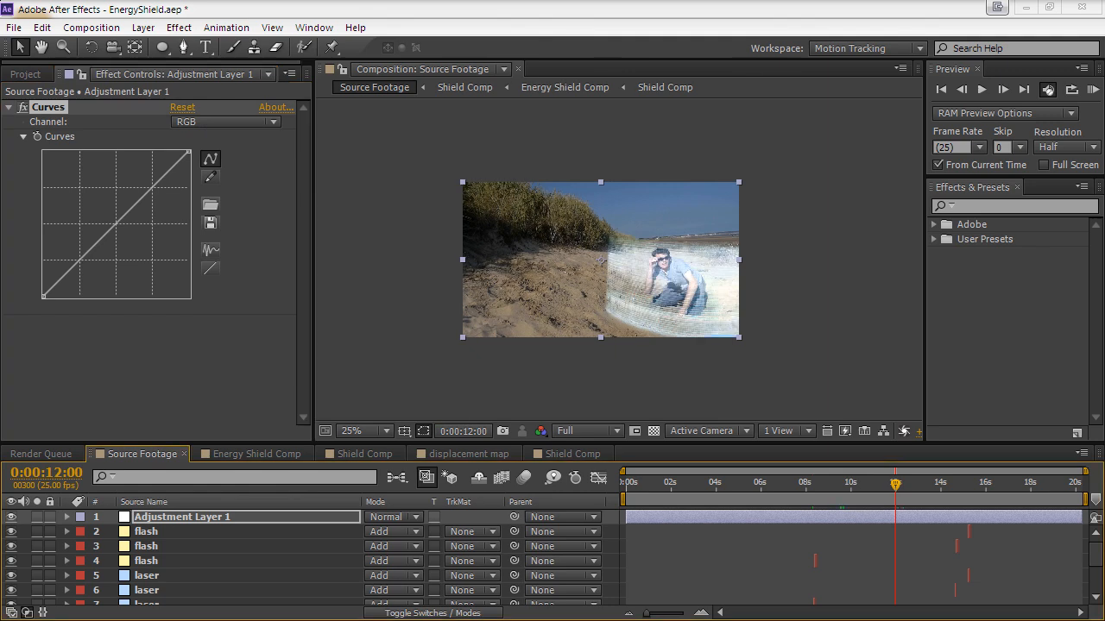
pyautogui.click(194, 122)
pyautogui.click(217, 164)
pyautogui.moveTo(151, 188); pyautogui.dragTo(154, 178)
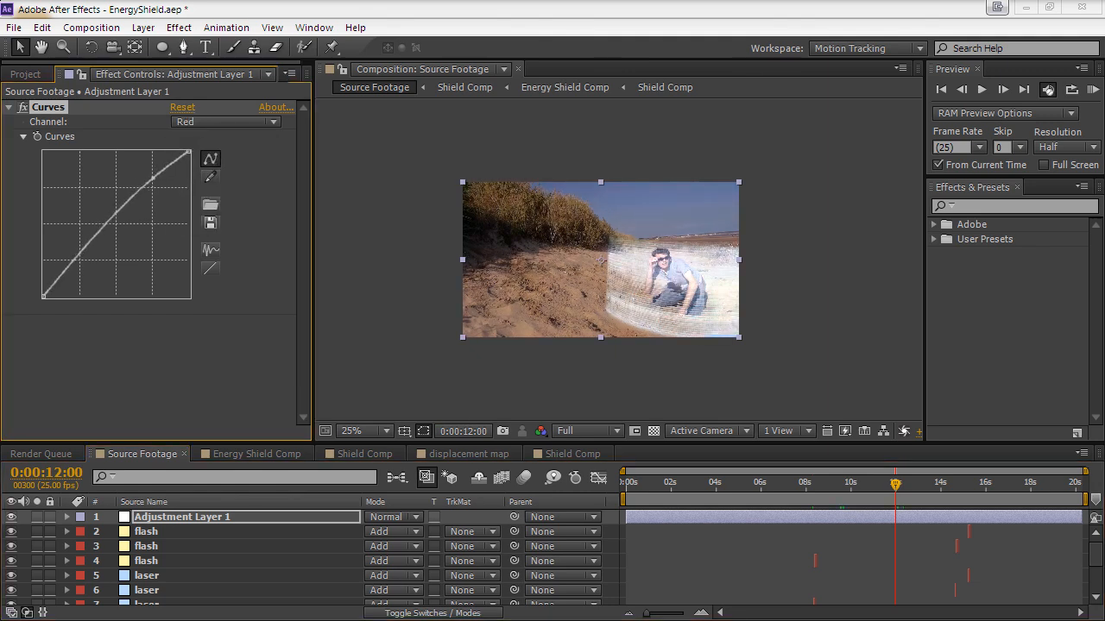
pyautogui.moveTo(79, 254); pyautogui.dragTo(85, 268)
# Reshape the Blue channel curve by lowering the highlights and lifting the shadows
pyautogui.click(214, 123)
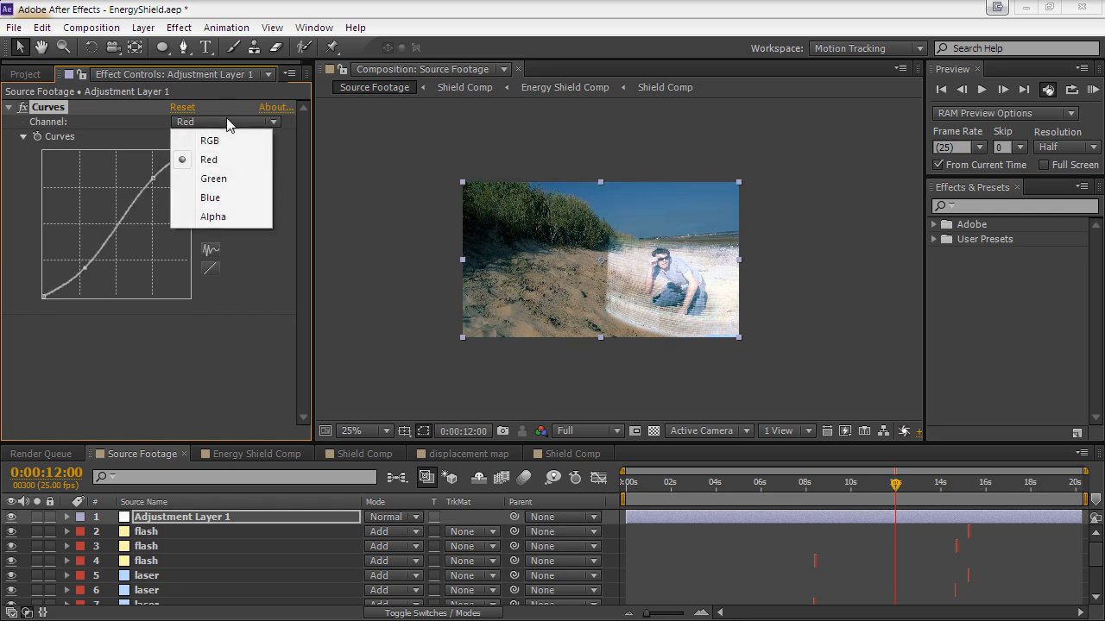
pyautogui.click(234, 198)
pyautogui.moveTo(162, 179); pyautogui.dragTo(168, 181)
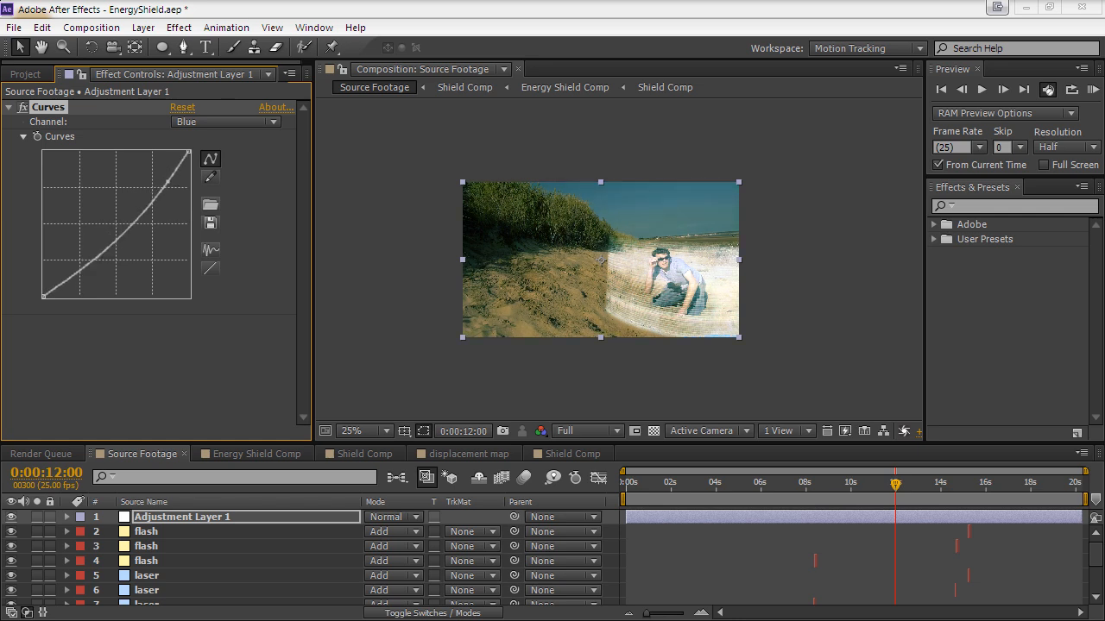
pyautogui.moveTo(79, 271)
pyautogui.mouseDown()
pyautogui.moveTo(73, 249)
pyautogui.moveTo(75, 260)
pyautogui.mouseUp()
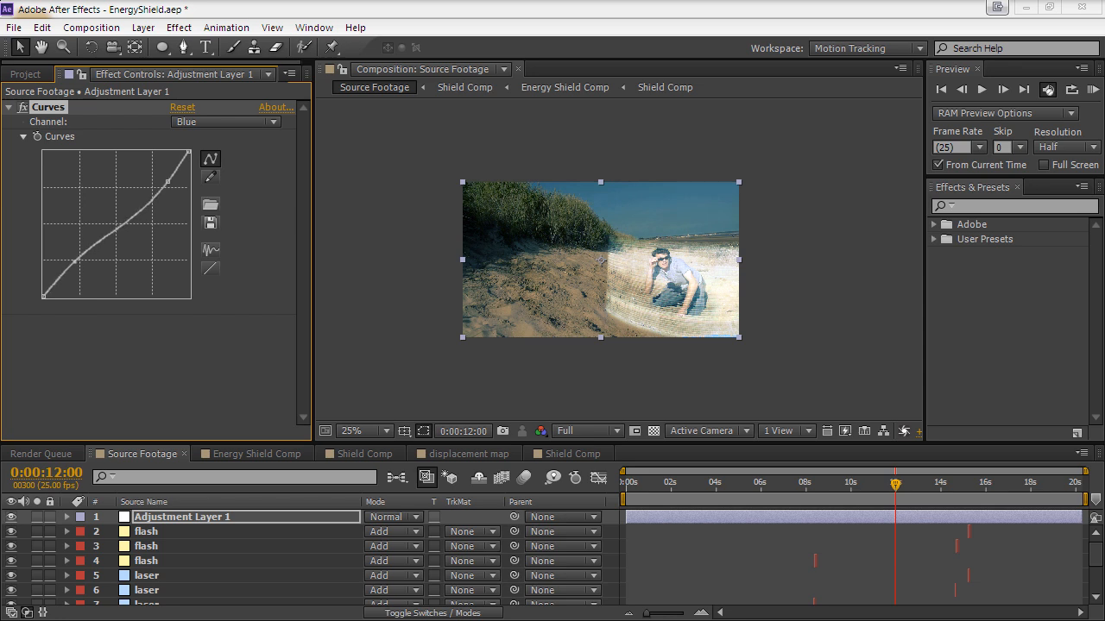
# At 0:00:15:13, brighten the upper tones of the RGB curve and pull its midtones back down for more contrast
pyautogui.moveTo(922, 492); pyautogui.dragTo(974, 493)
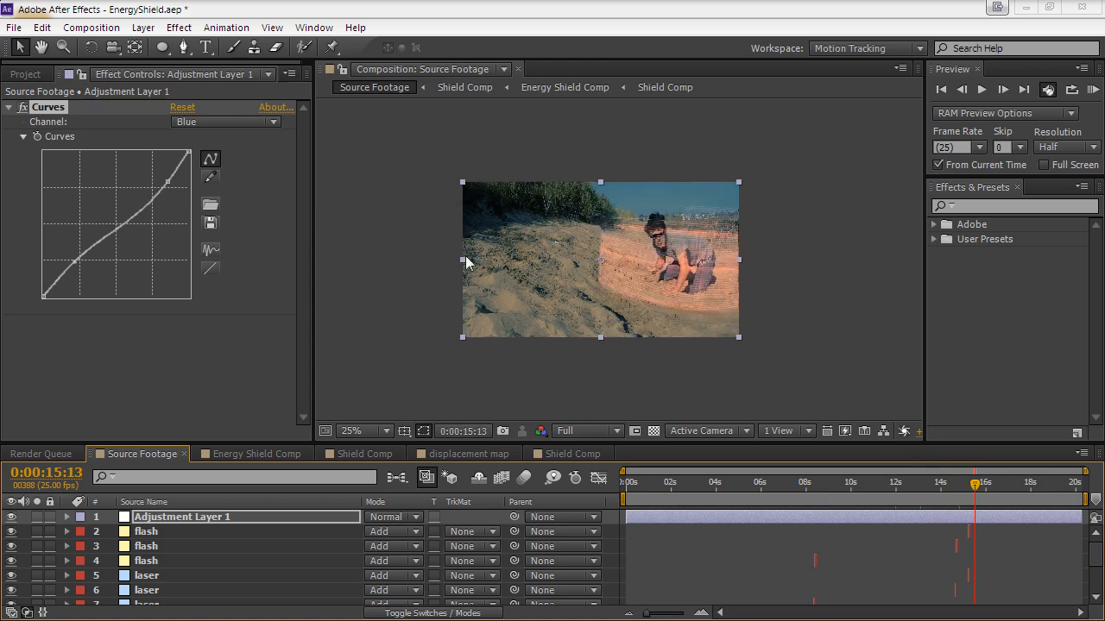
pyautogui.click(241, 125)
pyautogui.click(199, 136)
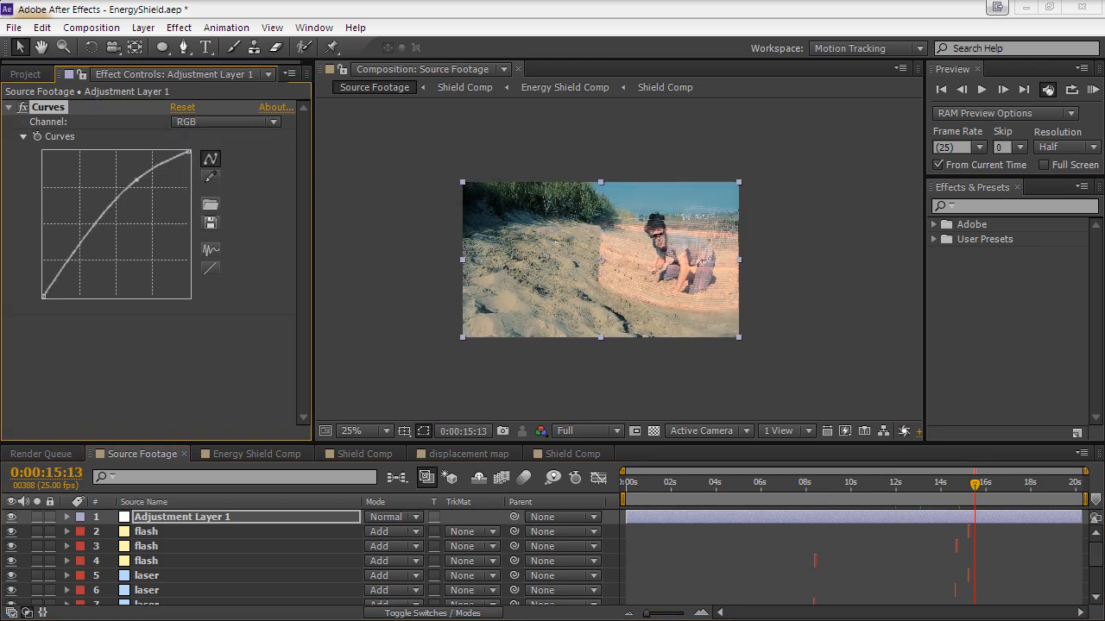
pyautogui.moveTo(100, 226); pyautogui.dragTo(110, 225)
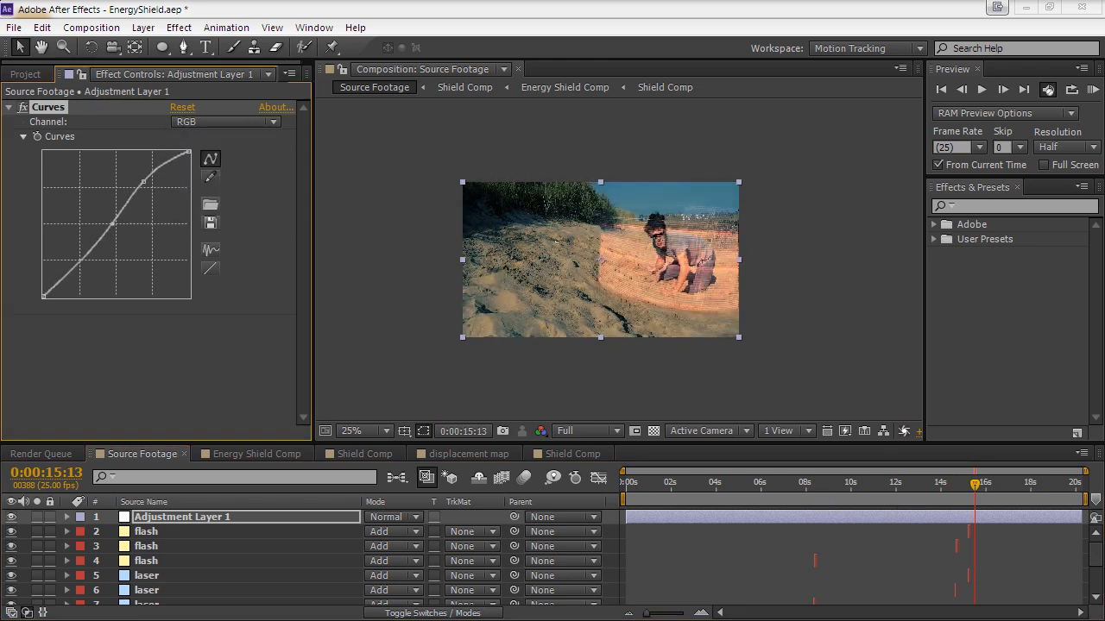